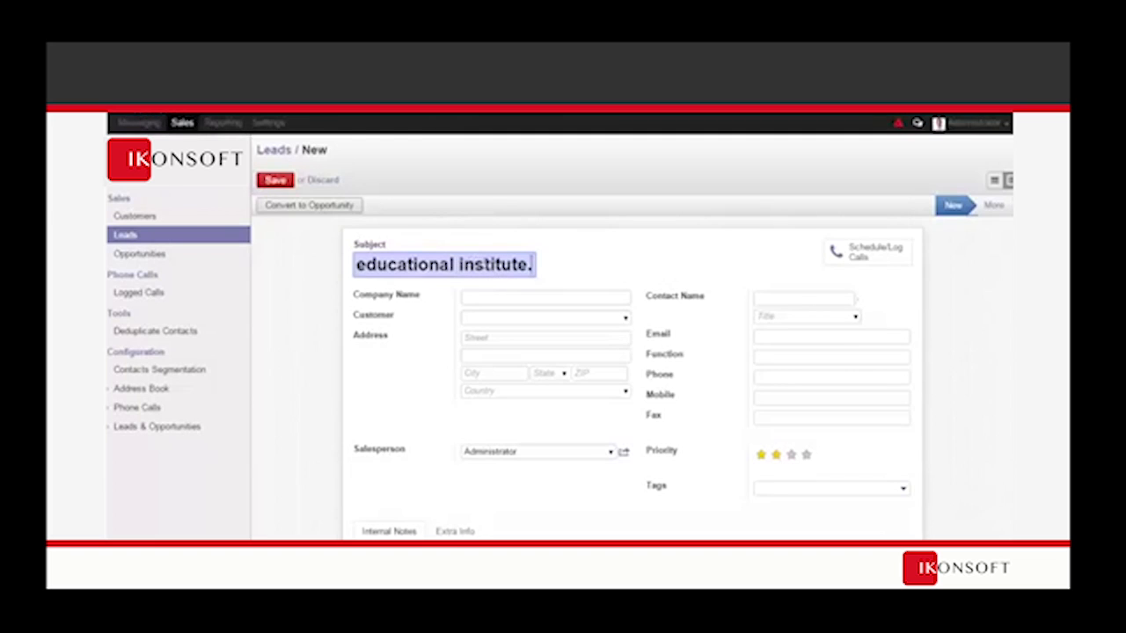
- Set the new lead's customer to Abcd Pvt. Ltd. and its salesperson to Administrator
{"action": "key", "text": "Home"}
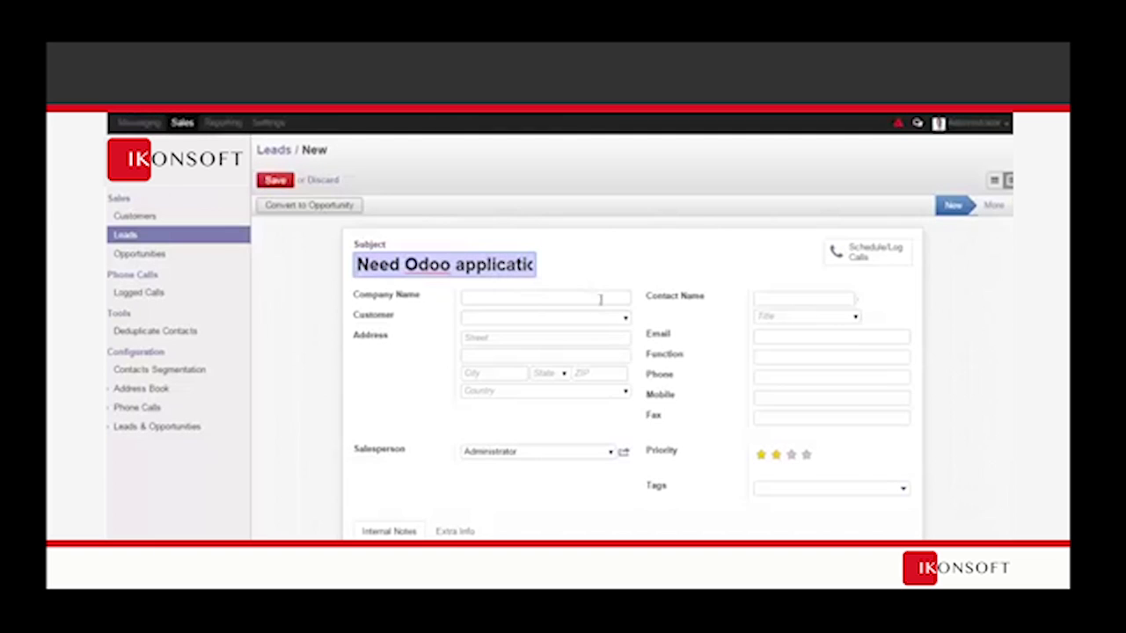
{"action": "left_click", "coordinate": [623, 320]}
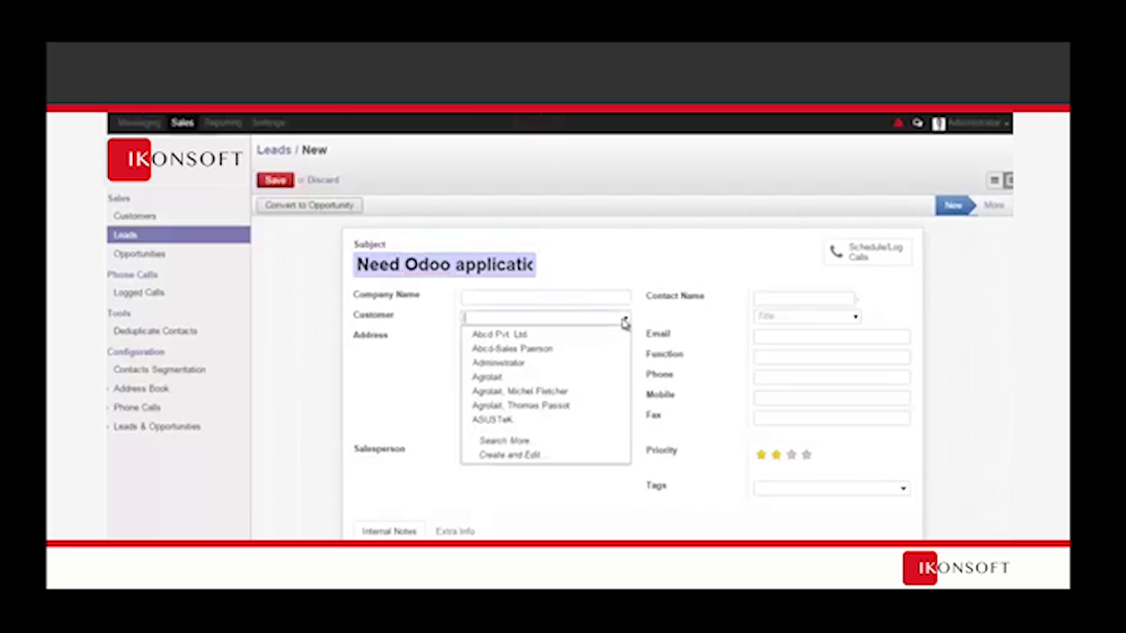
{"action": "left_click", "coordinate": [596, 334]}
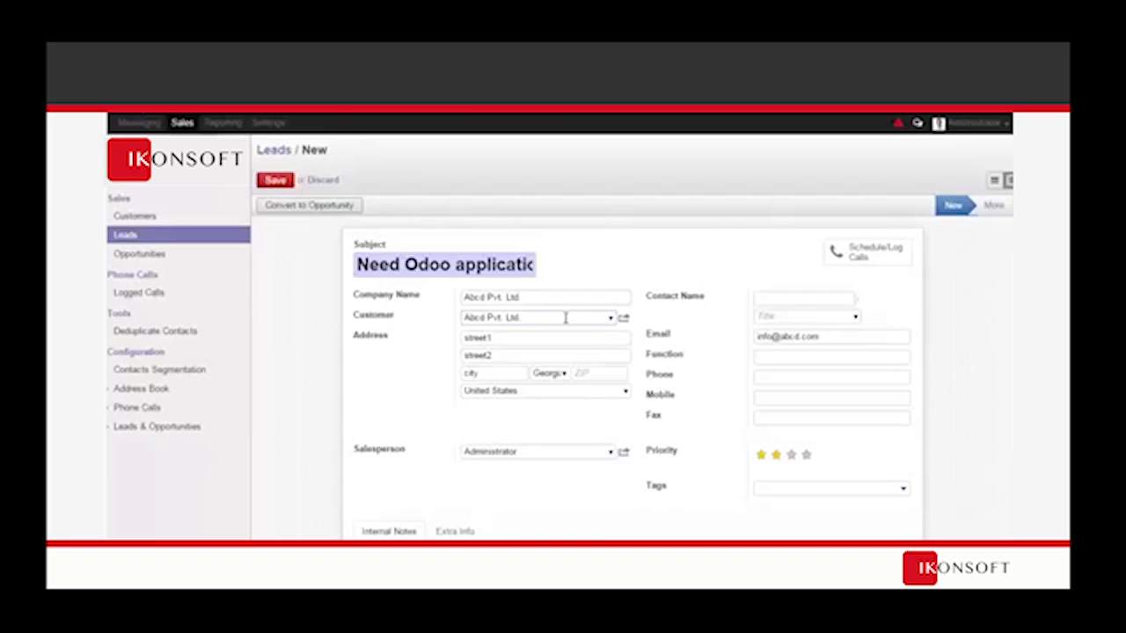
{"action": "scroll", "coordinate": [410, 385], "scroll_direction": "down", "scroll_amount": 1}
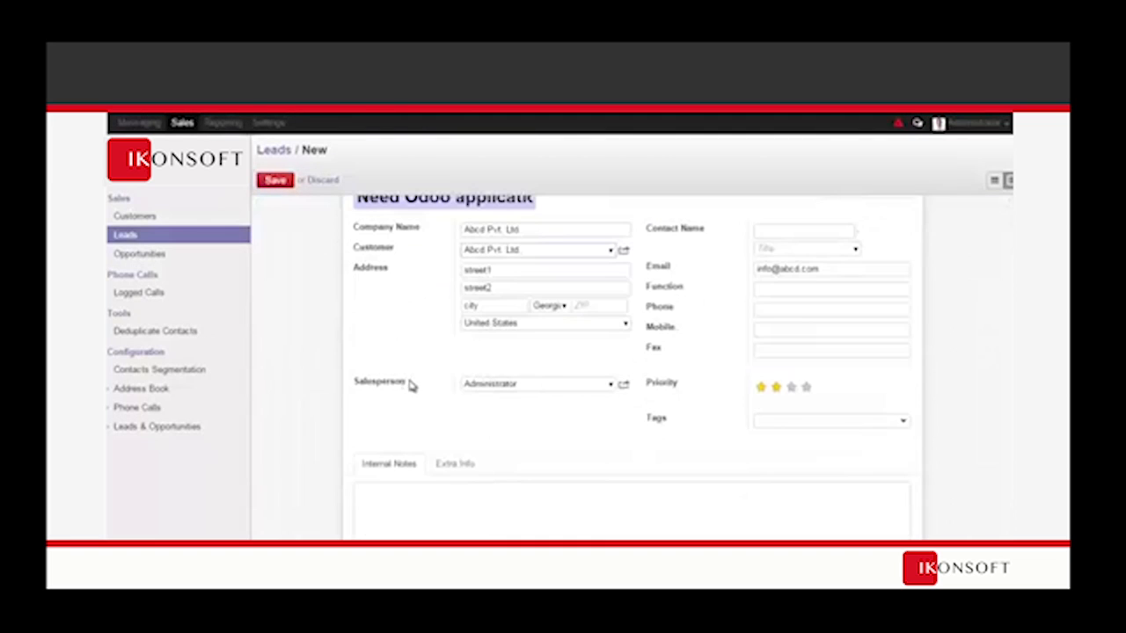
{"action": "left_click", "coordinate": [613, 390]}
{"action": "left_click", "coordinate": [513, 362]}
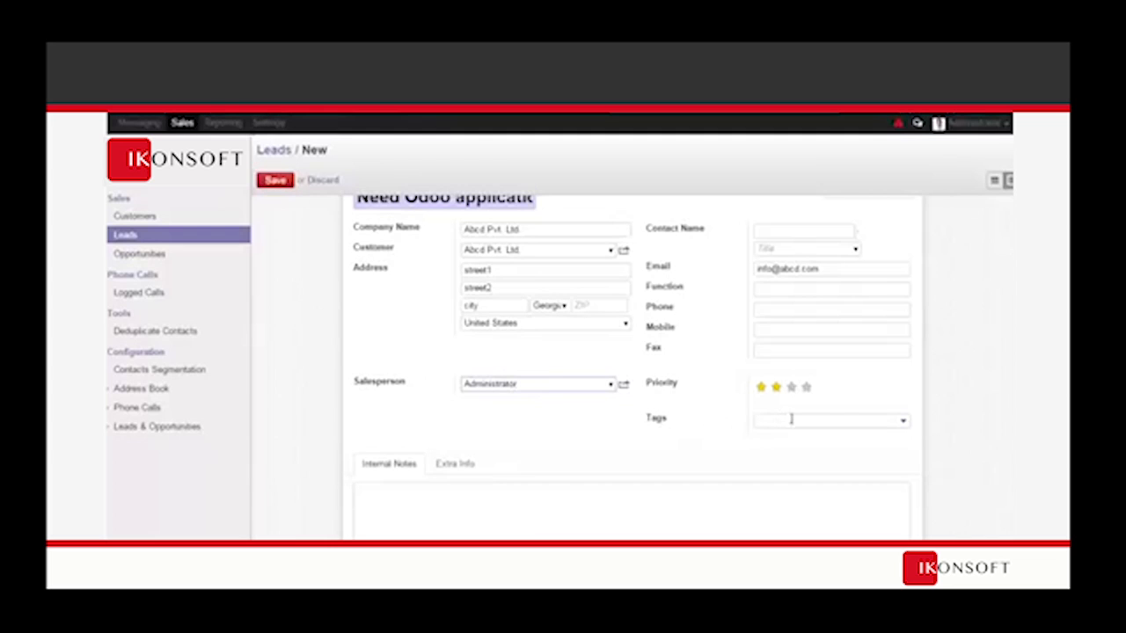
- Add the Product and Services tags to the lead and write an internal note asking for details of an educational app in Odoo
{"action": "left_click", "coordinate": [909, 426]}
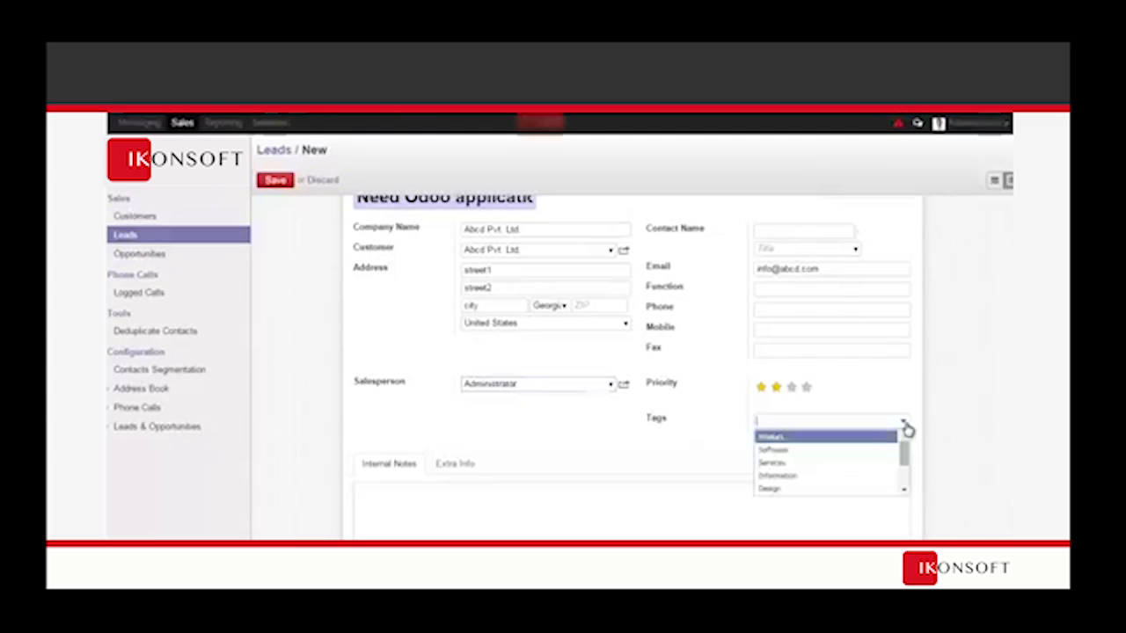
{"action": "left_click", "coordinate": [835, 443]}
{"action": "left_click", "coordinate": [797, 452]}
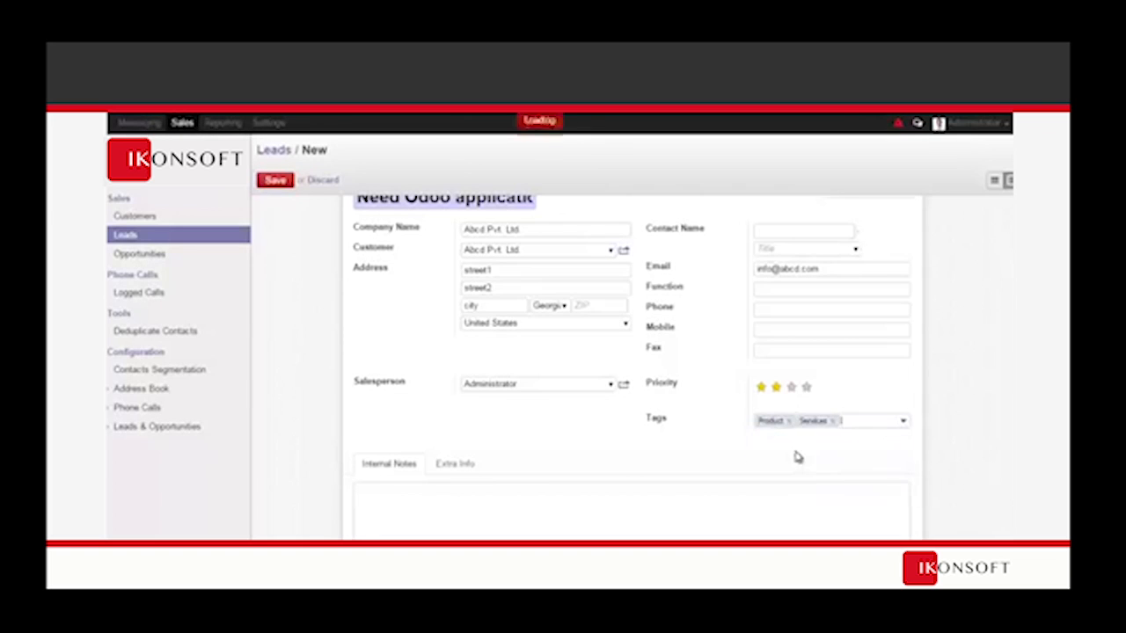
{"action": "left_click", "coordinate": [375, 499]}
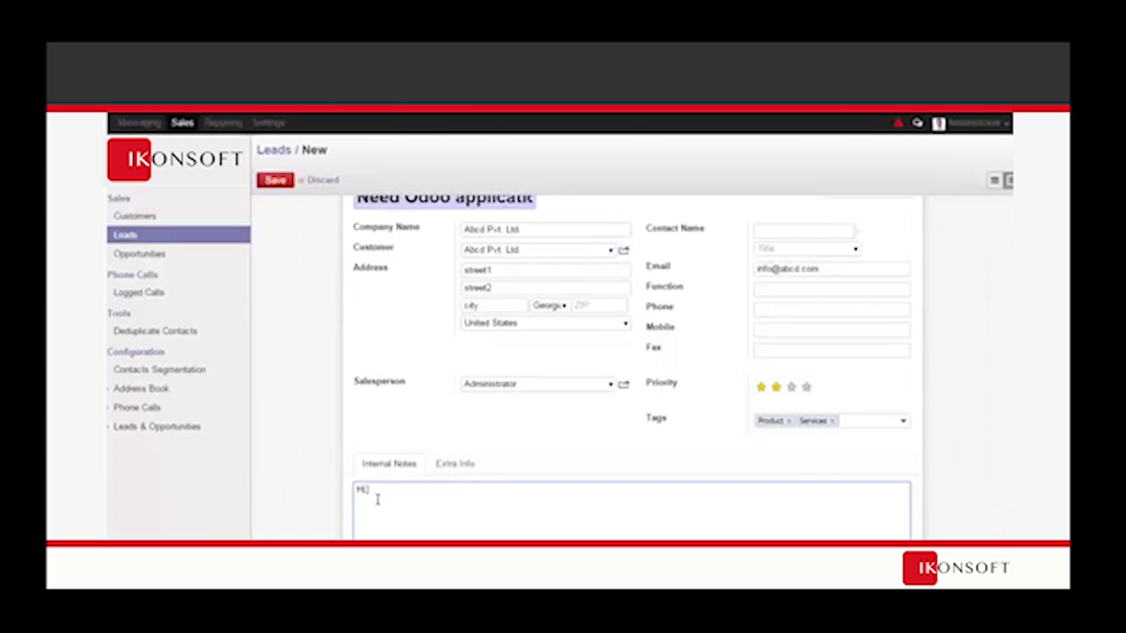
- In the lead's extra info, enable Opt-Out and set the success rate to 20%, and save the lead
{"action": "left_click", "coordinate": [456, 463]}
{"action": "scroll", "coordinate": [540, 457], "scroll_direction": "down", "scroll_amount": 1}
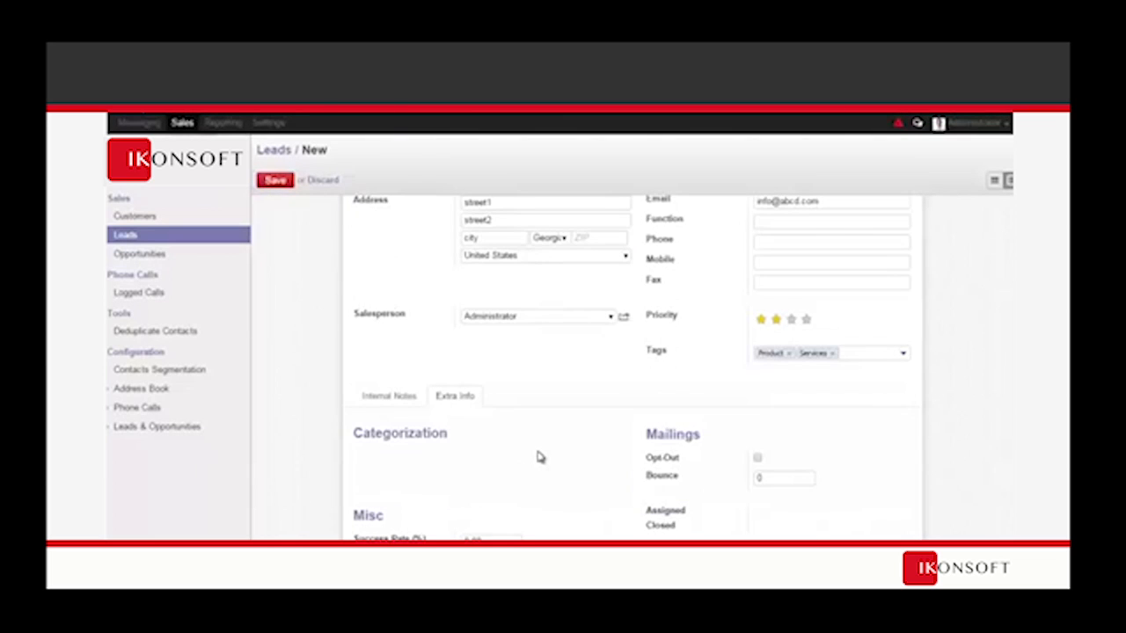
{"action": "scroll", "coordinate": [713, 458], "scroll_direction": "down", "scroll_amount": 2}
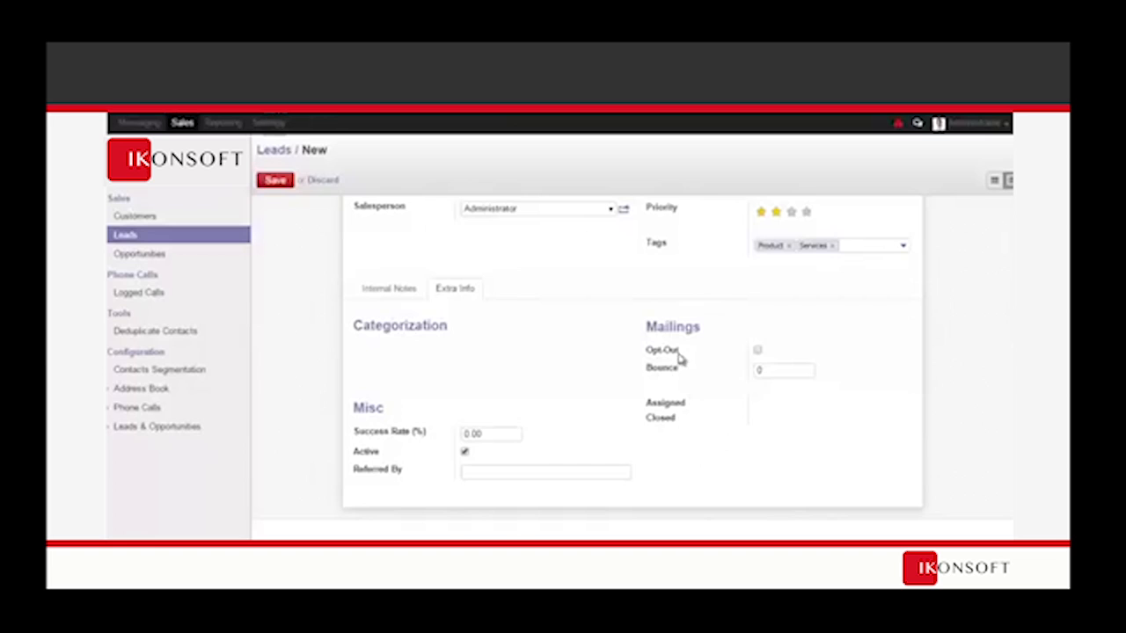
{"action": "left_click", "coordinate": [758, 351]}
{"action": "left_click", "coordinate": [466, 435]}
{"action": "type", "text": "2"}
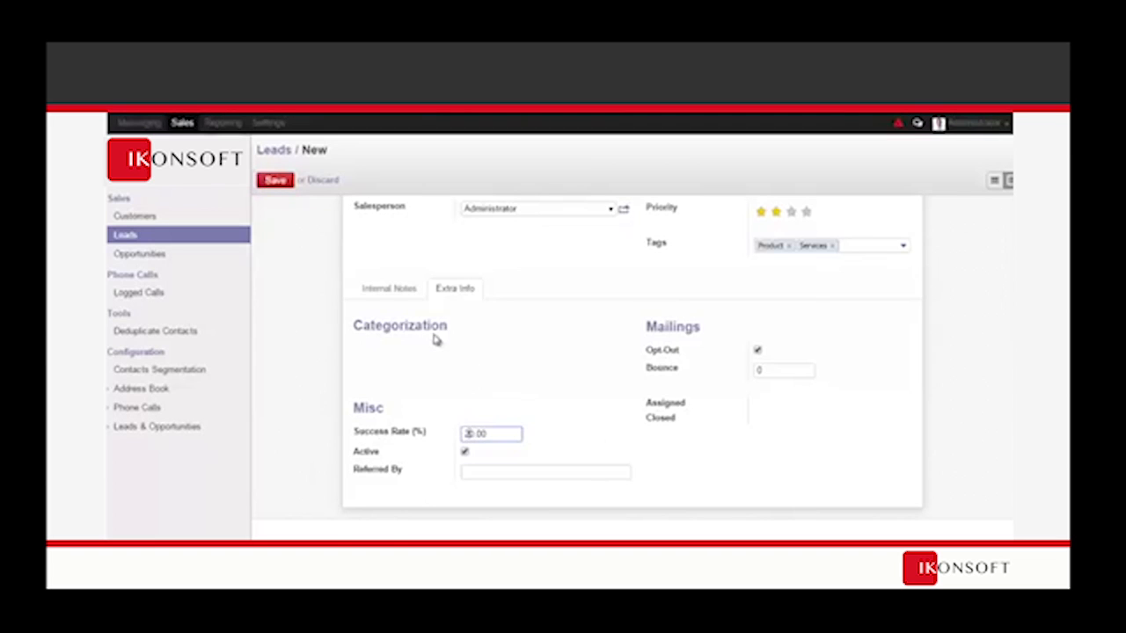
{"action": "scroll", "coordinate": [435, 339], "scroll_direction": "up", "scroll_amount": 3}
{"action": "left_click", "coordinate": [276, 179]}
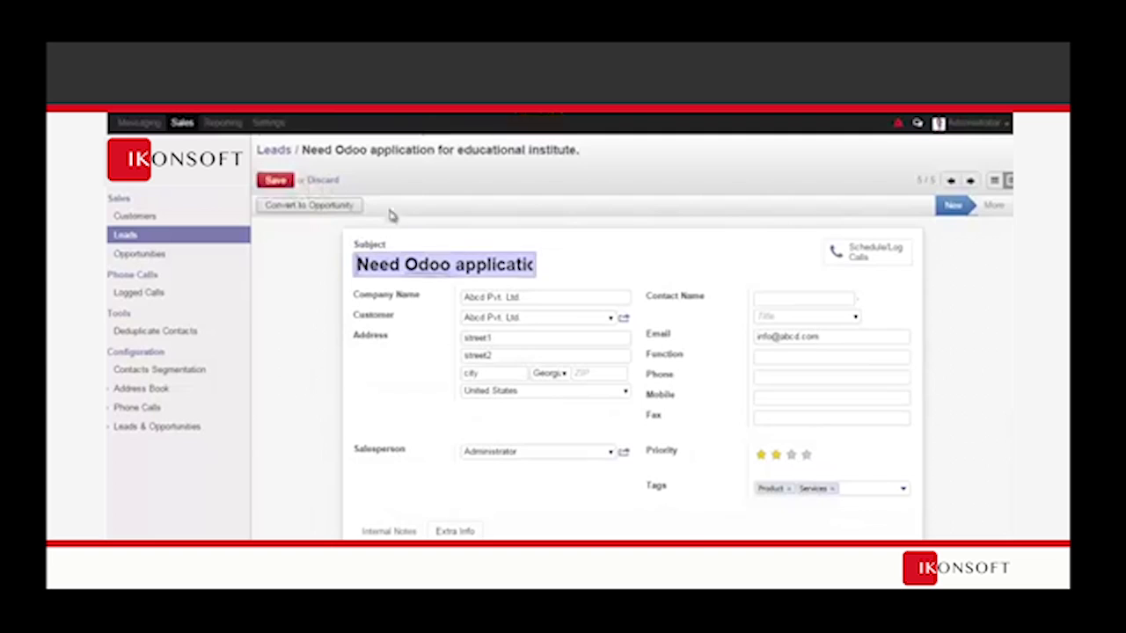
- Log a call for the lead with the summary "Asked for more details on app development" and save it
{"action": "left_click", "coordinate": [904, 260]}
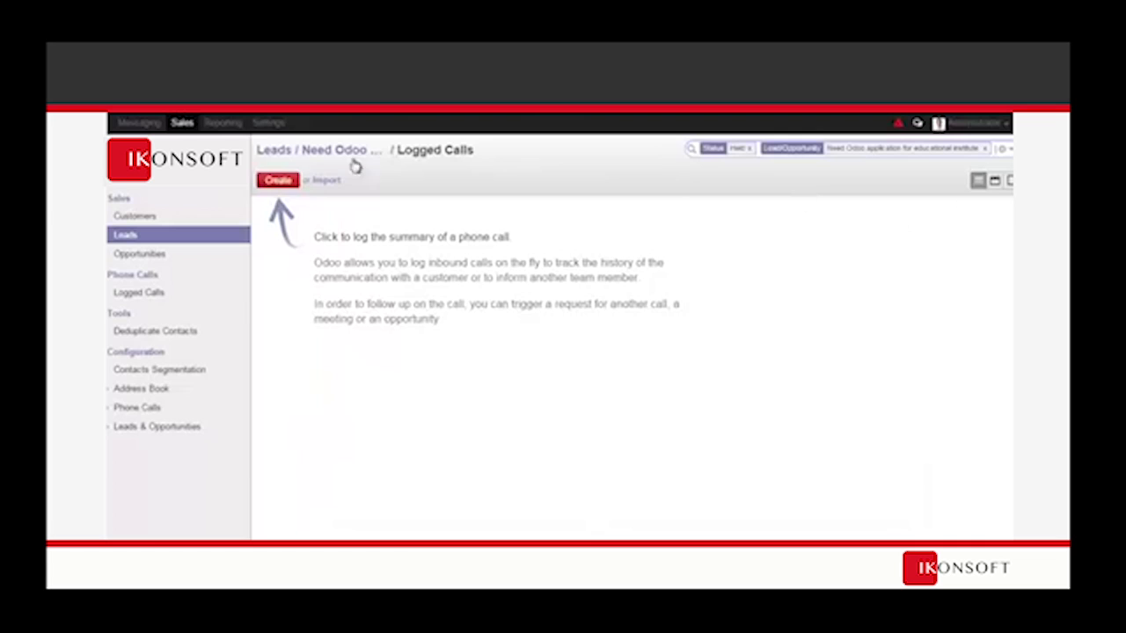
{"action": "left_click", "coordinate": [277, 181]}
{"action": "left_click", "coordinate": [413, 221]}
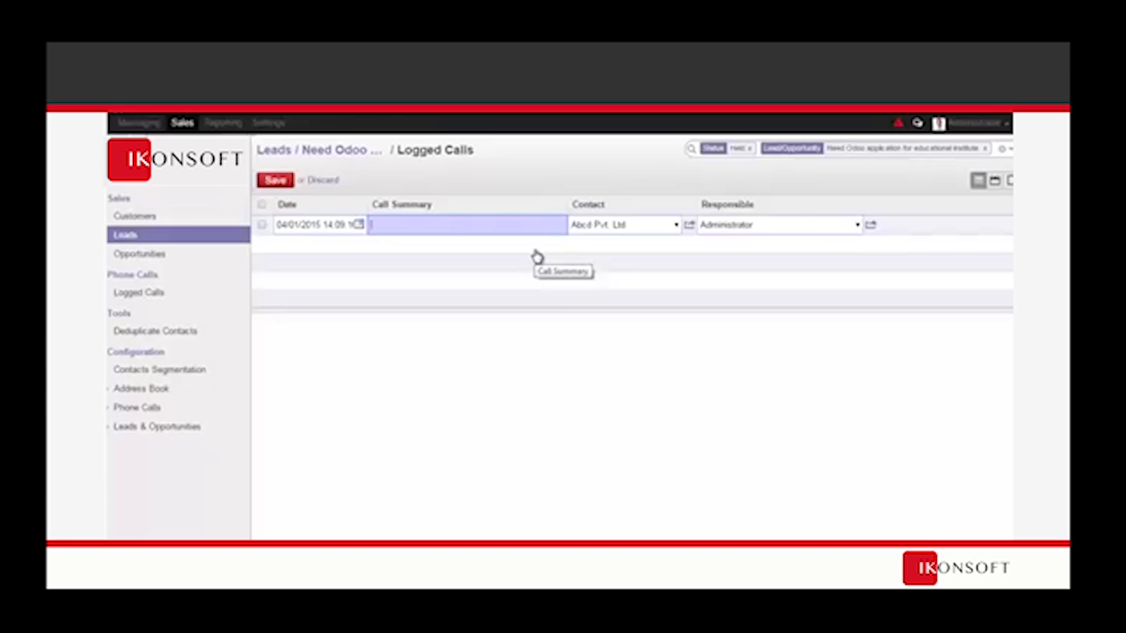
{"action": "type", "text": "Asked for more details on app development"}
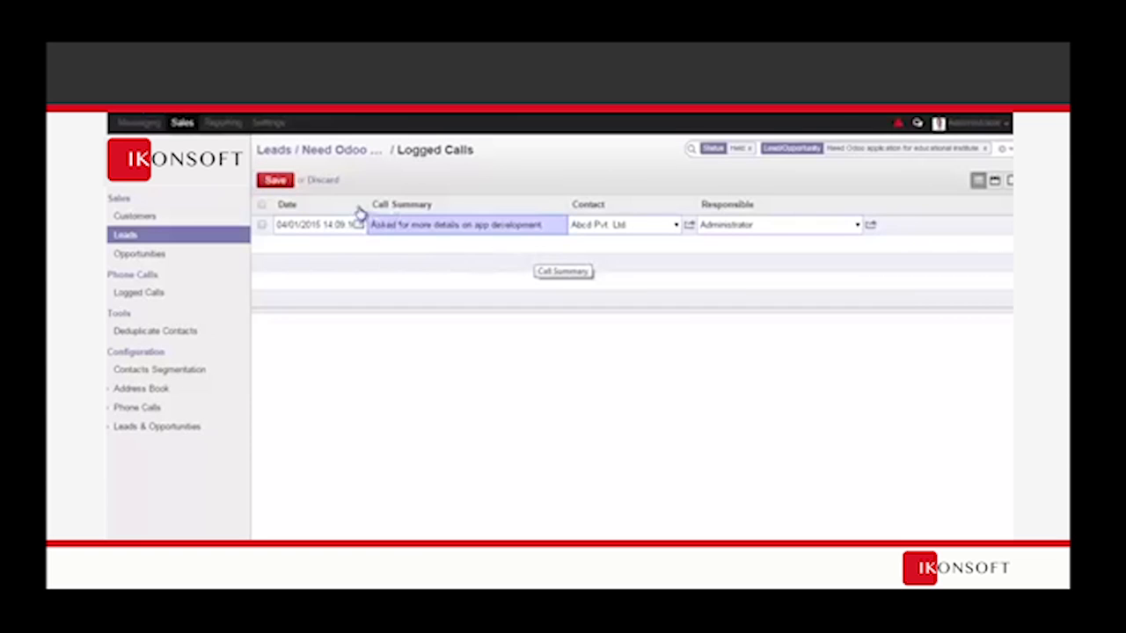
{"action": "left_click", "coordinate": [278, 182]}
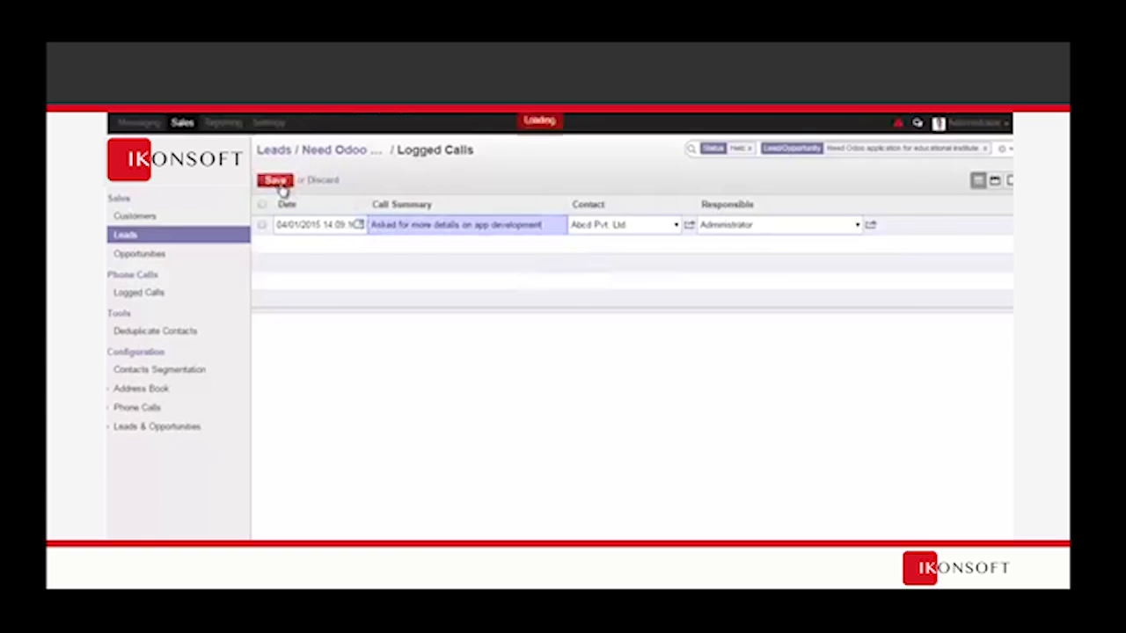
- Return to the educational institute lead and review its extra info, message history and available stages
{"action": "left_click", "coordinate": [351, 151]}
{"action": "scroll", "coordinate": [859, 434], "scroll_direction": "down", "scroll_amount": 3}
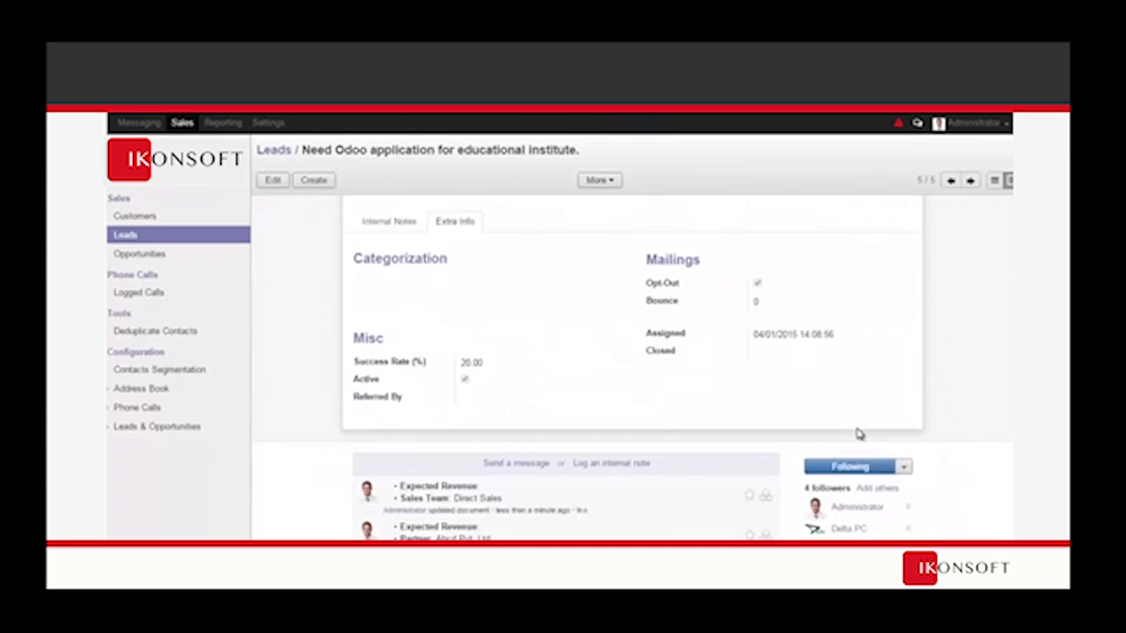
{"action": "scroll", "coordinate": [860, 434], "scroll_direction": "down", "scroll_amount": 1}
{"action": "scroll", "coordinate": [648, 395], "scroll_direction": "up", "scroll_amount": 5}
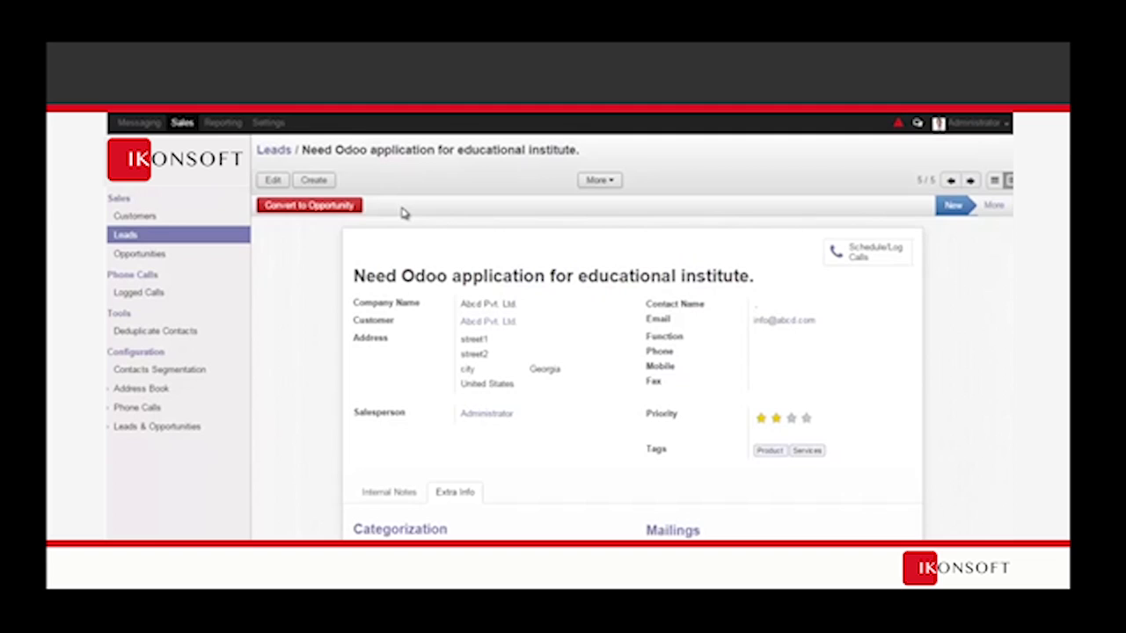
{"action": "left_click", "coordinate": [987, 211]}
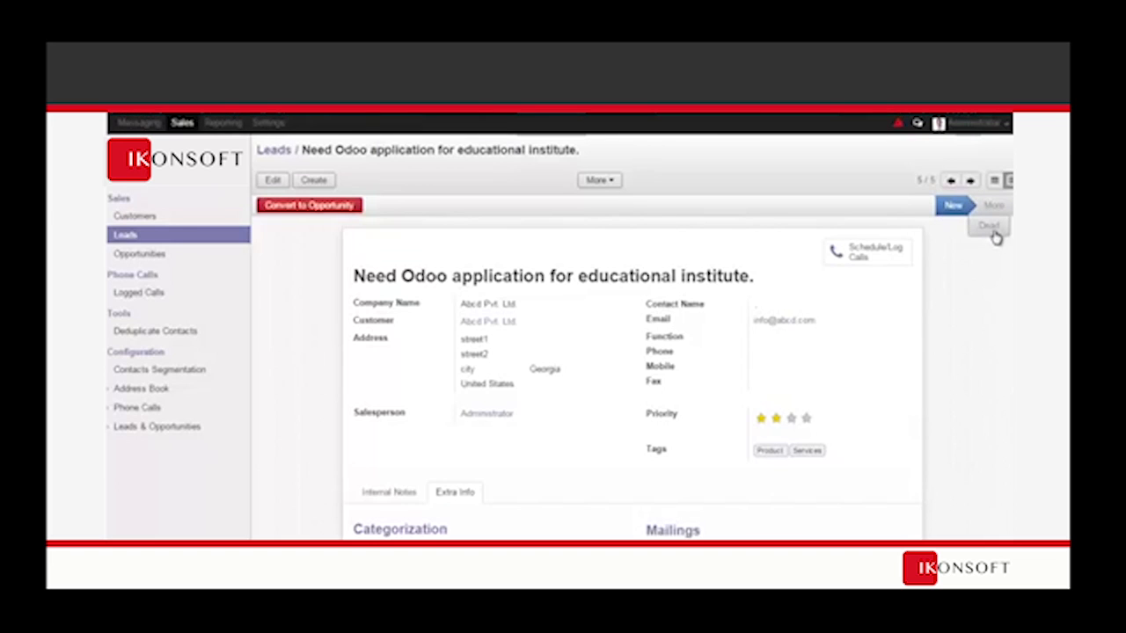
- Go back to the leads list and remove the Unassigned filter
{"action": "left_click", "coordinate": [284, 152]}
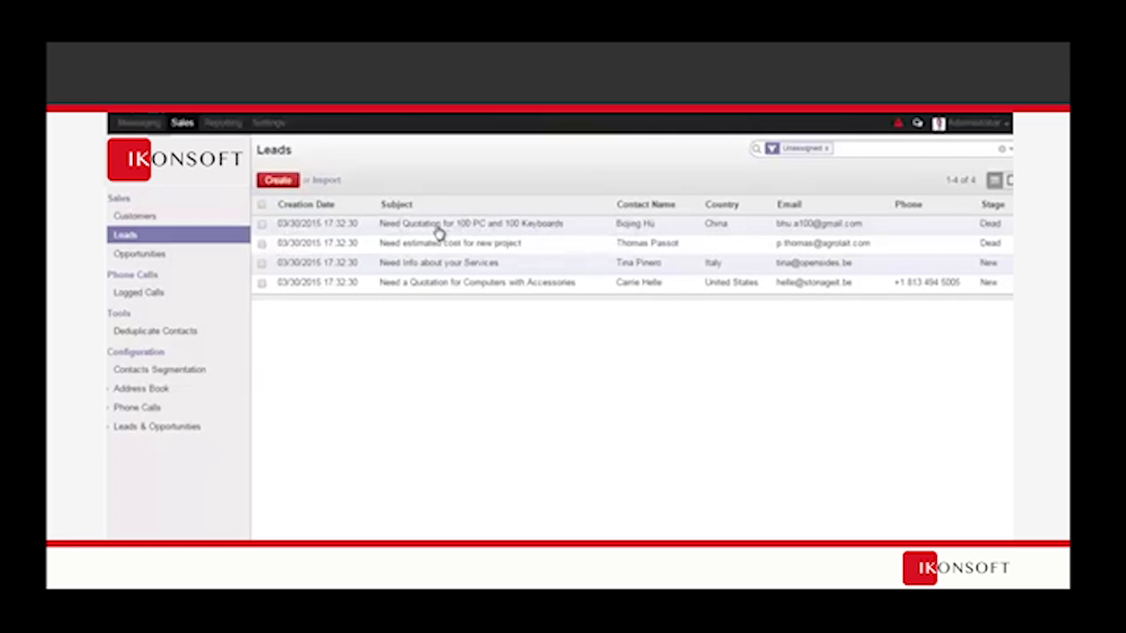
{"action": "left_click", "coordinate": [827, 148]}
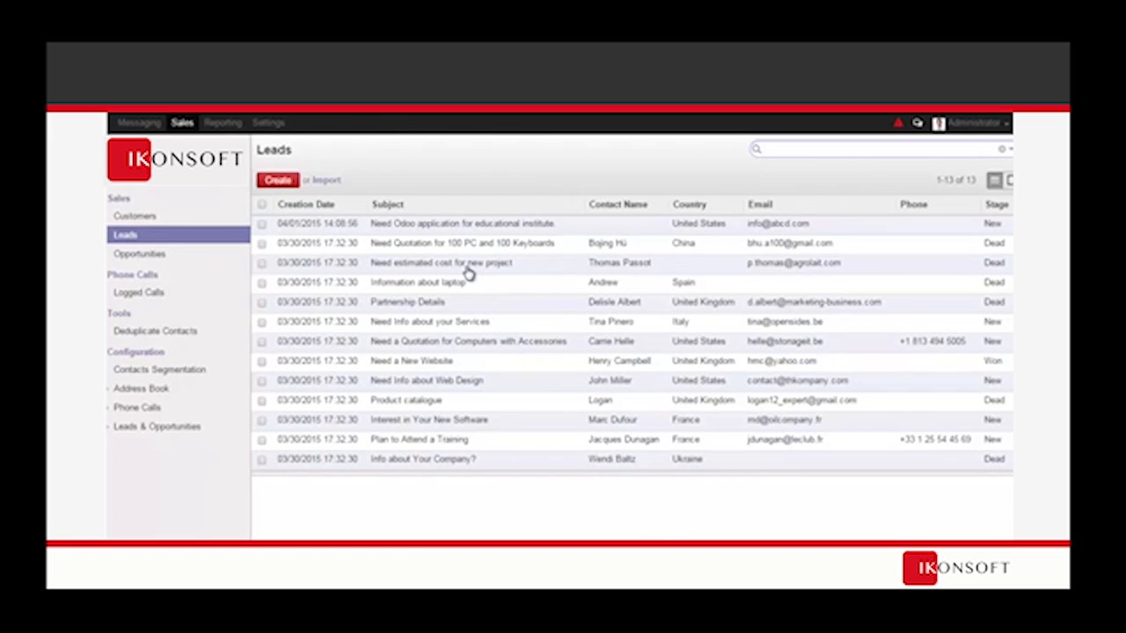
- Select the first three leads in the list and examine the bulk actions available for them
{"action": "left_click", "coordinate": [262, 225]}
{"action": "left_click", "coordinate": [263, 244]}
{"action": "left_click", "coordinate": [263, 264]}
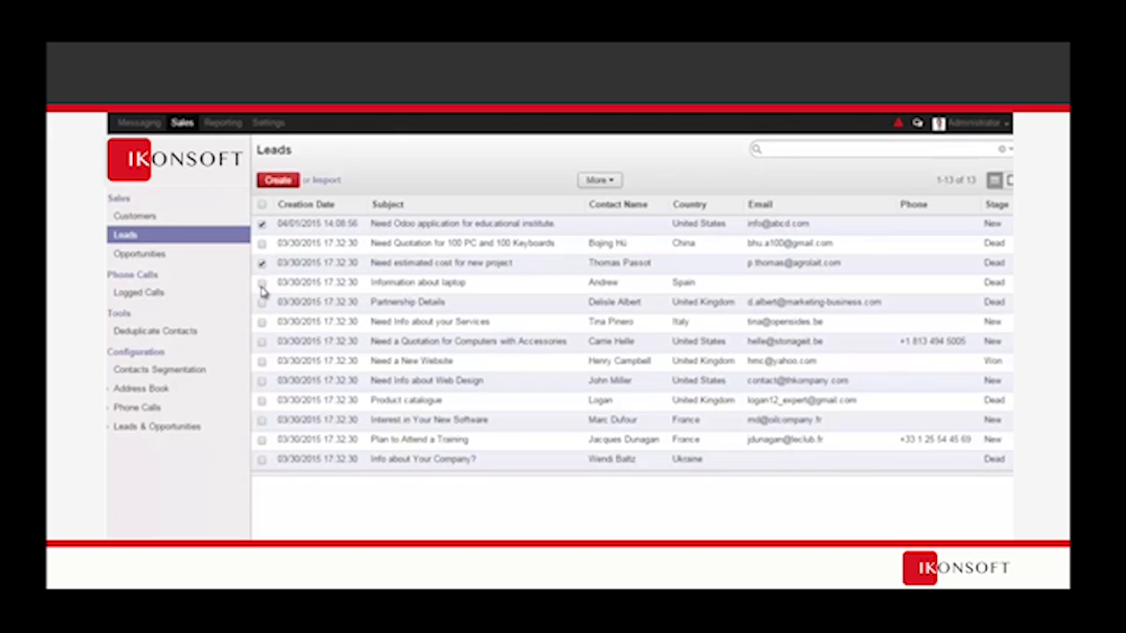
{"action": "left_click", "coordinate": [604, 180]}
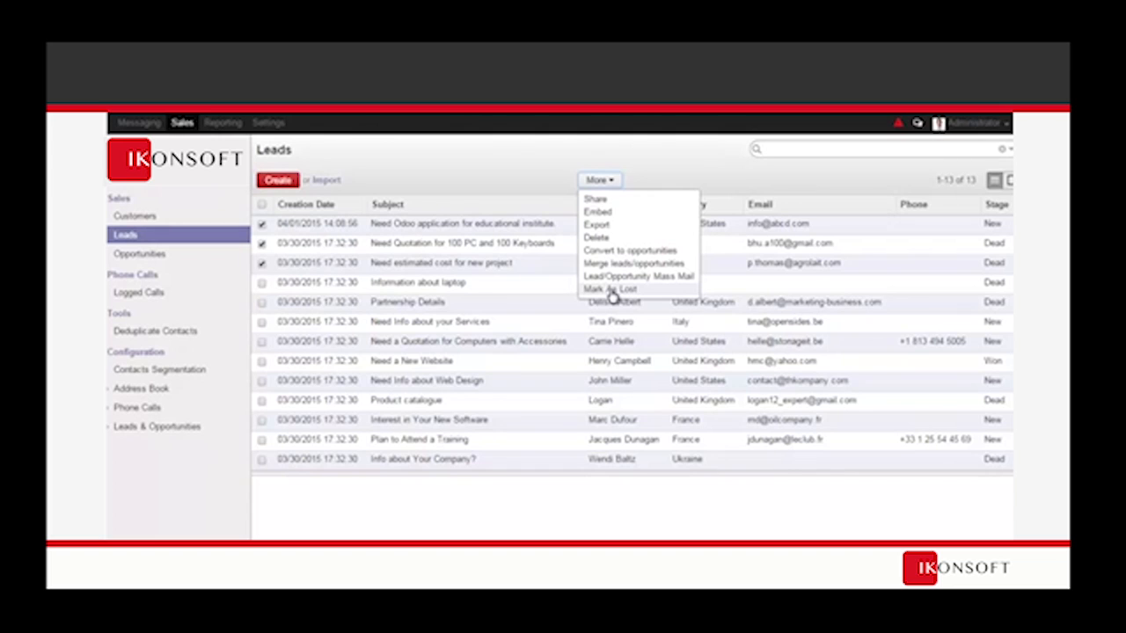
{"action": "left_click", "coordinate": [484, 157]}
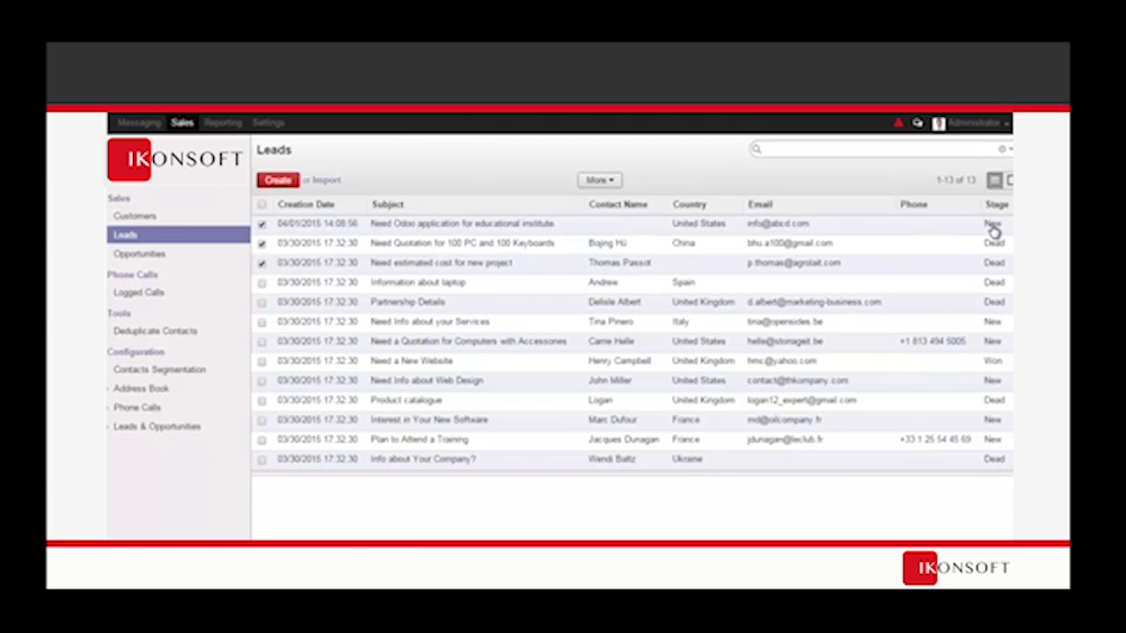
- Open the educational institute lead, change its stage to Dead, and return the stage to New
{"action": "left_click", "coordinate": [433, 225]}
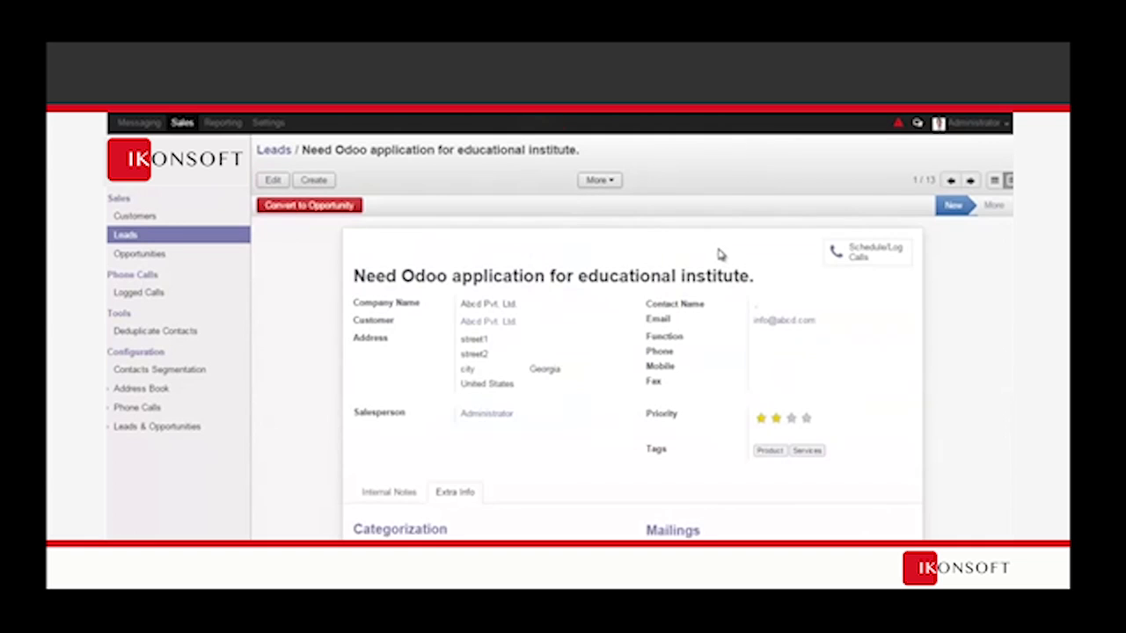
{"action": "left_click", "coordinate": [1004, 208]}
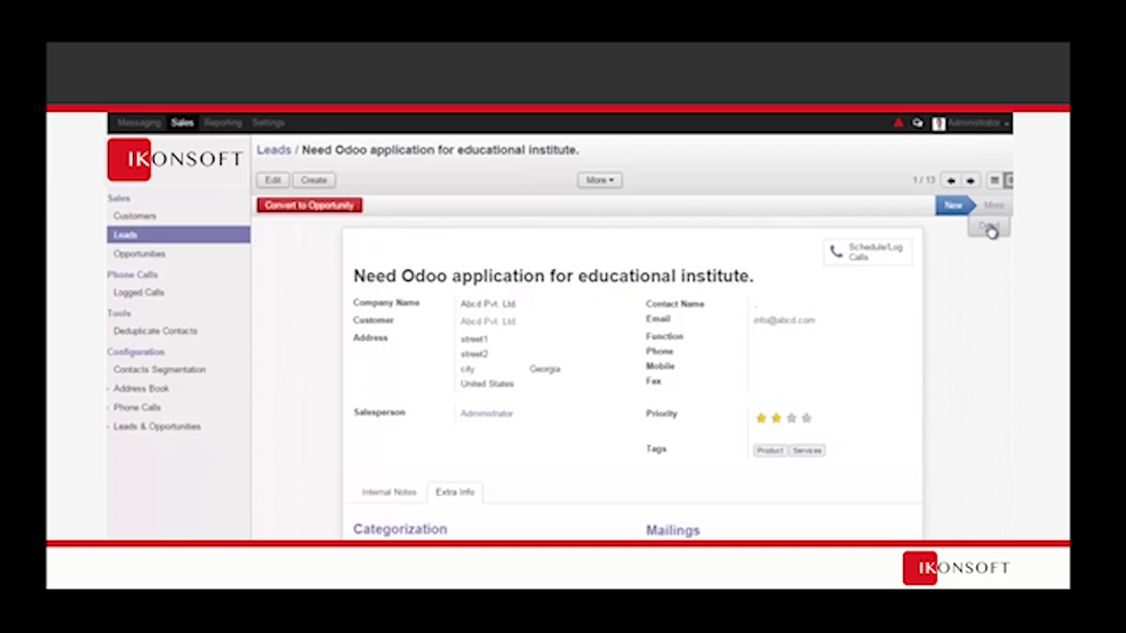
{"action": "left_click", "coordinate": [989, 228]}
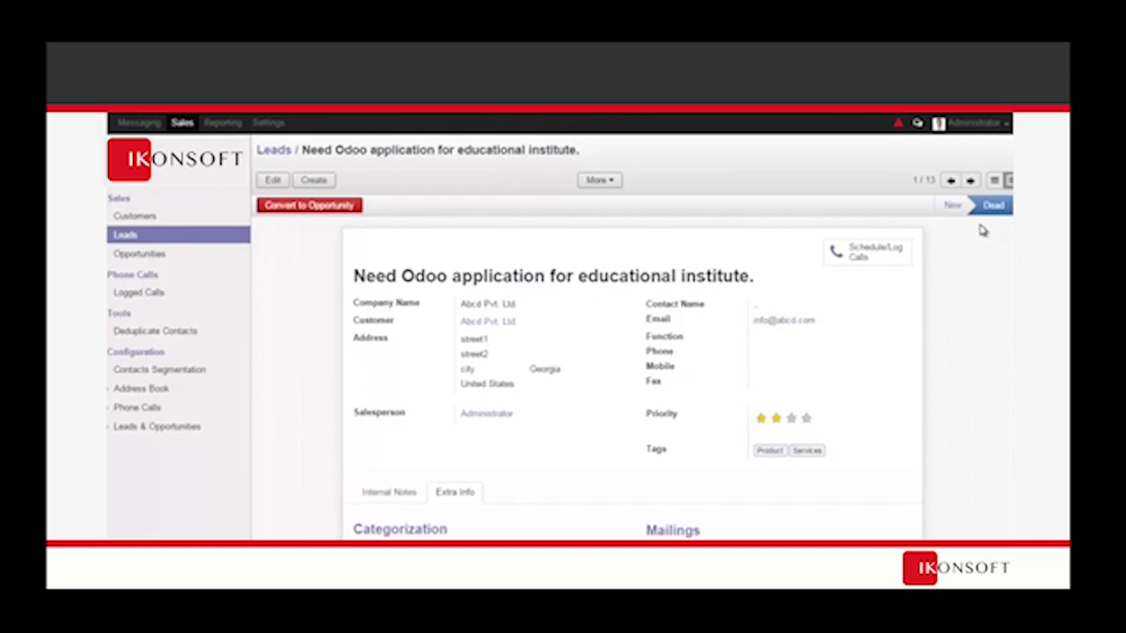
{"action": "left_click", "coordinate": [950, 207]}
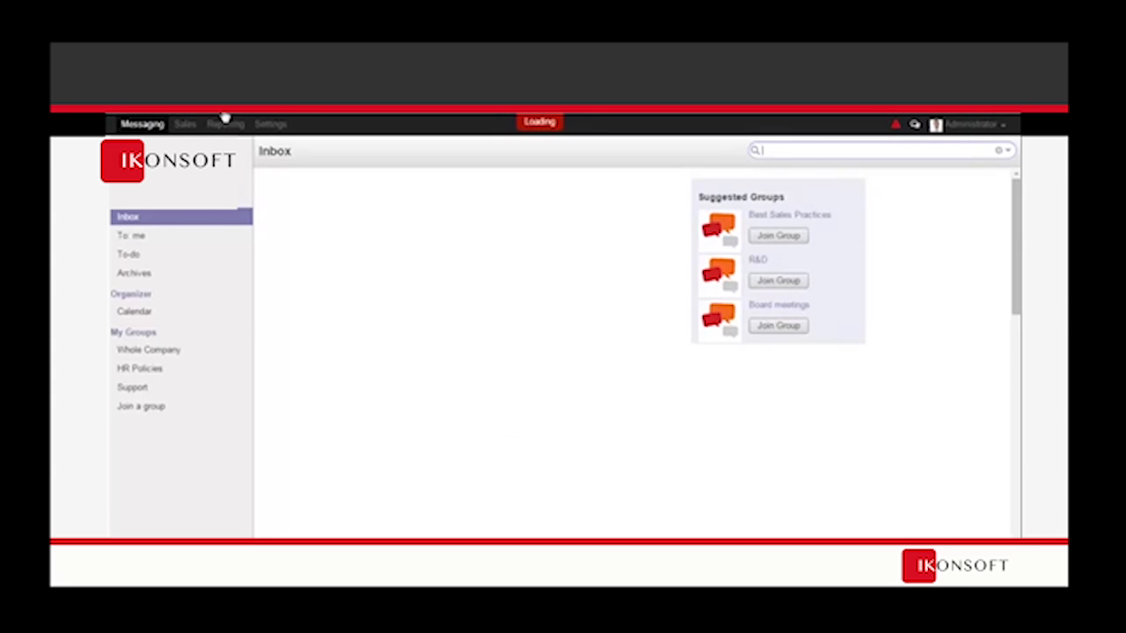
- View the Sales opportunities, list all leads without the Unassigned filter, and open "Need Odoo application for educational institute."
{"action": "left_click", "coordinate": [185, 123]}
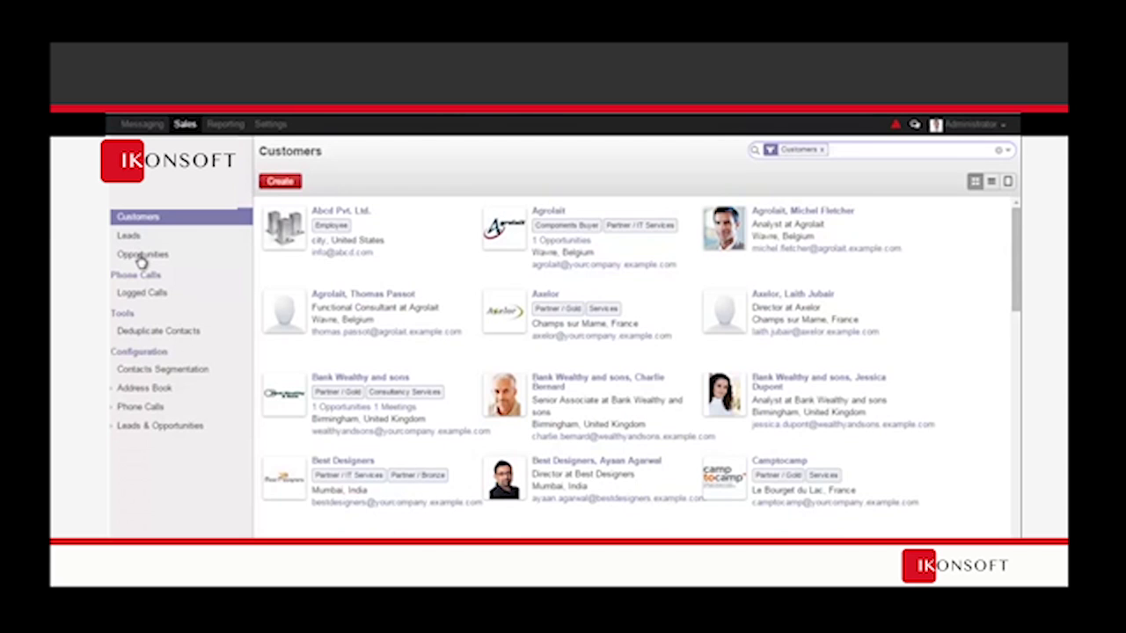
{"action": "left_click", "coordinate": [141, 254]}
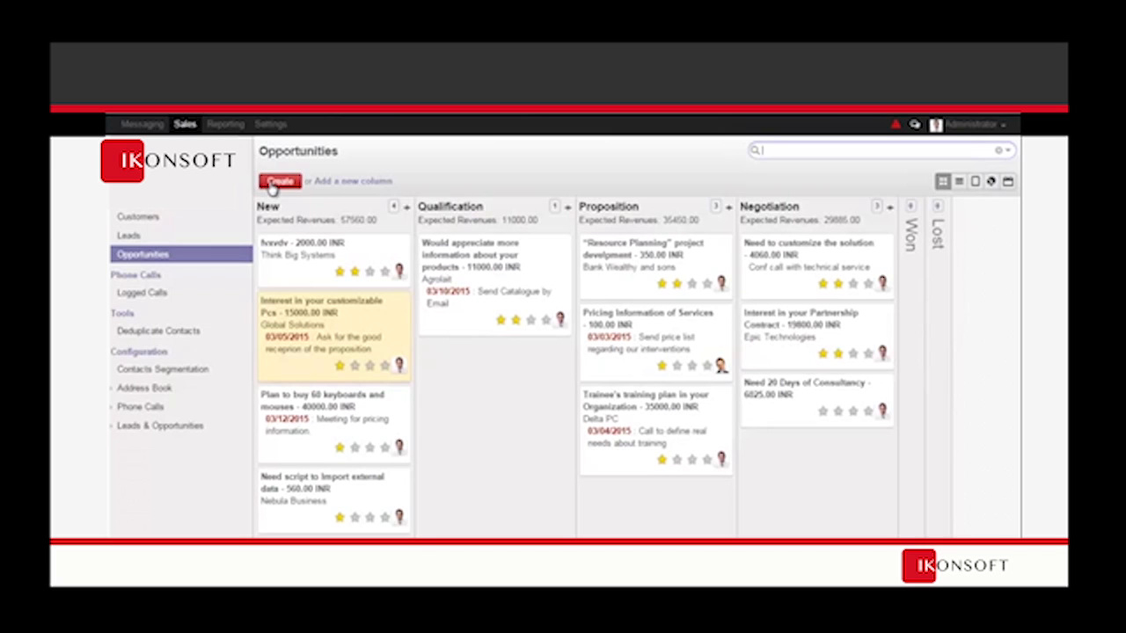
{"action": "left_click", "coordinate": [146, 240]}
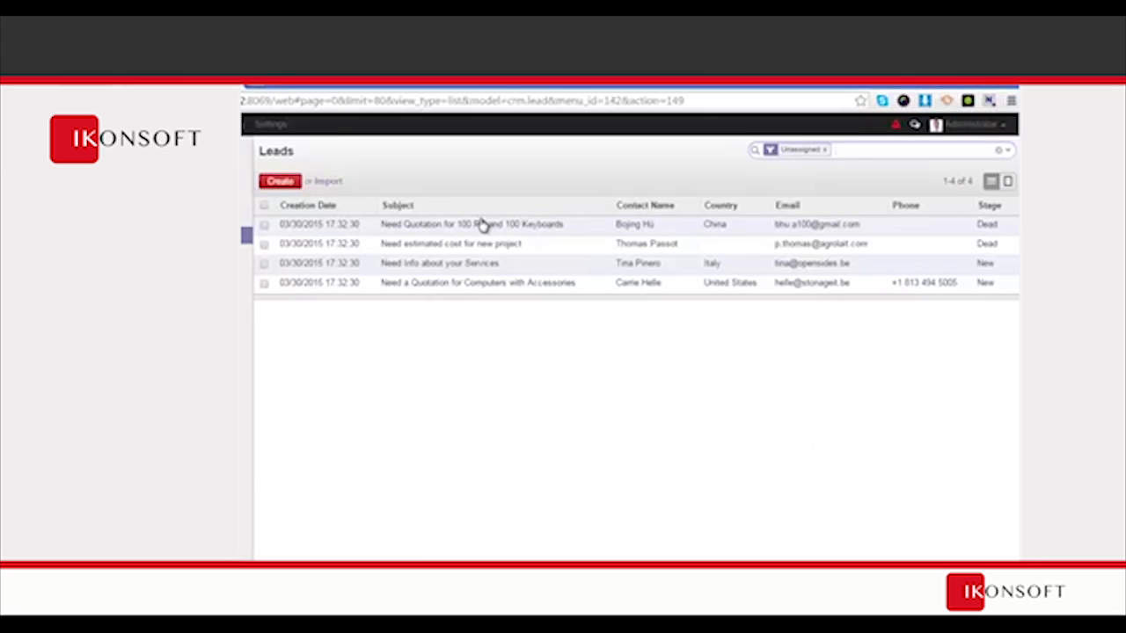
{"action": "left_click", "coordinate": [824, 151]}
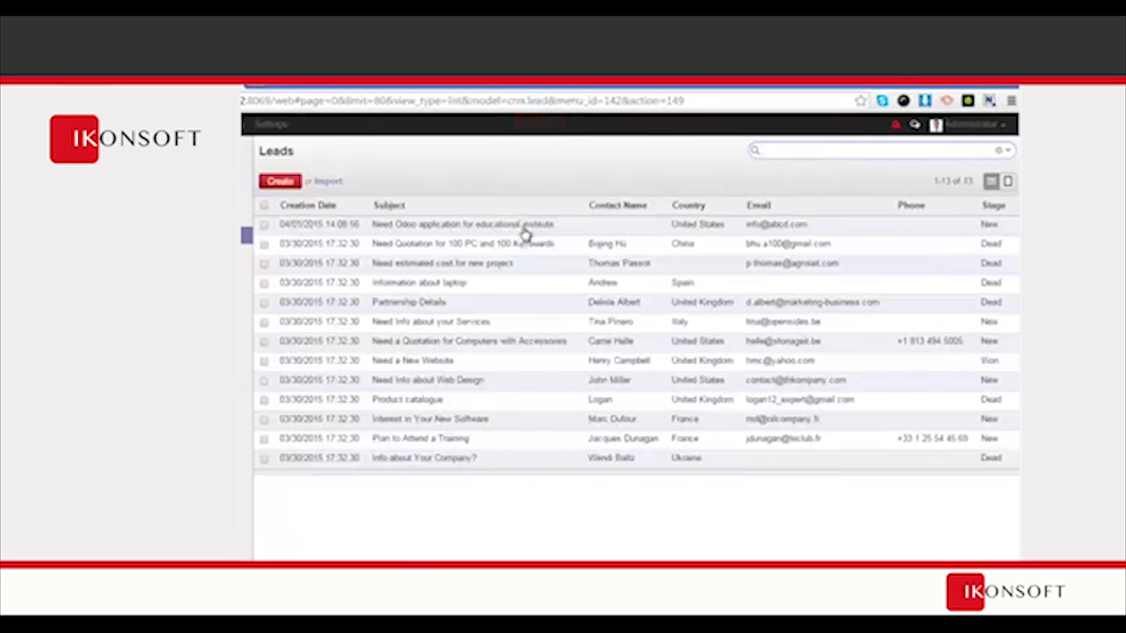
{"action": "left_click", "coordinate": [509, 230]}
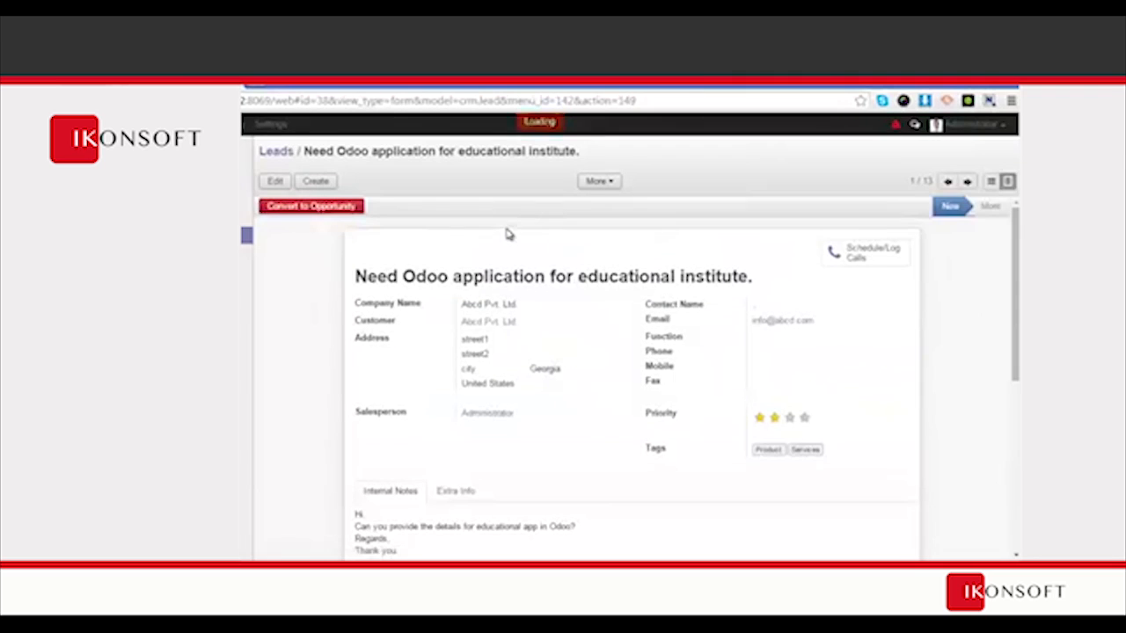
- Start converting the lead to an opportunity, try the Merge with existing opportunities action, and return to Convert to opportunity
{"action": "left_click", "coordinate": [311, 208]}
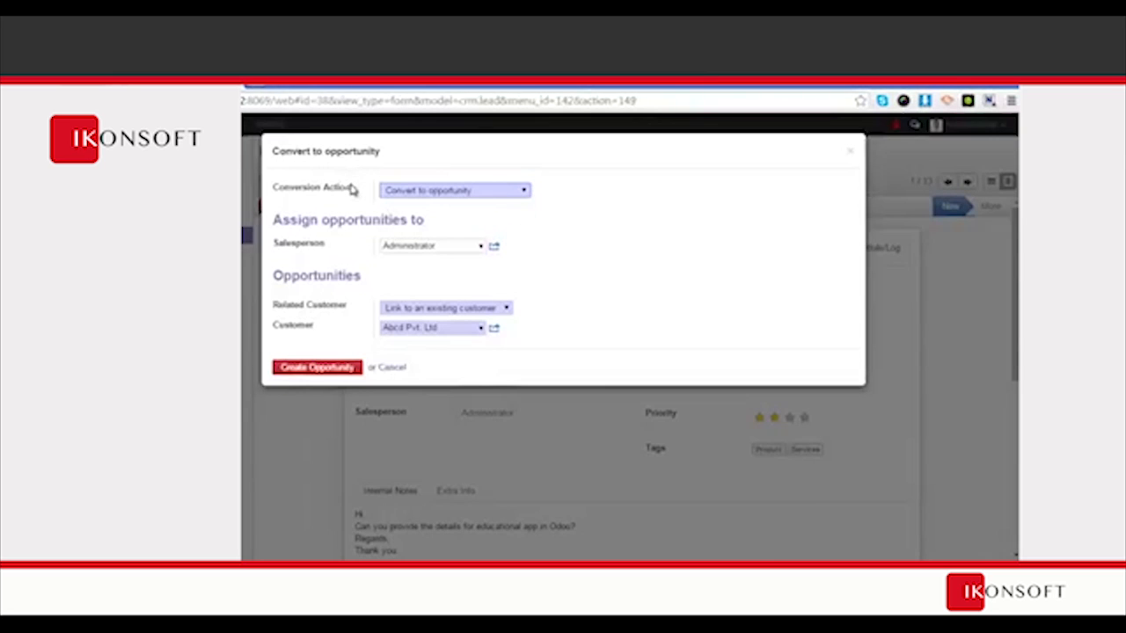
{"action": "left_click", "coordinate": [498, 192]}
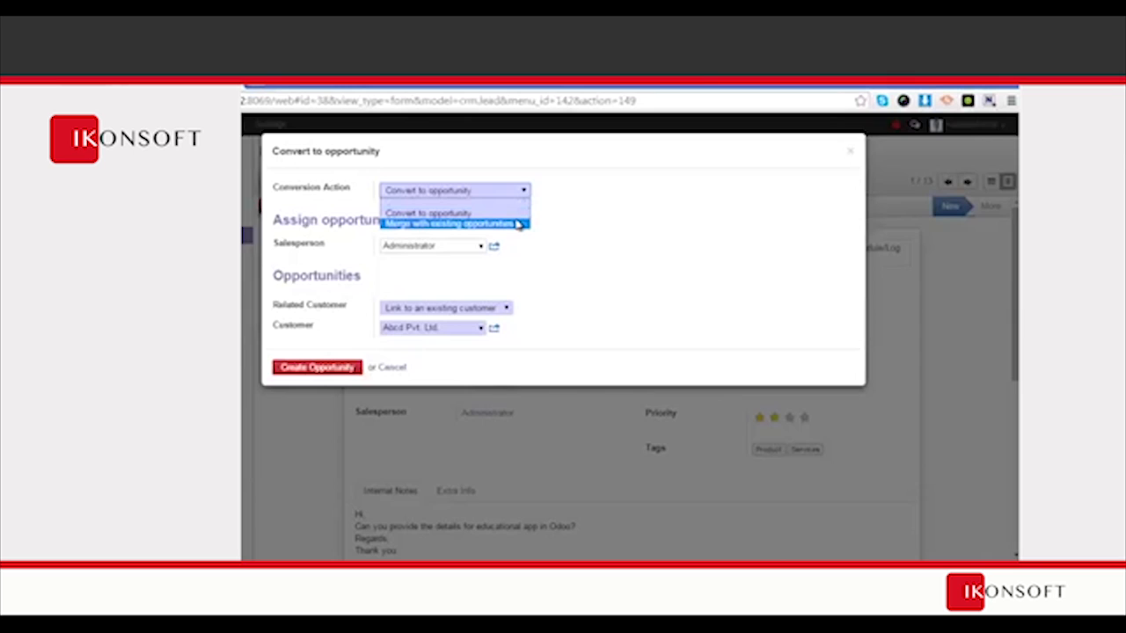
{"action": "left_click", "coordinate": [517, 224]}
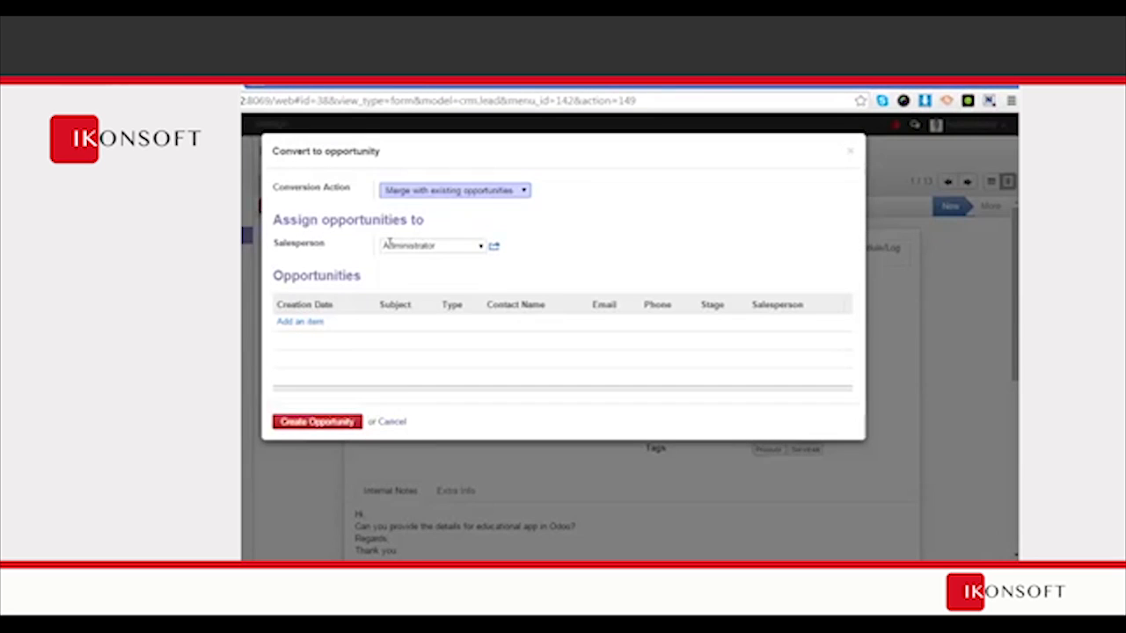
{"action": "left_click", "coordinate": [524, 191]}
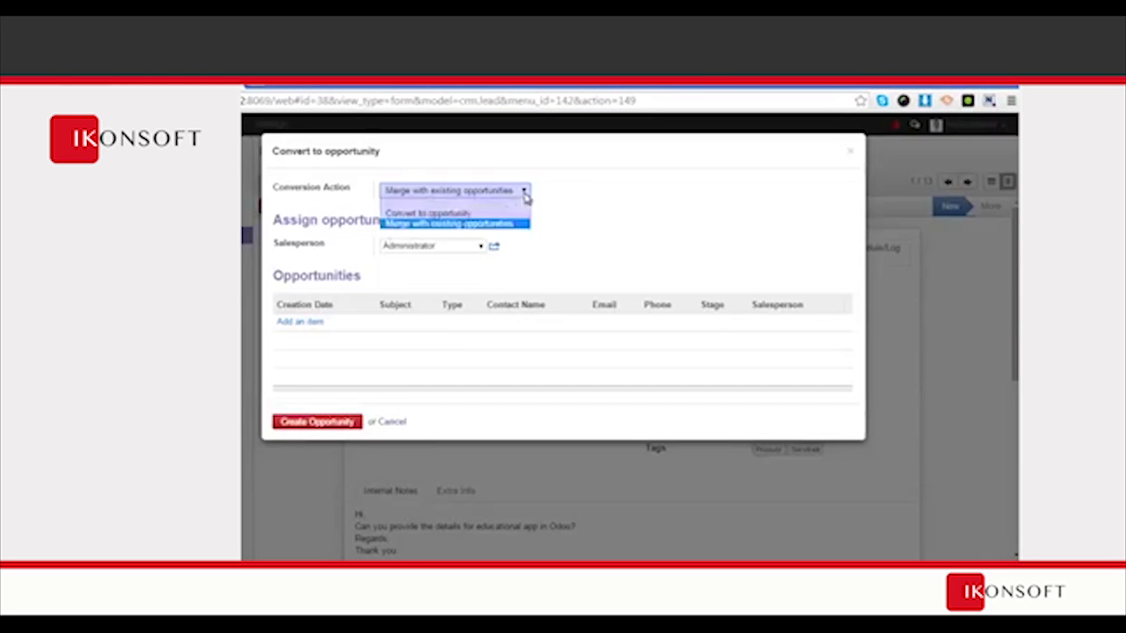
{"action": "left_click", "coordinate": [485, 214]}
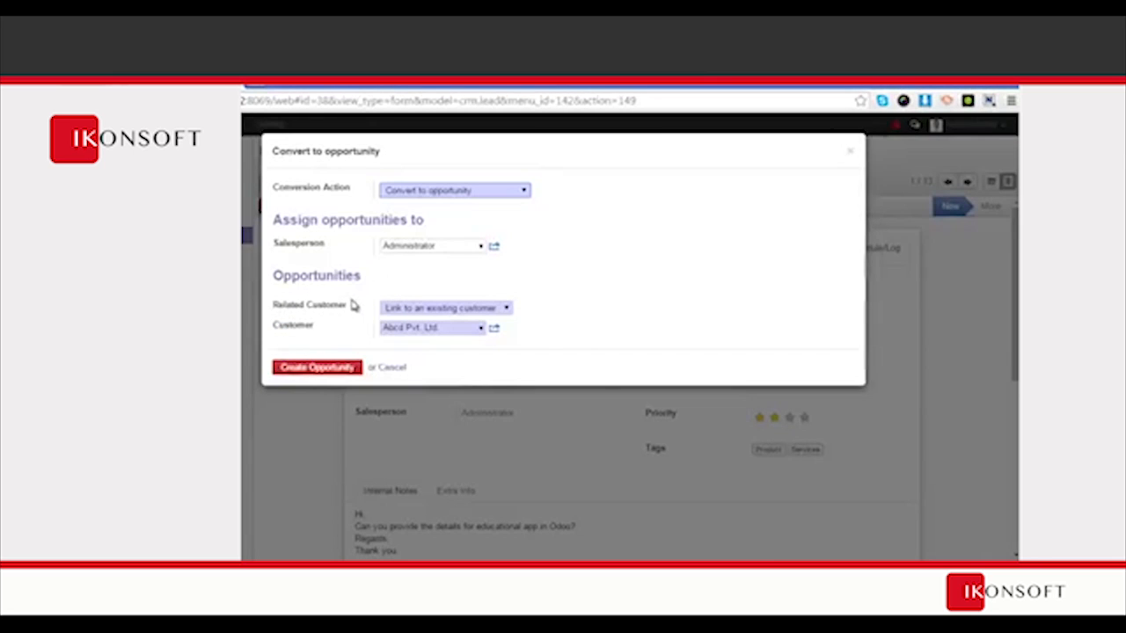
- Try the related customer options Create a new customer and Do not link to a customer, and close the conversion without creating an opportunity
{"action": "left_click", "coordinate": [504, 308]}
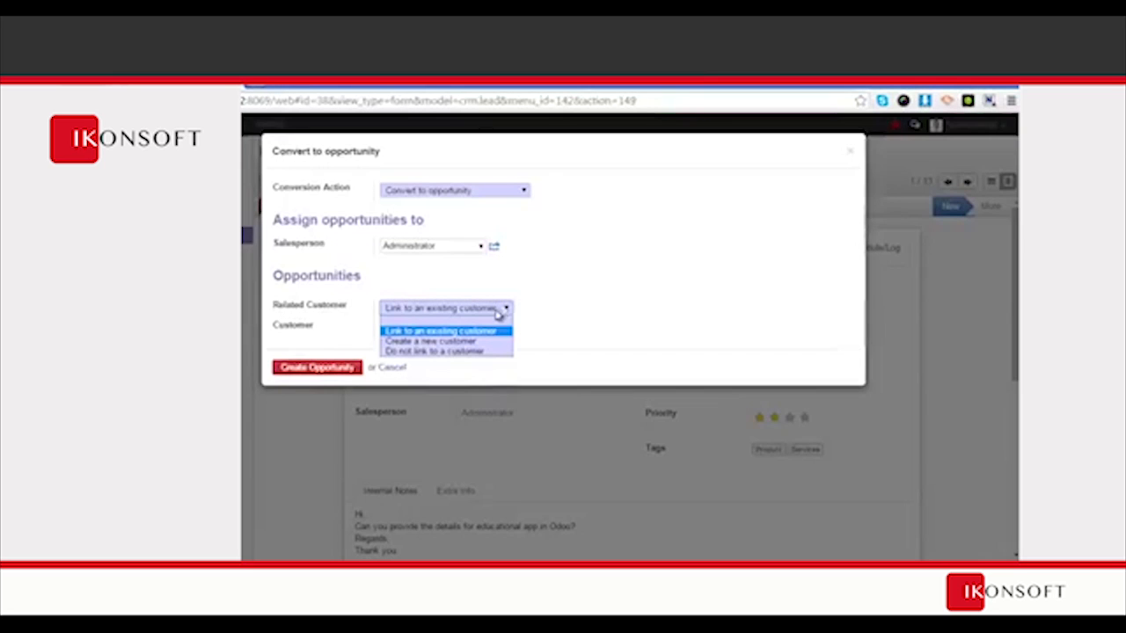
{"action": "left_click", "coordinate": [463, 342]}
{"action": "left_click", "coordinate": [490, 308]}
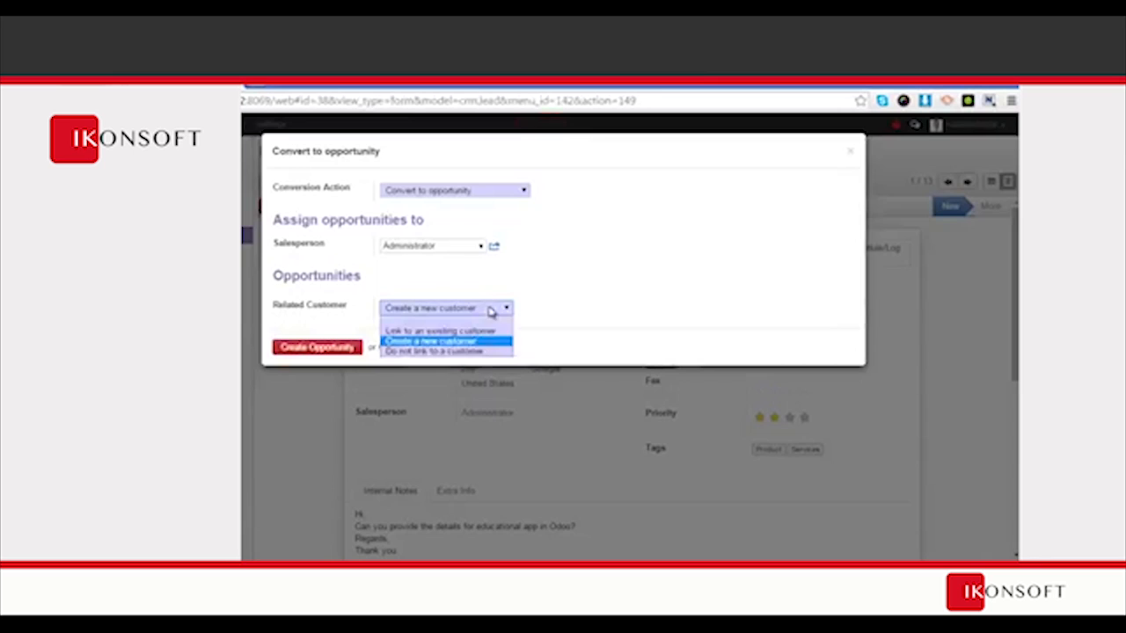
{"action": "left_click", "coordinate": [473, 352]}
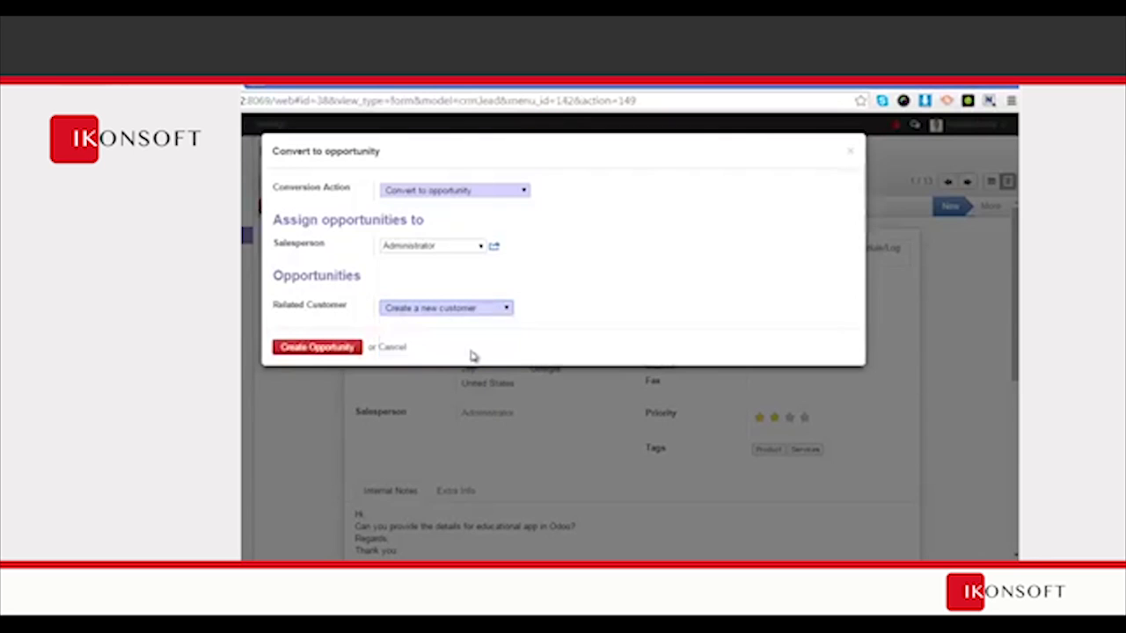
{"action": "left_click", "coordinate": [500, 312]}
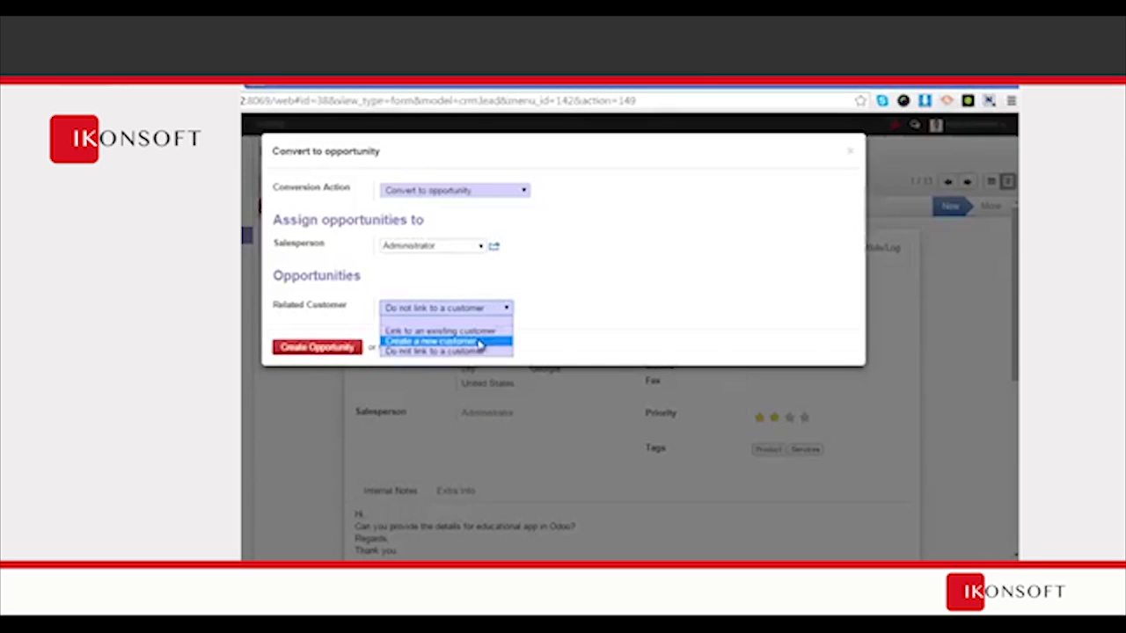
{"action": "left_click", "coordinate": [481, 341]}
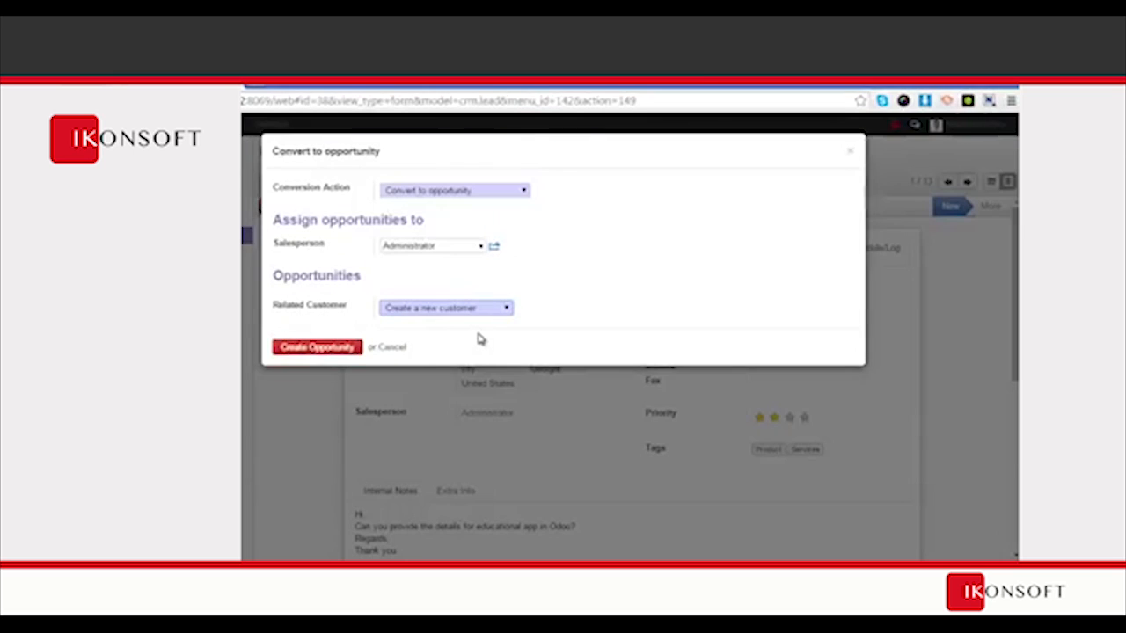
{"action": "left_click", "coordinate": [850, 152]}
{"action": "left_click", "coordinate": [280, 181]}
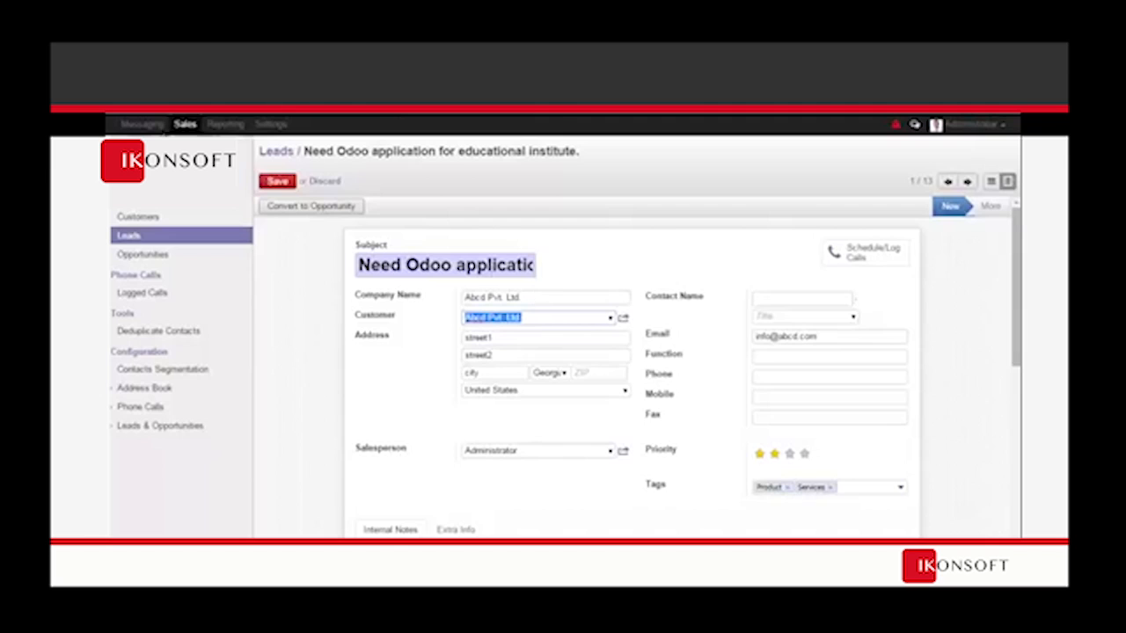
{"action": "left_click", "coordinate": [276, 206]}
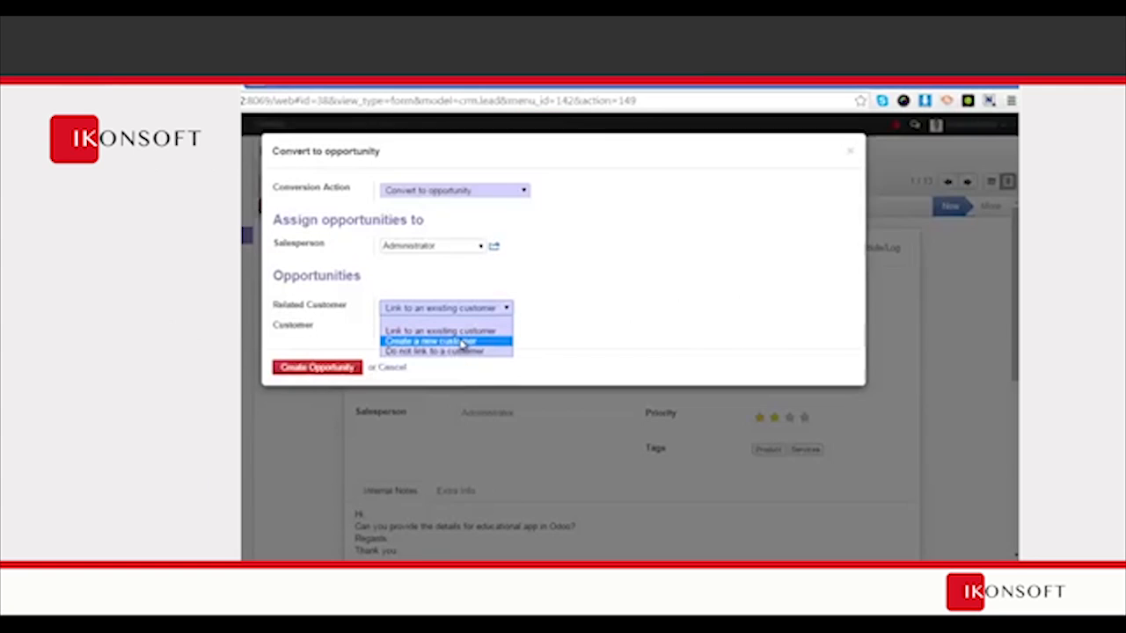
{"action": "left_click", "coordinate": [462, 343]}
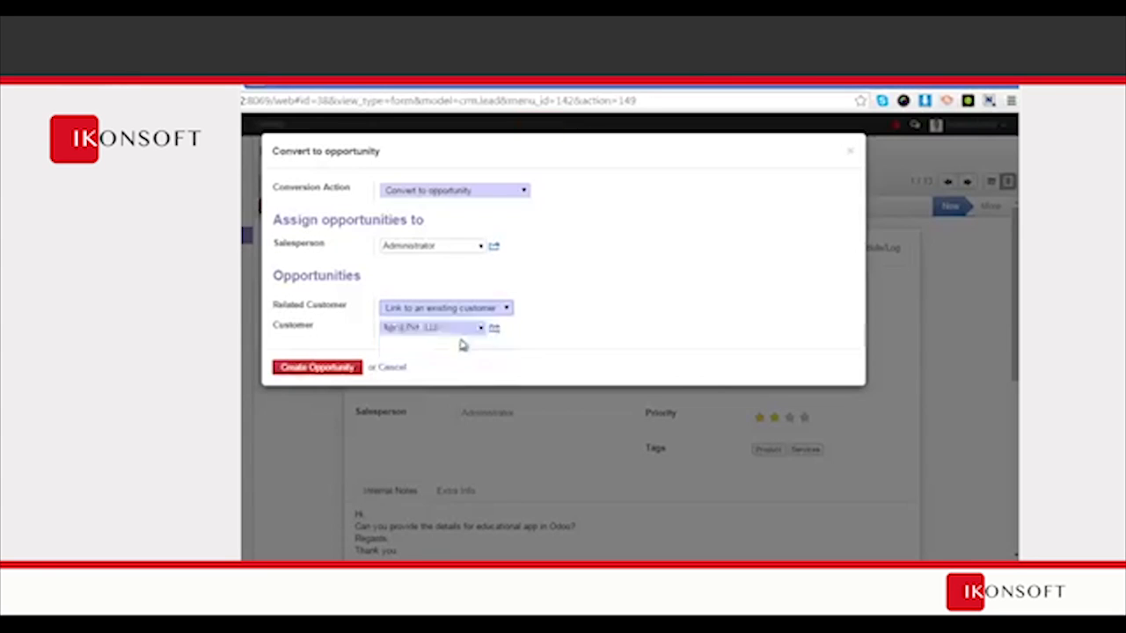
{"action": "left_click", "coordinate": [850, 152]}
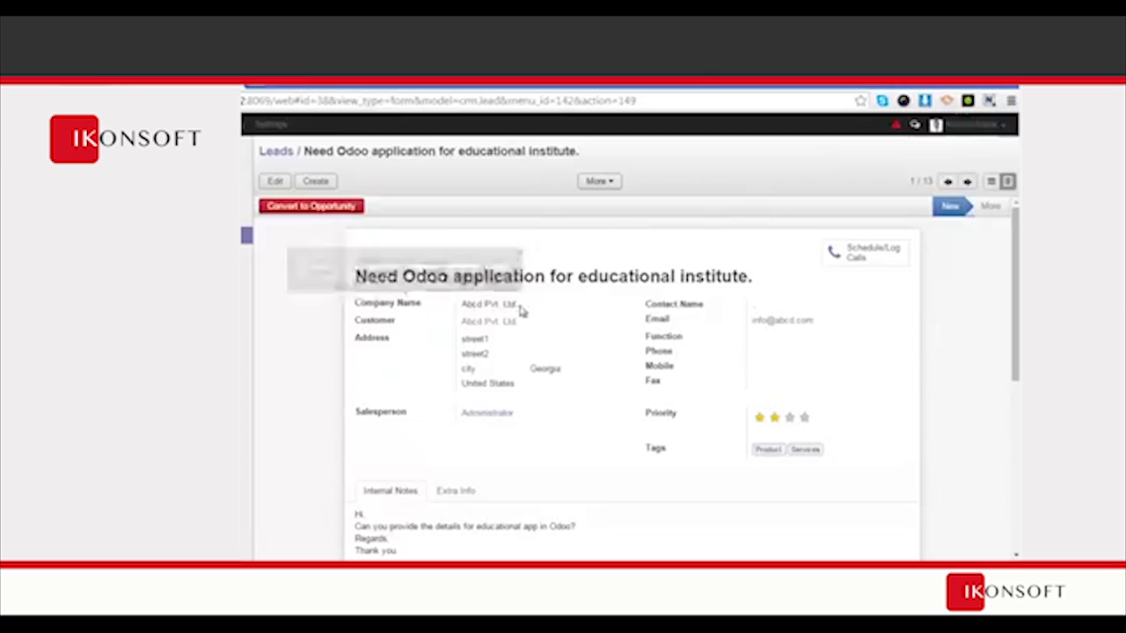
- Convert the lead to an opportunity linked to the existing customer Abcd Pvt. Ltd and view the opportunities pipeline
{"action": "left_click", "coordinate": [279, 207]}
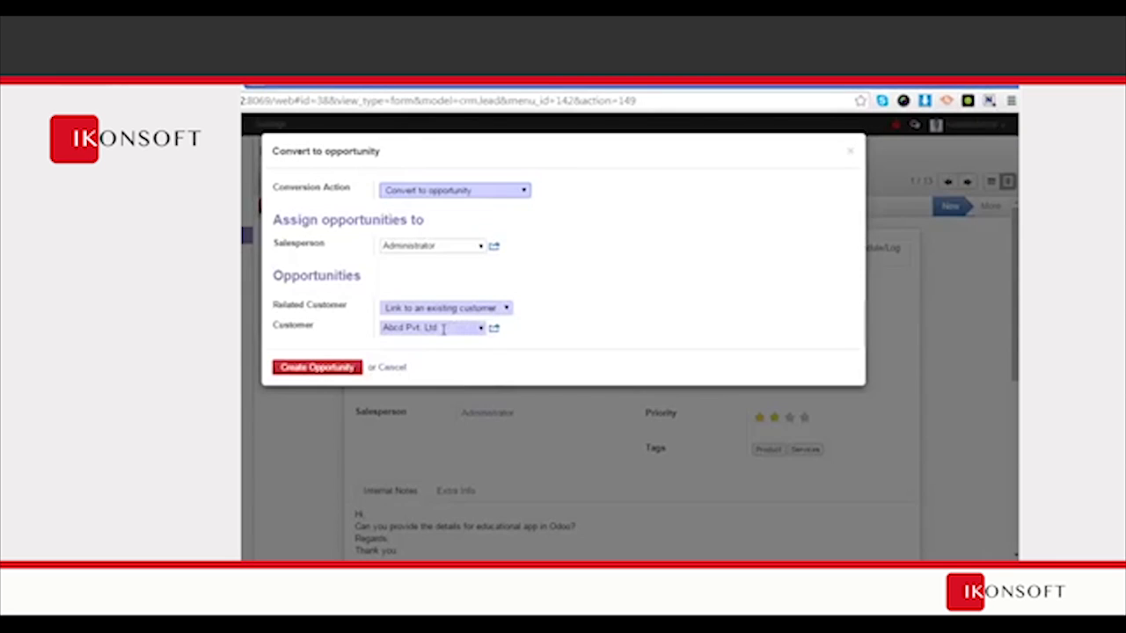
{"action": "left_click", "coordinate": [290, 373]}
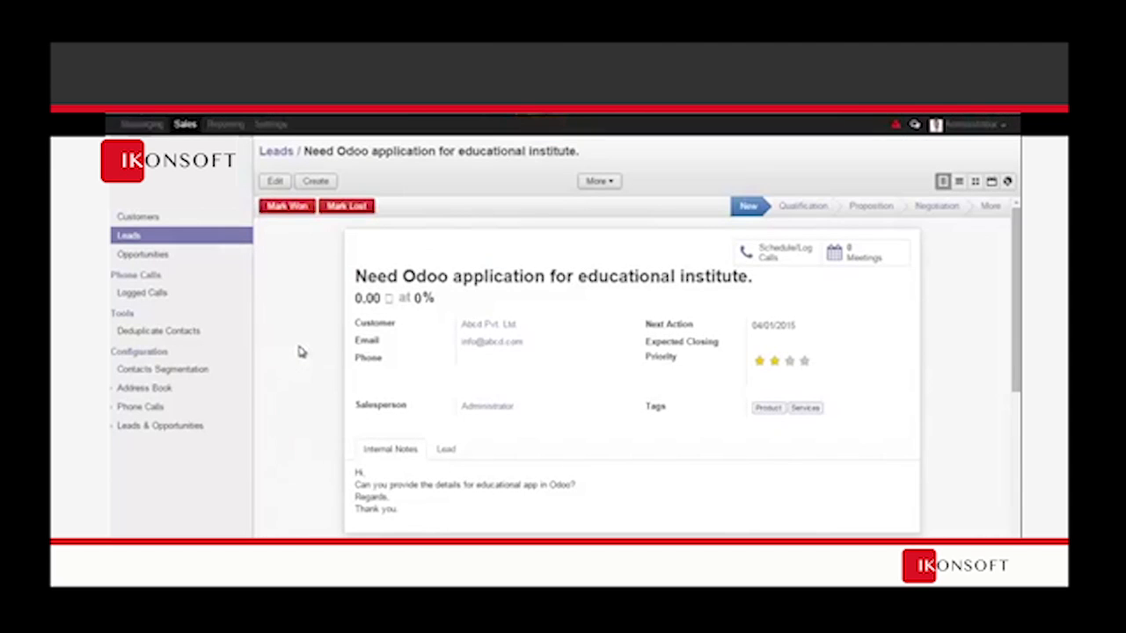
{"action": "left_click", "coordinate": [162, 256]}
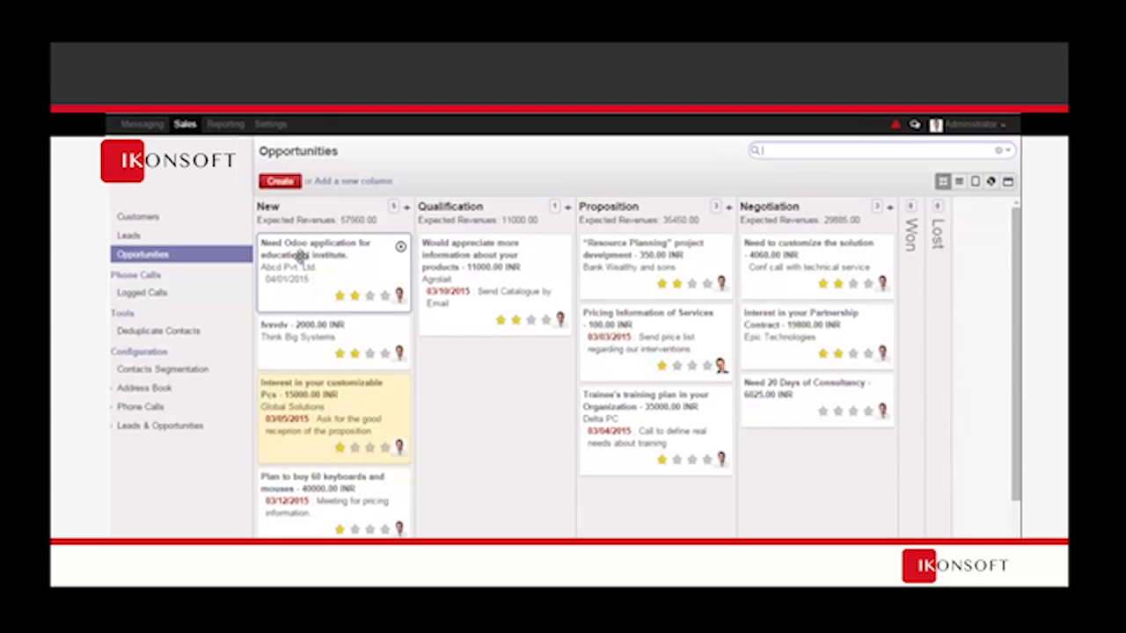
- Fold and unfold the New stage column, and open and cancel its quick opportunity entry
{"action": "left_click", "coordinate": [393, 208]}
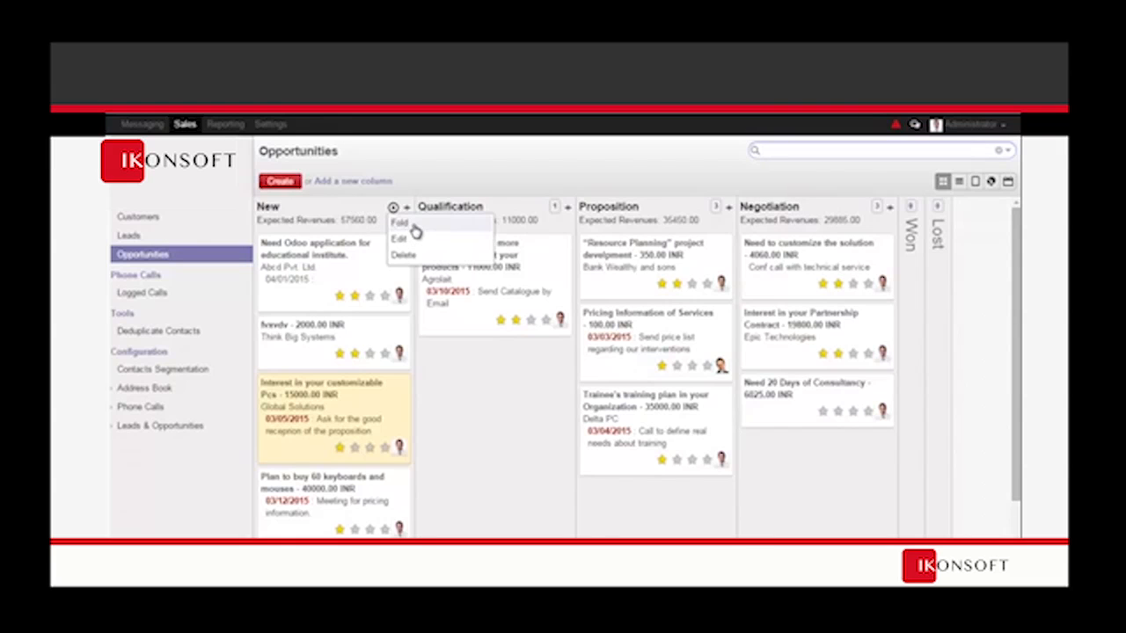
{"action": "left_click", "coordinate": [415, 228]}
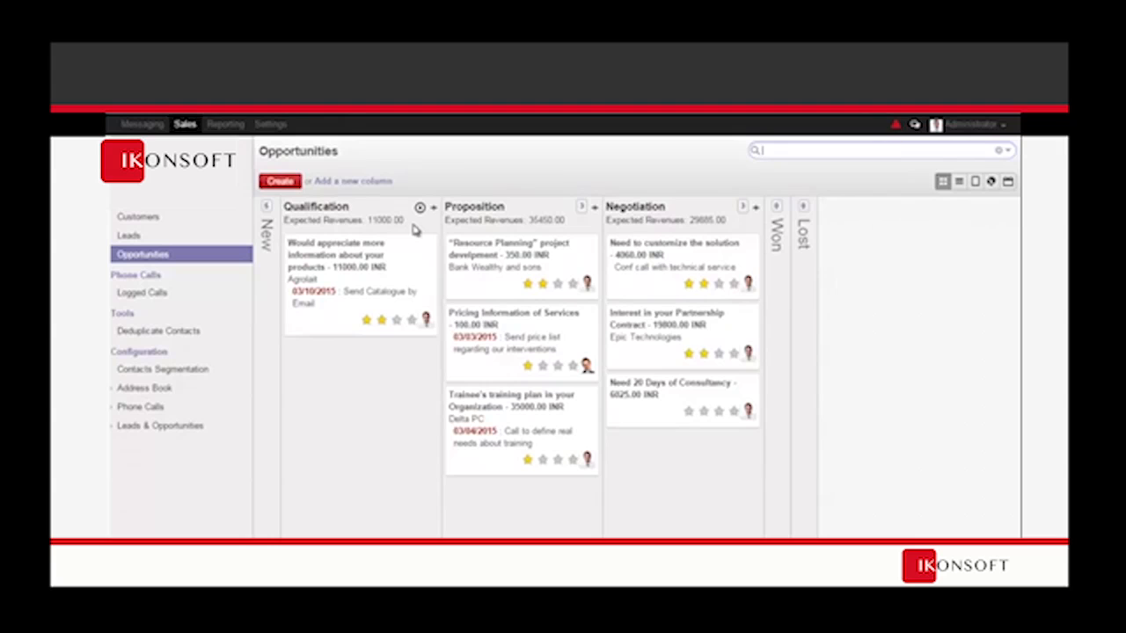
{"action": "left_click", "coordinate": [267, 208]}
{"action": "left_click", "coordinate": [278, 225]}
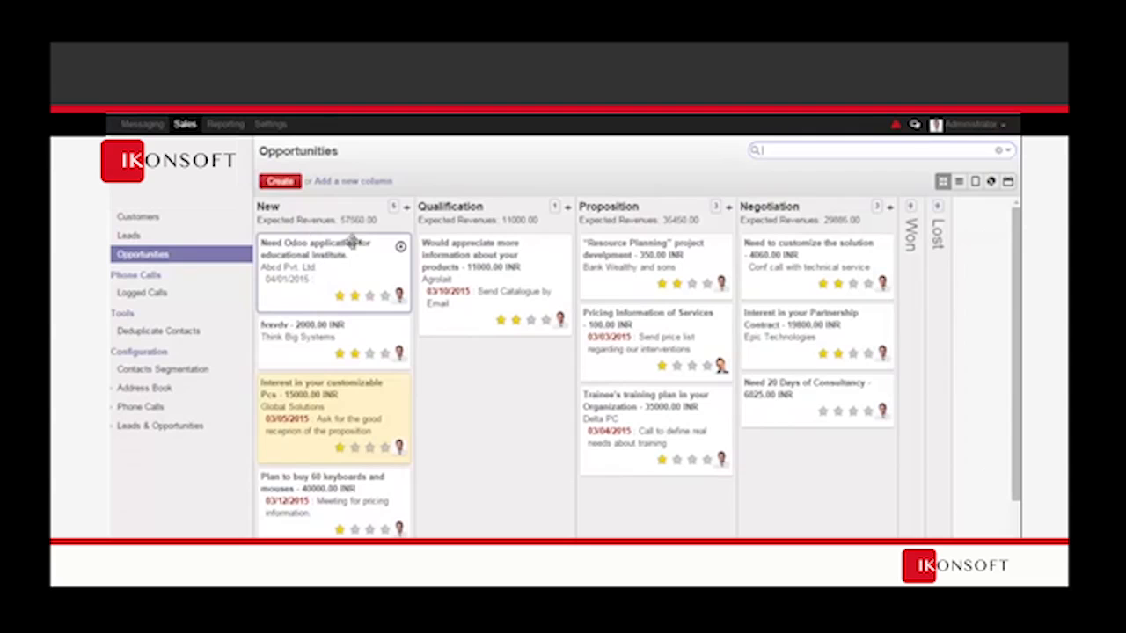
{"action": "left_click", "coordinate": [406, 209]}
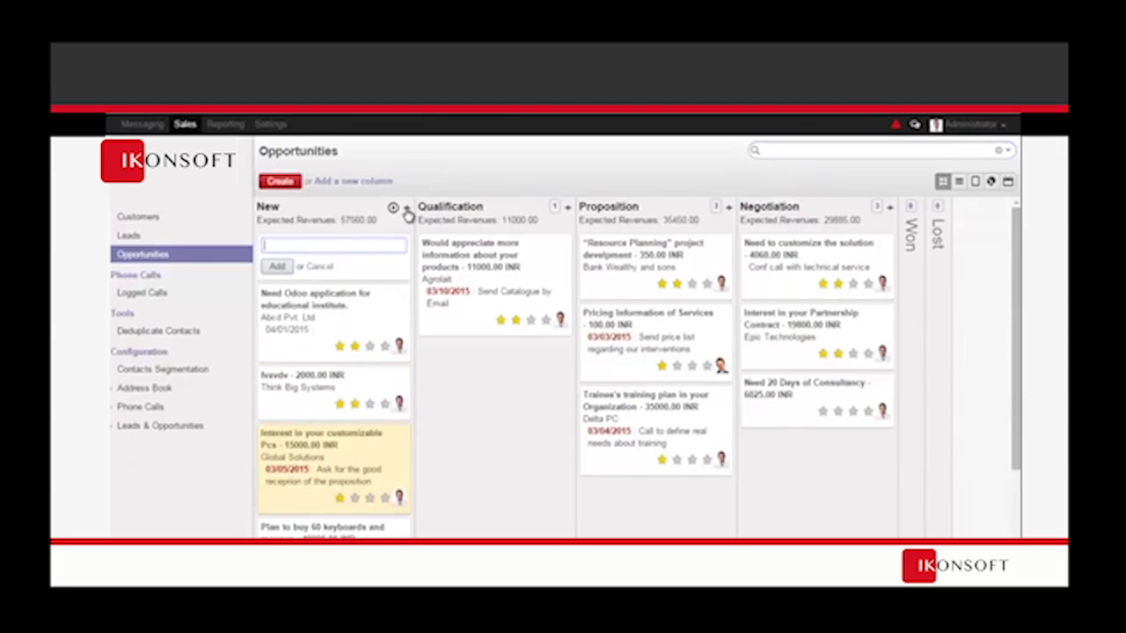
{"action": "left_click", "coordinate": [317, 266]}
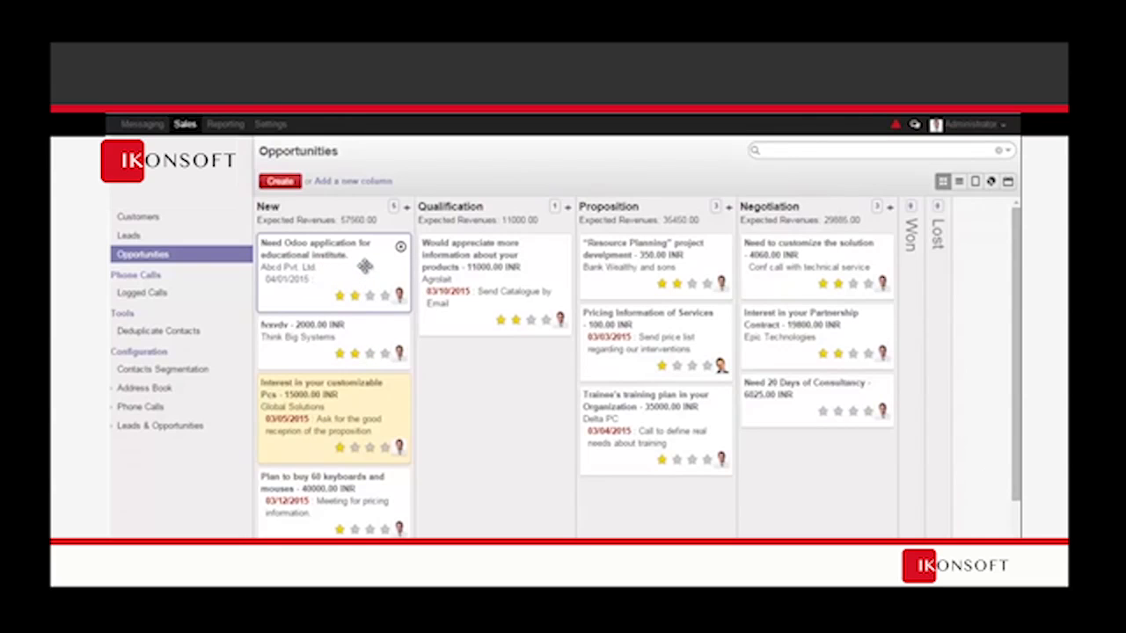
- Open the educational institute opportunity for editing, and set its success probability to 10% and expected revenue to 25000
{"action": "left_click", "coordinate": [365, 266]}
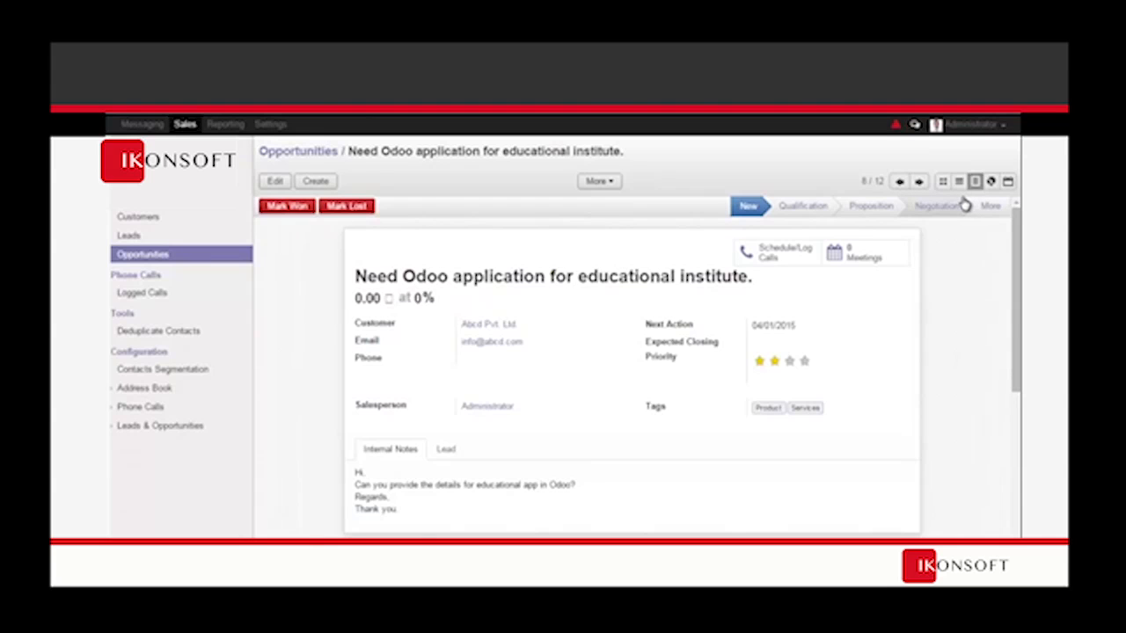
{"action": "left_click", "coordinate": [276, 181]}
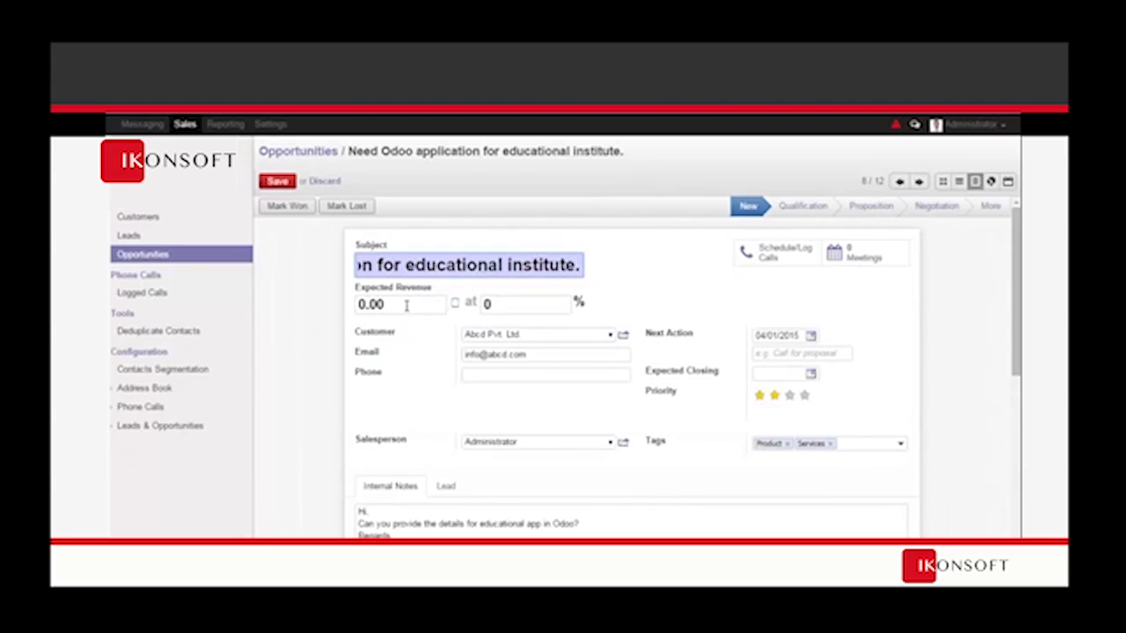
{"action": "key", "text": "Tab"}
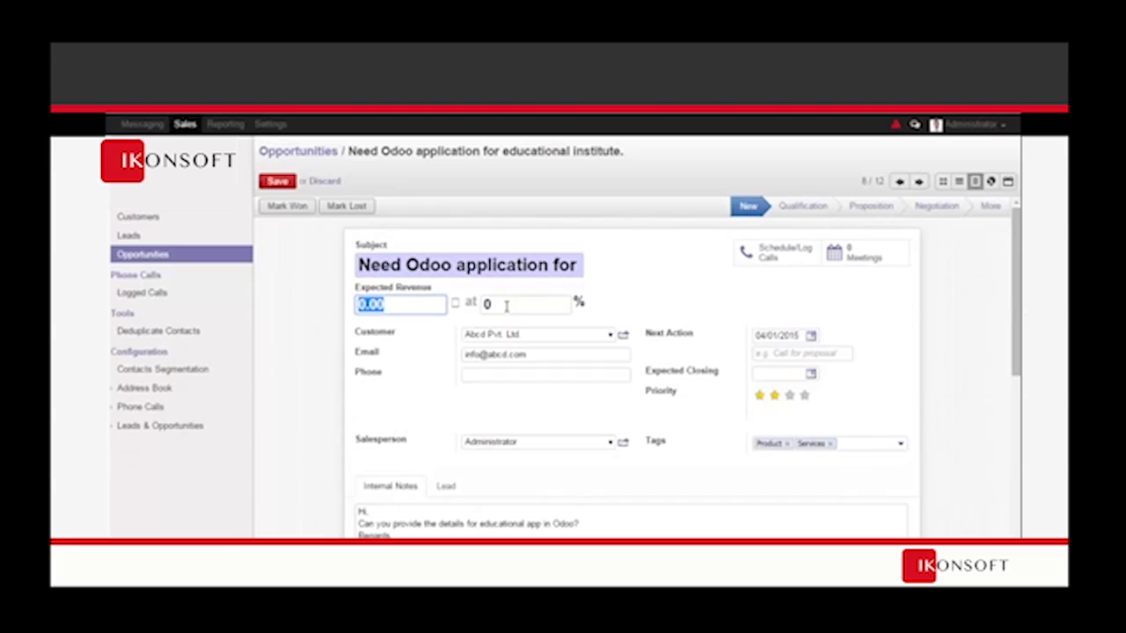
{"action": "left_click_drag", "start_coordinate": [506, 305], "coordinate": [482, 304]}
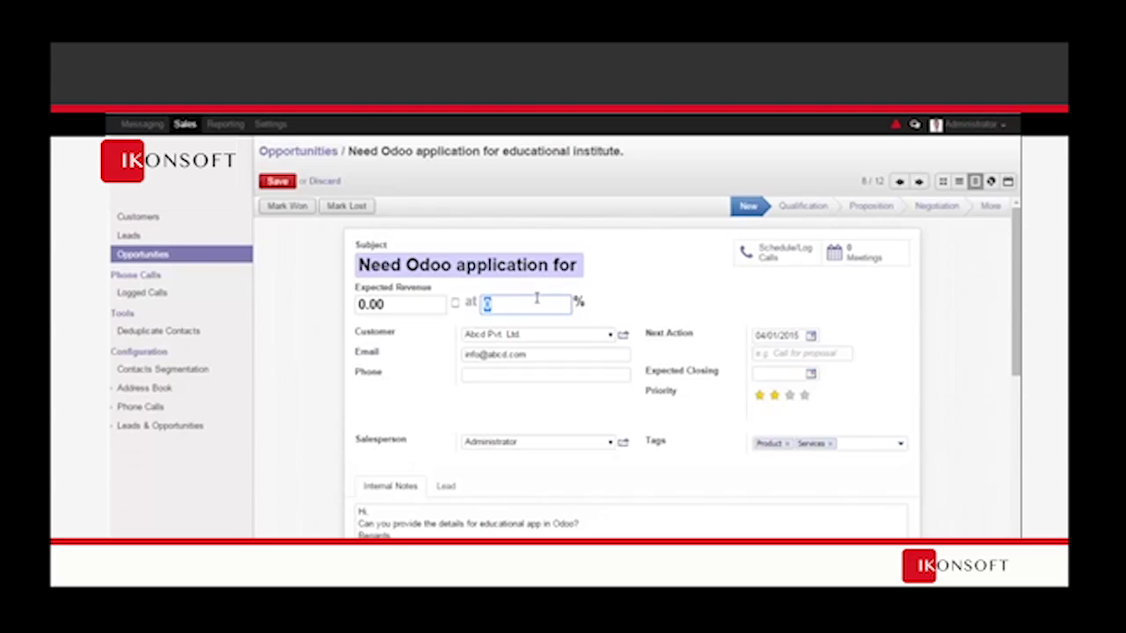
{"action": "type", "text": "10"}
{"action": "left_click", "coordinate": [369, 306]}
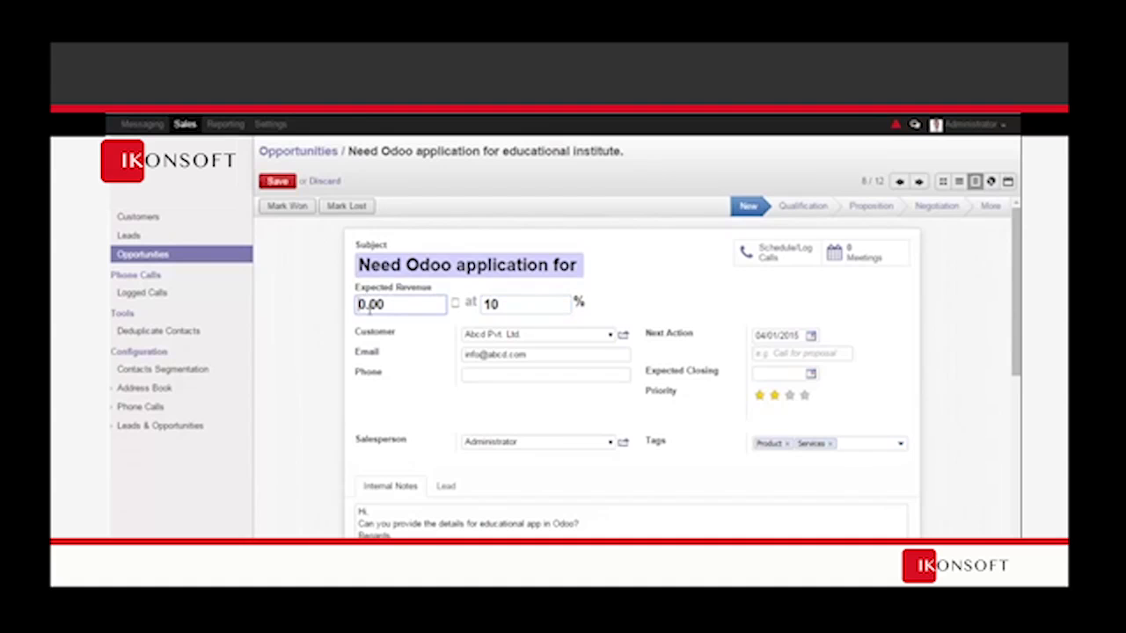
{"action": "type", "text": "2500"}
- Keep the next action date and enter "Will send the details of the develoment" as the next action description
{"action": "left_click", "coordinate": [810, 336]}
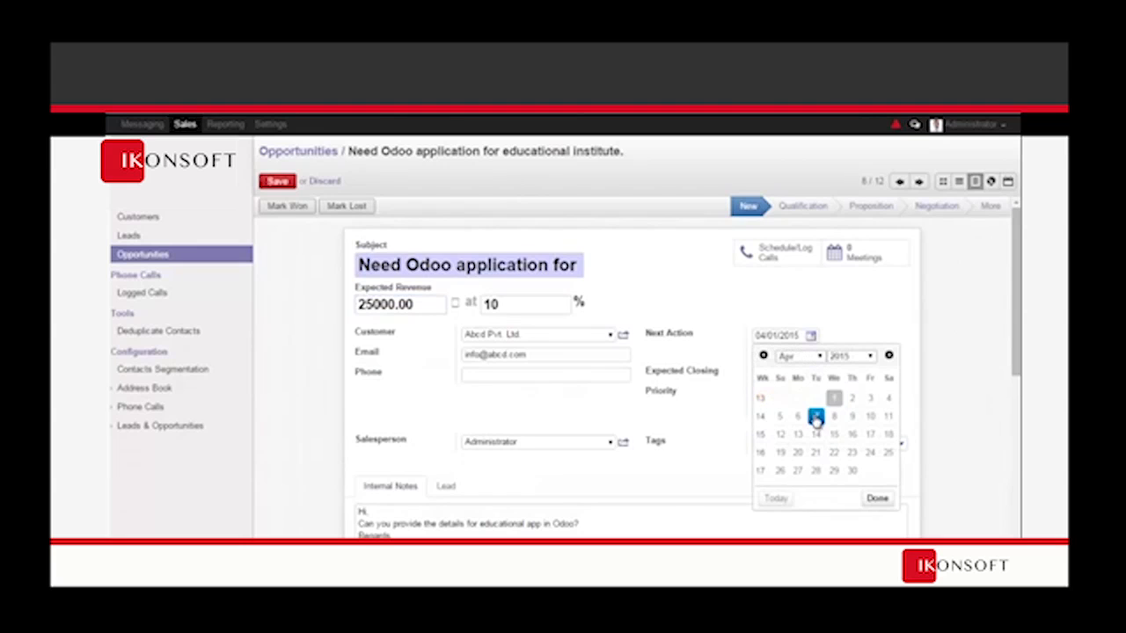
{"action": "left_click", "coordinate": [858, 308]}
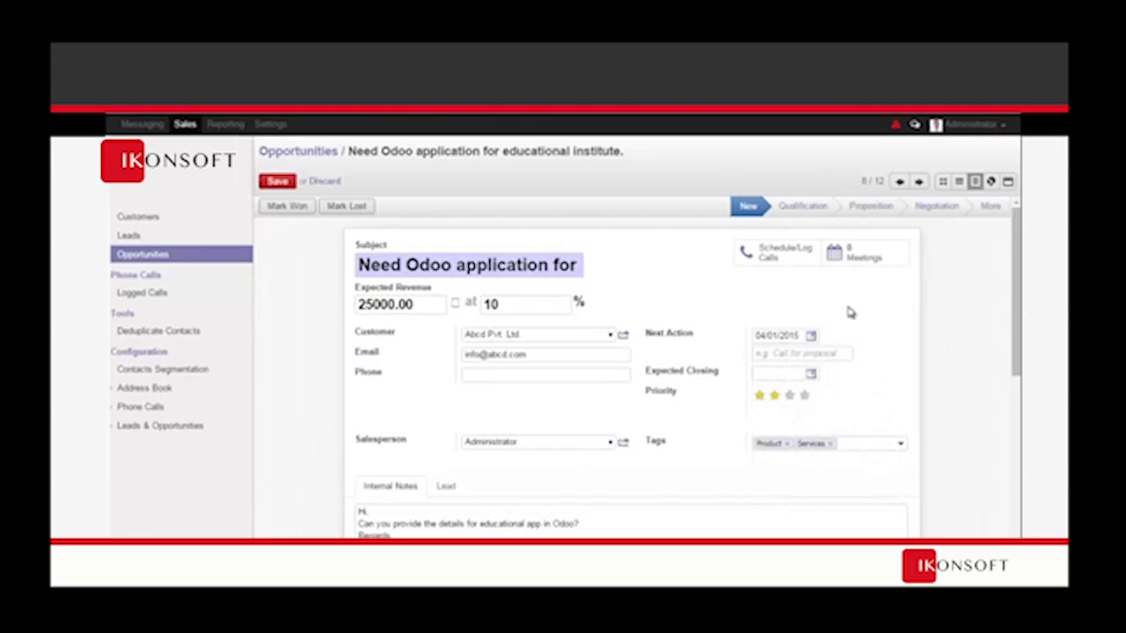
{"action": "left_click", "coordinate": [804, 352]}
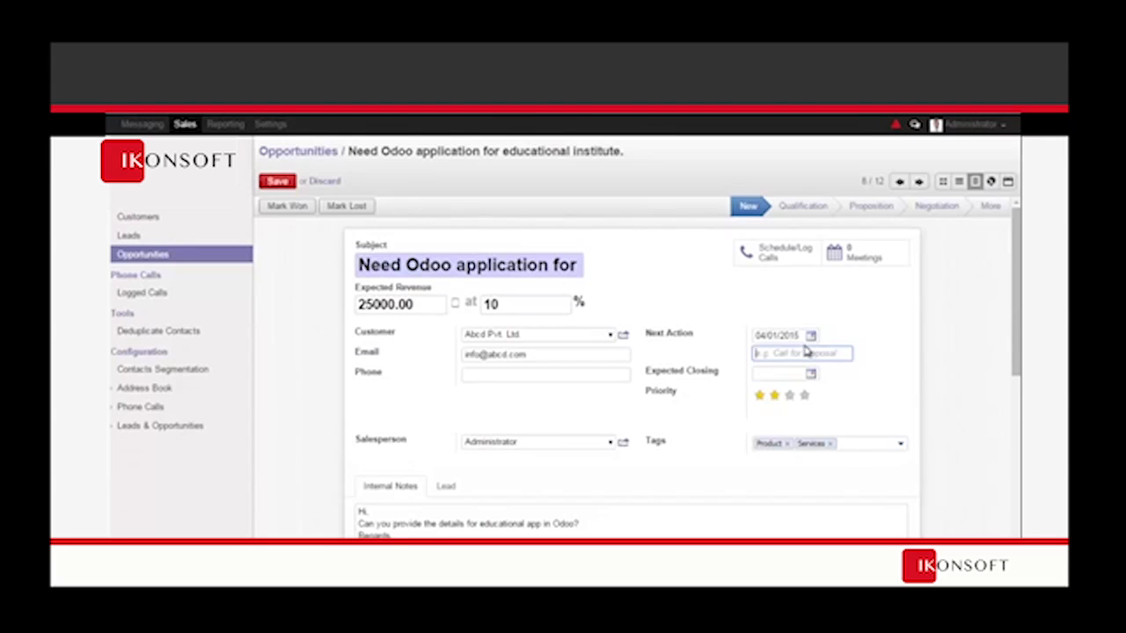
{"action": "type", "text": "Will send th"}
{"action": "type", "text": "e details"}
{"action": "type", "text": "he developmen"}
{"action": "type", "text": "t"}
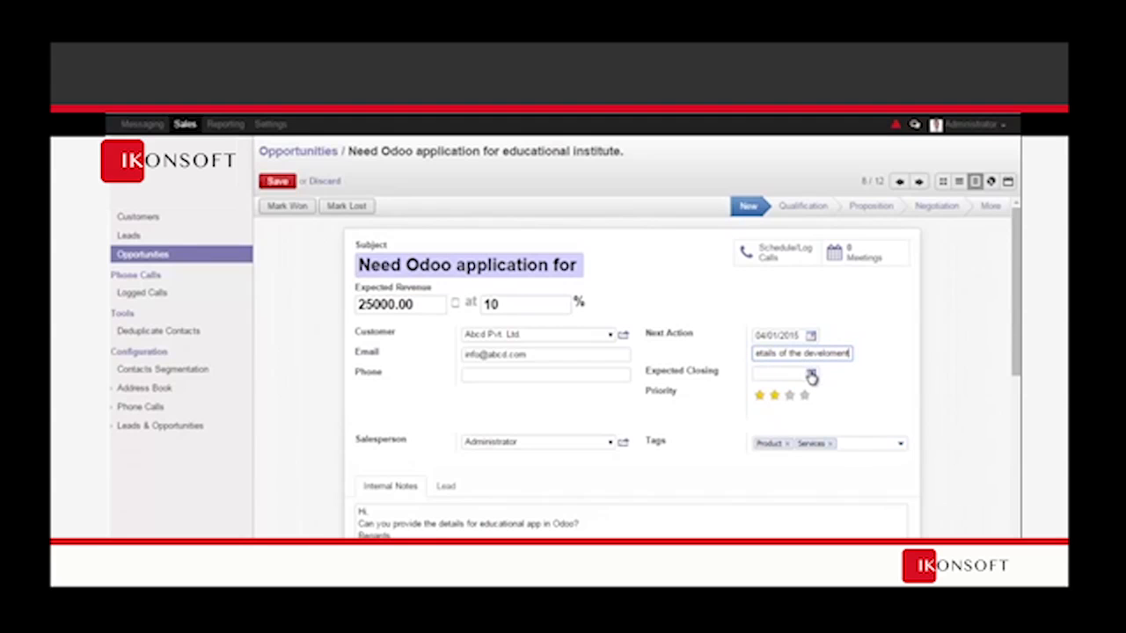
- Set the opportunity's expected closing date to 08/31/2015
{"action": "left_click", "coordinate": [811, 375]}
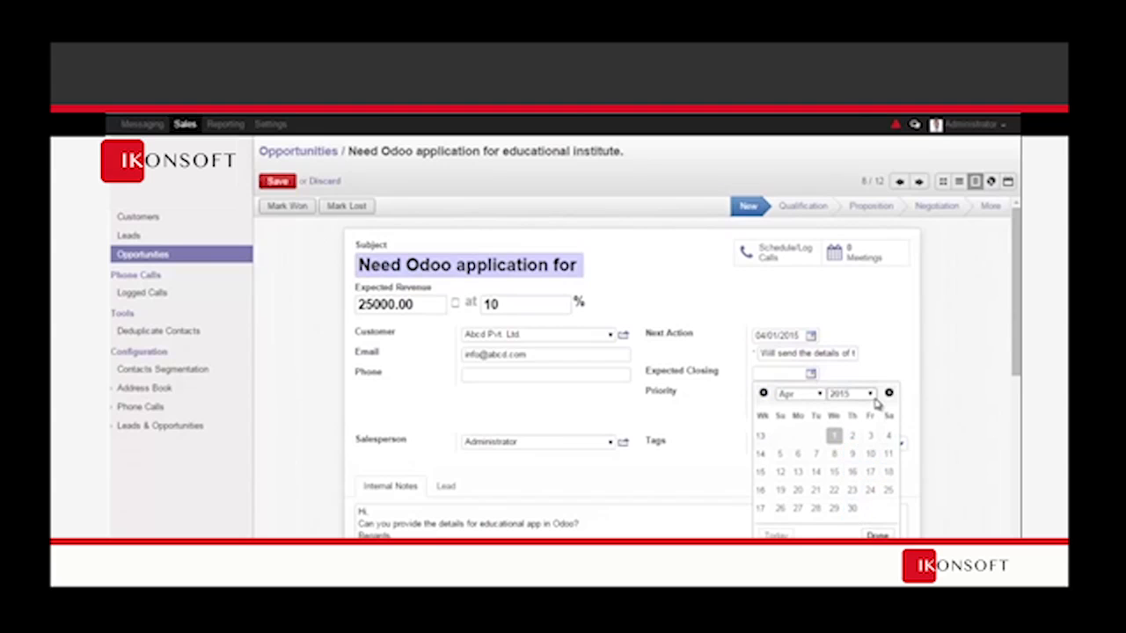
{"action": "left_click", "coordinate": [810, 395]}
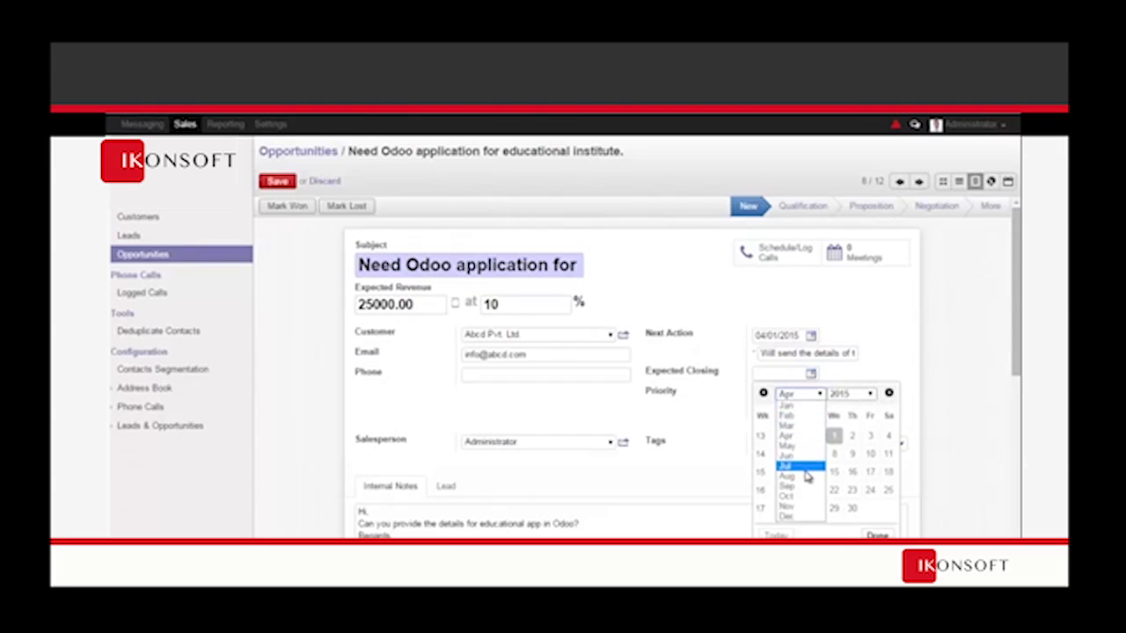
{"action": "left_click", "coordinate": [803, 477]}
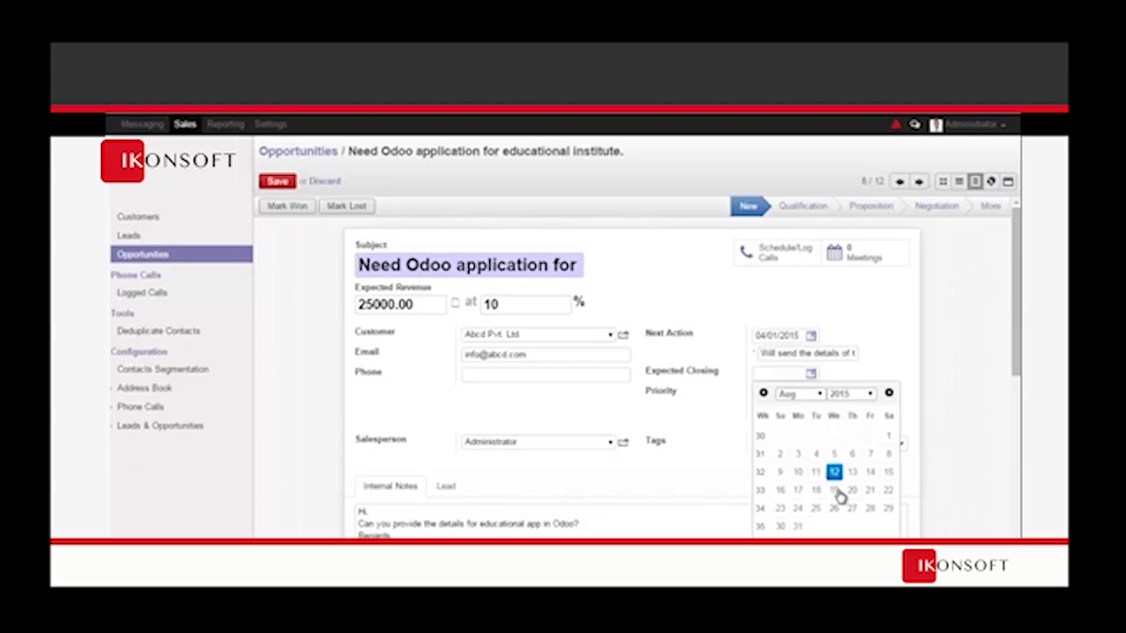
{"action": "left_click", "coordinate": [798, 526]}
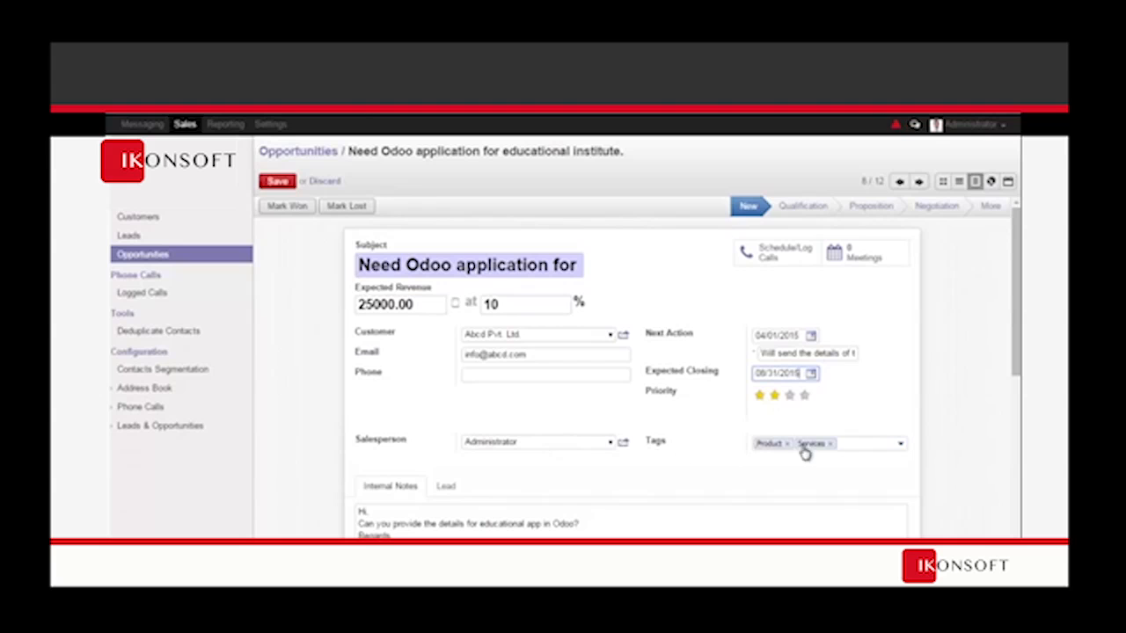
- Check the remaining fields and internal notes of the educational institute opportunity and save its changes
{"action": "scroll", "coordinate": [721, 446], "scroll_direction": "down", "scroll_amount": 1}
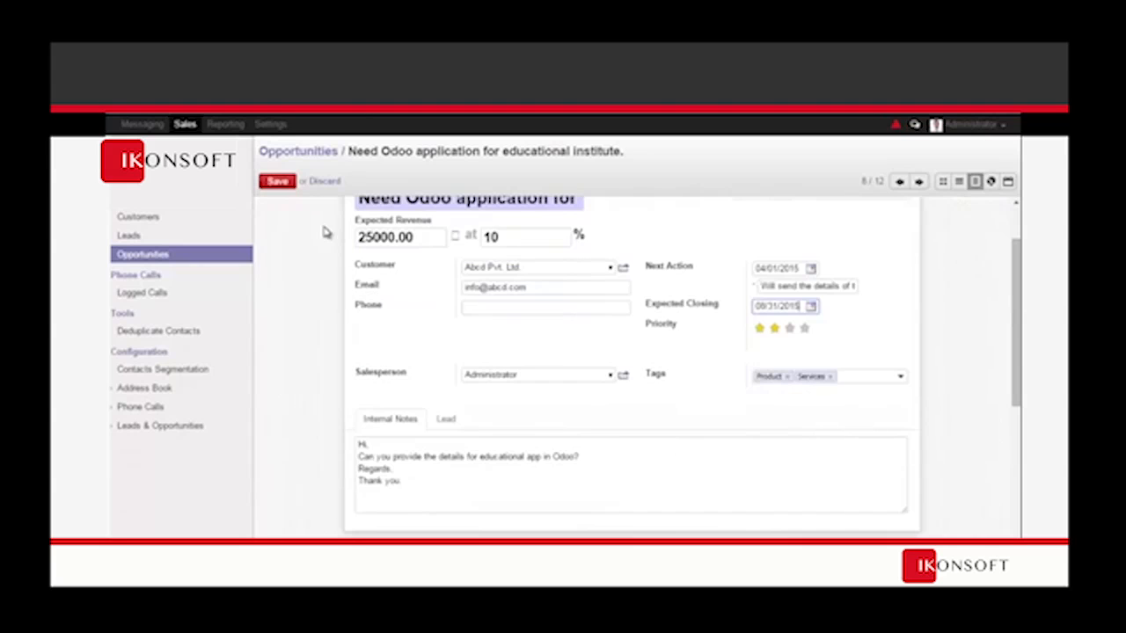
{"action": "scroll", "coordinate": [296, 206], "scroll_direction": "up", "scroll_amount": 1}
{"action": "left_click", "coordinate": [289, 187]}
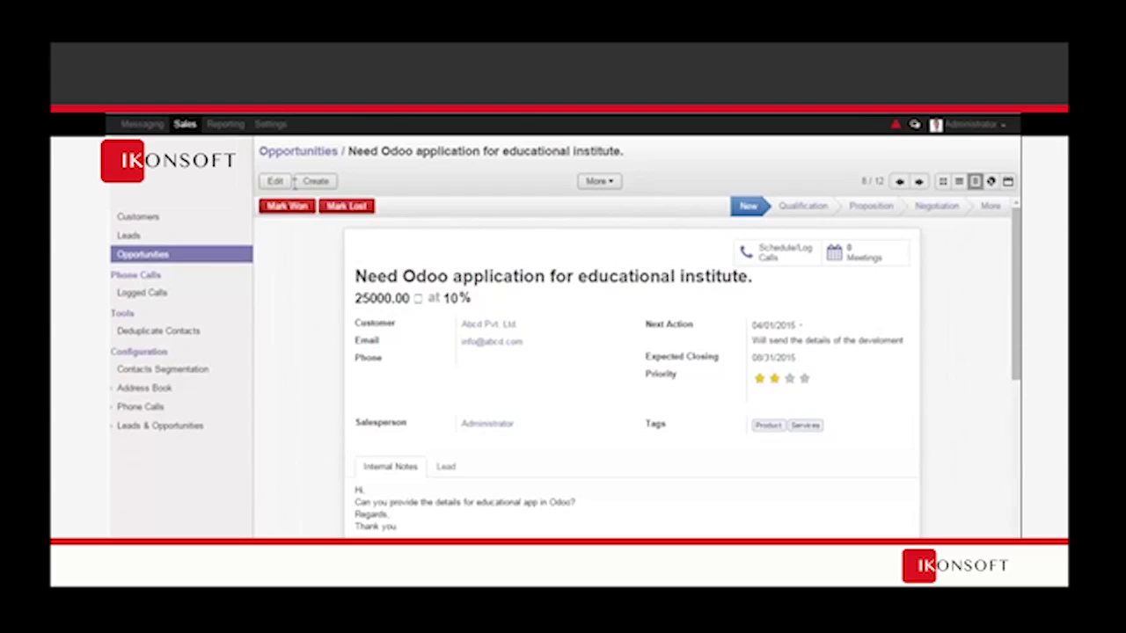
- Try the lost, New and won states on the opportunity, and set its stage to Qualification
{"action": "left_click", "coordinate": [348, 206]}
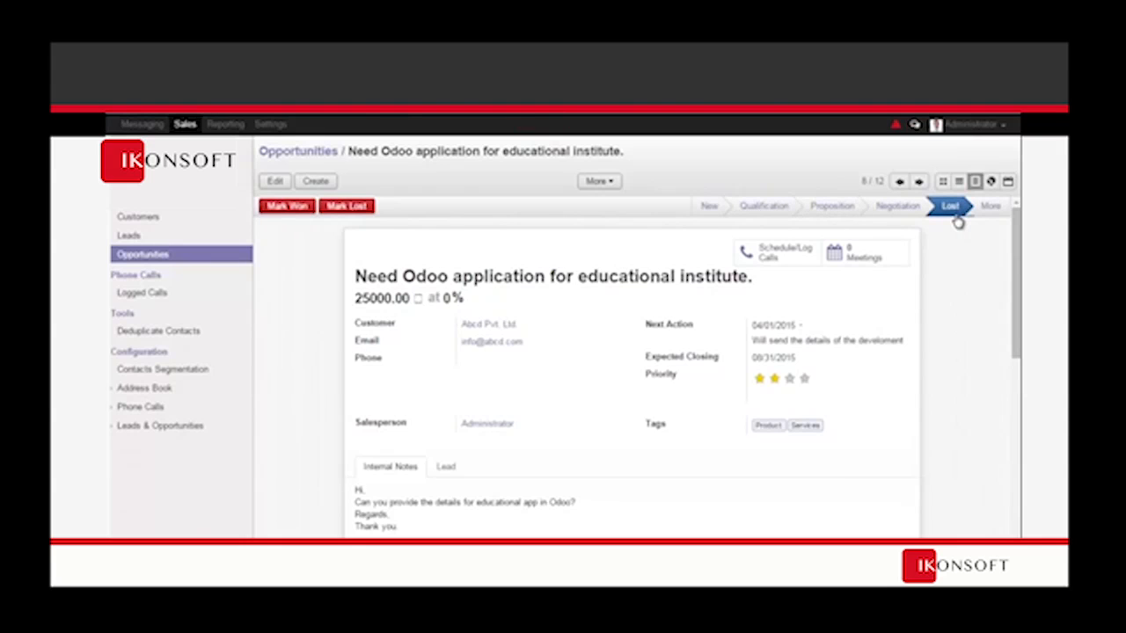
{"action": "left_click", "coordinate": [713, 216]}
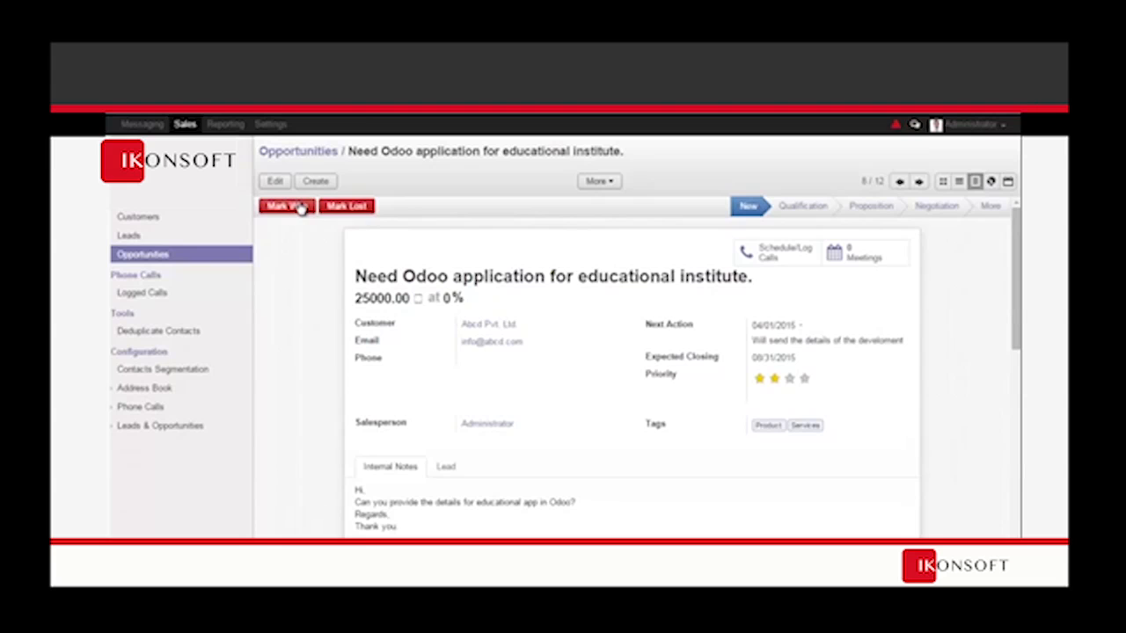
{"action": "left_click", "coordinate": [300, 206]}
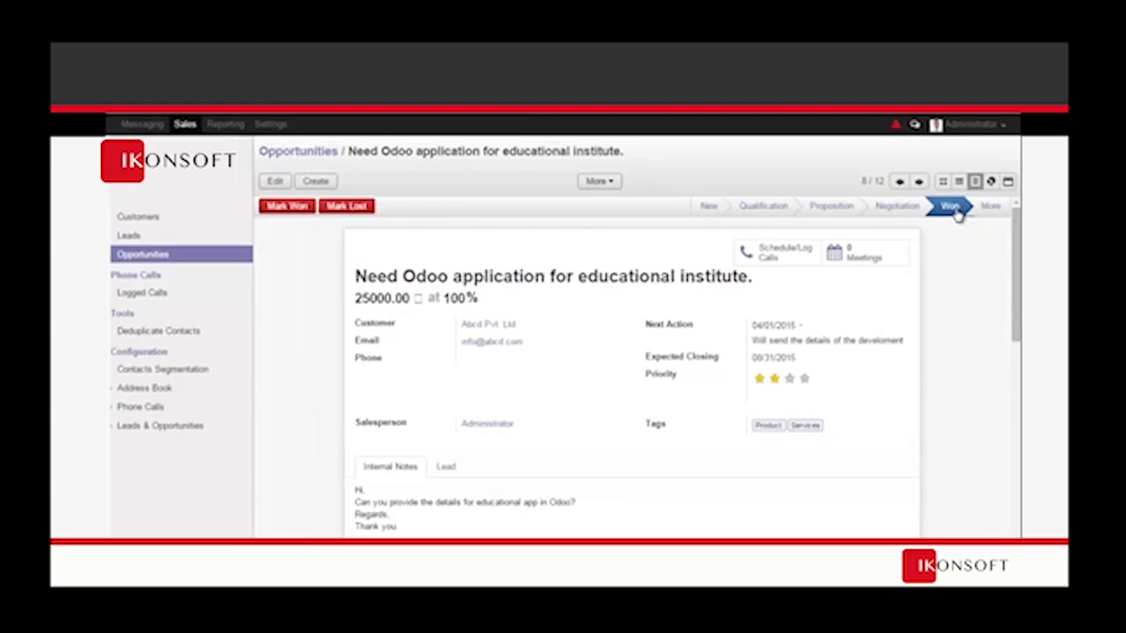
{"action": "left_click", "coordinate": [762, 215]}
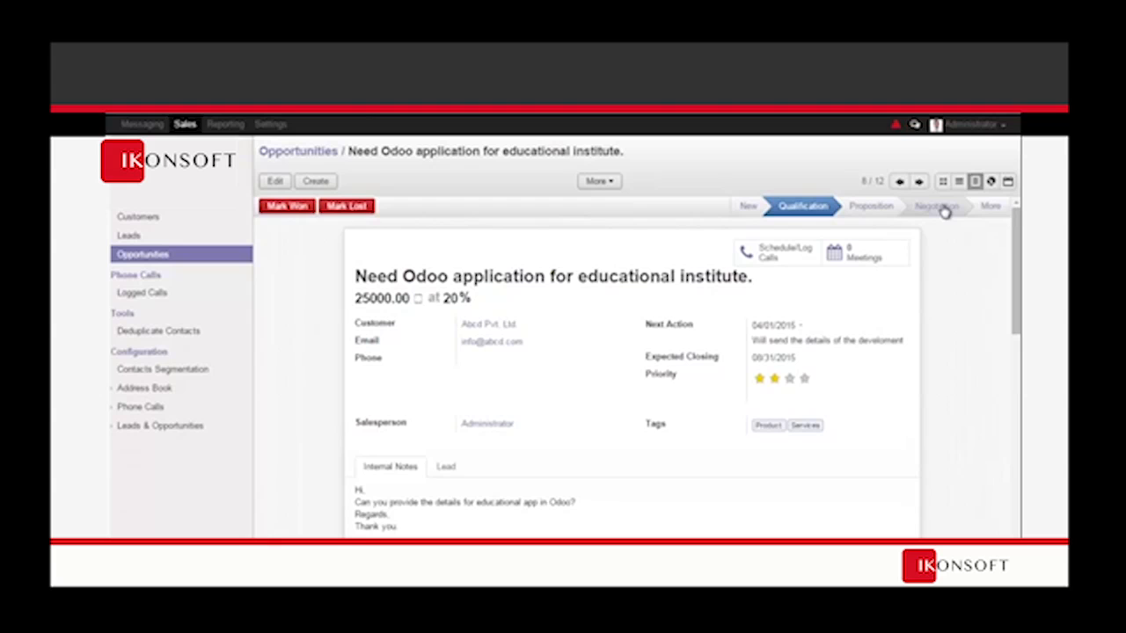
- Move the educational institute opportunity to the Proposition column on the board, open it to check its stage, and return to the board
{"action": "left_click", "coordinate": [283, 154]}
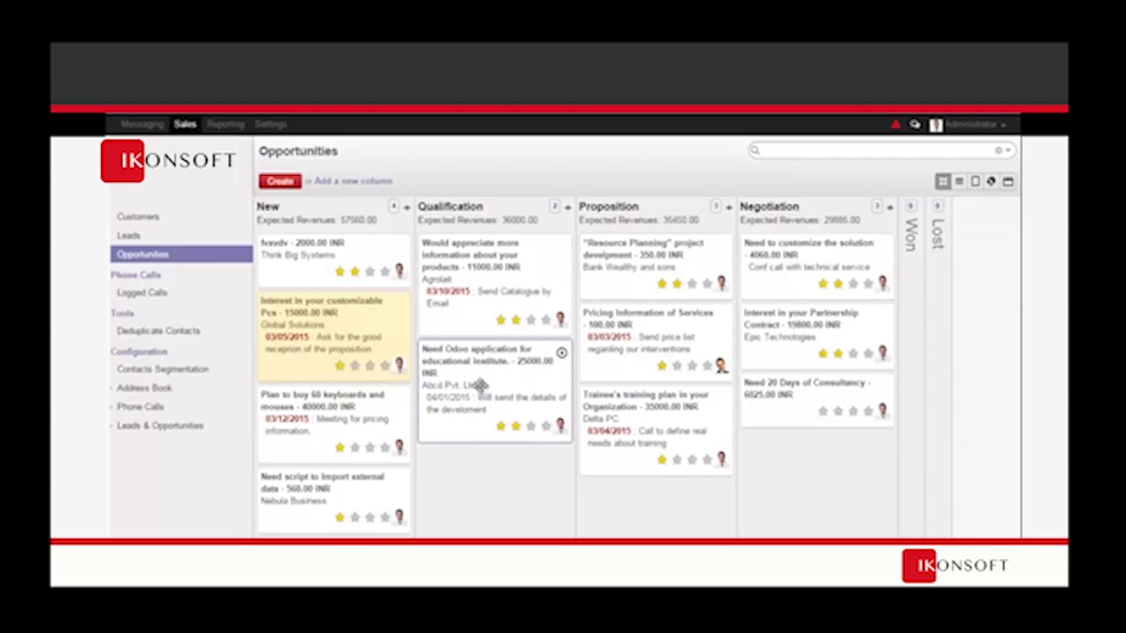
{"action": "left_click_drag", "start_coordinate": [480, 367], "coordinate": [653, 400]}
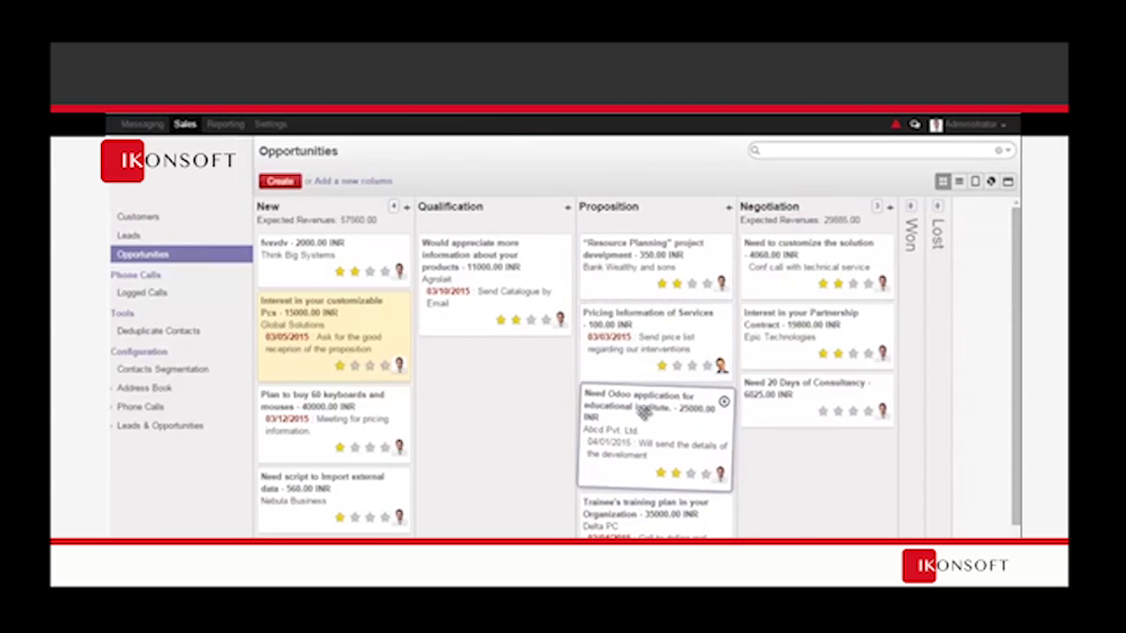
{"action": "left_click", "coordinate": [649, 433]}
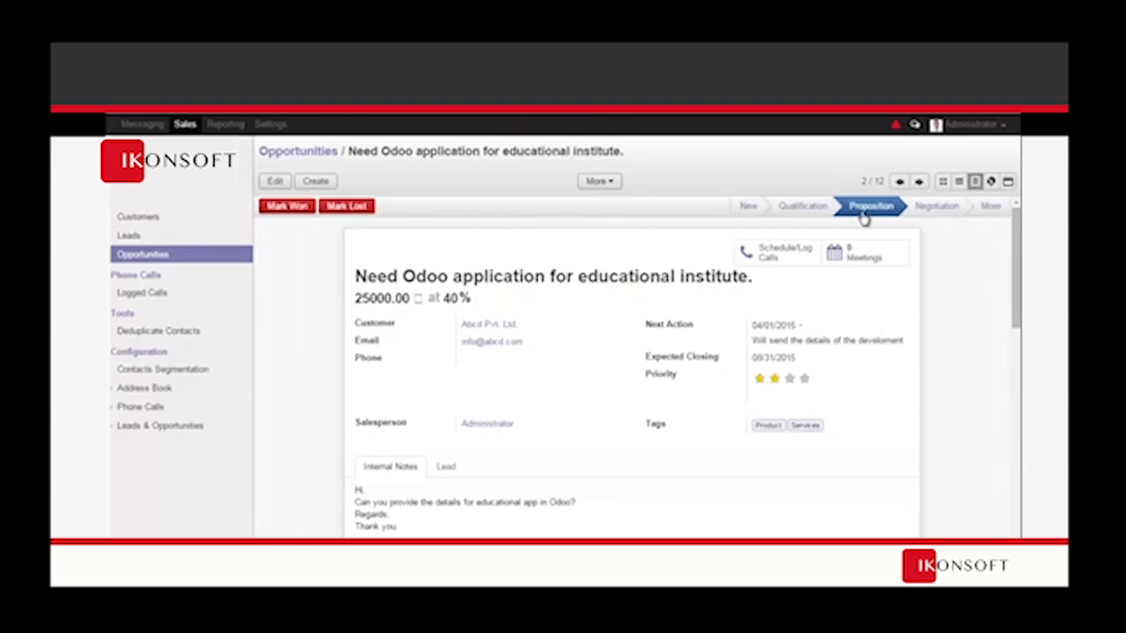
{"action": "left_click", "coordinate": [942, 181]}
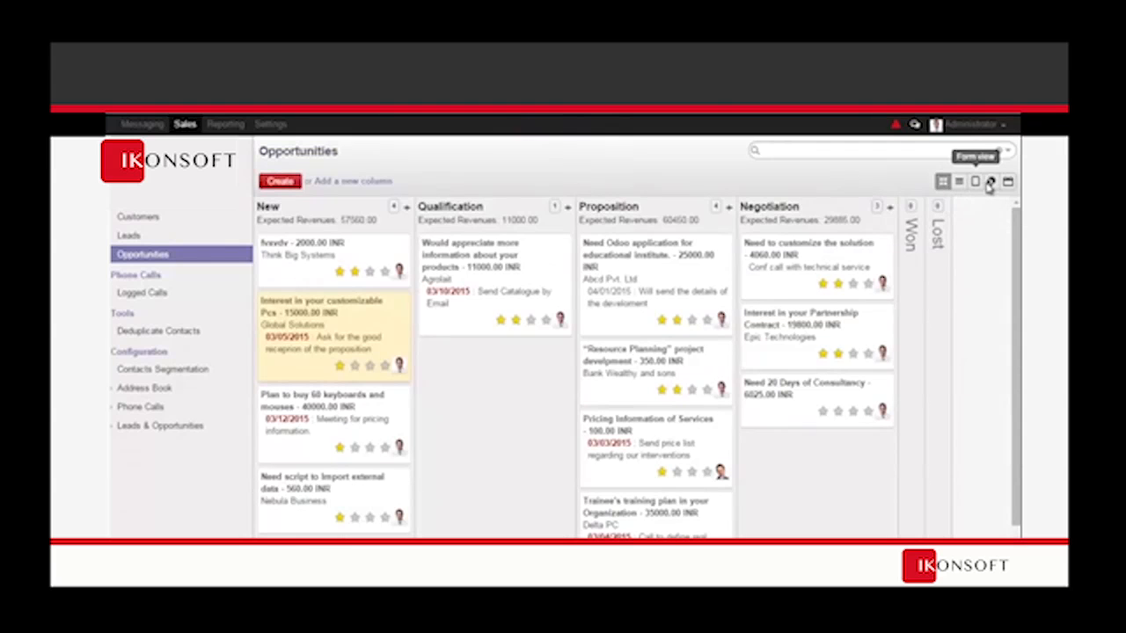
- Show the opportunities as a graph and examine the bar chart of expected revenue per stage
{"action": "left_click", "coordinate": [991, 181]}
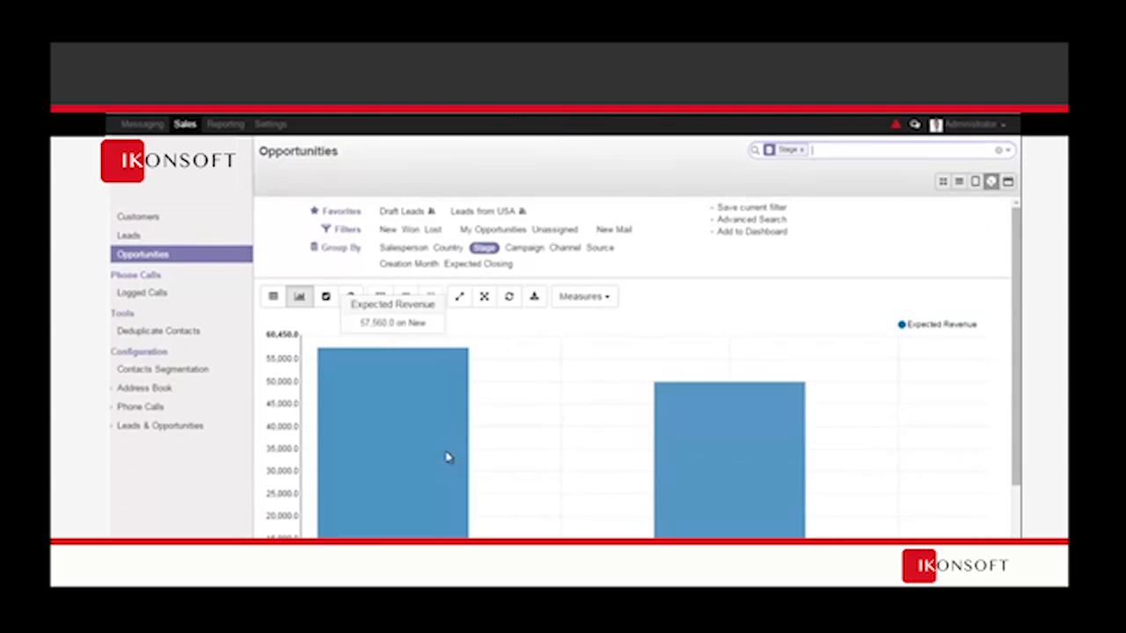
{"action": "scroll", "coordinate": [478, 417], "scroll_direction": "down", "scroll_amount": 1}
{"action": "mouse_move", "coordinate": [444, 508]}
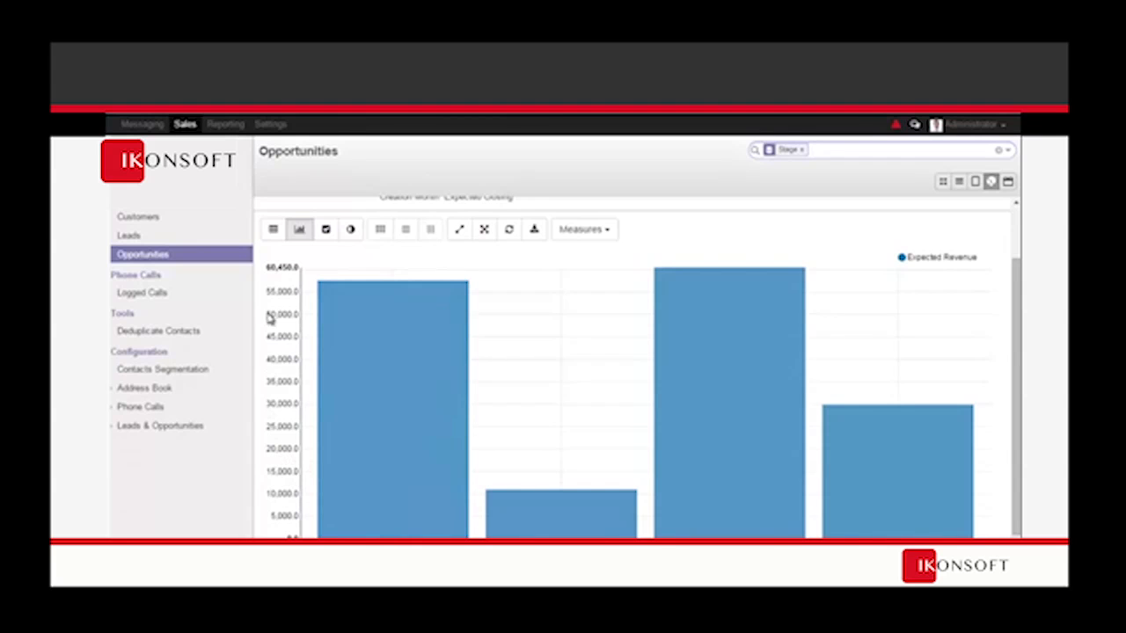
{"action": "mouse_move", "coordinate": [352, 344]}
{"action": "scroll", "coordinate": [512, 309], "scroll_direction": "up", "scroll_amount": 2}
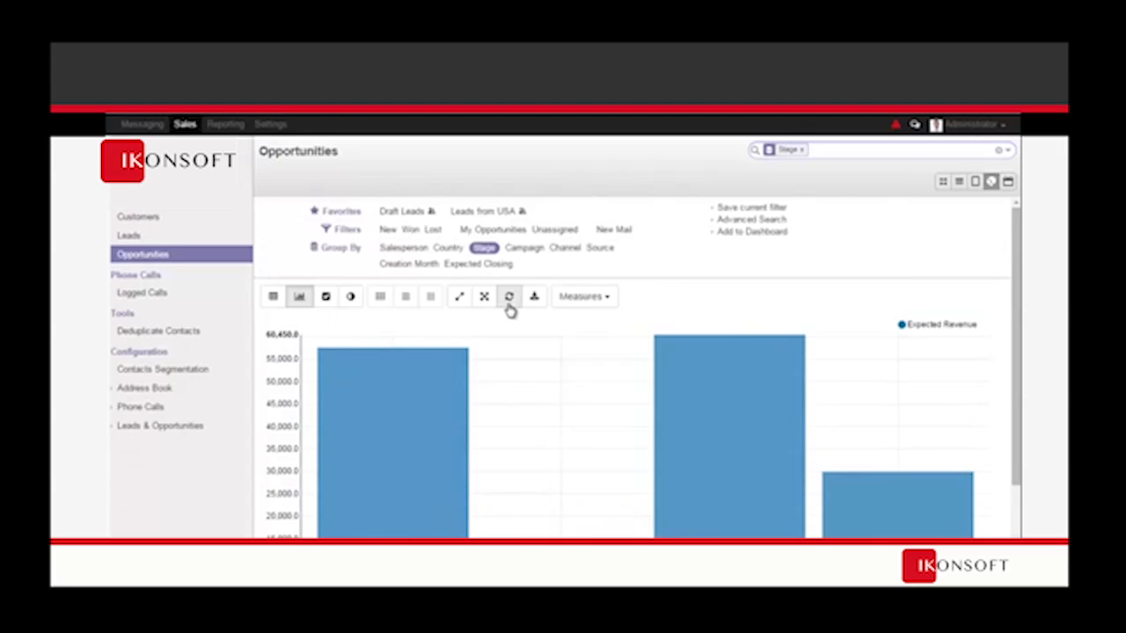
- Examine the expected revenue per stage as a line chart and as a pie chart
{"action": "left_click", "coordinate": [326, 302]}
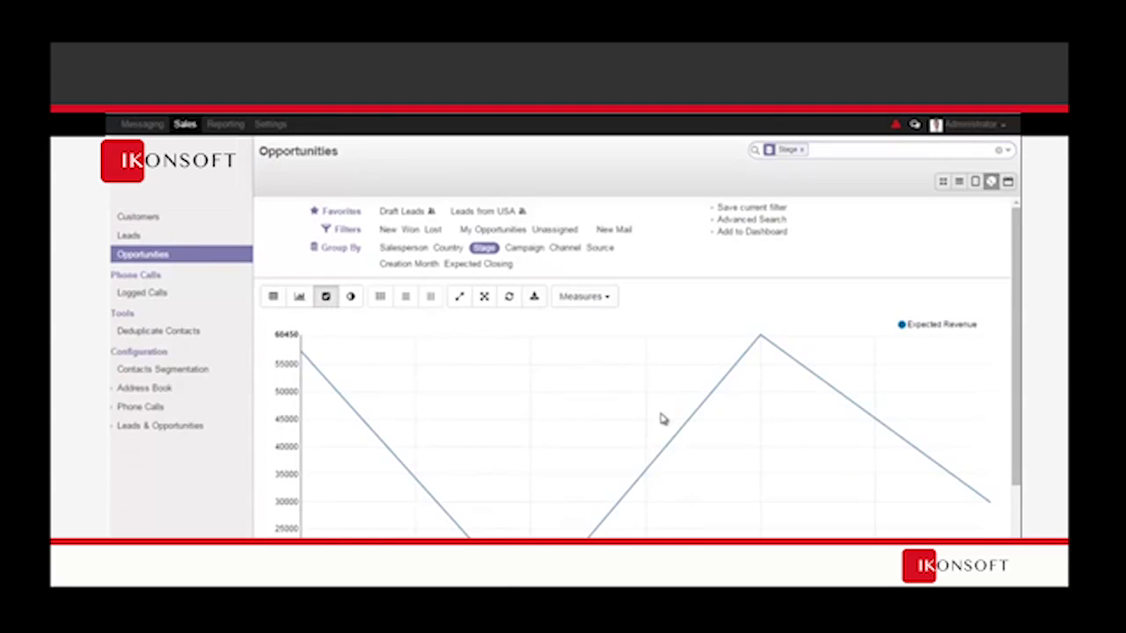
{"action": "scroll", "coordinate": [702, 406], "scroll_direction": "down", "scroll_amount": 2}
{"action": "scroll", "coordinate": [702, 407], "scroll_direction": "up", "scroll_amount": 2}
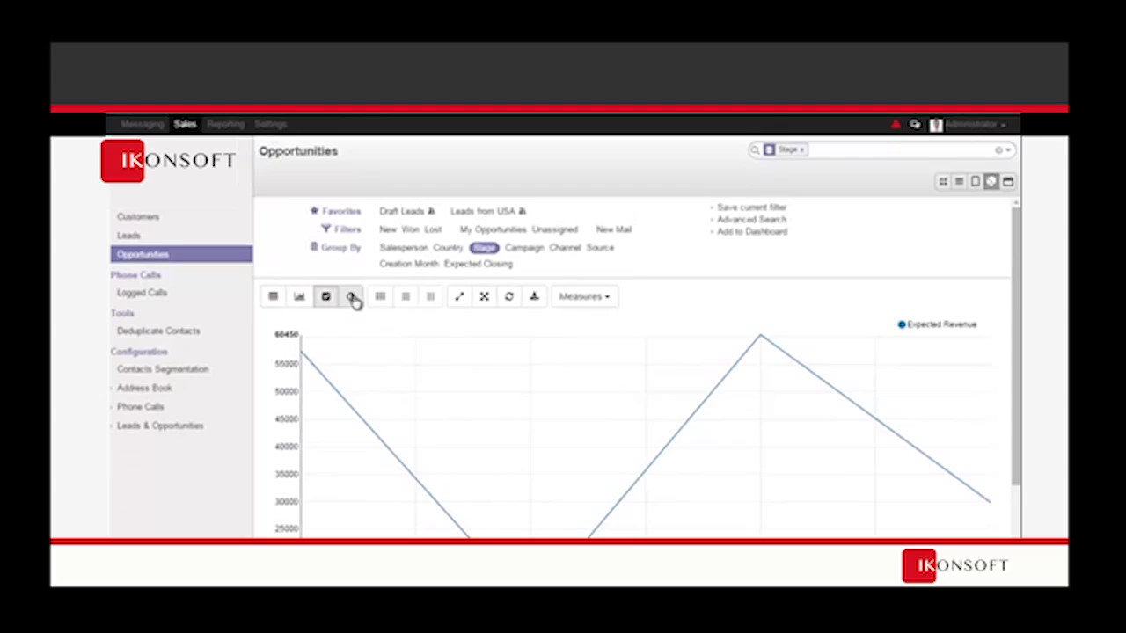
{"action": "left_click", "coordinate": [350, 296]}
{"action": "scroll", "coordinate": [605, 370], "scroll_direction": "down", "scroll_amount": 2}
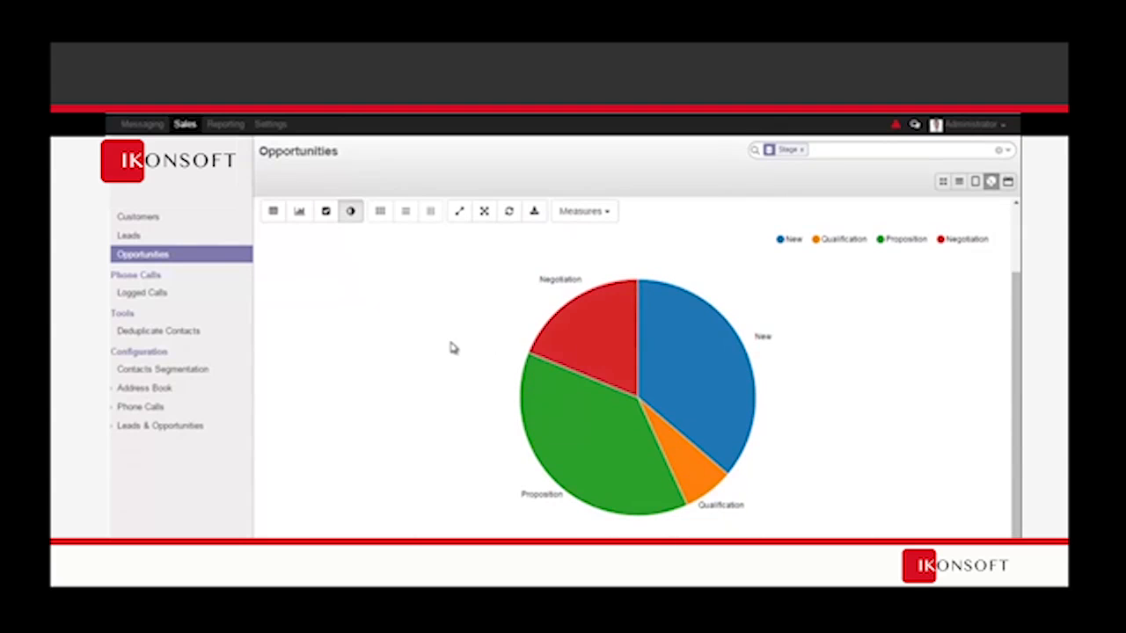
{"action": "scroll", "coordinate": [451, 346], "scroll_direction": "up", "scroll_amount": 2}
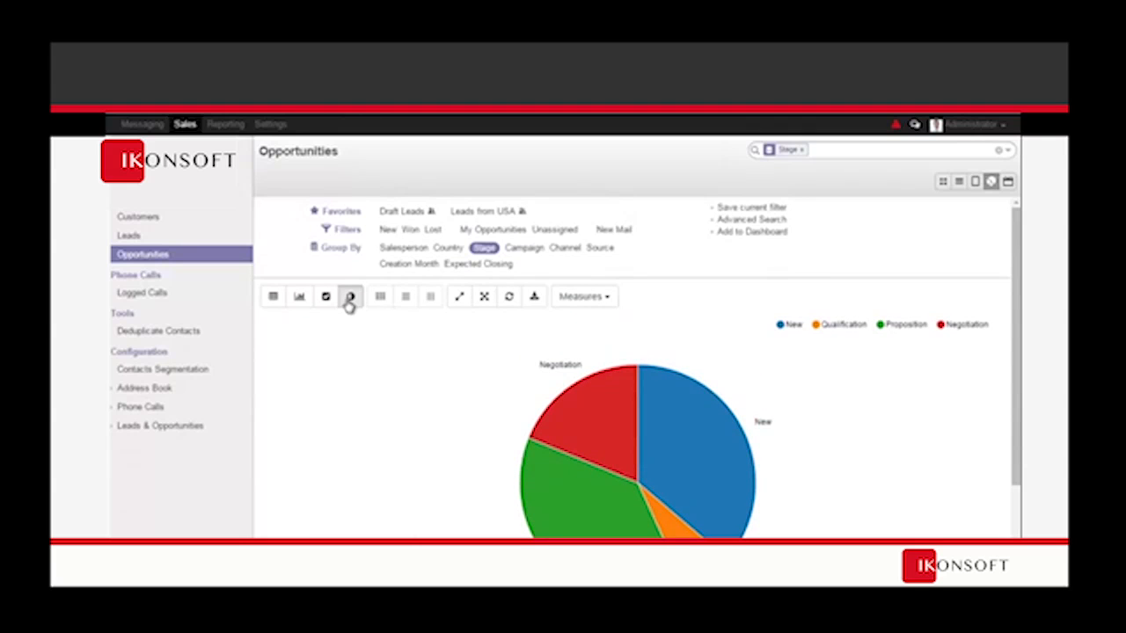
- Show expected revenue per stage as a pivot table, try the row, column and full-table heat maps, and export the table
{"action": "left_click", "coordinate": [272, 296]}
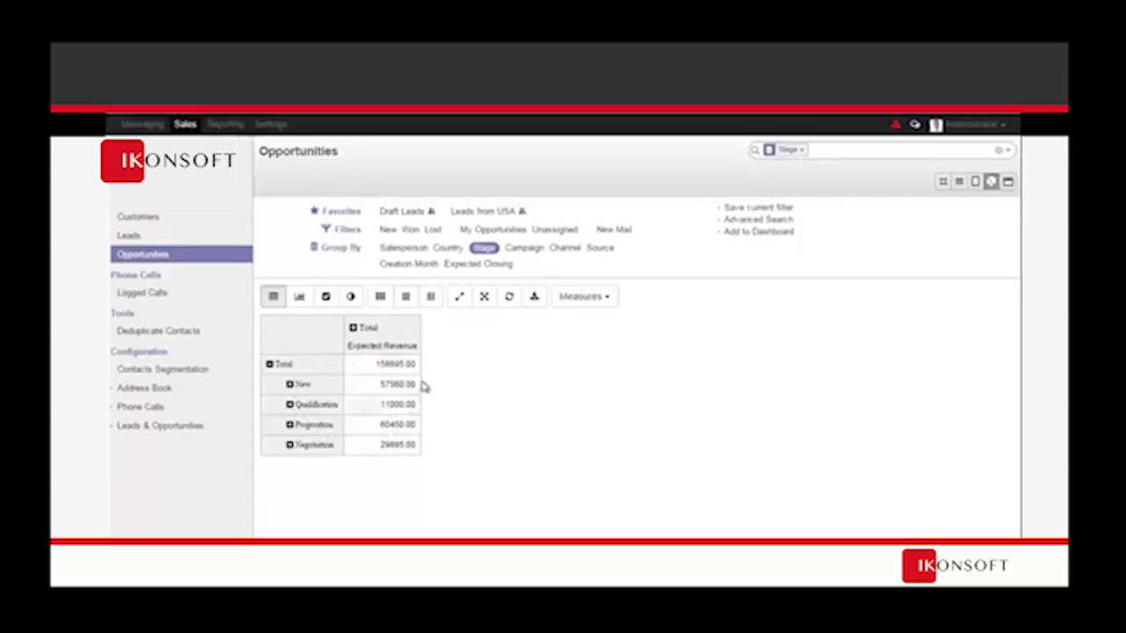
{"action": "left_click", "coordinate": [405, 300]}
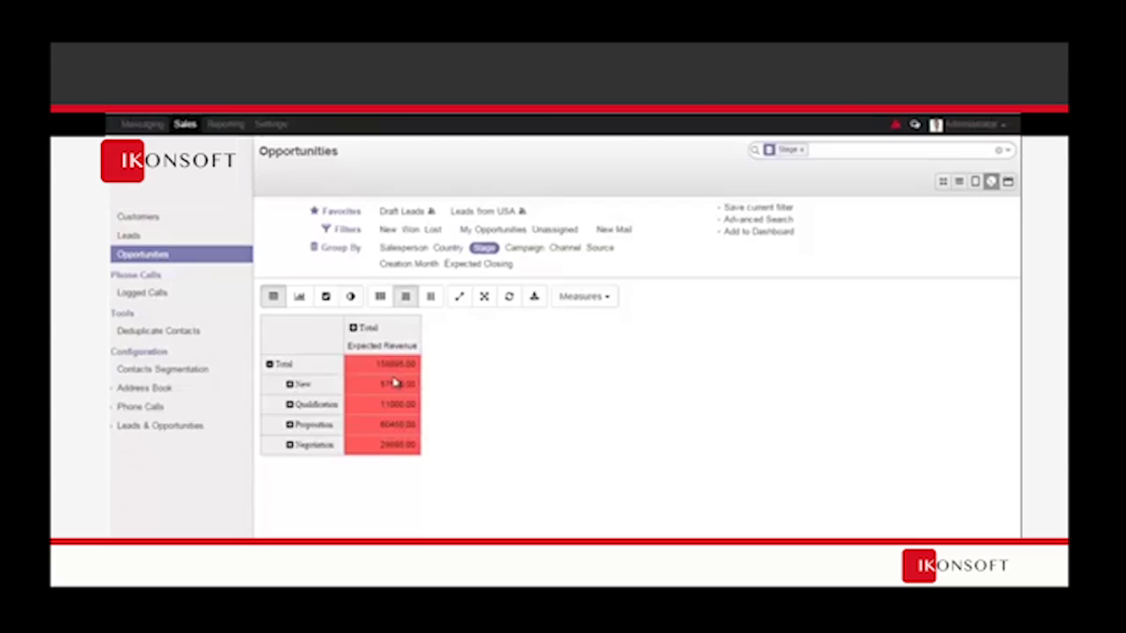
{"action": "left_click", "coordinate": [429, 296]}
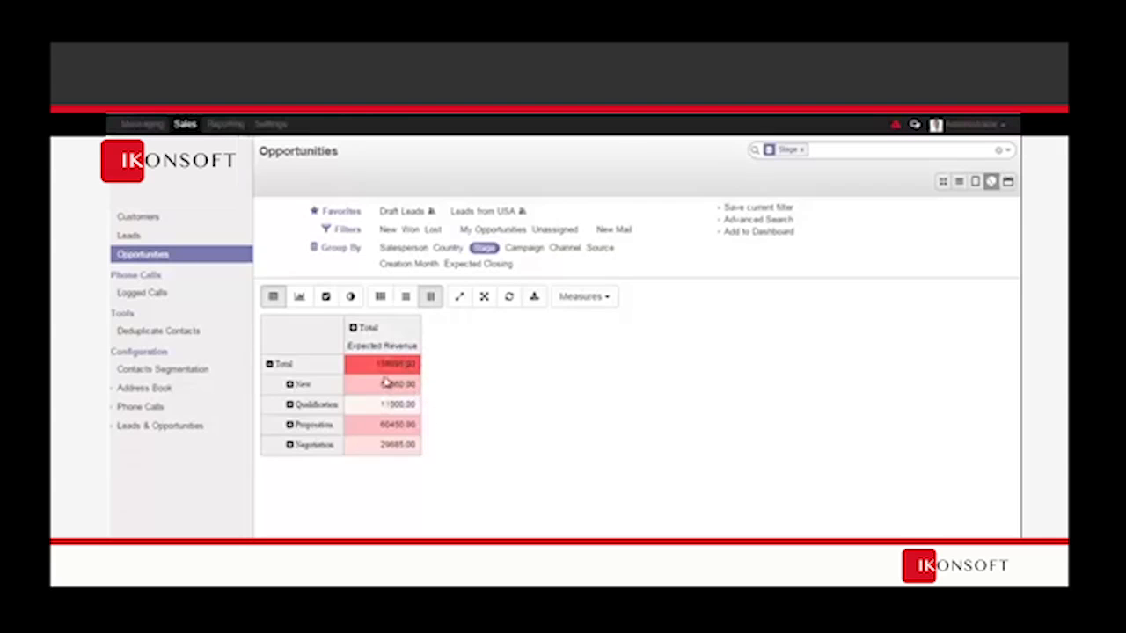
{"action": "left_click", "coordinate": [380, 298]}
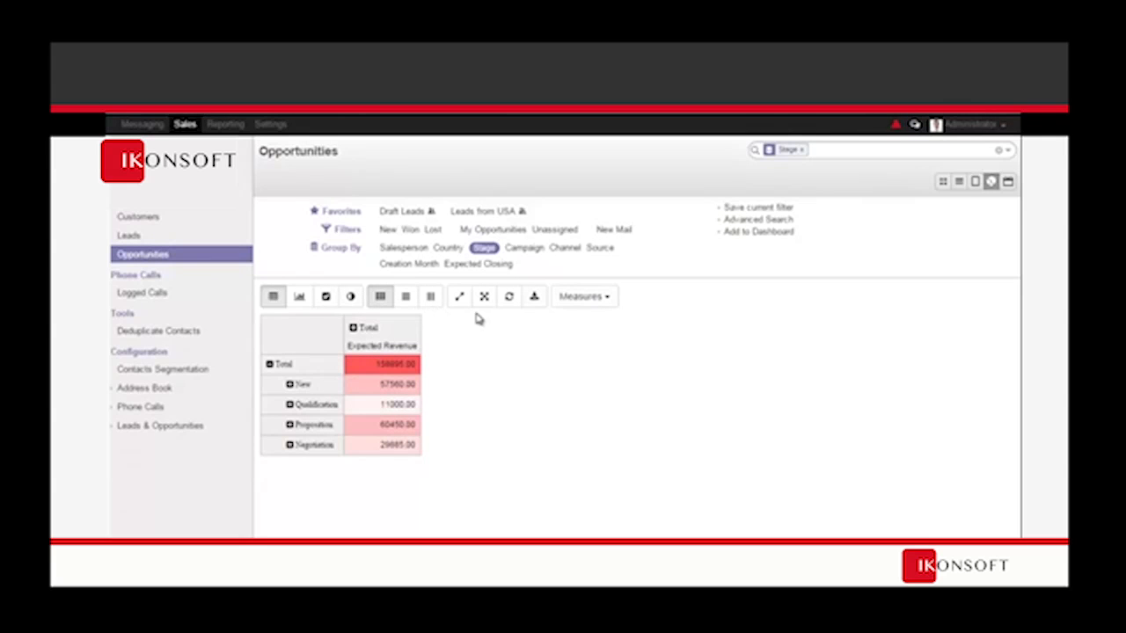
{"action": "left_click", "coordinate": [533, 299]}
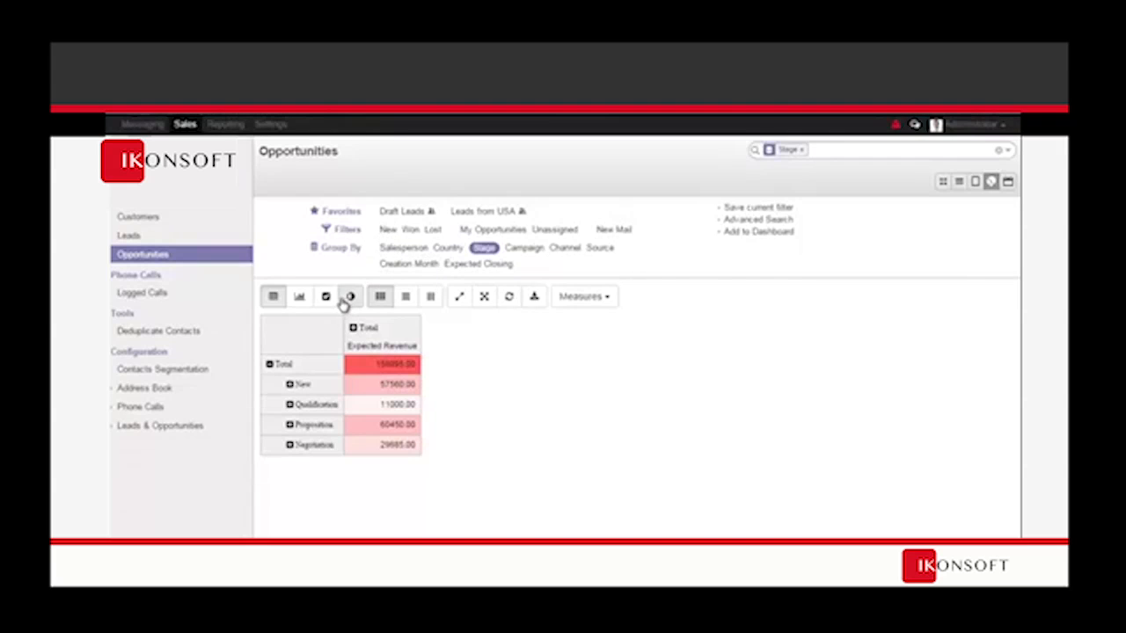
- Return to the bar chart, filter it by New and My Opportunities, and remove both filters
{"action": "left_click", "coordinate": [299, 297]}
{"action": "left_click", "coordinate": [392, 229]}
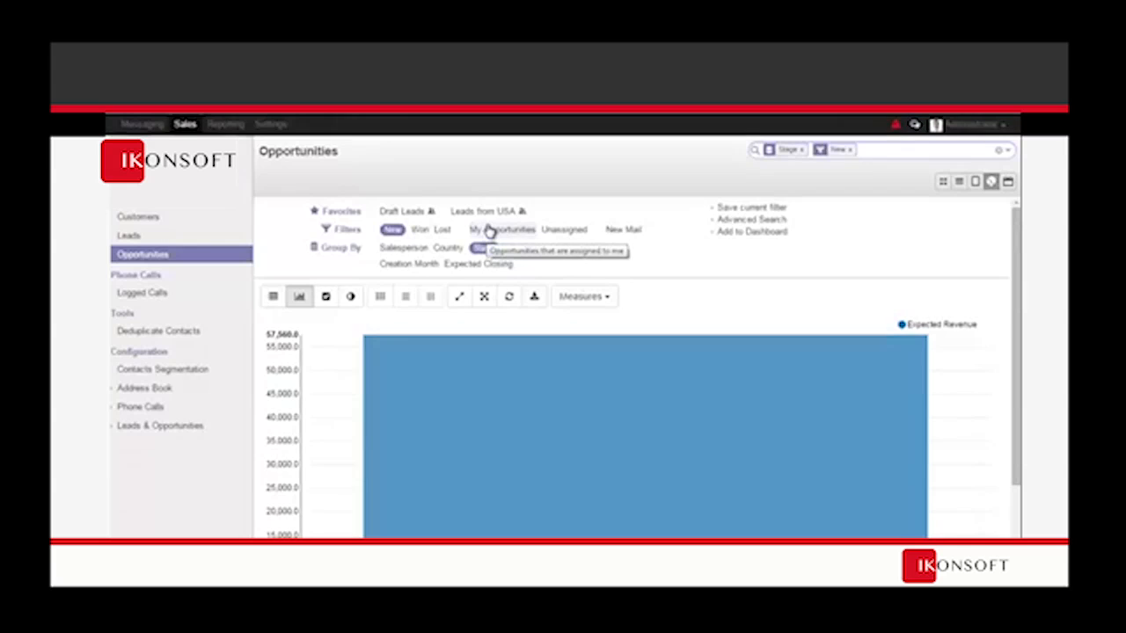
{"action": "left_click", "coordinate": [490, 230]}
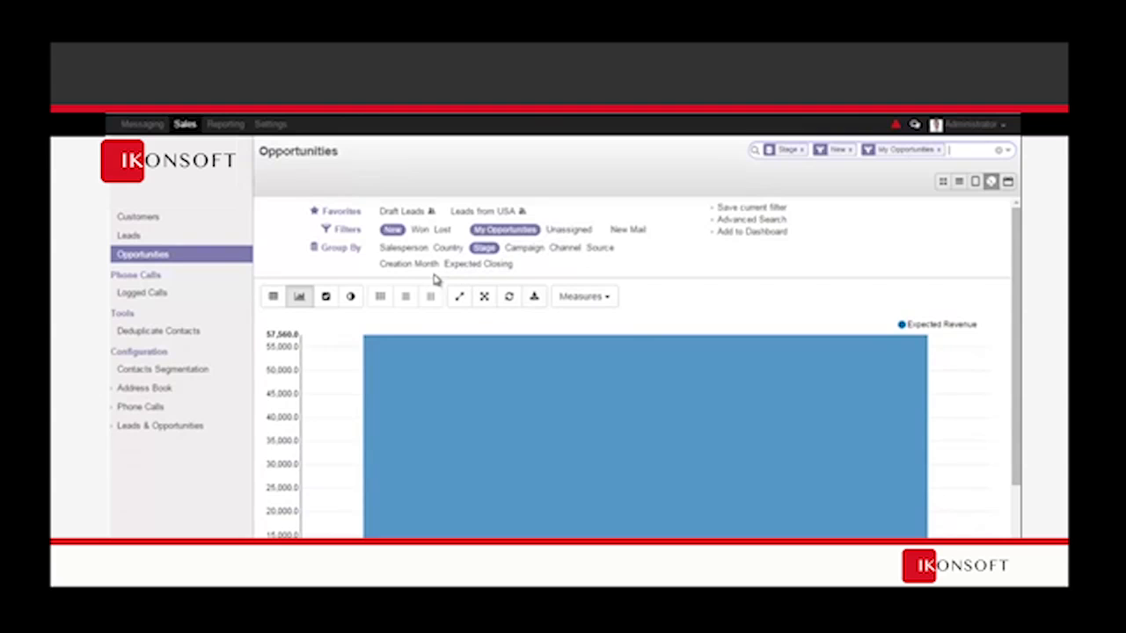
{"action": "left_click", "coordinate": [395, 231]}
{"action": "left_click", "coordinate": [504, 229]}
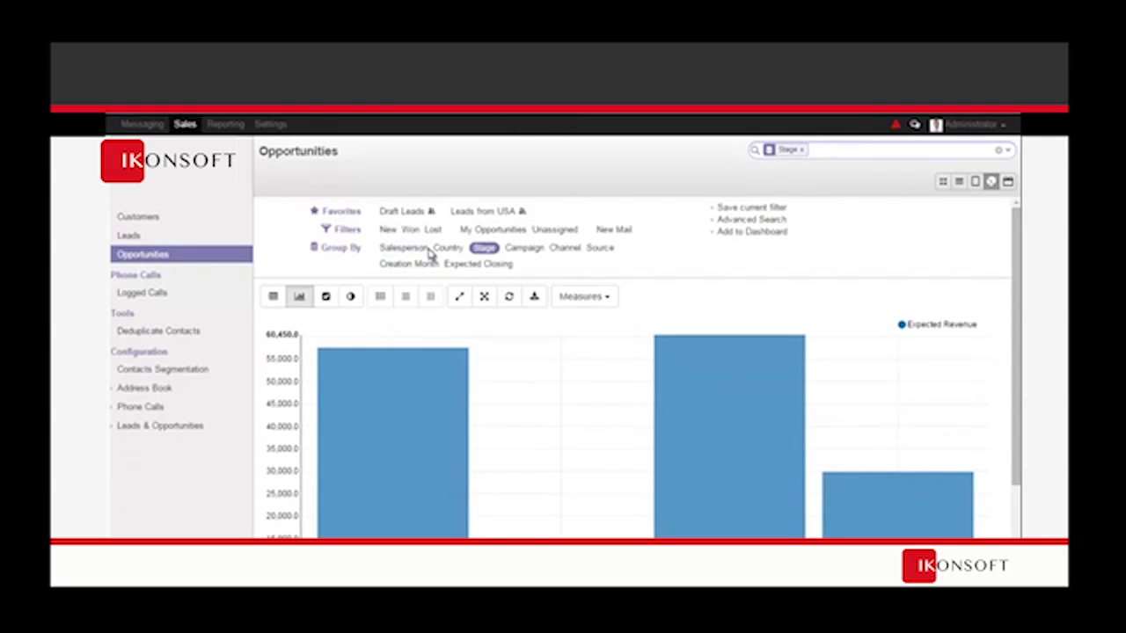
- Review the bar chart of all stages, show the opportunities on the calendar, and open the entry on April 1, 2015
{"action": "scroll", "coordinate": [568, 321], "scroll_direction": "down", "scroll_amount": 2}
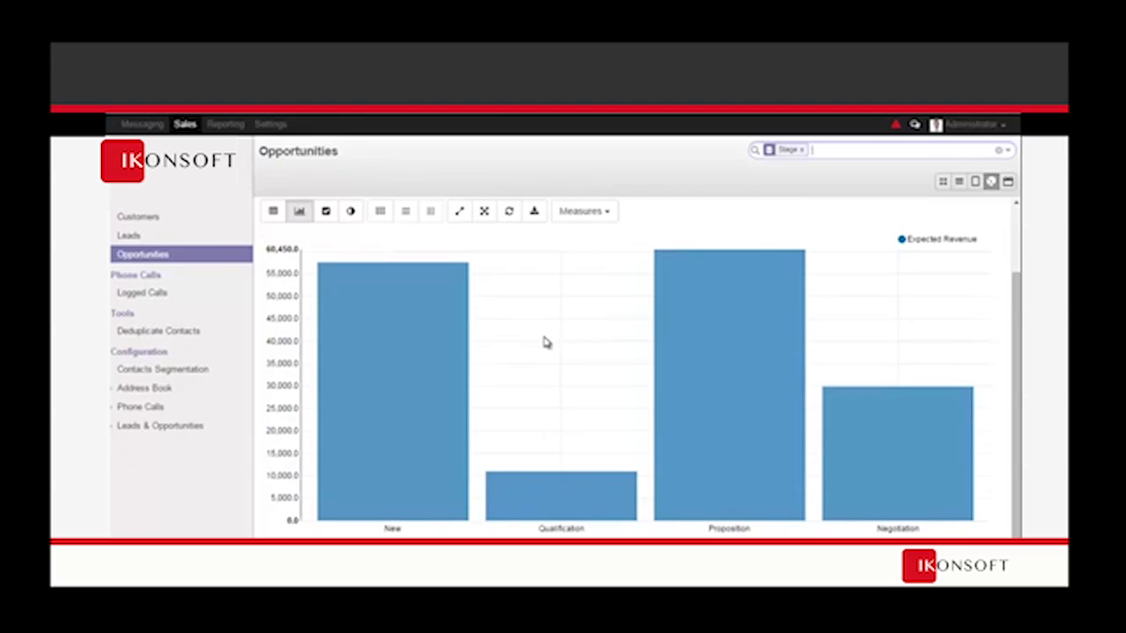
{"action": "scroll", "coordinate": [546, 343], "scroll_direction": "up", "scroll_amount": 2}
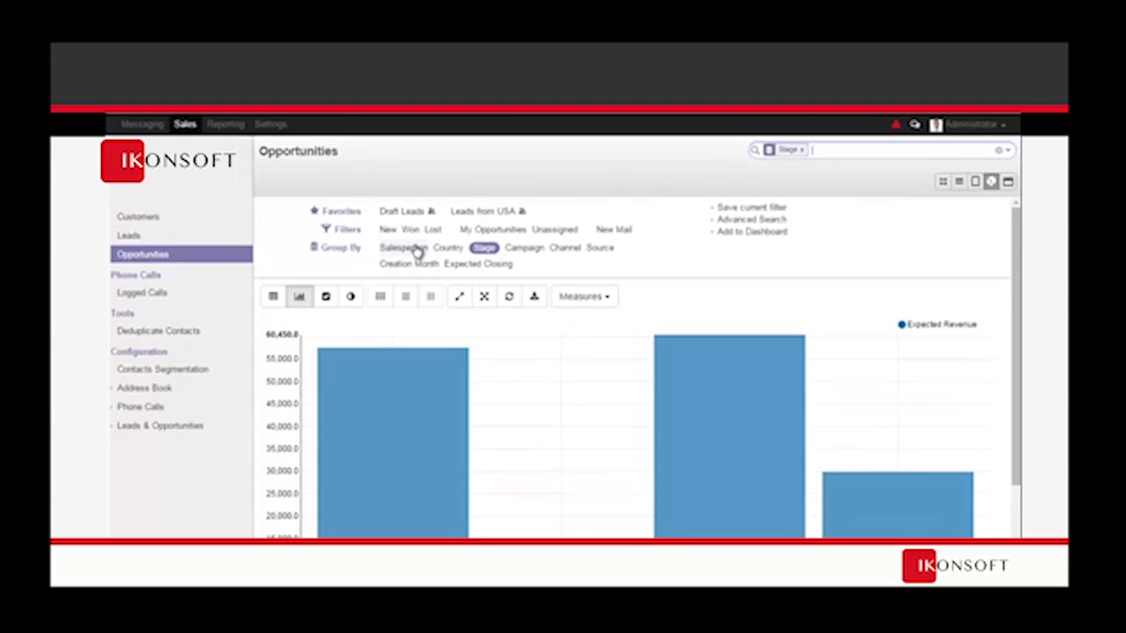
{"action": "left_click", "coordinate": [992, 181]}
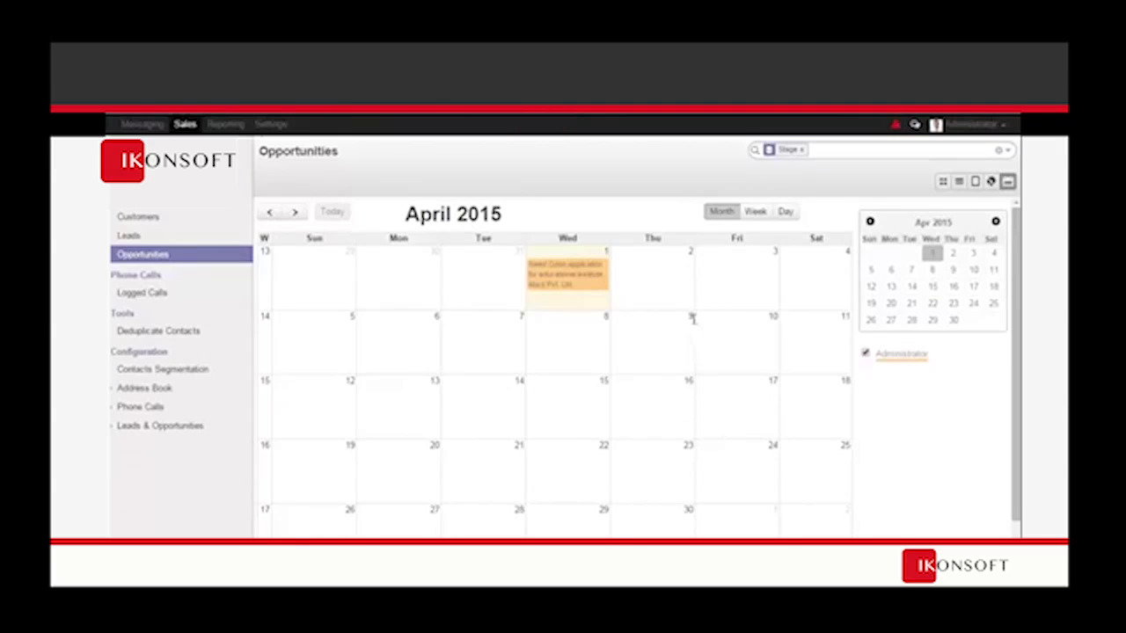
{"action": "left_click", "coordinate": [583, 272]}
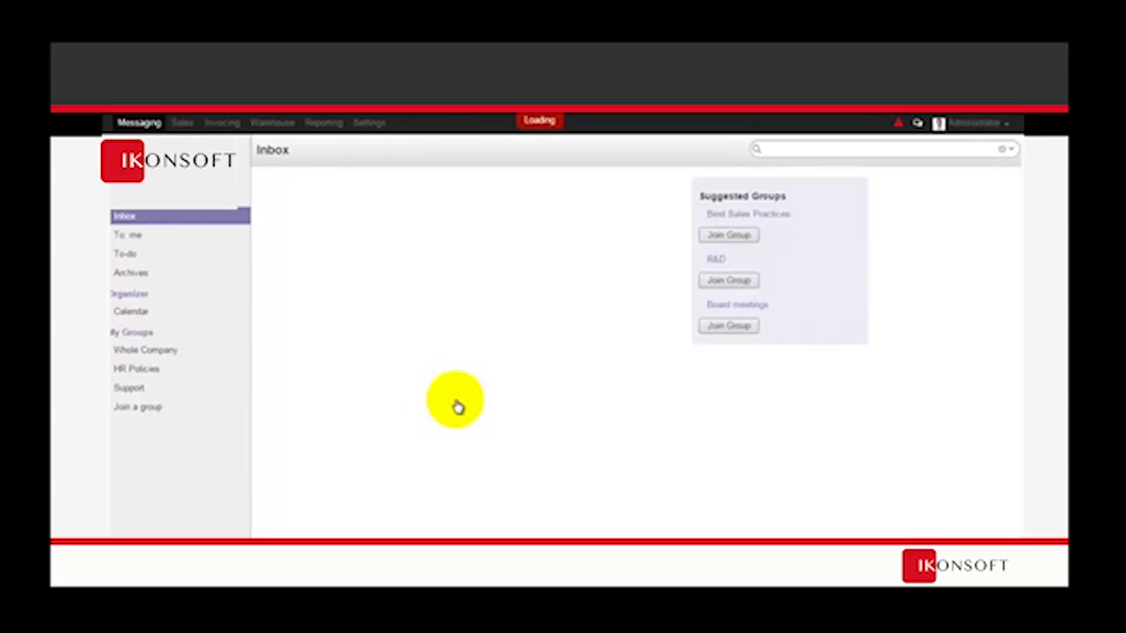
- List all sales orders without the My filter, and open the order of Abcd Corporation Ltd
{"action": "left_click", "coordinate": [176, 123]}
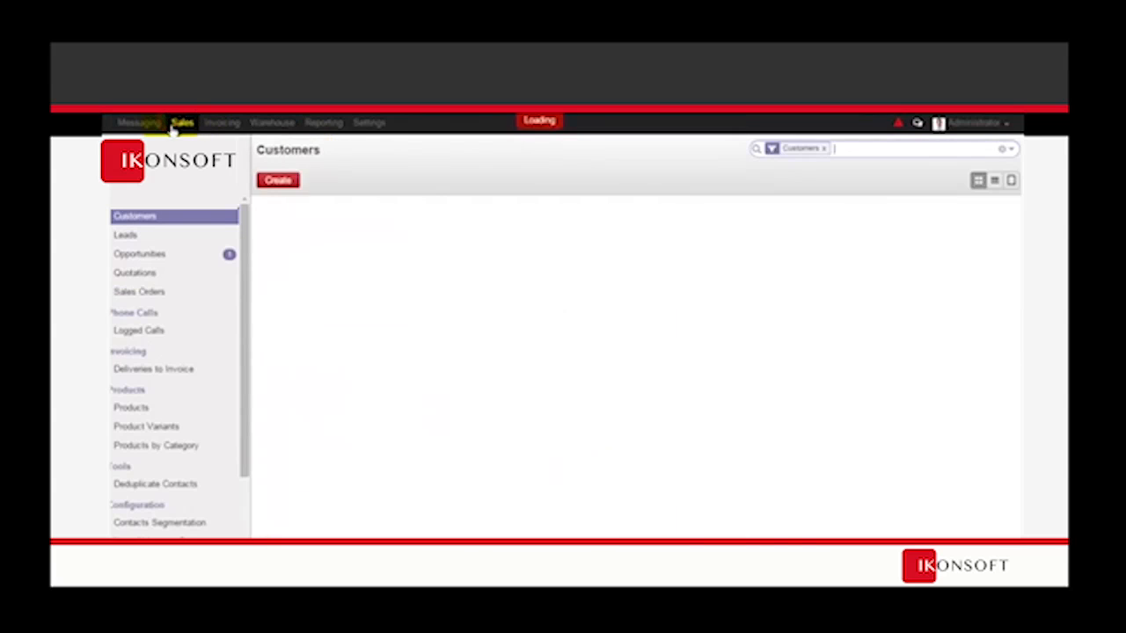
{"action": "left_click", "coordinate": [172, 296]}
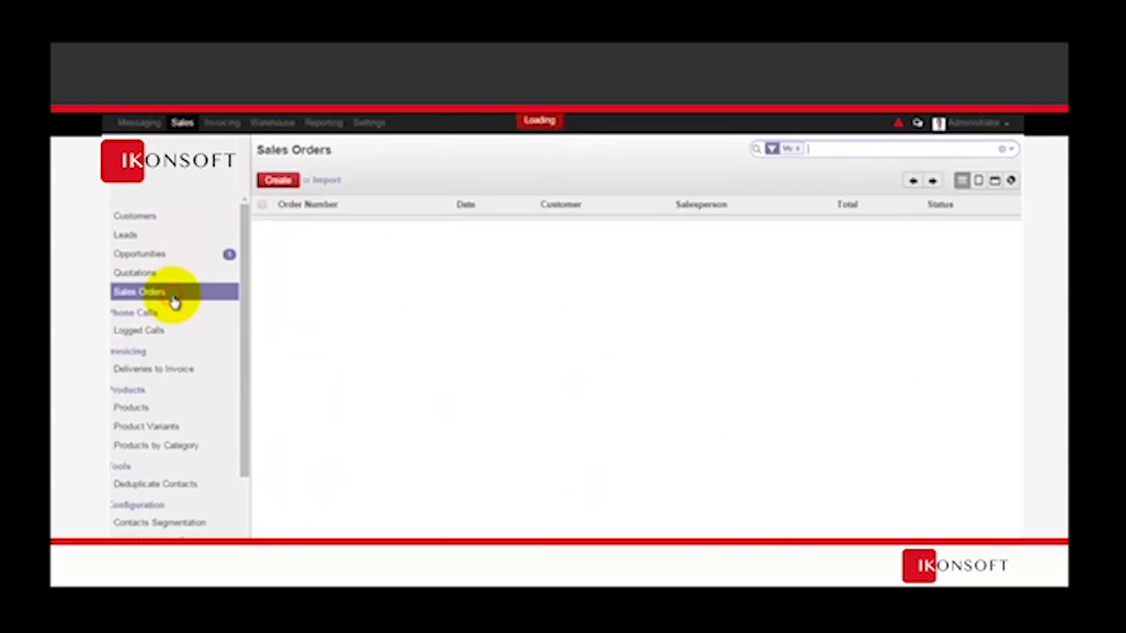
{"action": "left_click", "coordinate": [796, 149]}
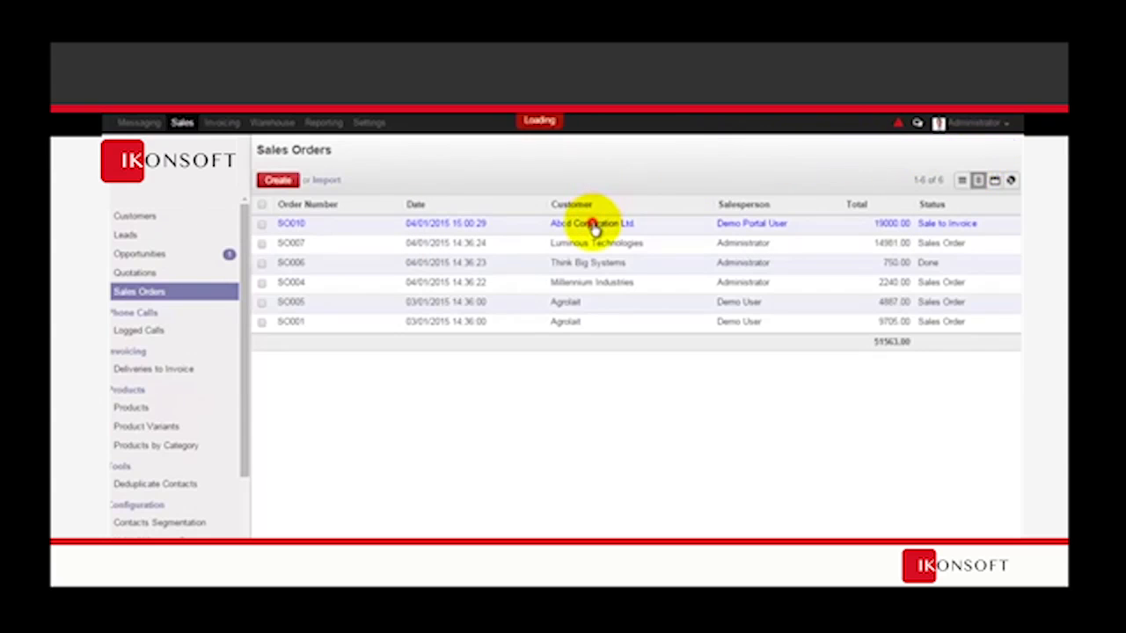
{"action": "left_click", "coordinate": [593, 225]}
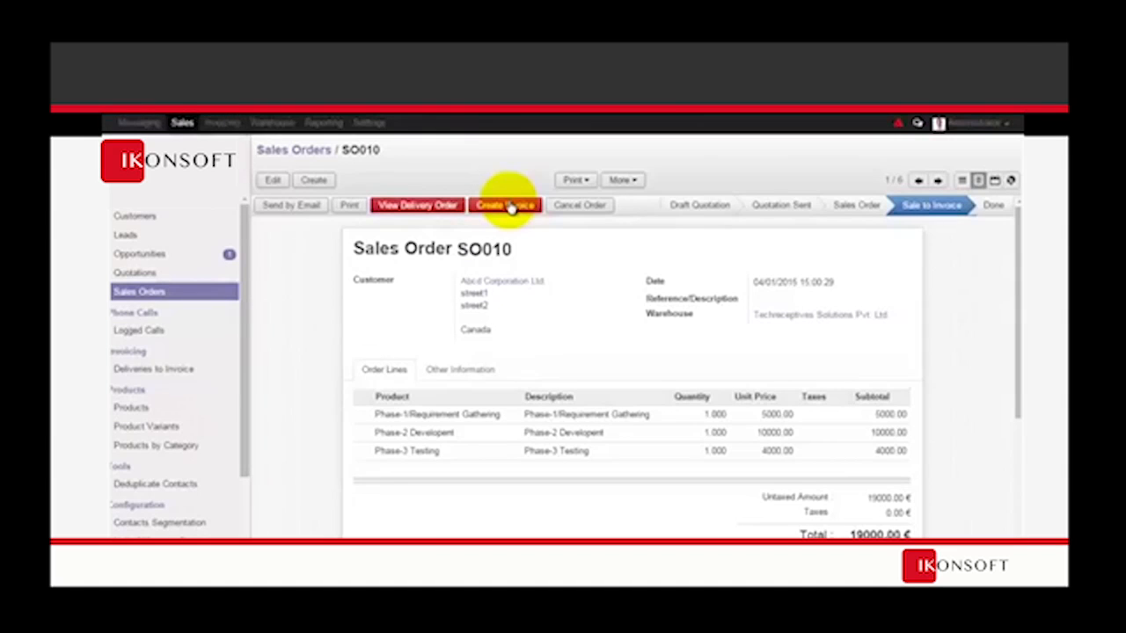
- Create and view a draft invoice that covers the whole sales order
{"action": "left_click", "coordinate": [509, 206]}
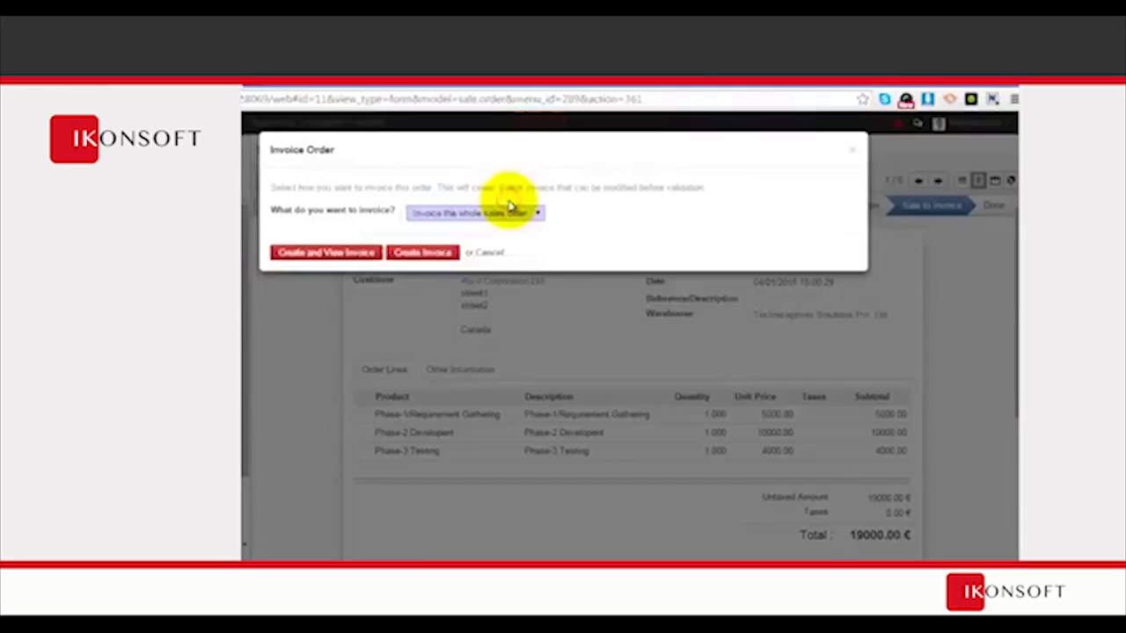
{"action": "left_click", "coordinate": [510, 211]}
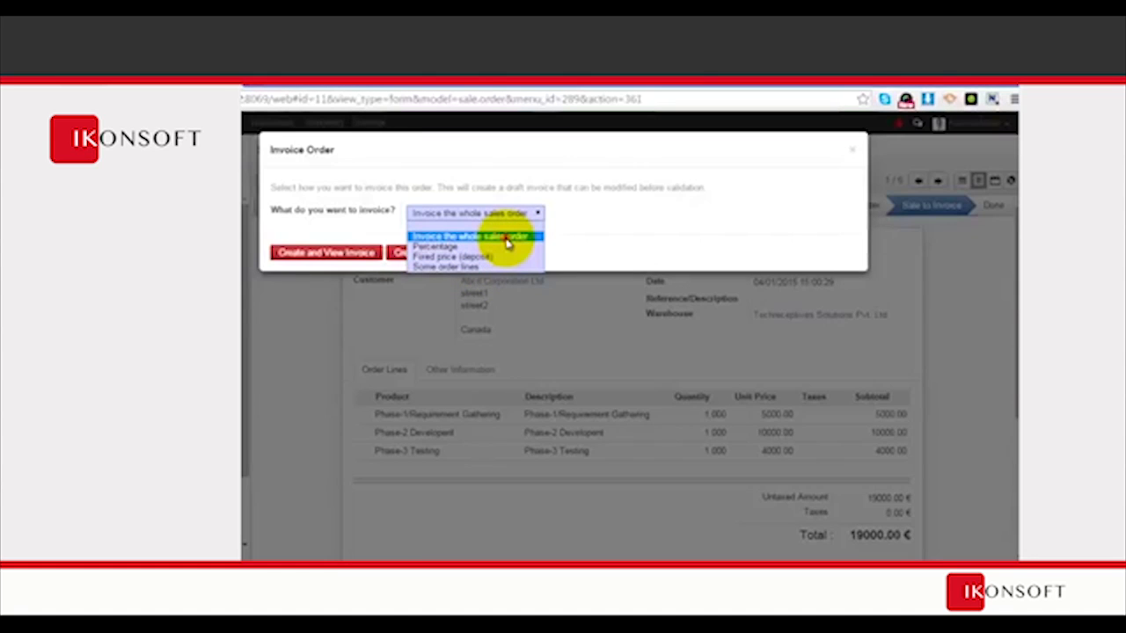
{"action": "left_click", "coordinate": [507, 238]}
{"action": "left_click", "coordinate": [308, 252]}
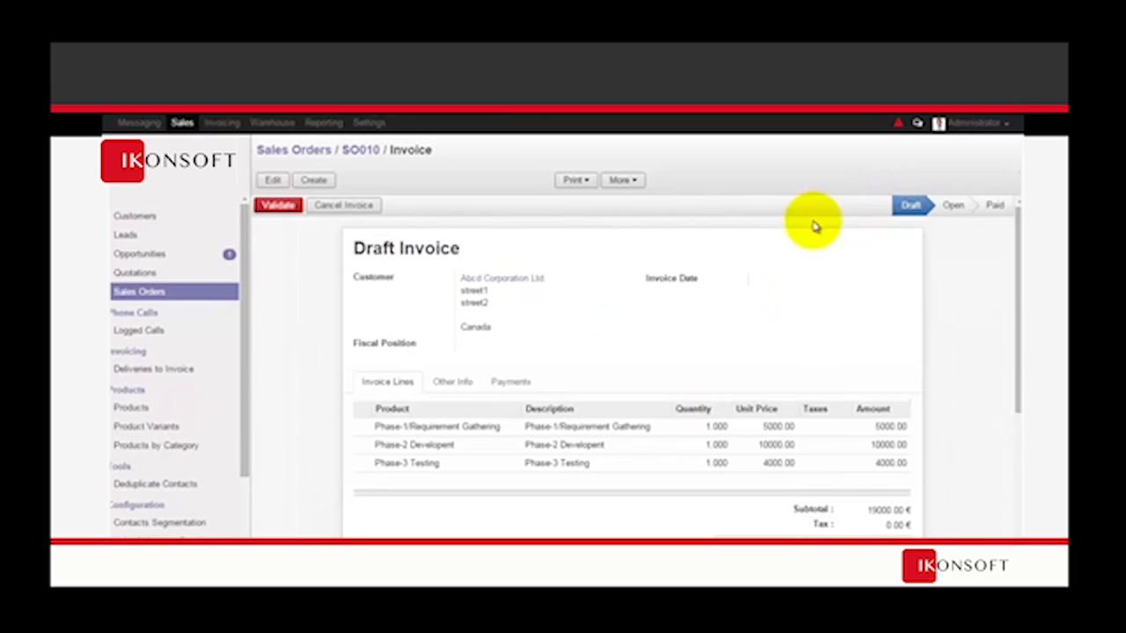
- Edit the draft invoice and add an invoice line for the product [A1232] iPad Mini
{"action": "left_click", "coordinate": [288, 183]}
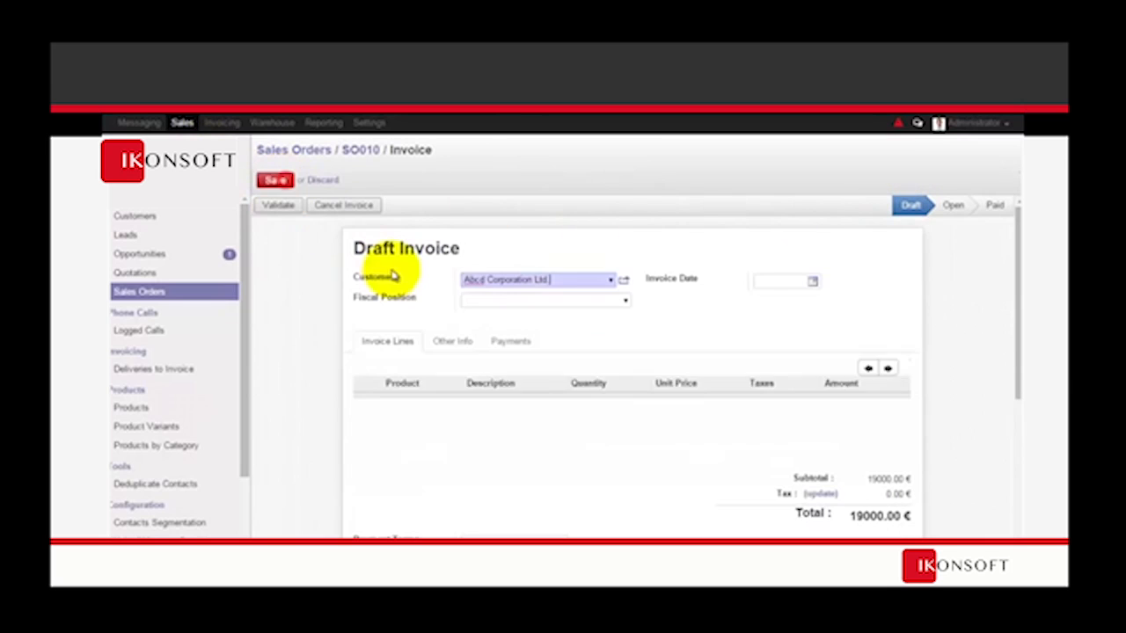
{"action": "scroll", "coordinate": [475, 363], "scroll_direction": "down", "scroll_amount": 3}
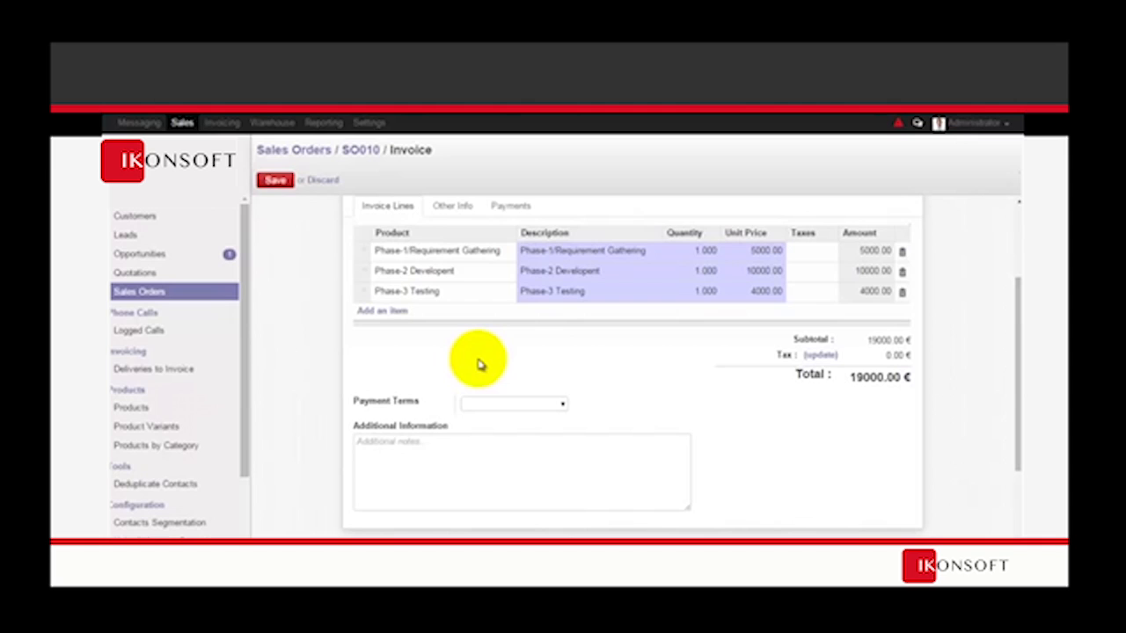
{"action": "scroll", "coordinate": [479, 364], "scroll_direction": "up", "scroll_amount": 2}
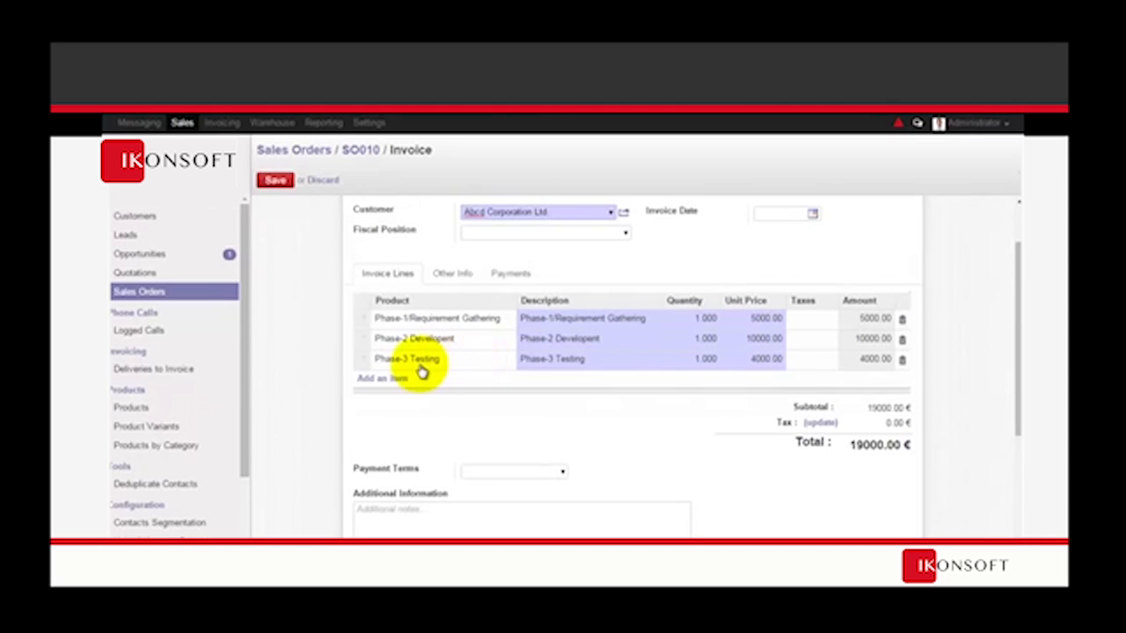
{"action": "left_click", "coordinate": [381, 378]}
{"action": "left_click", "coordinate": [508, 383]}
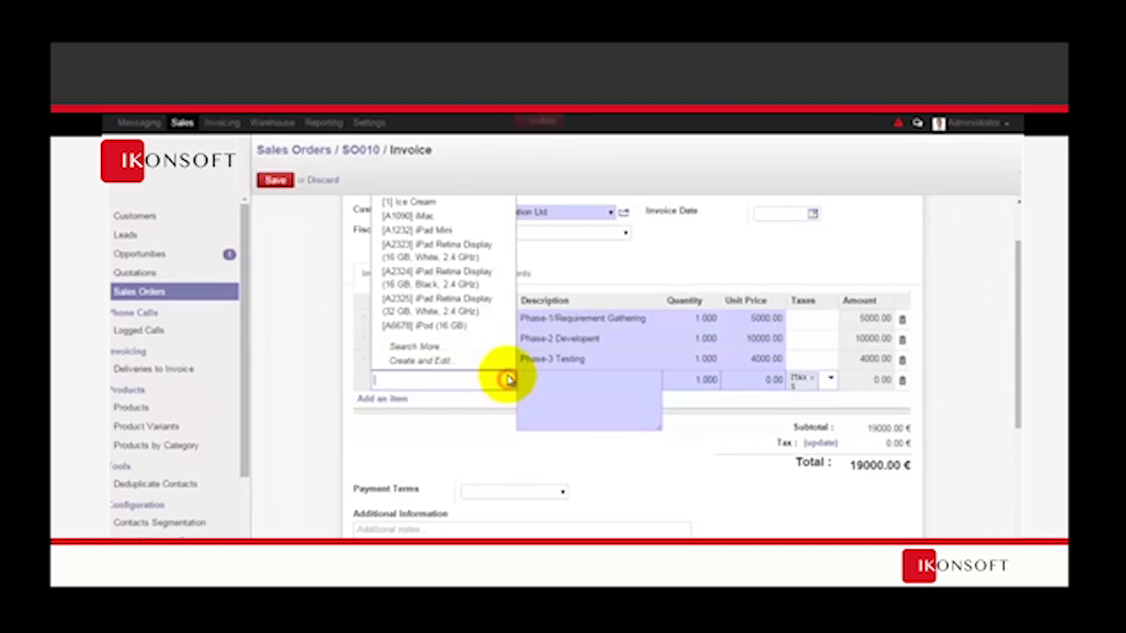
{"action": "left_click", "coordinate": [465, 230]}
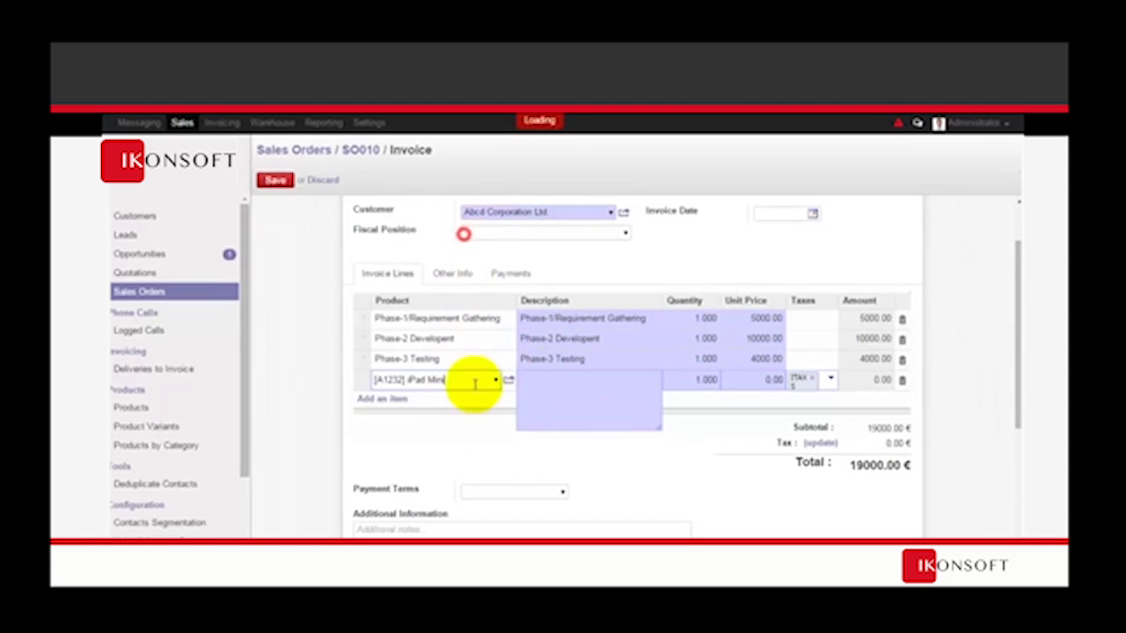
{"action": "left_click", "coordinate": [723, 431]}
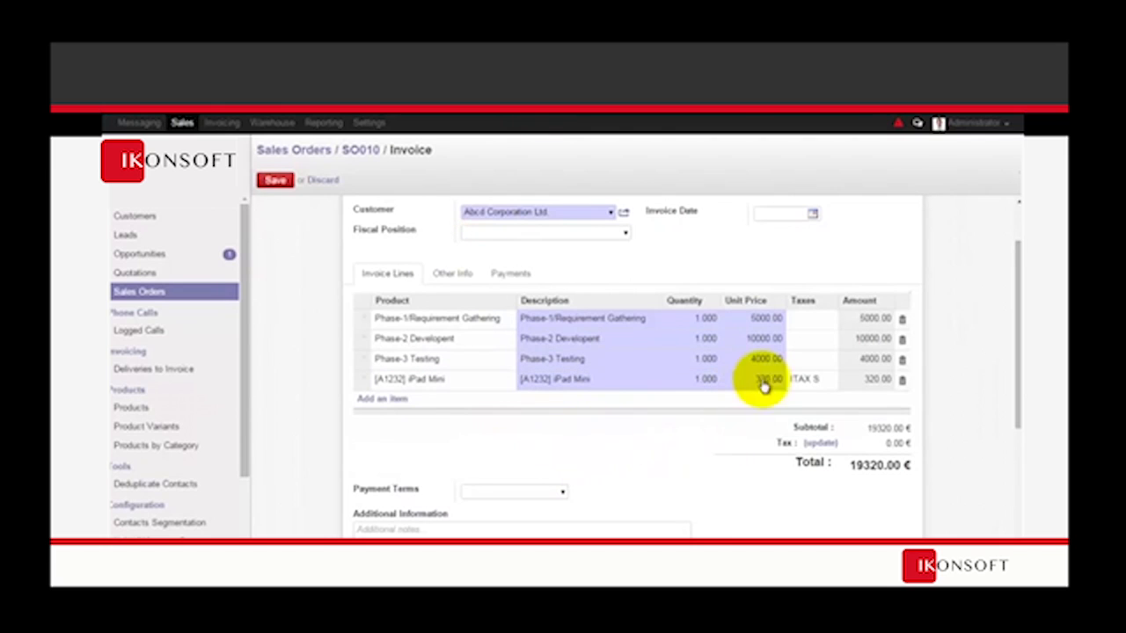
- Set the payment terms to 30 Net Days and enter "Educational app in Odoo-Phase1.2.3." as the additional information
{"action": "scroll", "coordinate": [580, 489], "scroll_direction": "down", "scroll_amount": 1}
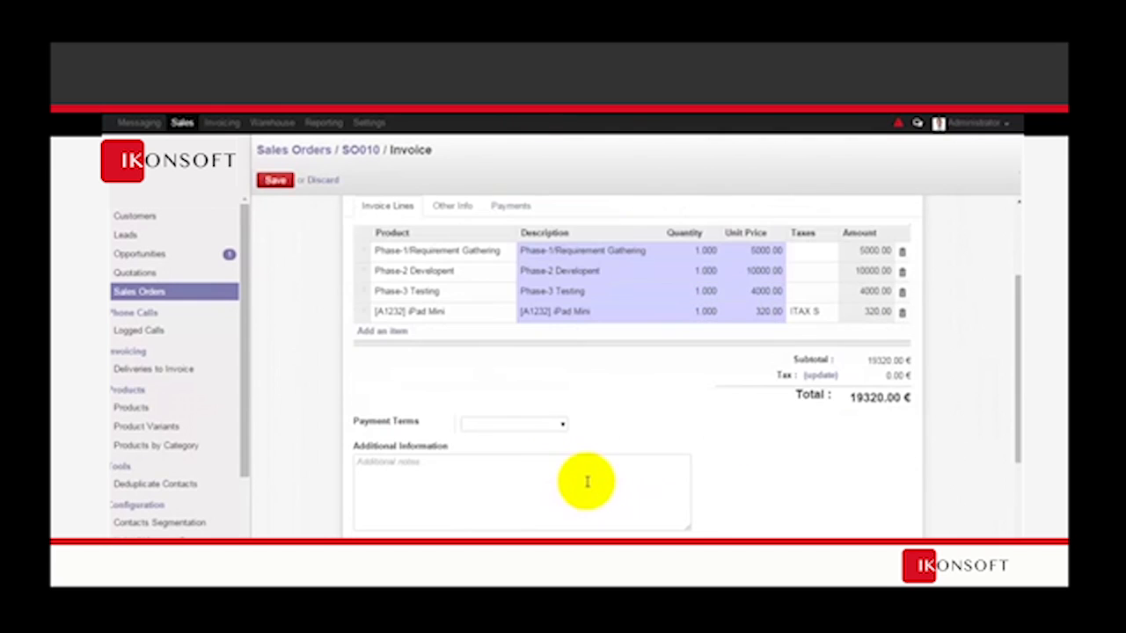
{"action": "left_click", "coordinate": [563, 425]}
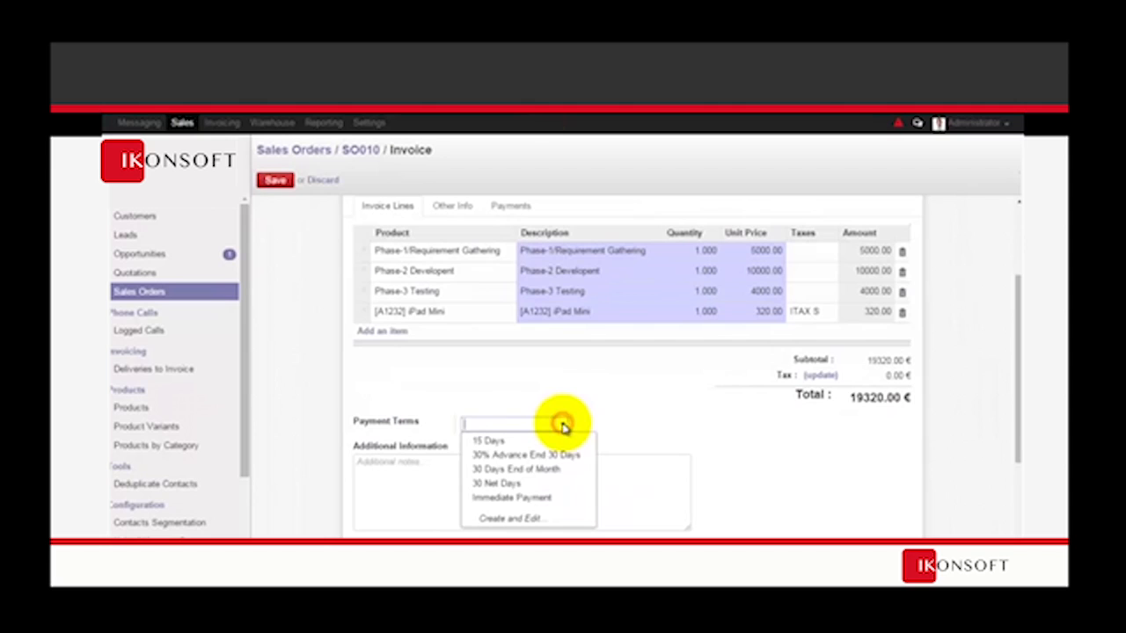
{"action": "left_click", "coordinate": [533, 485]}
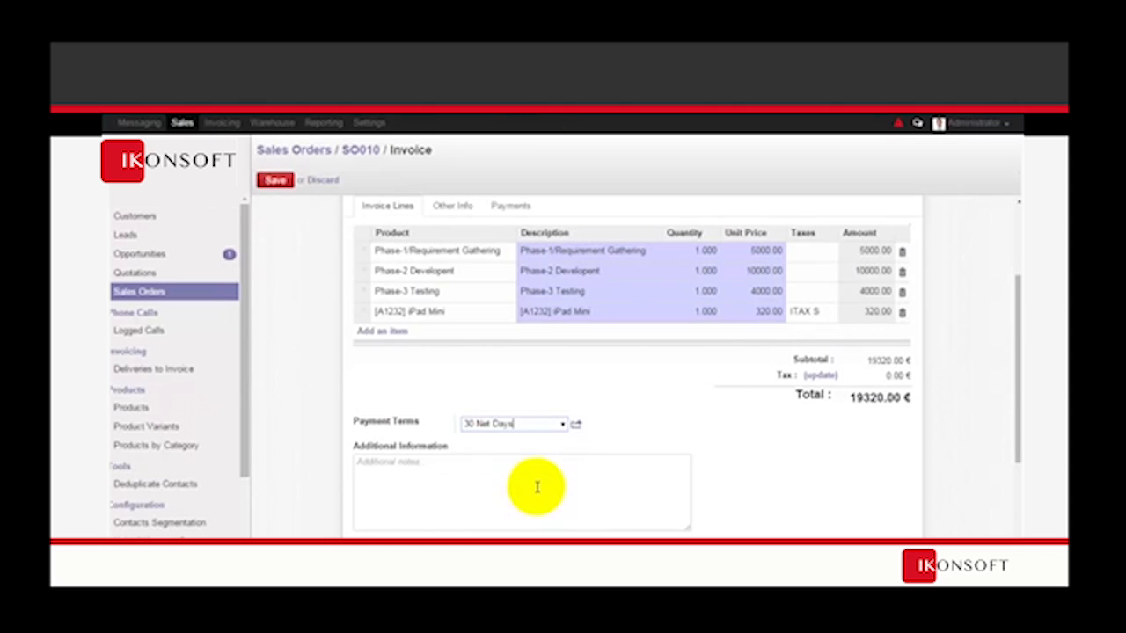
{"action": "left_click", "coordinate": [536, 487]}
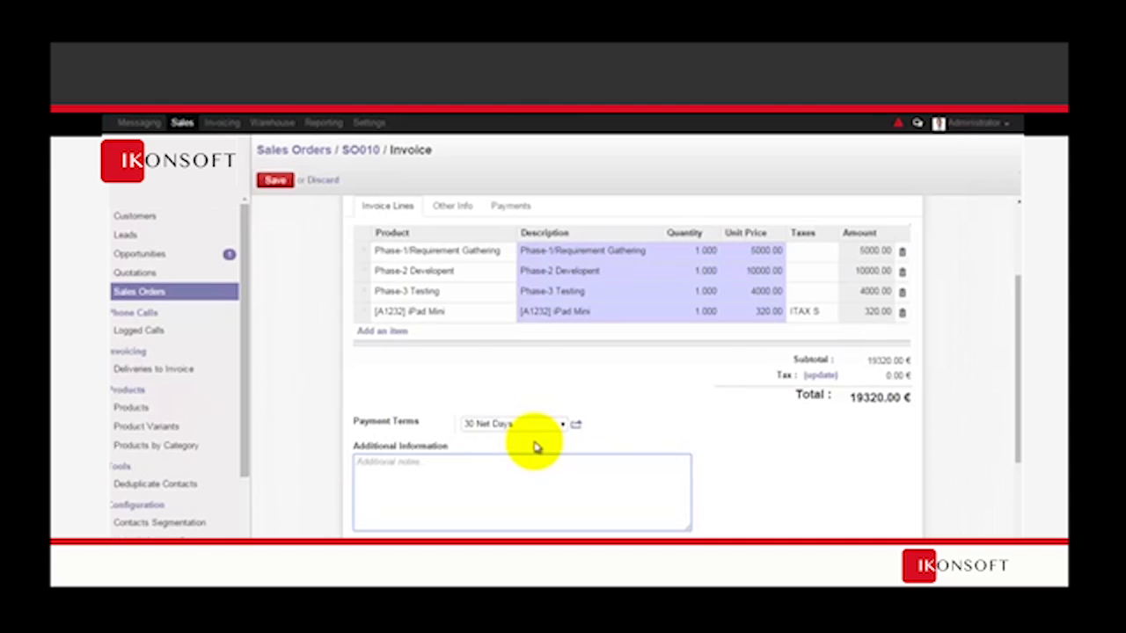
{"action": "type", "text": "Educational app in Odoo-Phase"}
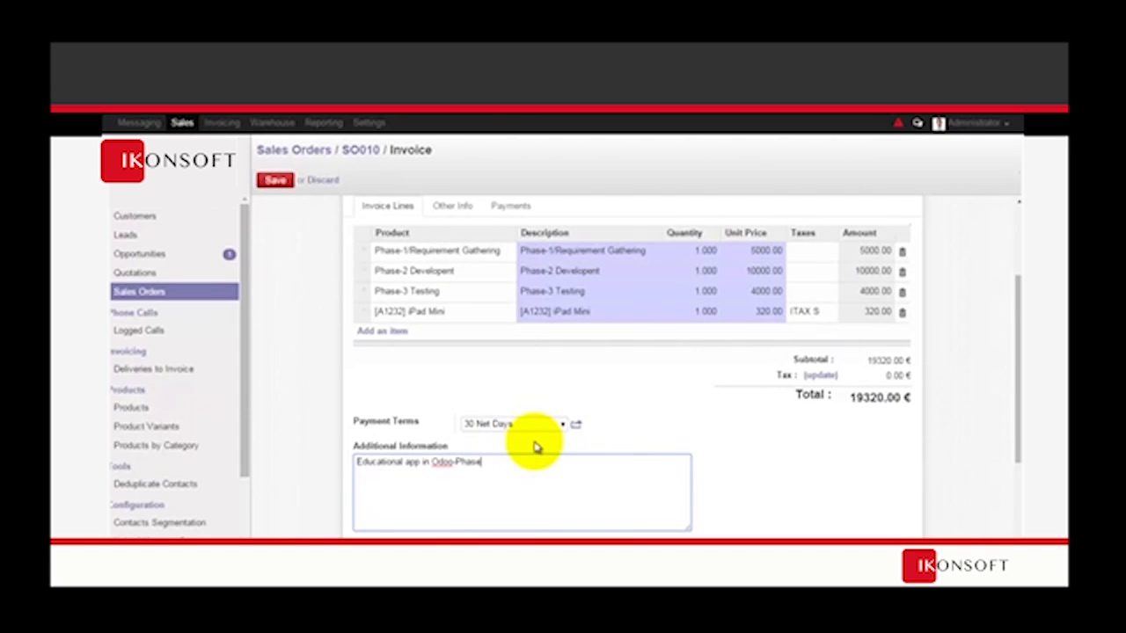
{"action": "type", "text": ".2.3"}
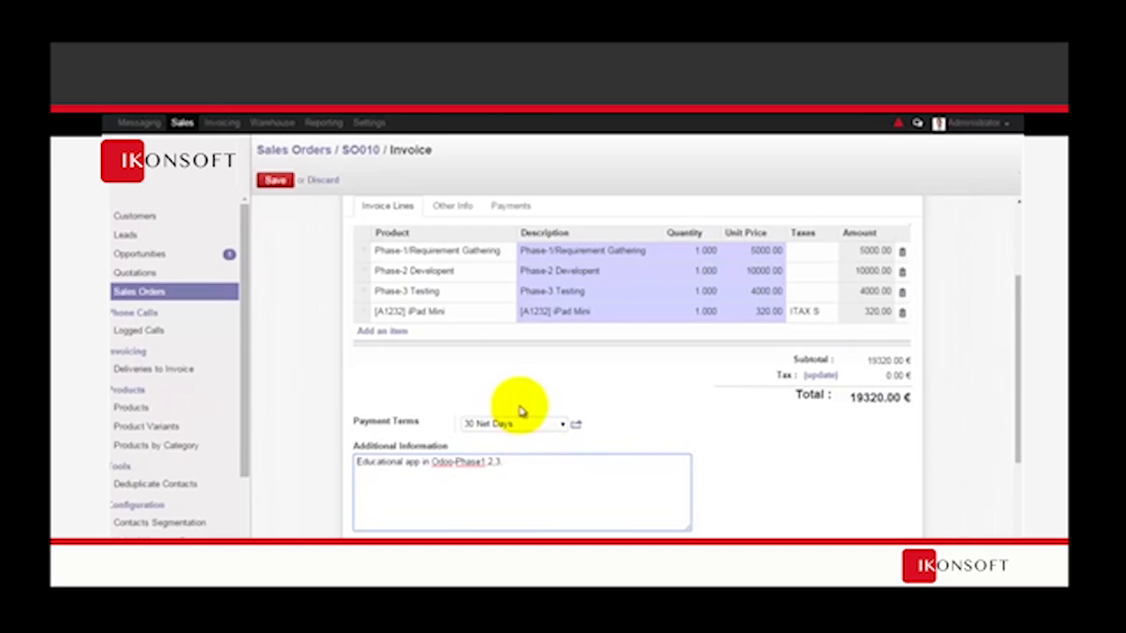
- Enter Inv-Abcd-101 as the invoice's reference/description, check its payments, and save the invoice
{"action": "scroll", "coordinate": [514, 370], "scroll_direction": "up", "scroll_amount": 3}
{"action": "left_click", "coordinate": [457, 340]}
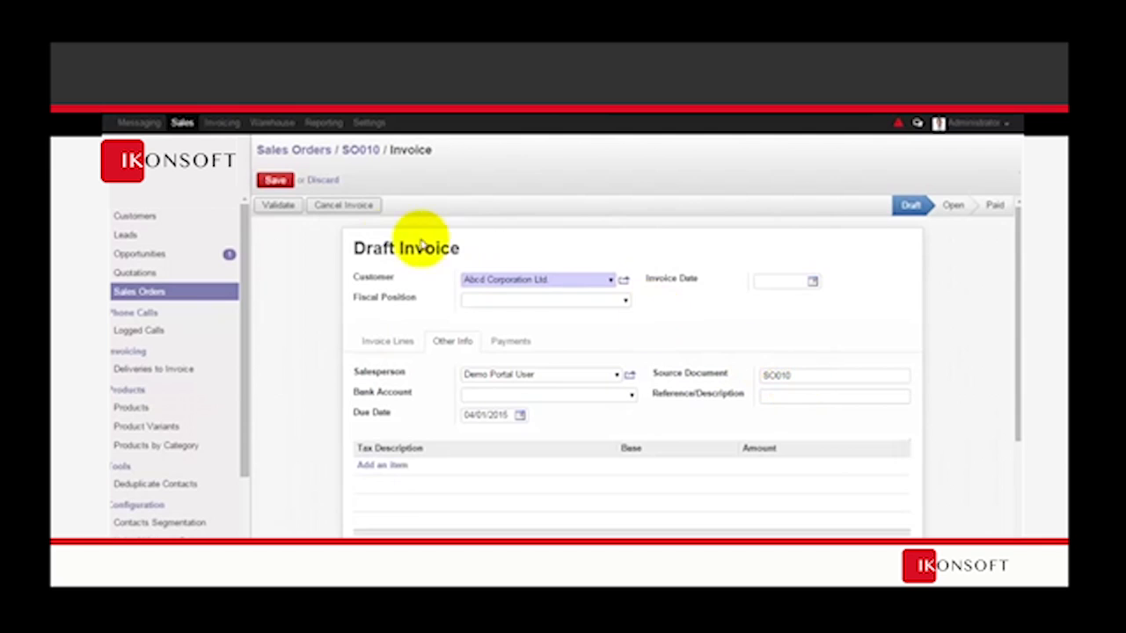
{"action": "left_click", "coordinate": [630, 394]}
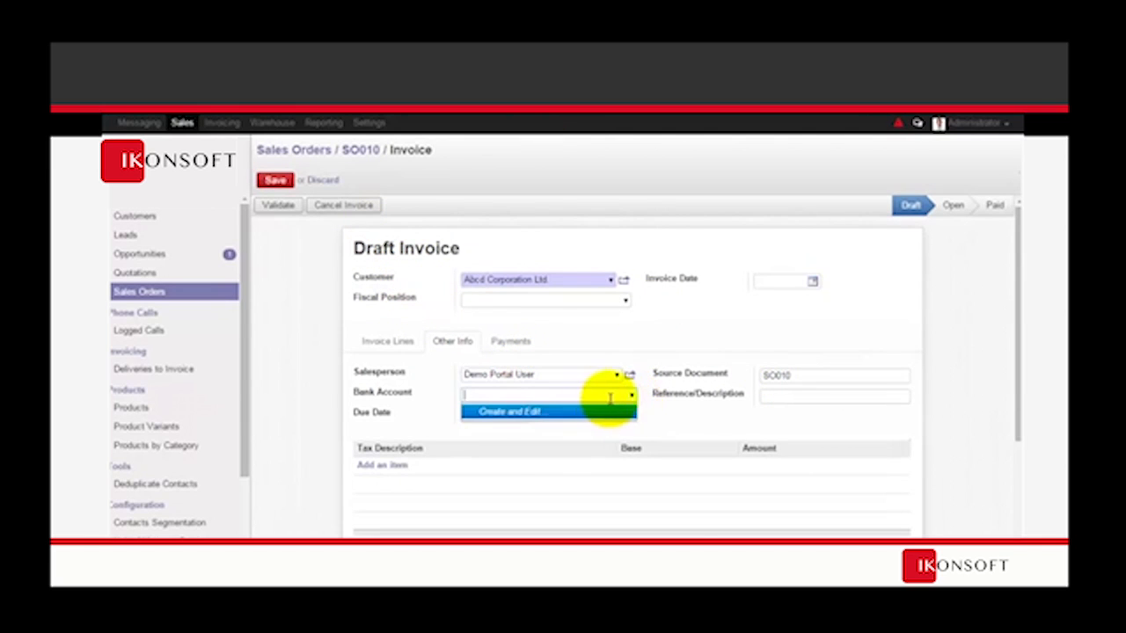
{"action": "left_click", "coordinate": [643, 402]}
{"action": "left_click", "coordinate": [772, 394]}
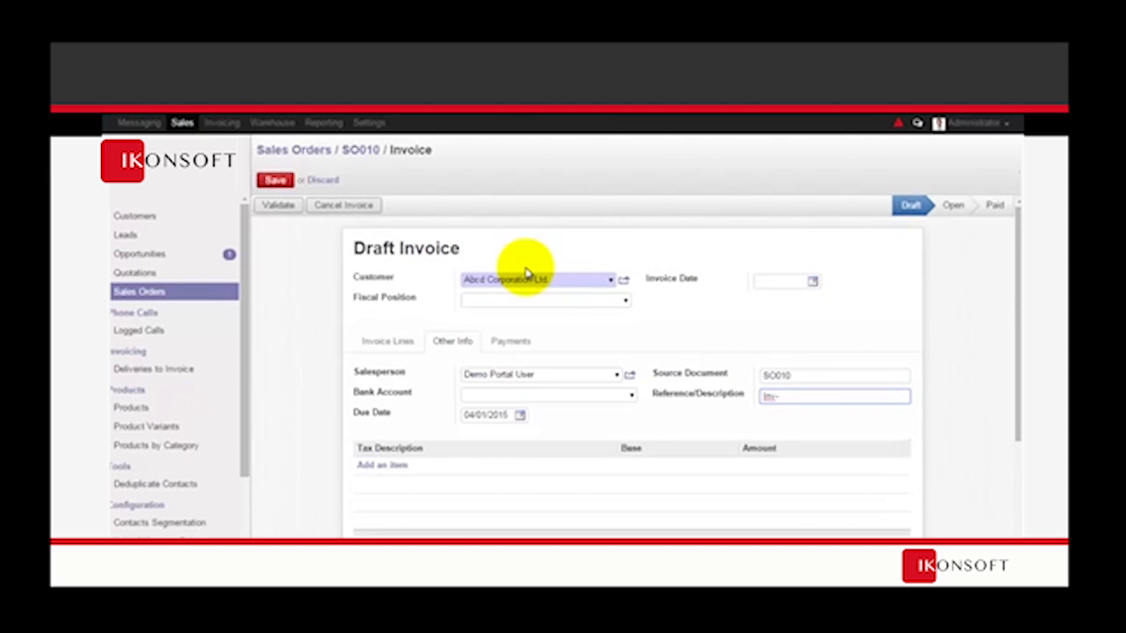
{"action": "left_click", "coordinate": [510, 341]}
{"action": "left_click", "coordinate": [275, 180]}
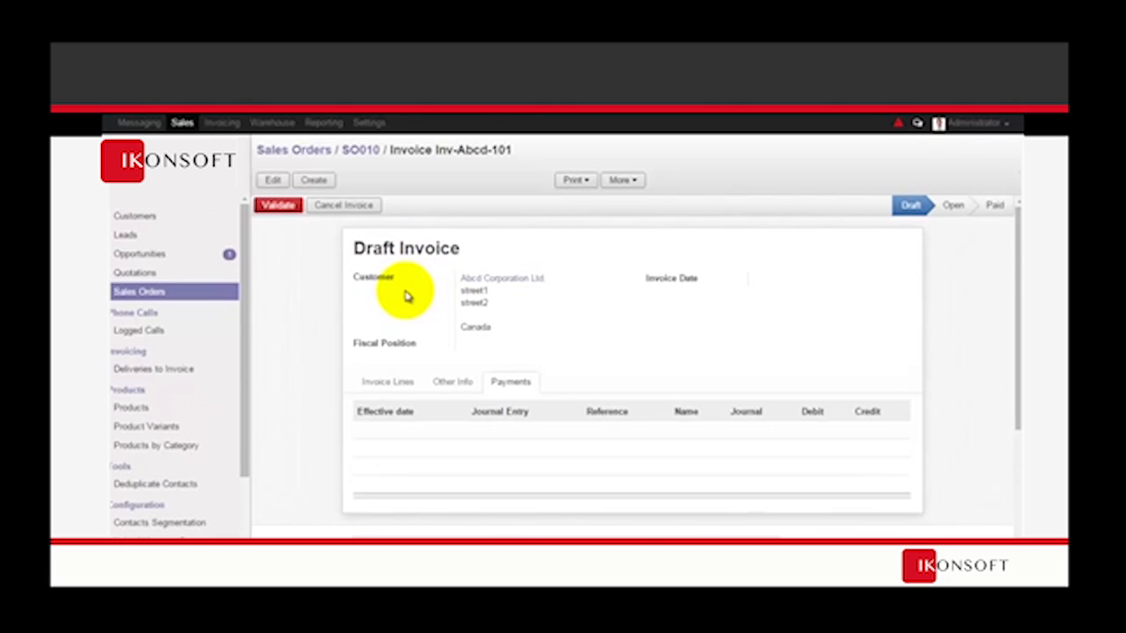
- Validate the draft invoice, review its invoice lines, and reopen it for editing and save it
{"action": "left_click", "coordinate": [288, 205]}
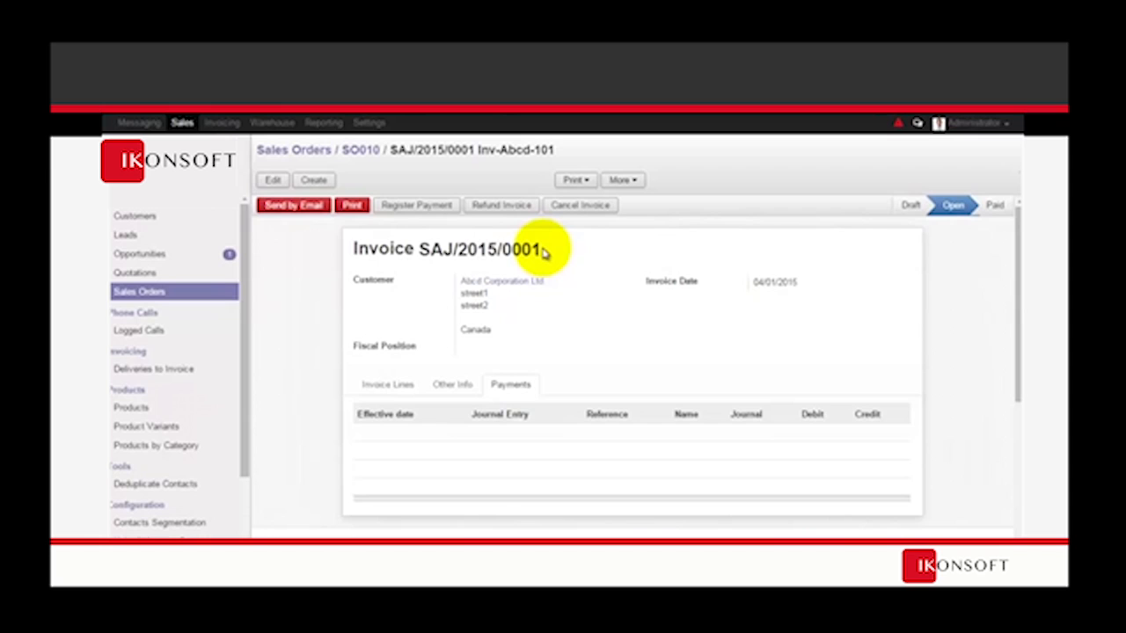
{"action": "left_click", "coordinate": [387, 384]}
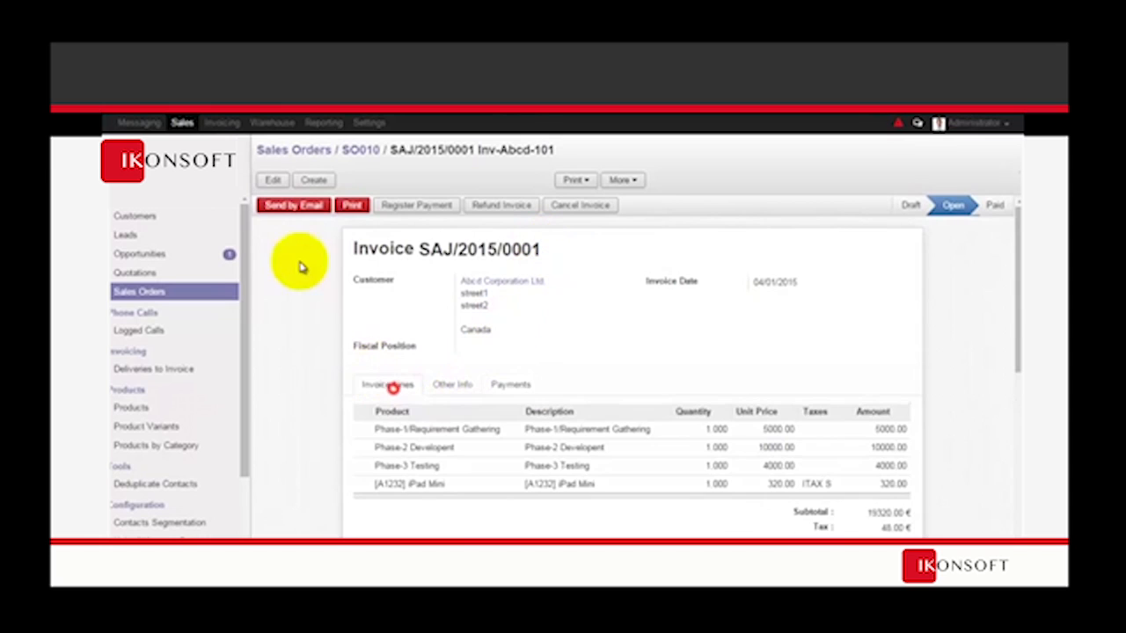
{"action": "left_click", "coordinate": [273, 180]}
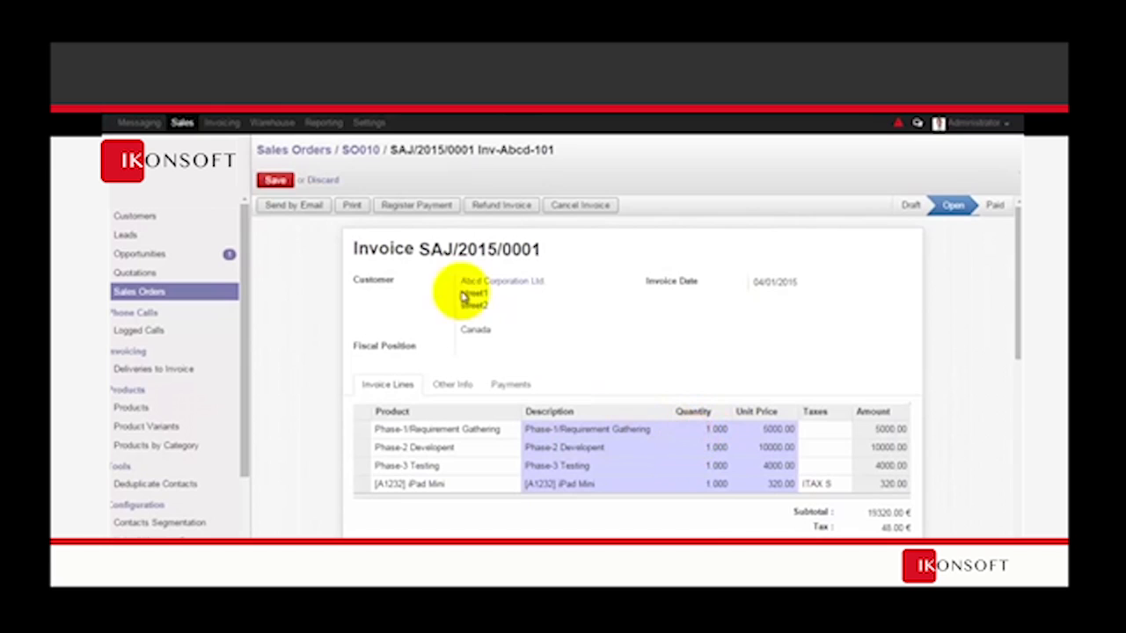
{"action": "left_click", "coordinate": [276, 181]}
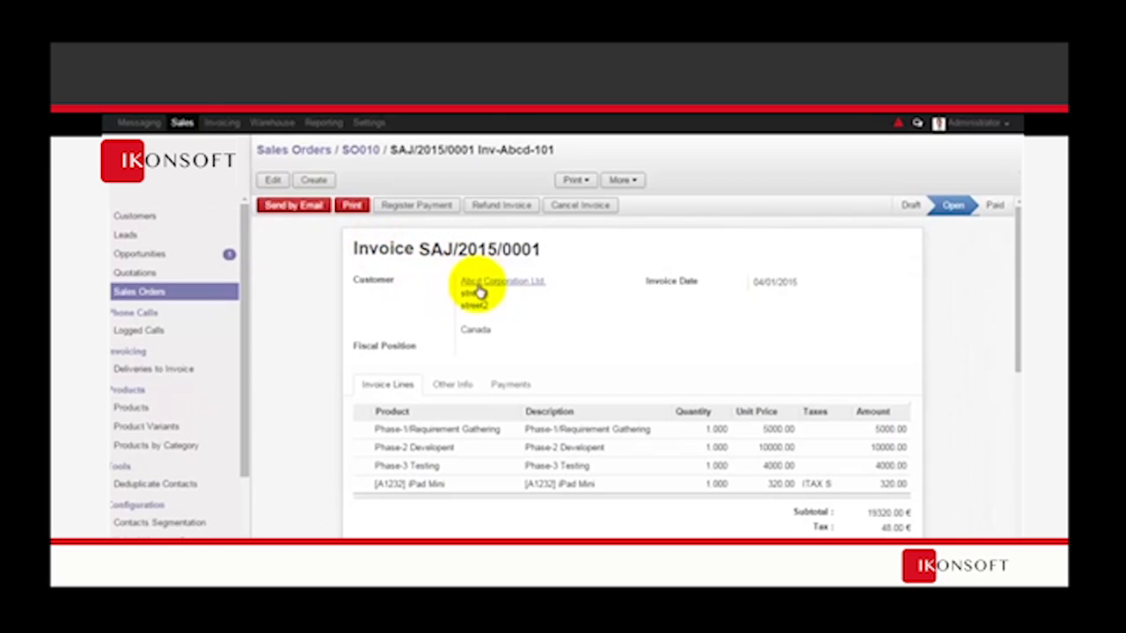
- Send the validated invoice to the customer by email and print it
{"action": "left_click", "coordinate": [295, 208]}
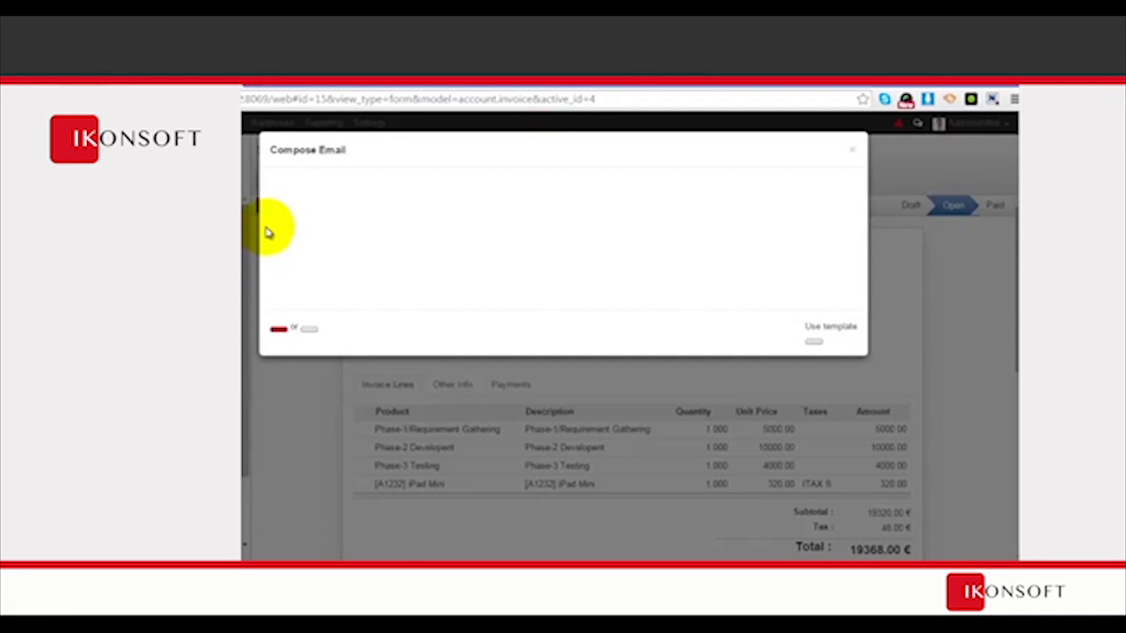
{"action": "left_click", "coordinate": [281, 520]}
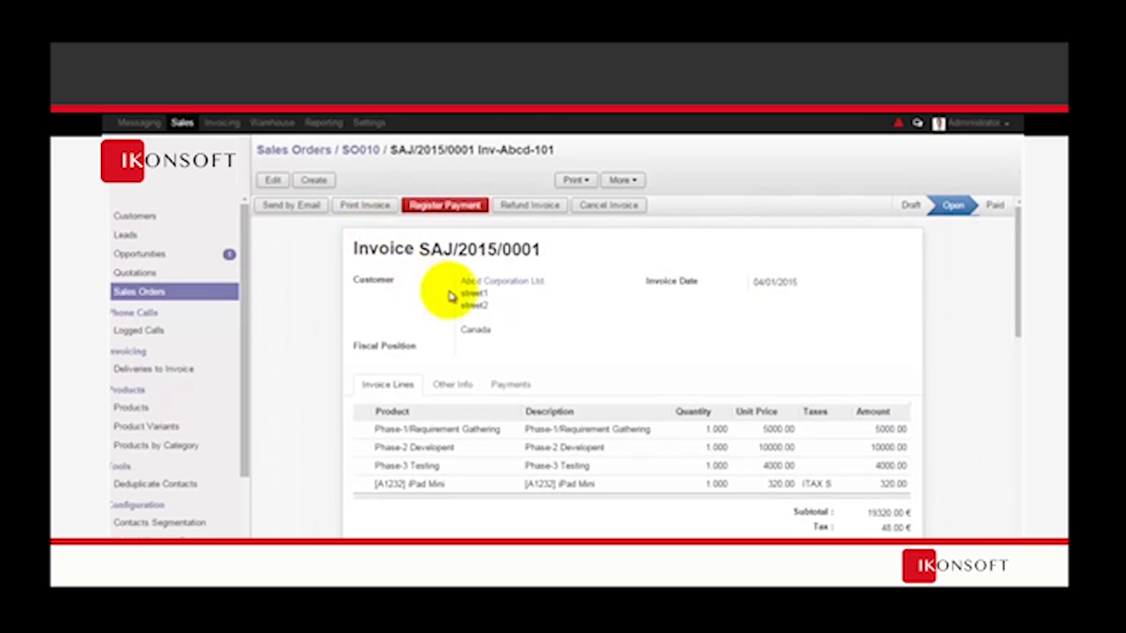
{"action": "left_click", "coordinate": [368, 211]}
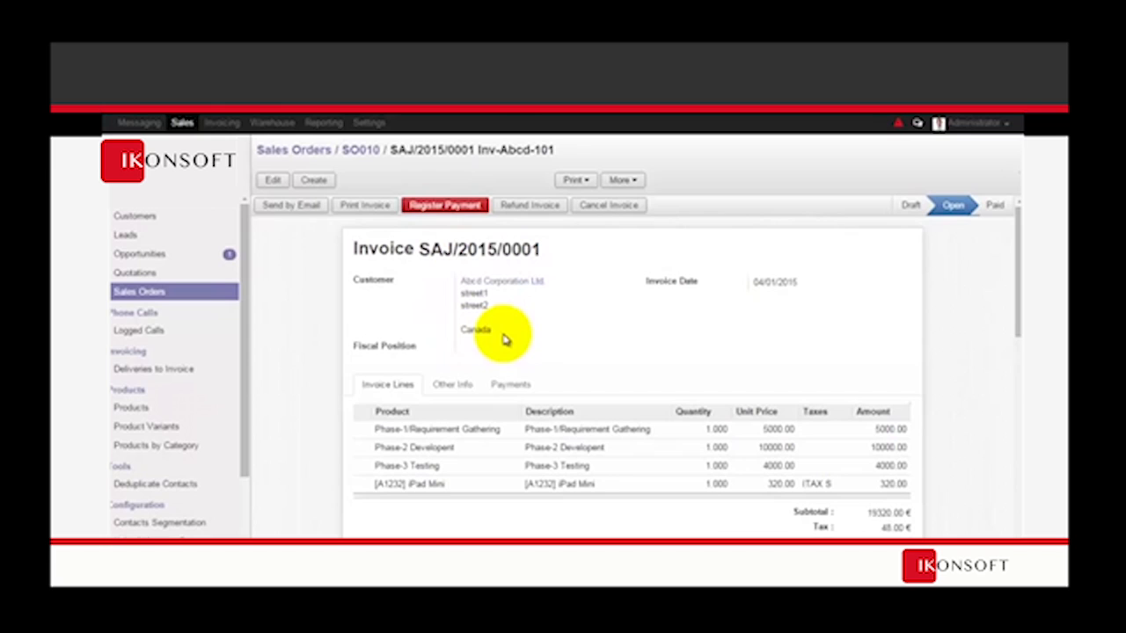
- Go back to the sales order, view its linked invoice from there, and return to the order
{"action": "left_click", "coordinate": [360, 150]}
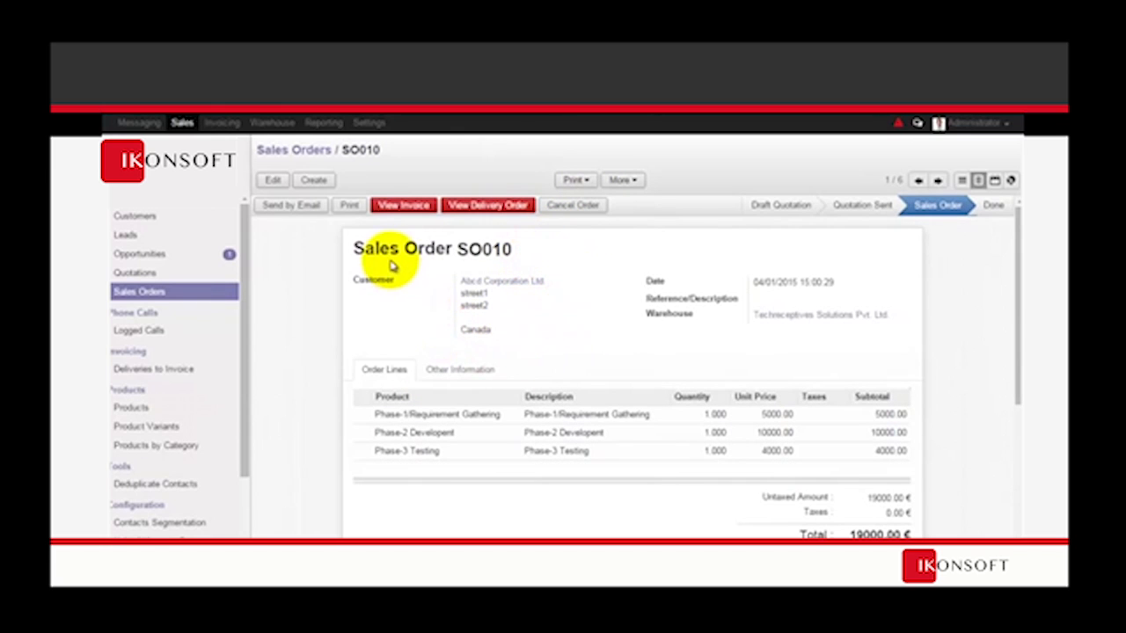
{"action": "left_click", "coordinate": [414, 206]}
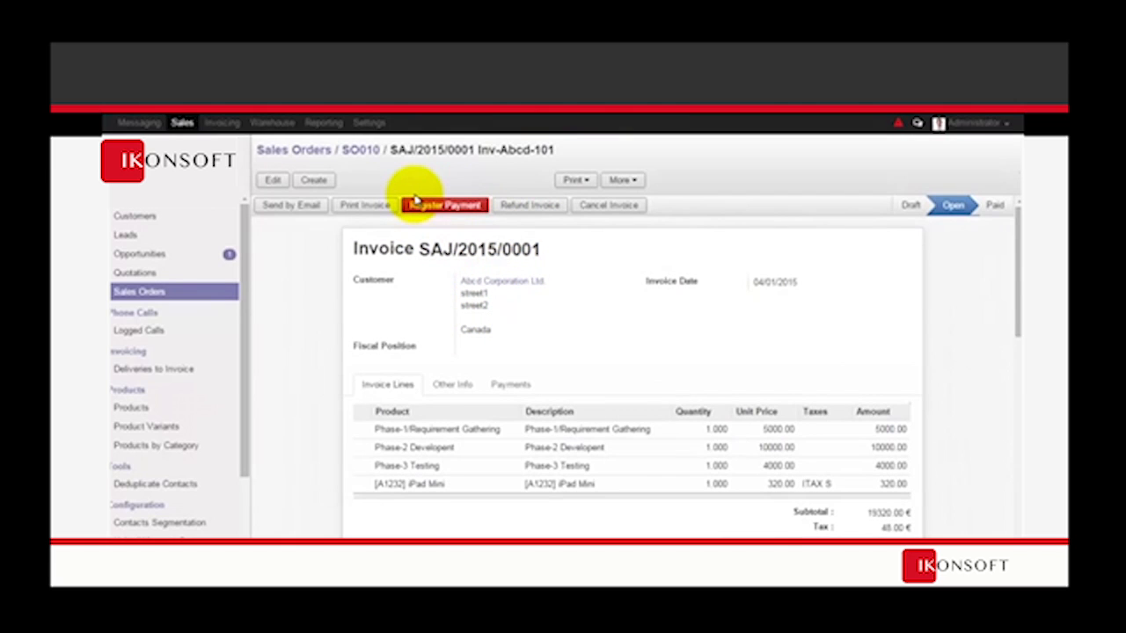
{"action": "left_click", "coordinate": [362, 152]}
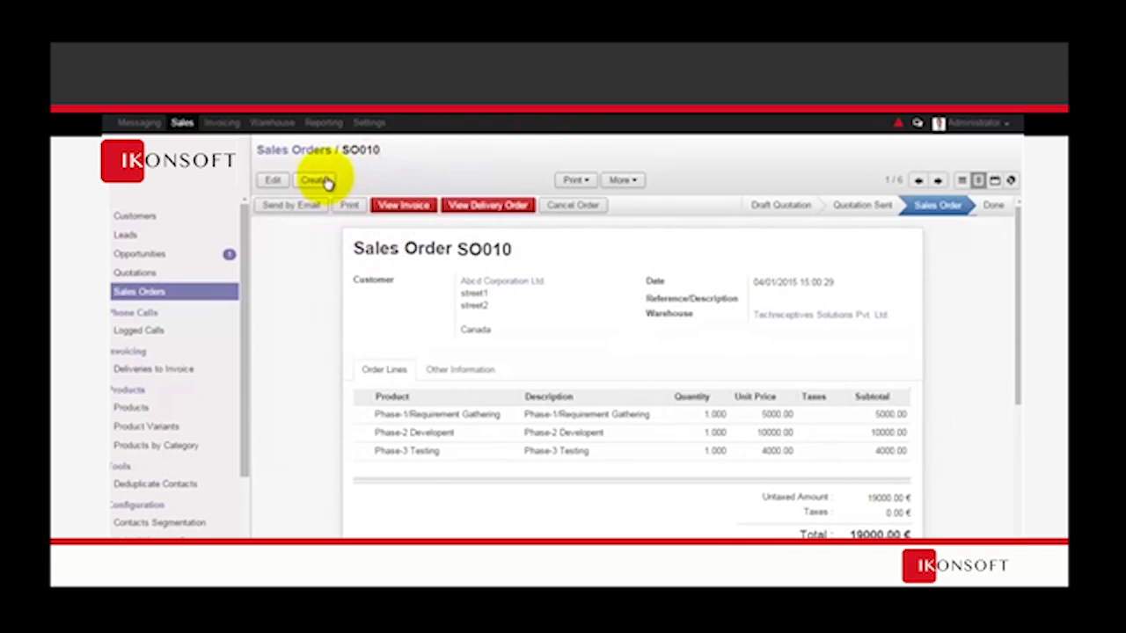
- Start a new customer invoice in Invoicing with Abcd Corporation Ltd. as the customer
{"action": "left_click", "coordinate": [227, 124]}
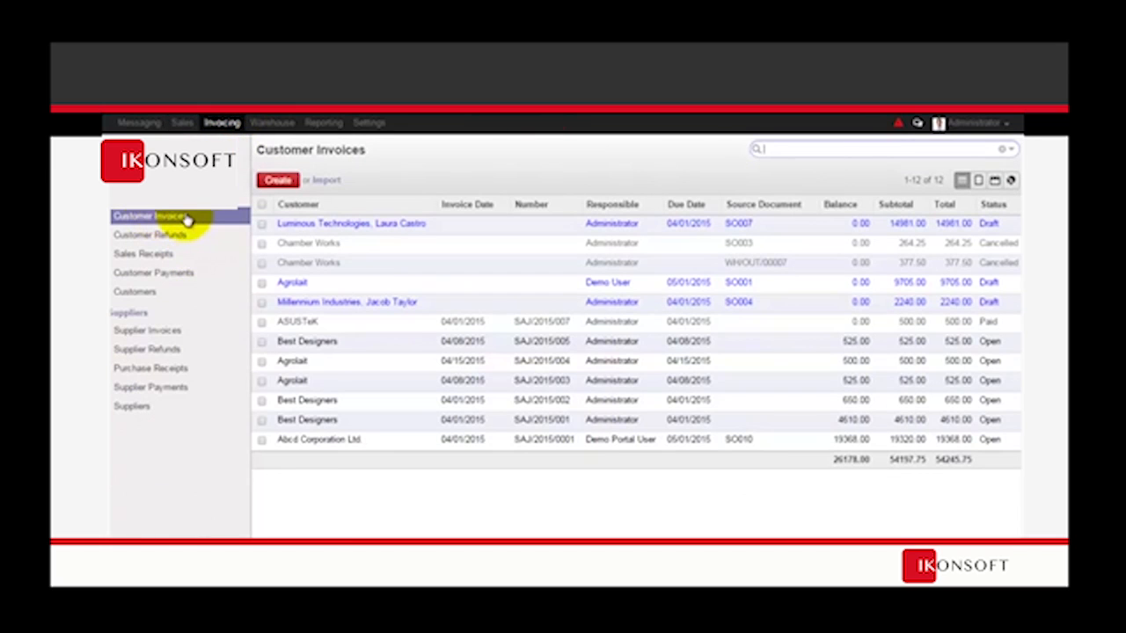
{"action": "left_click", "coordinate": [278, 182]}
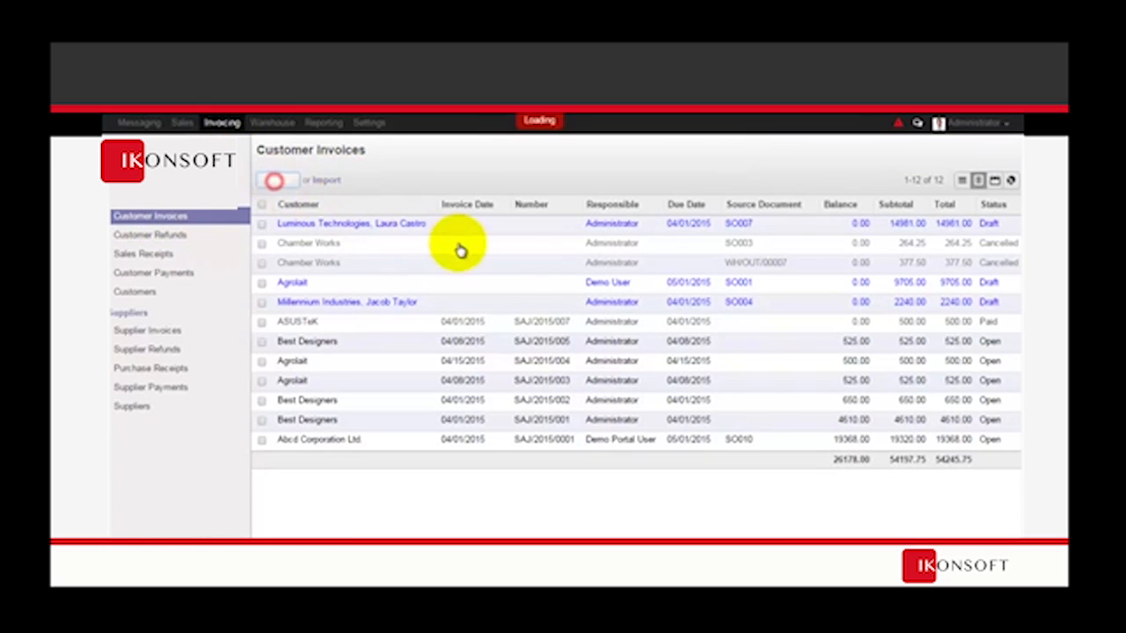
{"action": "left_click", "coordinate": [625, 281]}
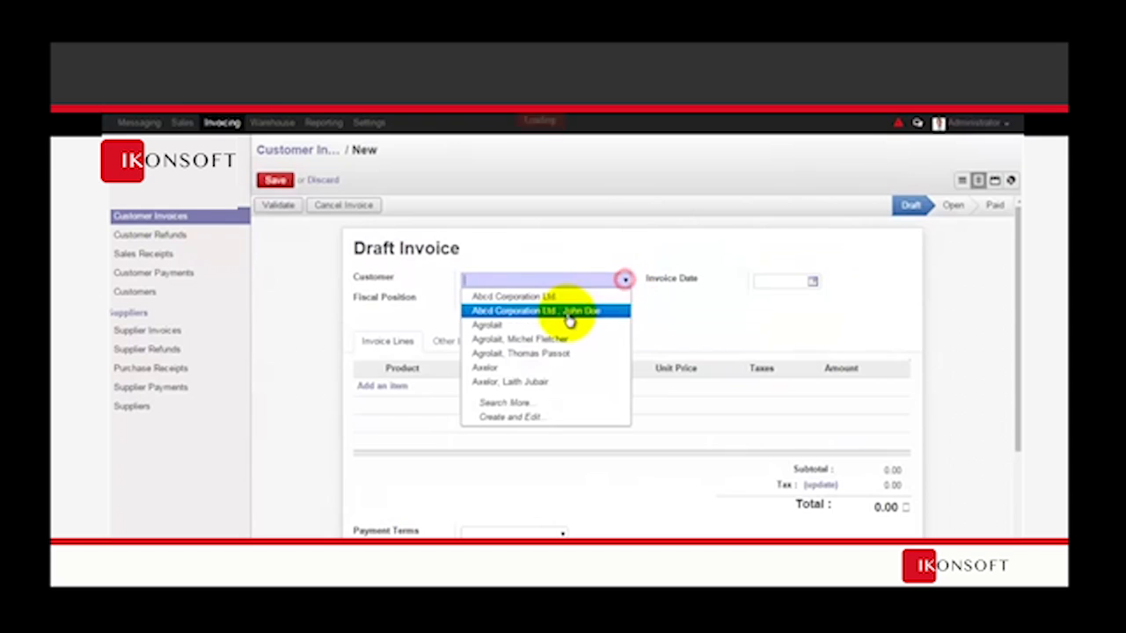
{"action": "left_click", "coordinate": [554, 293]}
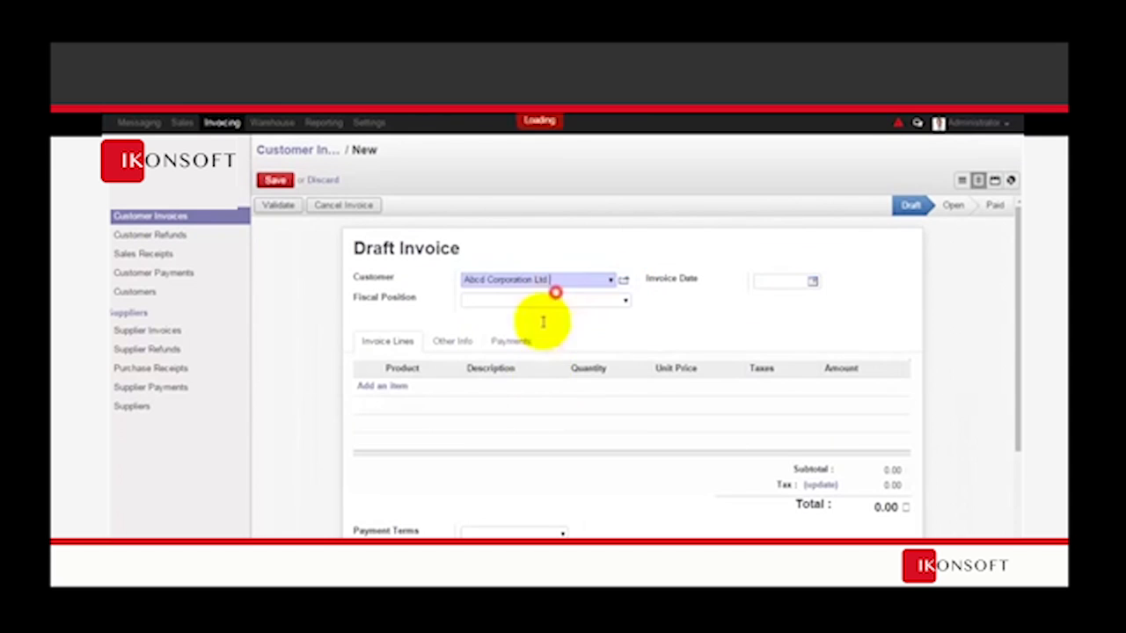
- Add an invoice line for Phase-1/Requirement Gathering with quantity 2 and unit price 5500
{"action": "left_click", "coordinate": [382, 387]}
{"action": "left_click", "coordinate": [445, 391]}
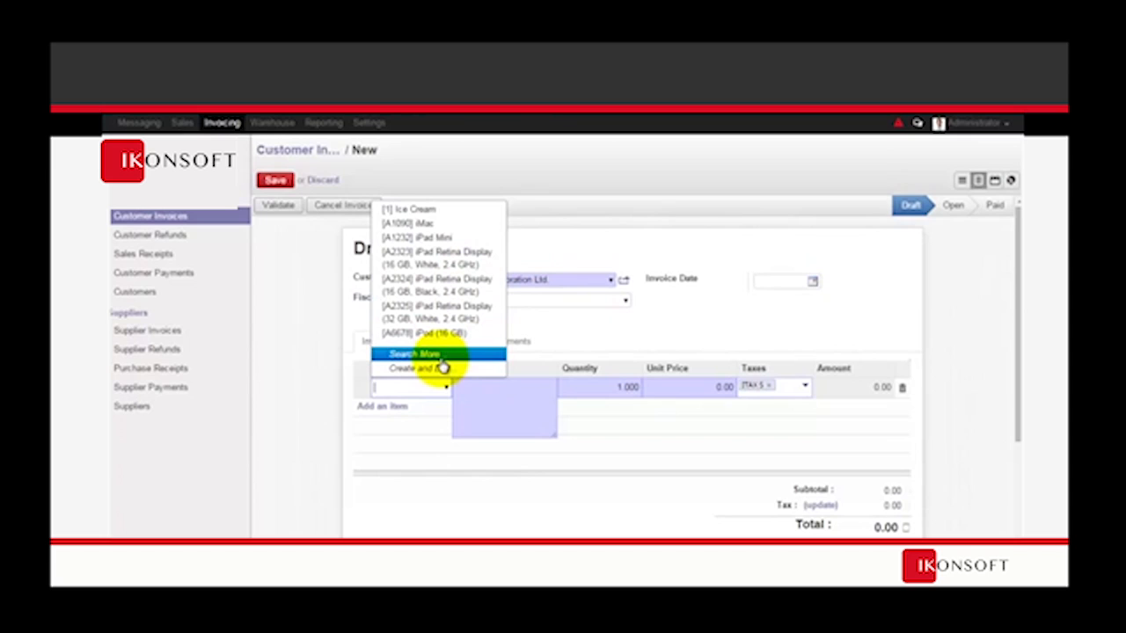
{"action": "type", "text": "pha"}
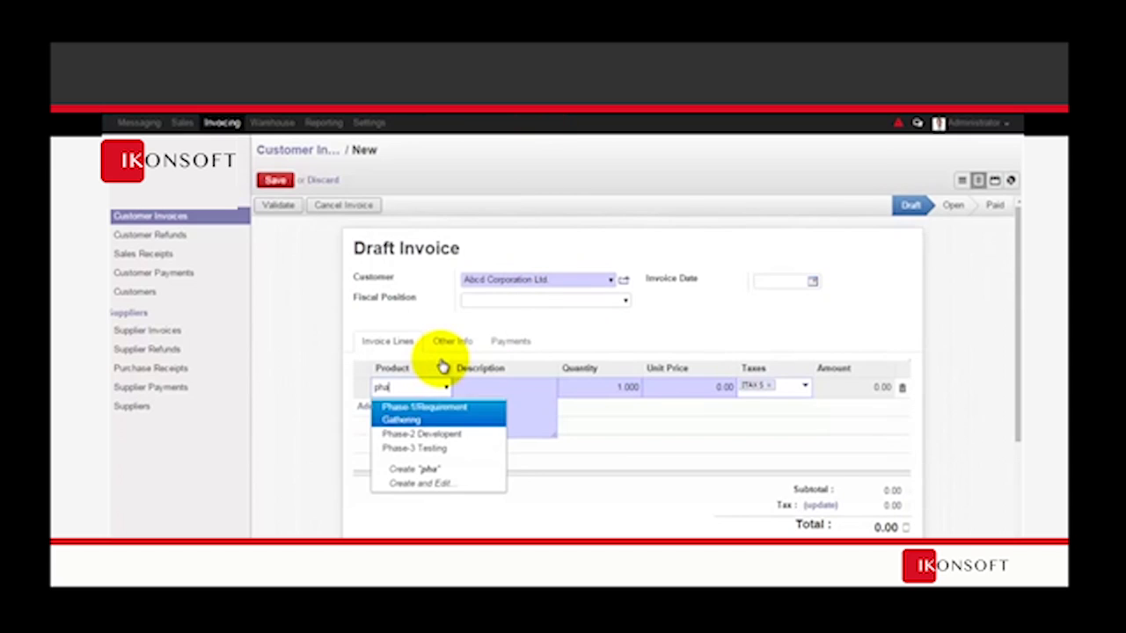
{"action": "key", "text": "Return"}
{"action": "left_click", "coordinate": [609, 388]}
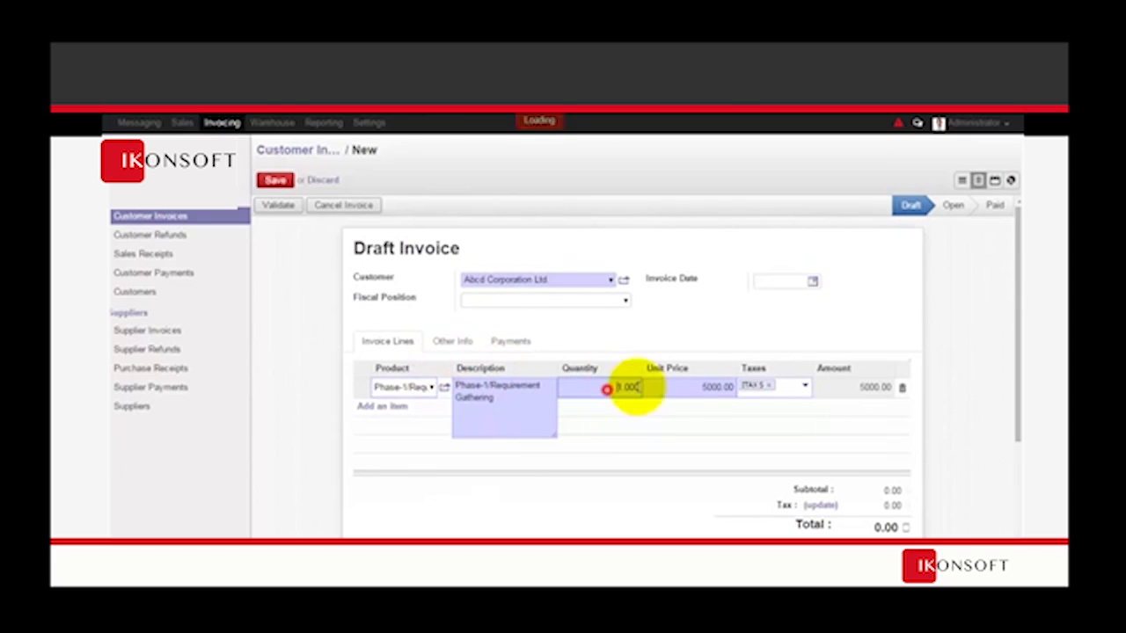
{"action": "left_click", "coordinate": [689, 391]}
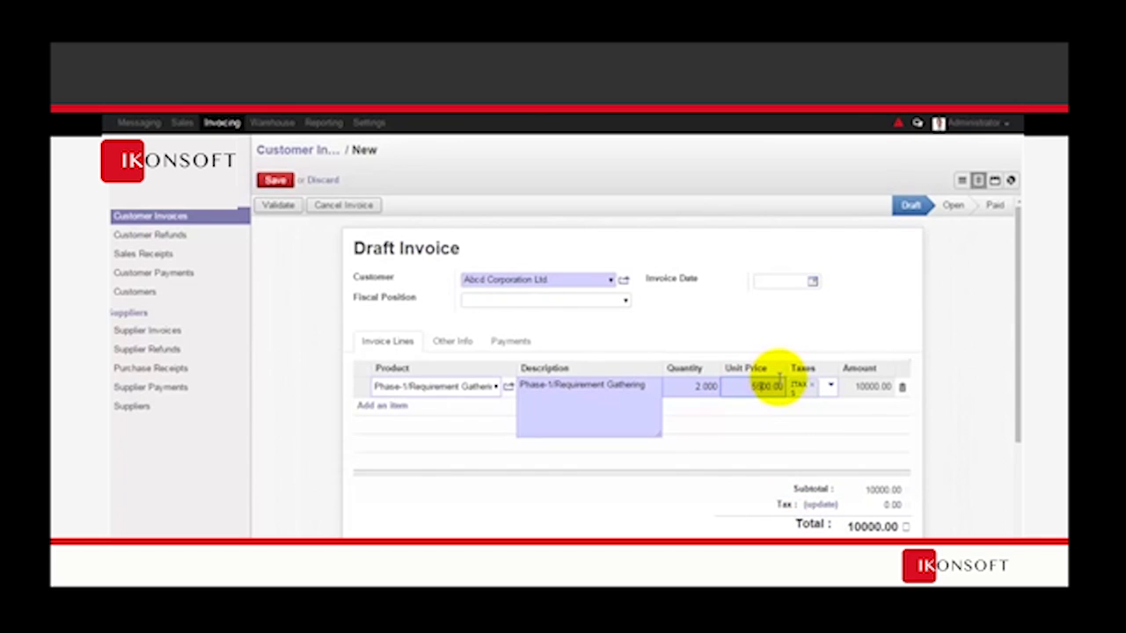
- Save and validate the invoice, check its tax and total, and switch the form to another customer invoice
{"action": "left_click", "coordinate": [270, 178]}
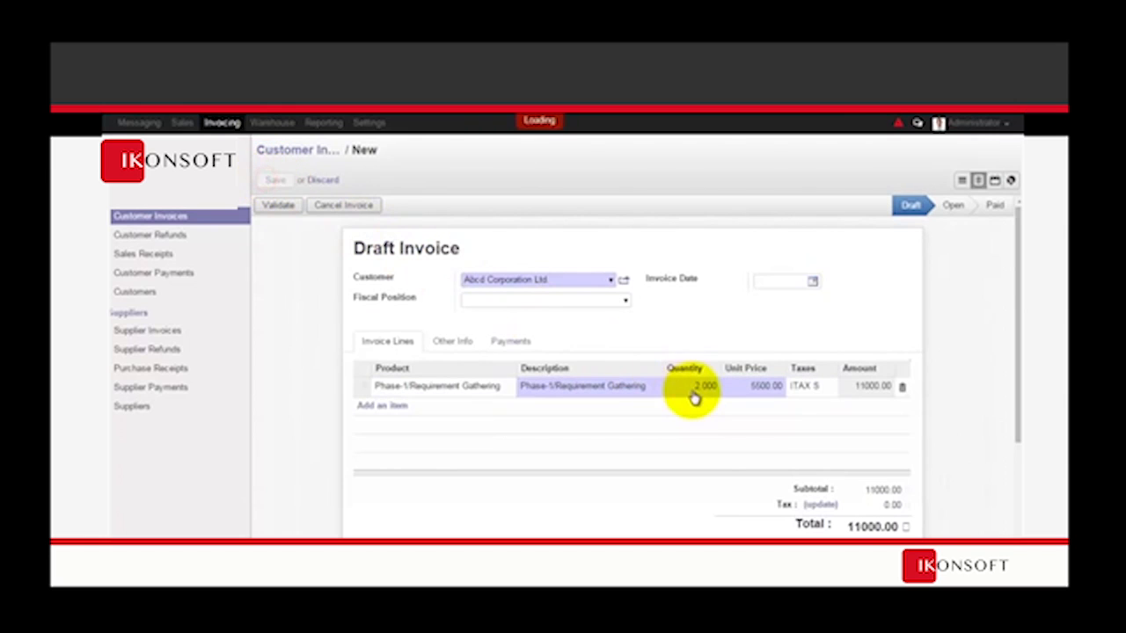
{"action": "left_click", "coordinate": [279, 205]}
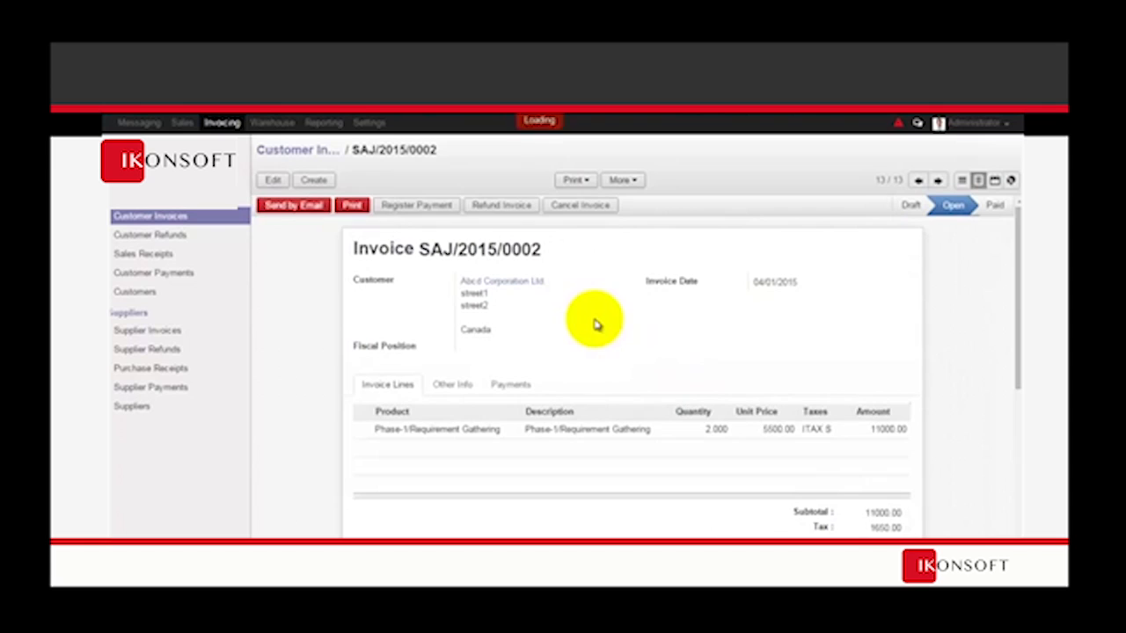
{"action": "scroll", "coordinate": [778, 467], "scroll_direction": "down", "scroll_amount": 3}
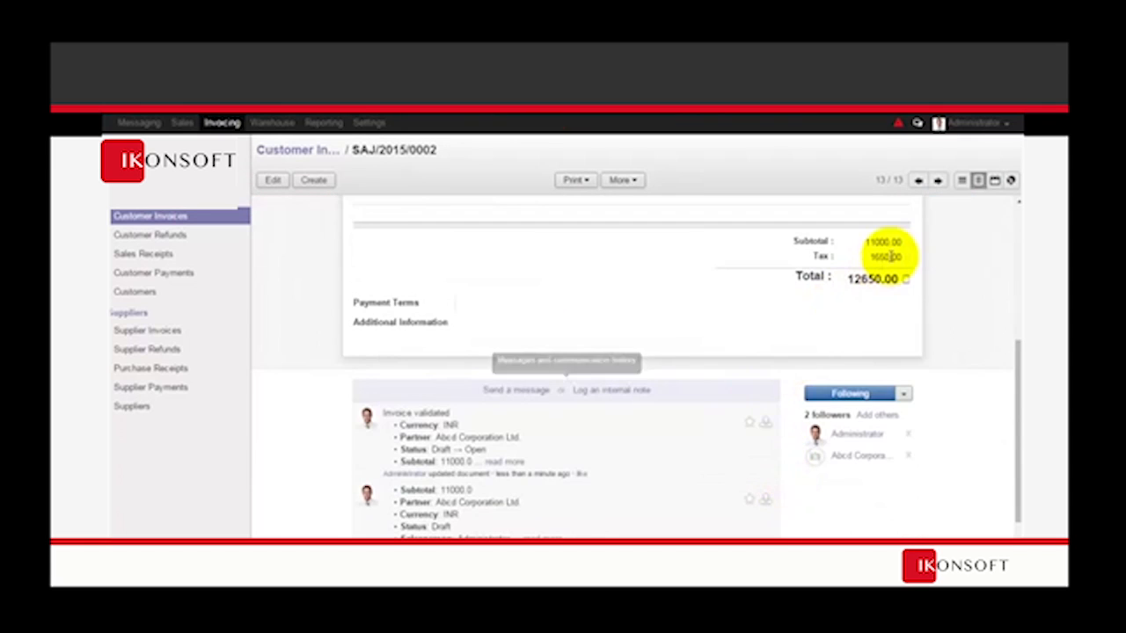
{"action": "scroll", "coordinate": [878, 257], "scroll_direction": "up", "scroll_amount": 2}
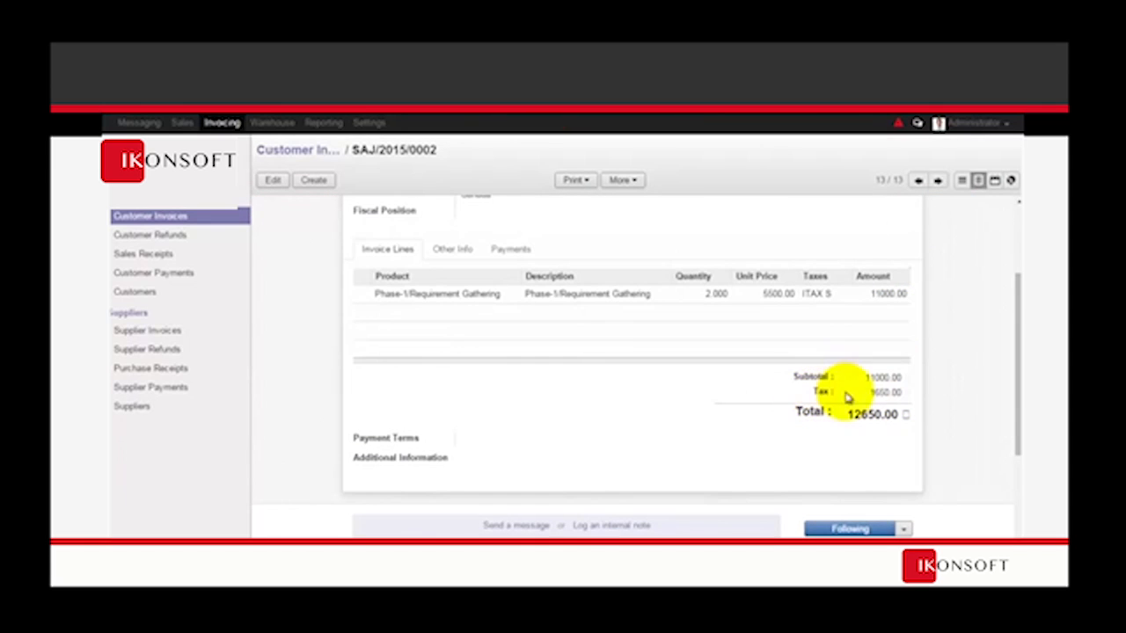
{"action": "scroll", "coordinate": [619, 350], "scroll_direction": "up", "scroll_amount": 3}
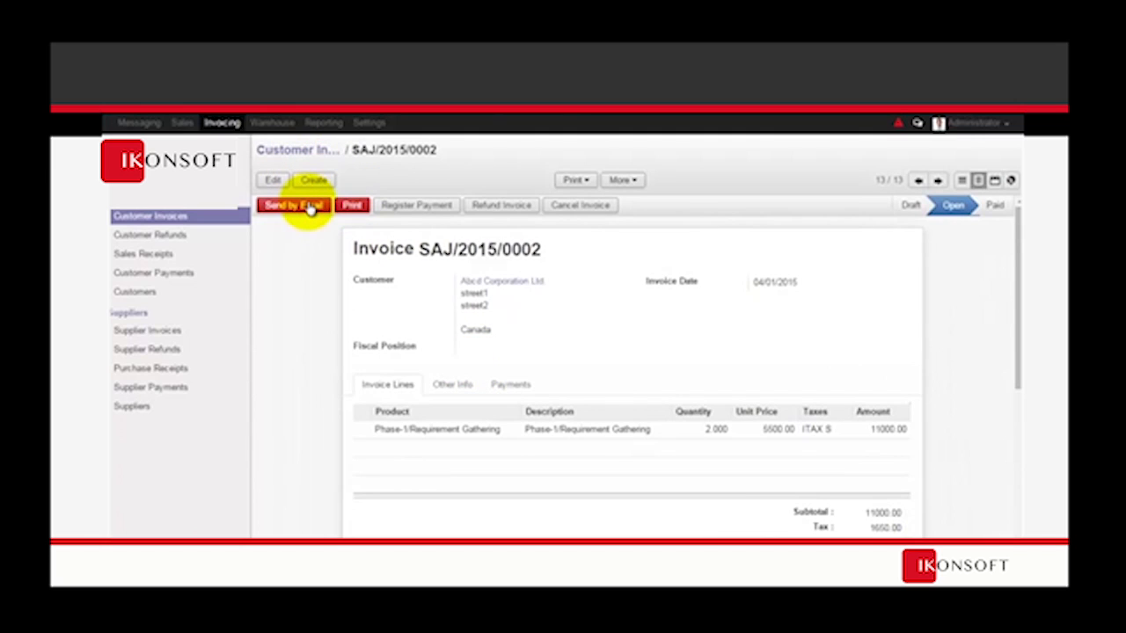
{"action": "left_click", "coordinate": [975, 182]}
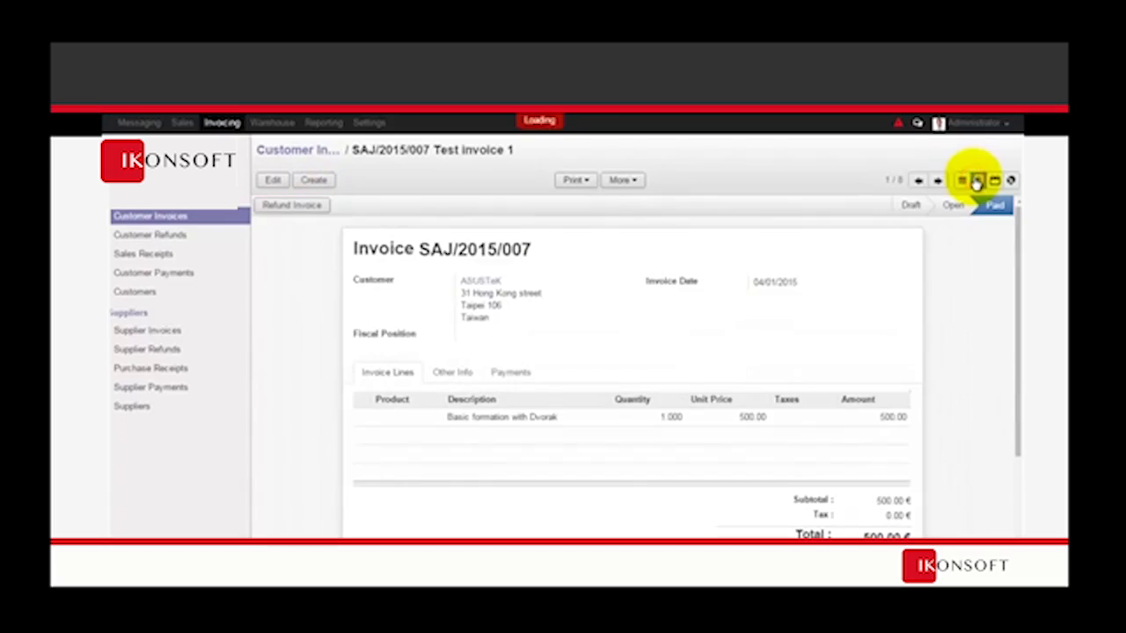
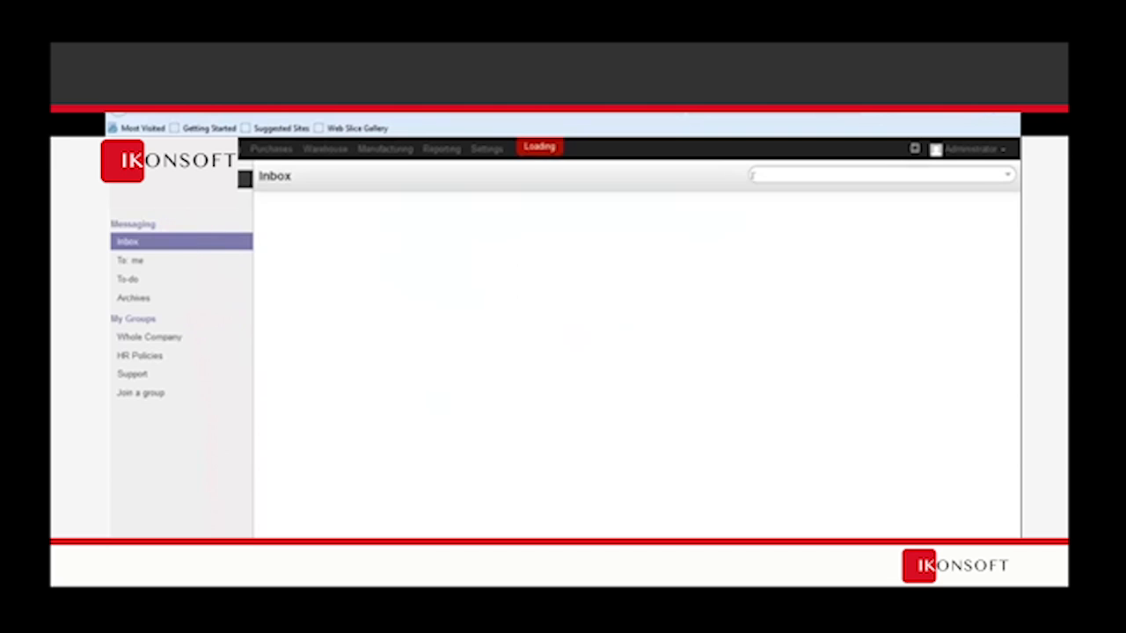
- Search the Sales products for "pota" and open the Potato Chips product
{"action": "left_click", "coordinate": [141, 375]}
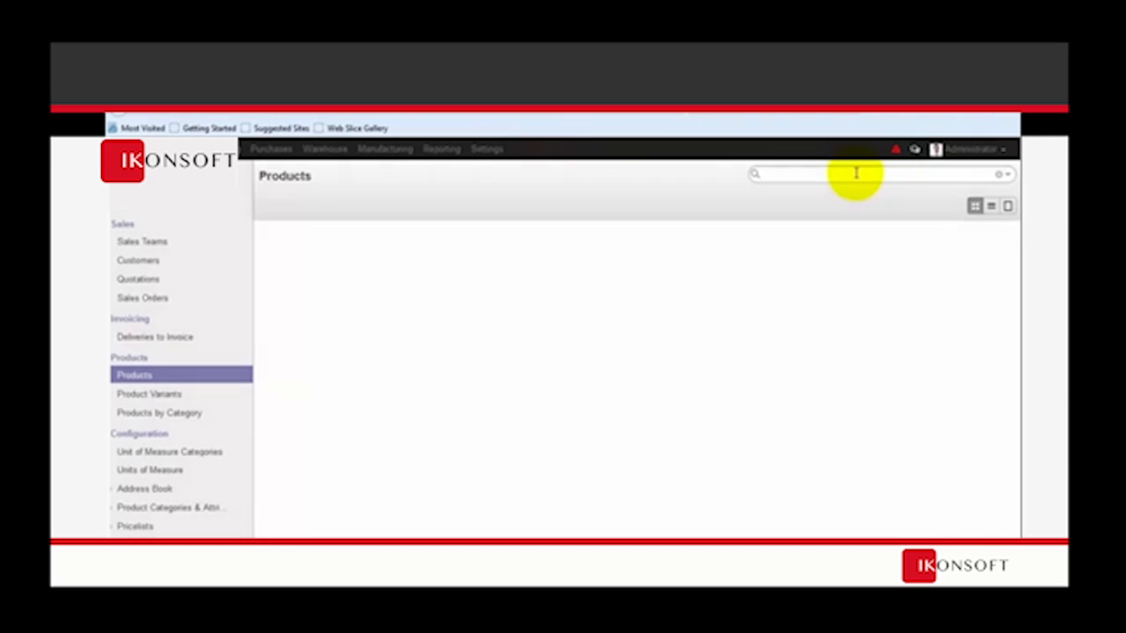
{"action": "left_click", "coordinate": [855, 173]}
{"action": "type", "text": "p"}
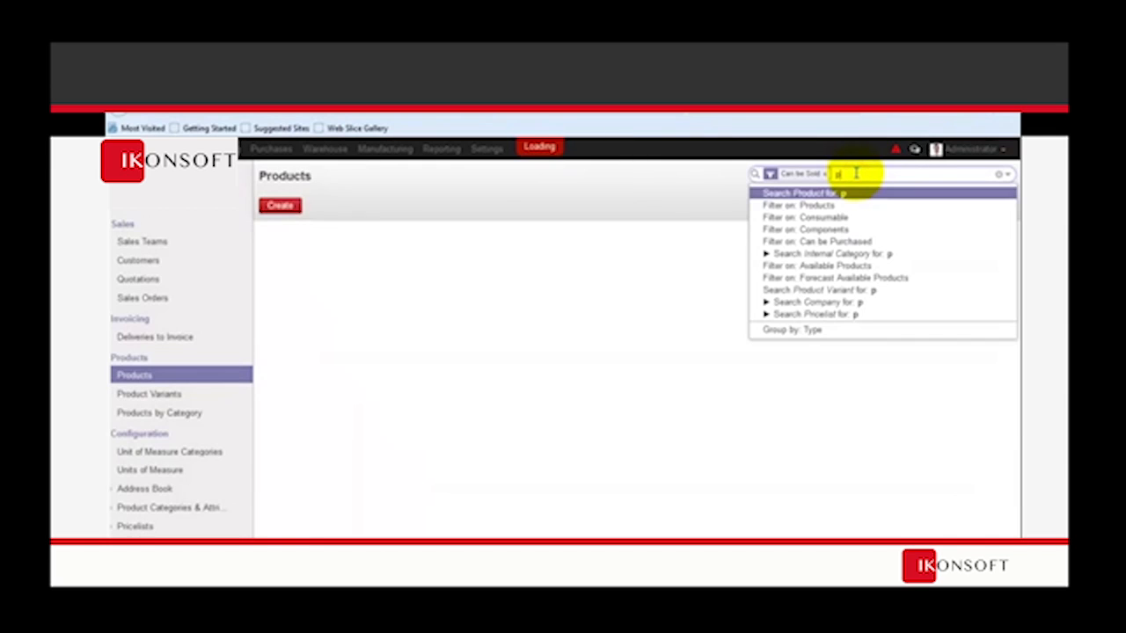
{"action": "type", "text": "ota"}
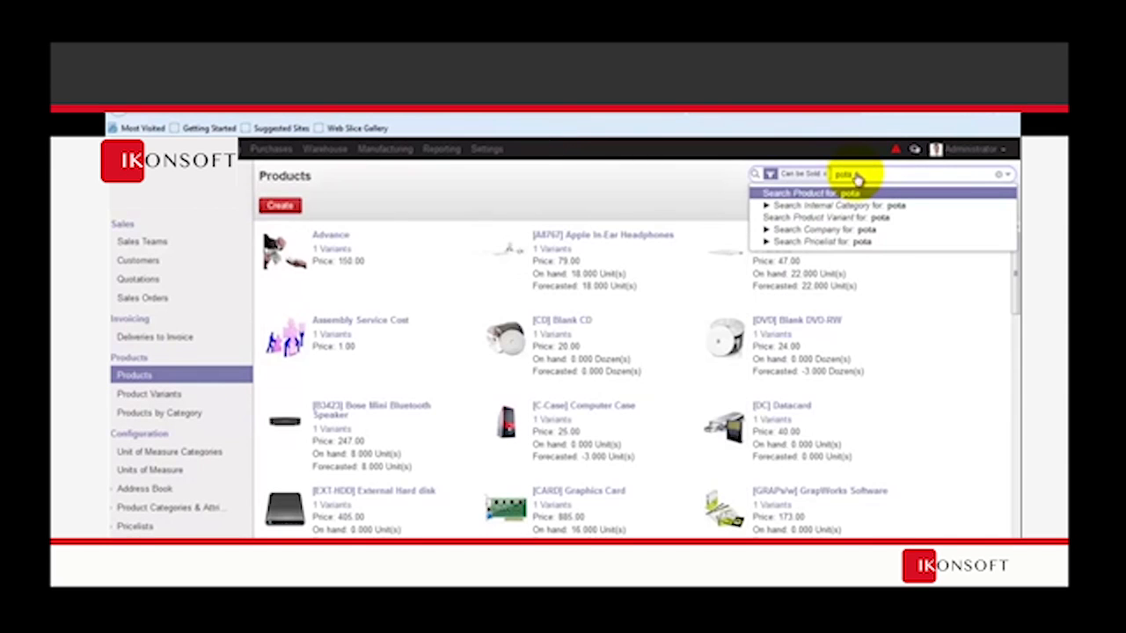
{"action": "key", "text": "Return"}
{"action": "left_click", "coordinate": [352, 237]}
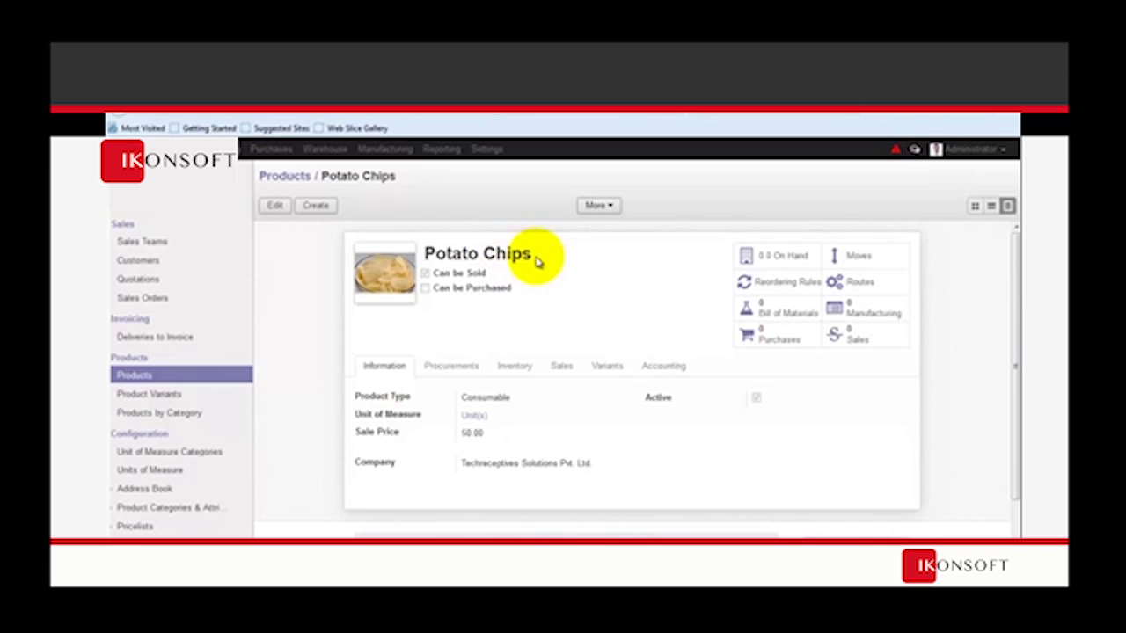
- Start a new product named Fresh Potatoes that cannot be sold, and set its cost price to 25
{"action": "left_click", "coordinate": [296, 182]}
{"action": "left_click", "coordinate": [280, 206]}
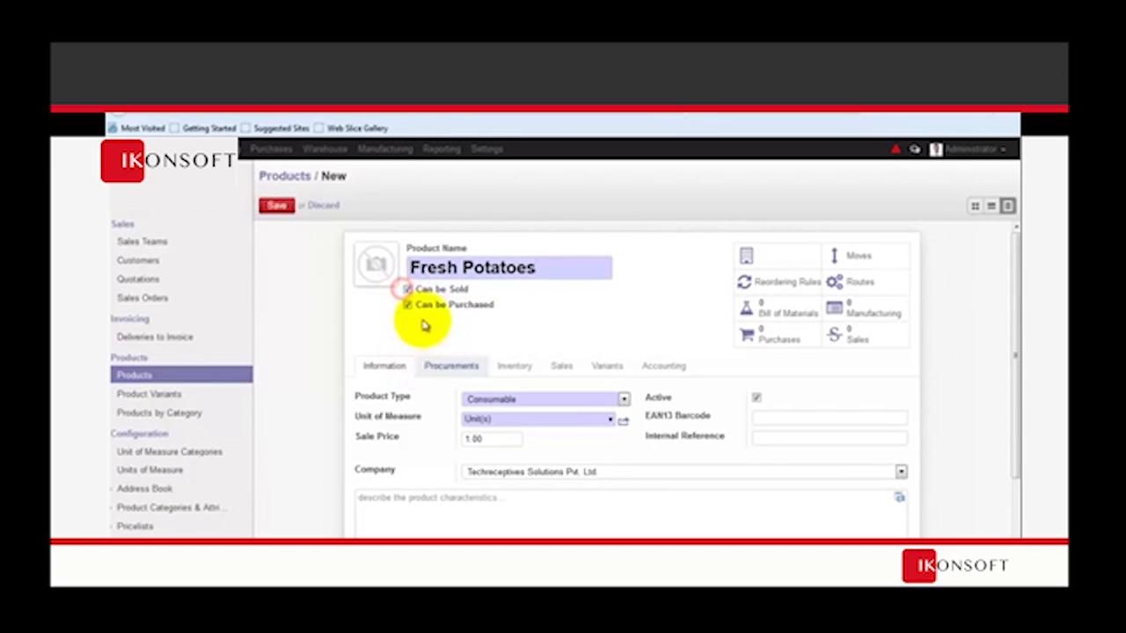
{"action": "left_click", "coordinate": [408, 291]}
{"action": "left_click", "coordinate": [444, 365]}
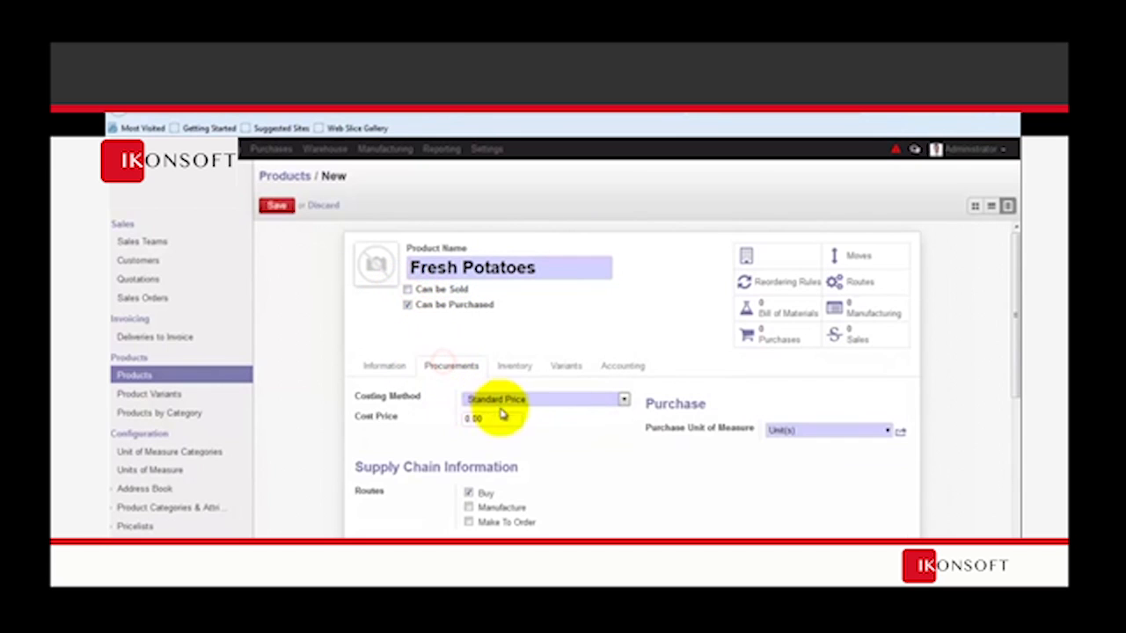
{"action": "left_click", "coordinate": [493, 419]}
{"action": "type", "text": "2"}
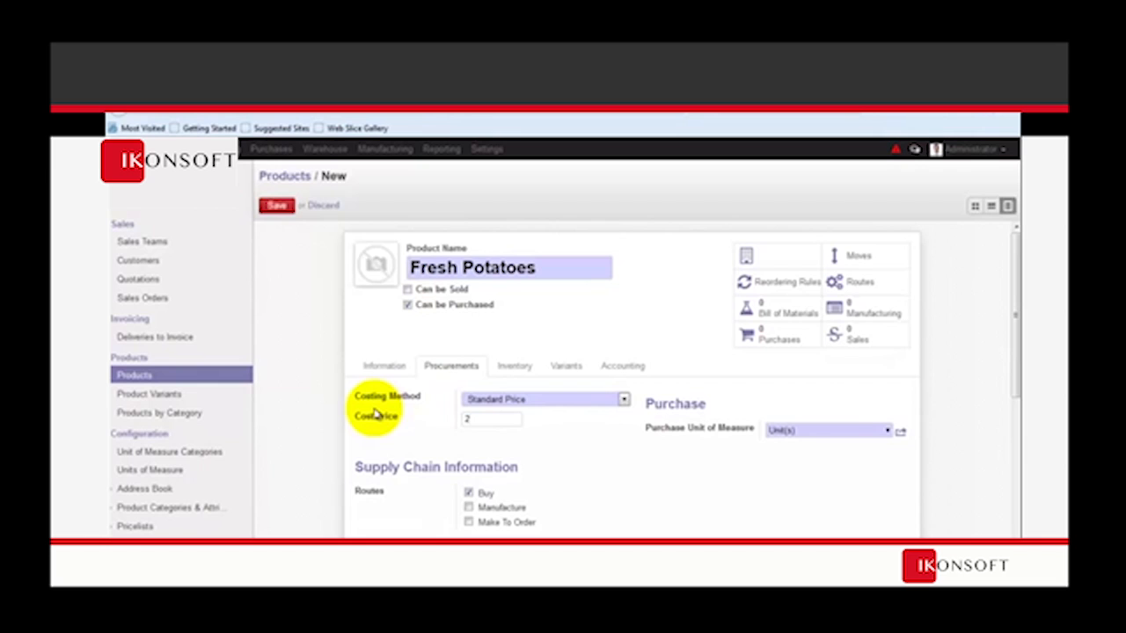
{"action": "type", "text": "5"}
- Add ASUSTeK as a supplier of Fresh Potatoes with a minimal quantity of 5
{"action": "scroll", "coordinate": [536, 484], "scroll_direction": "down", "scroll_amount": 3}
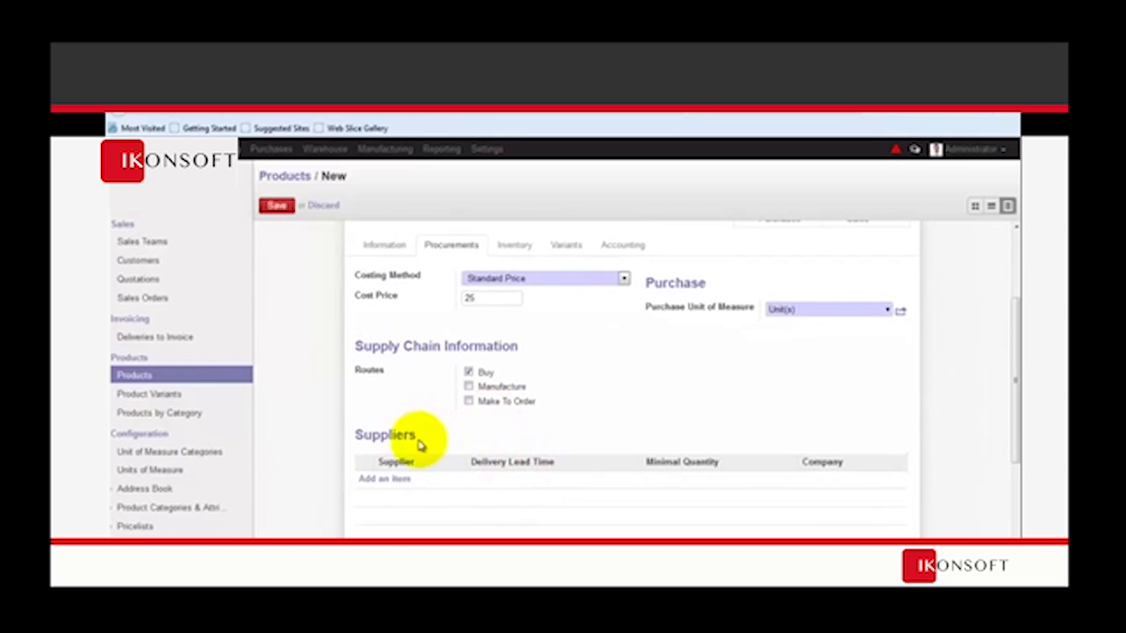
{"action": "left_click", "coordinate": [378, 478]}
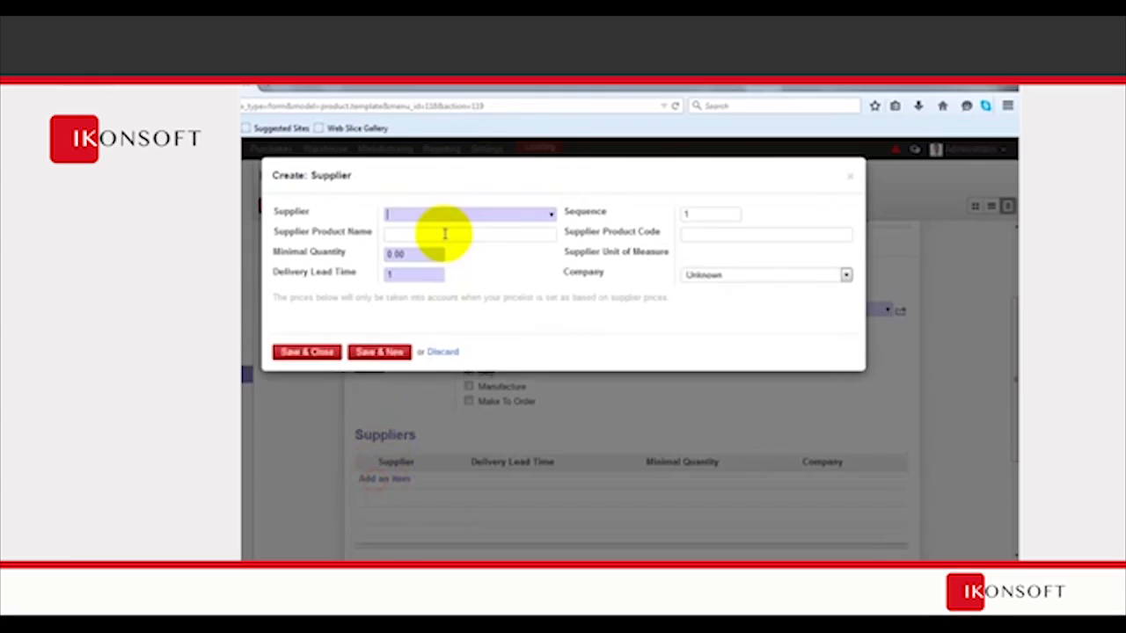
{"action": "left_click", "coordinate": [548, 214]}
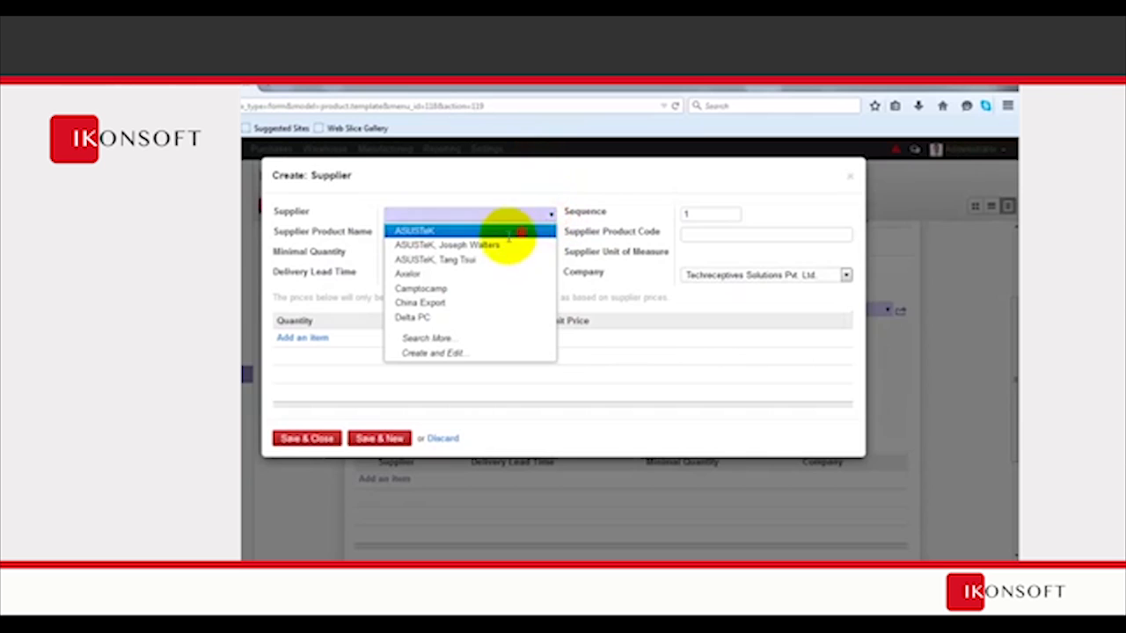
{"action": "left_click", "coordinate": [522, 232]}
{"action": "double_click", "coordinate": [408, 255]}
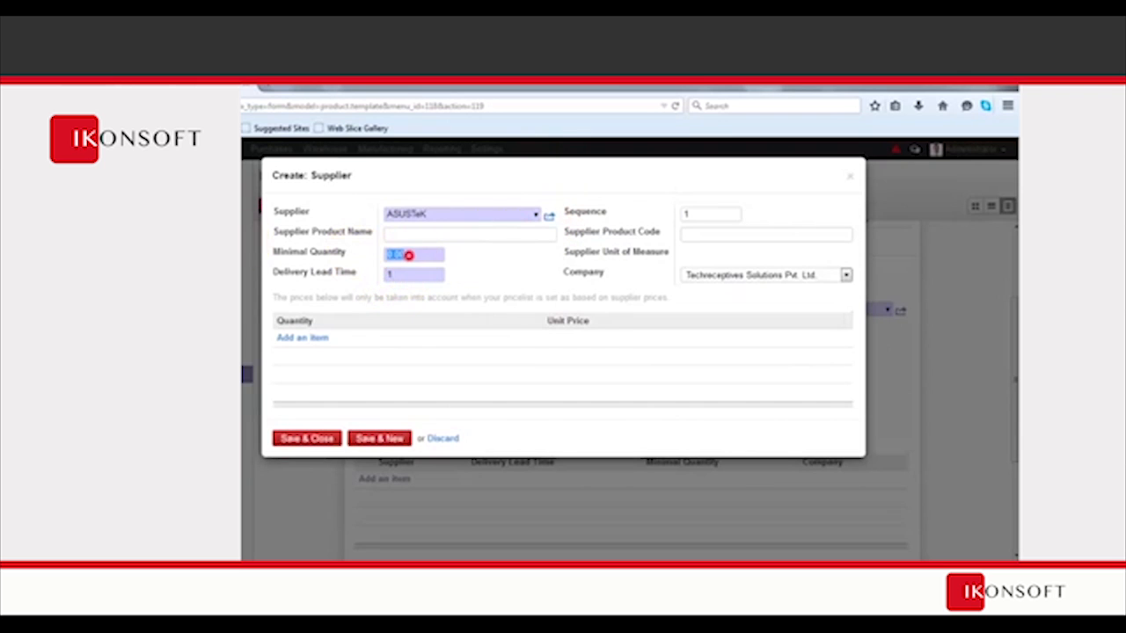
{"action": "left_click", "coordinate": [305, 437]}
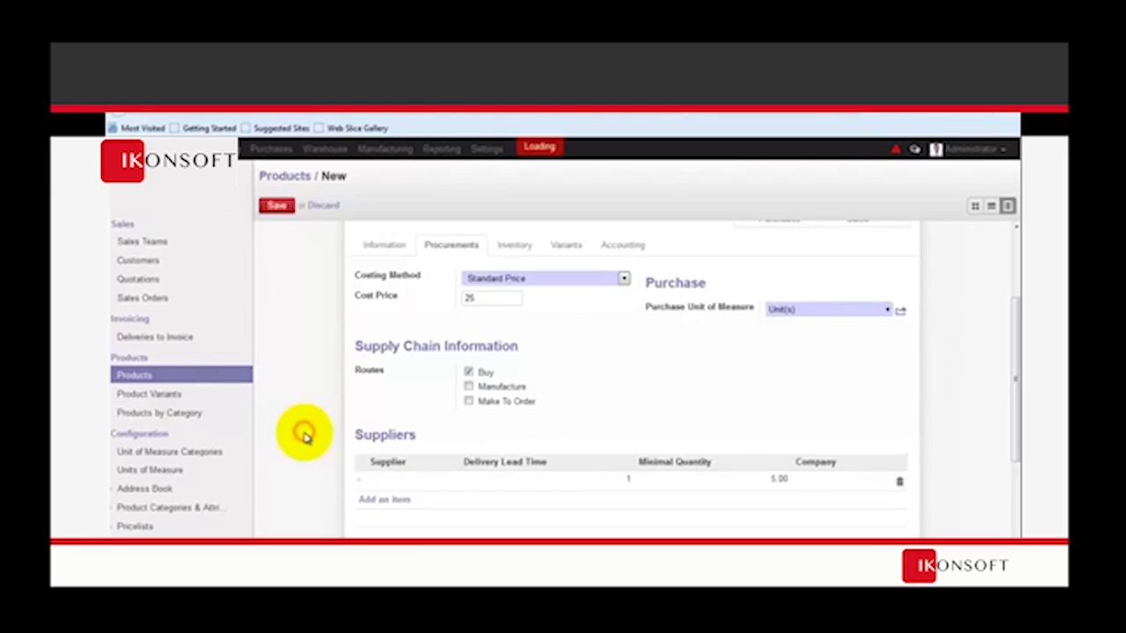
- Set the unit of measure of Fresh Potatoes to kg and save the product
{"action": "left_click", "coordinate": [393, 247]}
{"action": "left_click", "coordinate": [515, 328]}
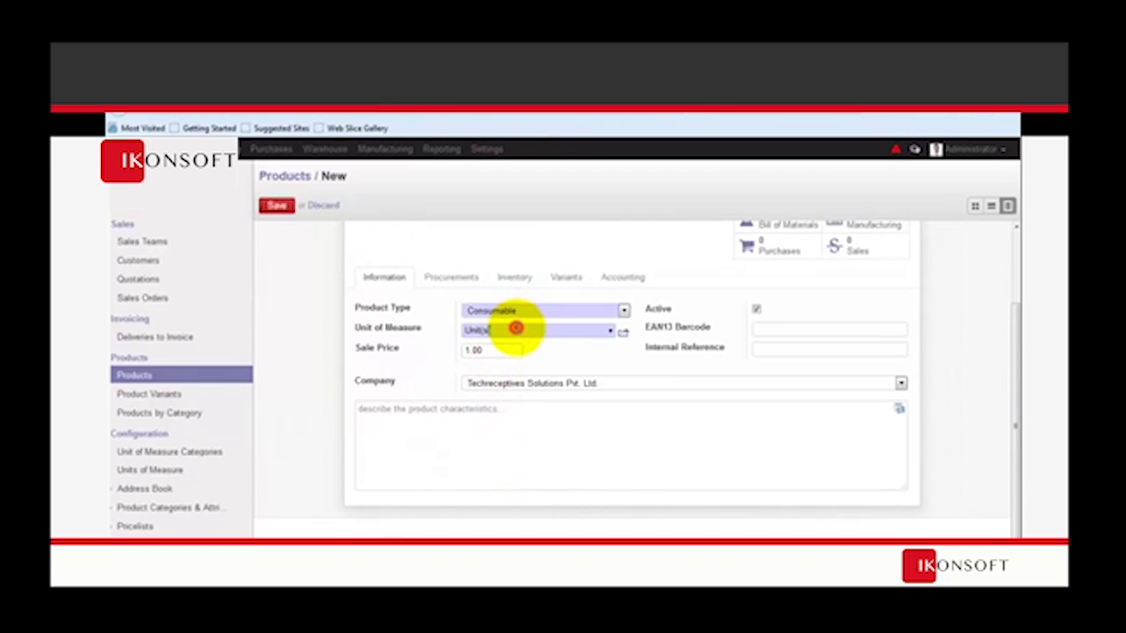
{"action": "type", "text": "kg"}
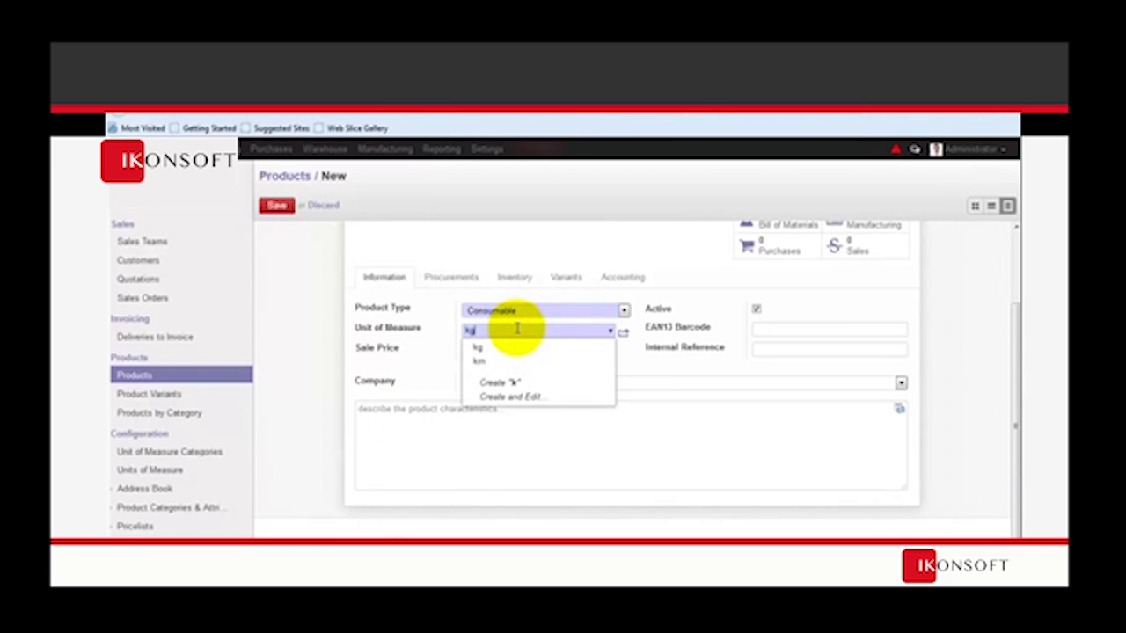
{"action": "left_click", "coordinate": [507, 350]}
{"action": "scroll", "coordinate": [493, 352], "scroll_direction": "up", "scroll_amount": 2}
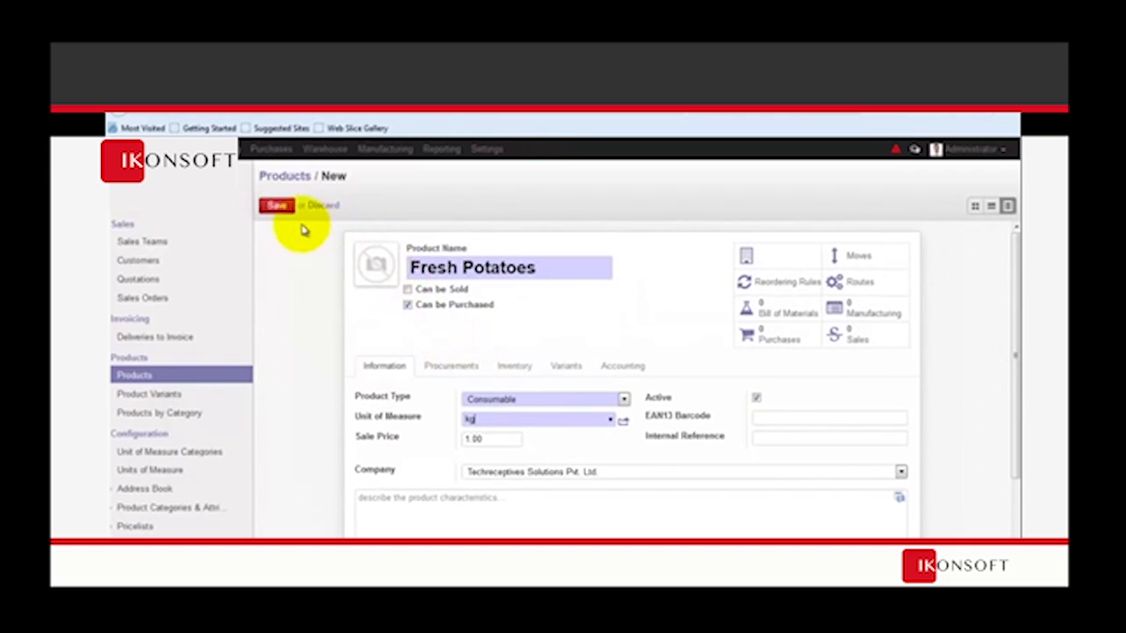
{"action": "left_click", "coordinate": [278, 205]}
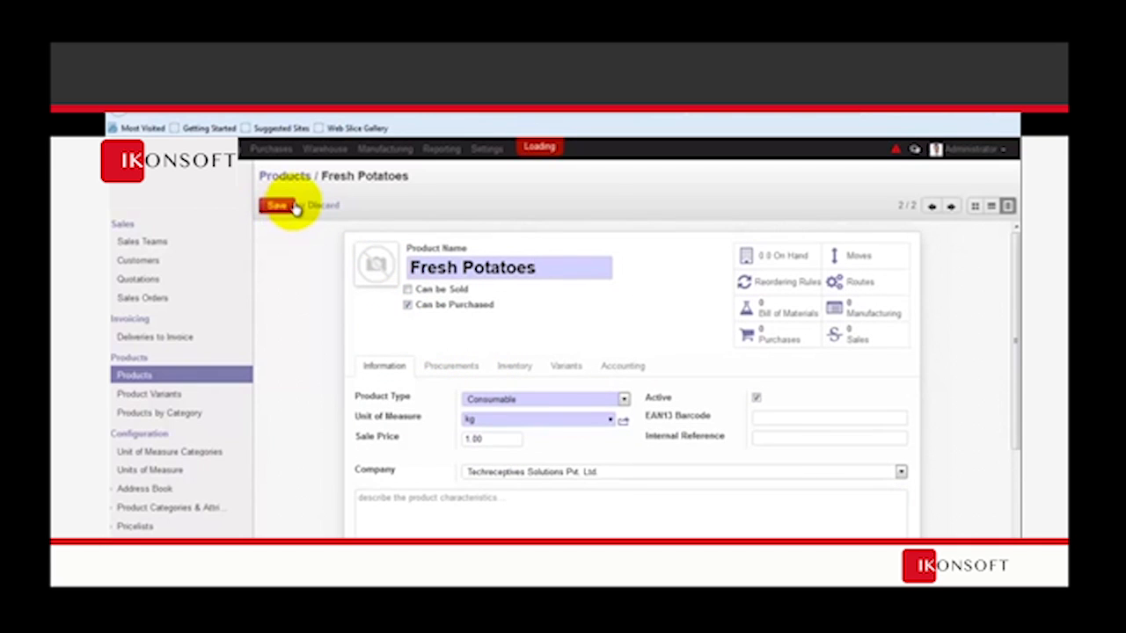
- Start a new product named Salt that cannot be sold, with kg as its unit of measure
{"action": "left_click", "coordinate": [309, 207]}
{"action": "type", "text": "Salt"}
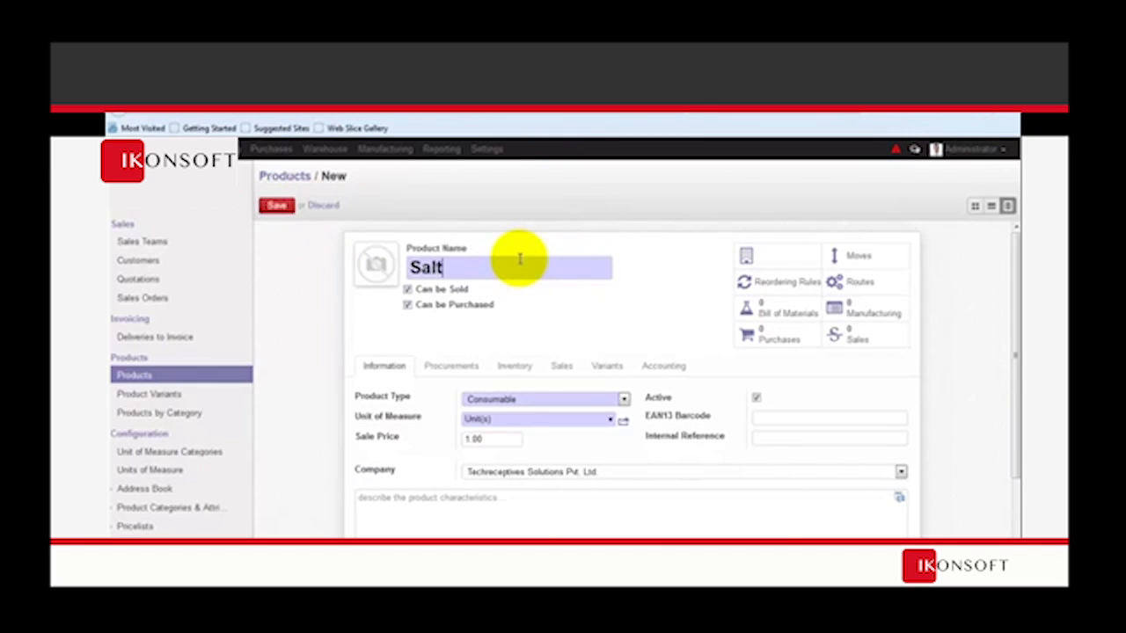
{"action": "left_click", "coordinate": [419, 289]}
{"action": "left_click", "coordinate": [506, 420]}
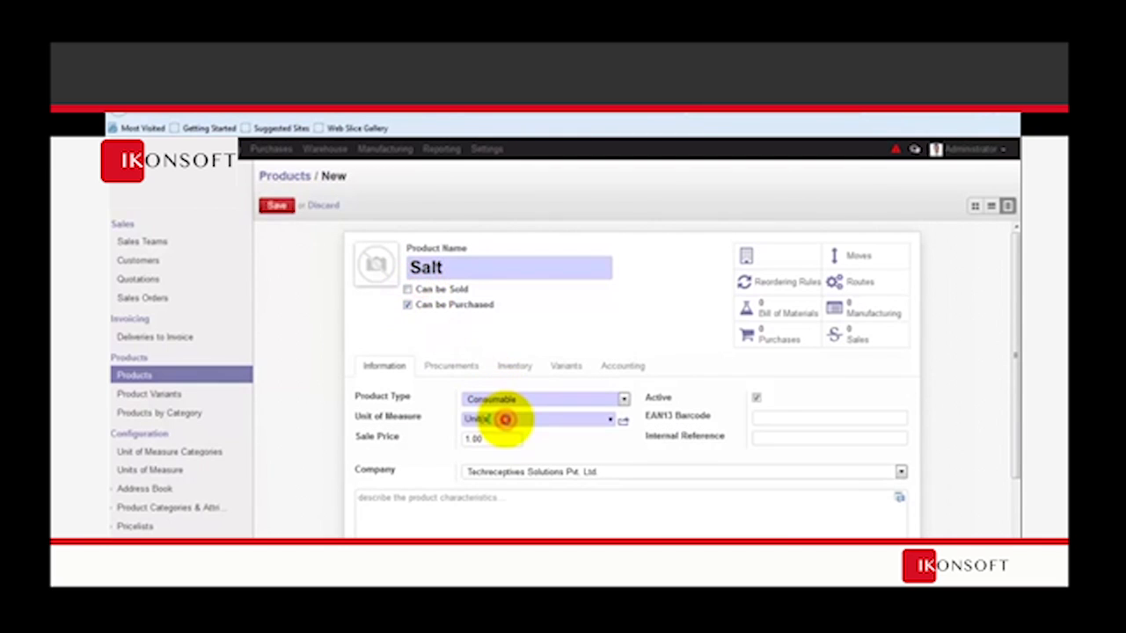
{"action": "type", "text": "k"}
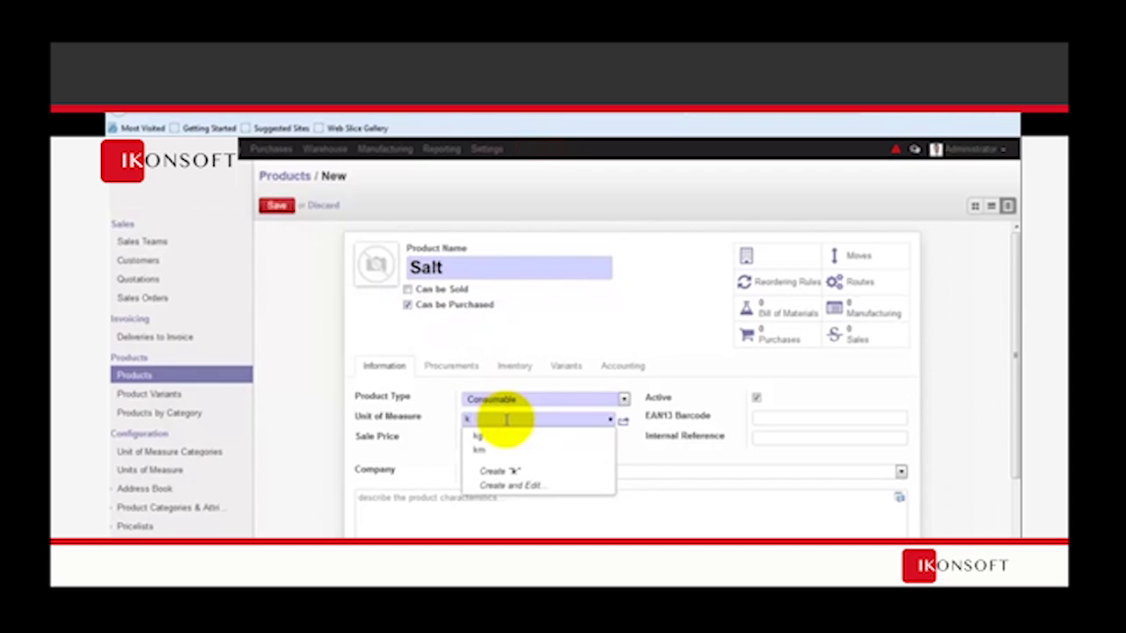
{"action": "left_click", "coordinate": [491, 436]}
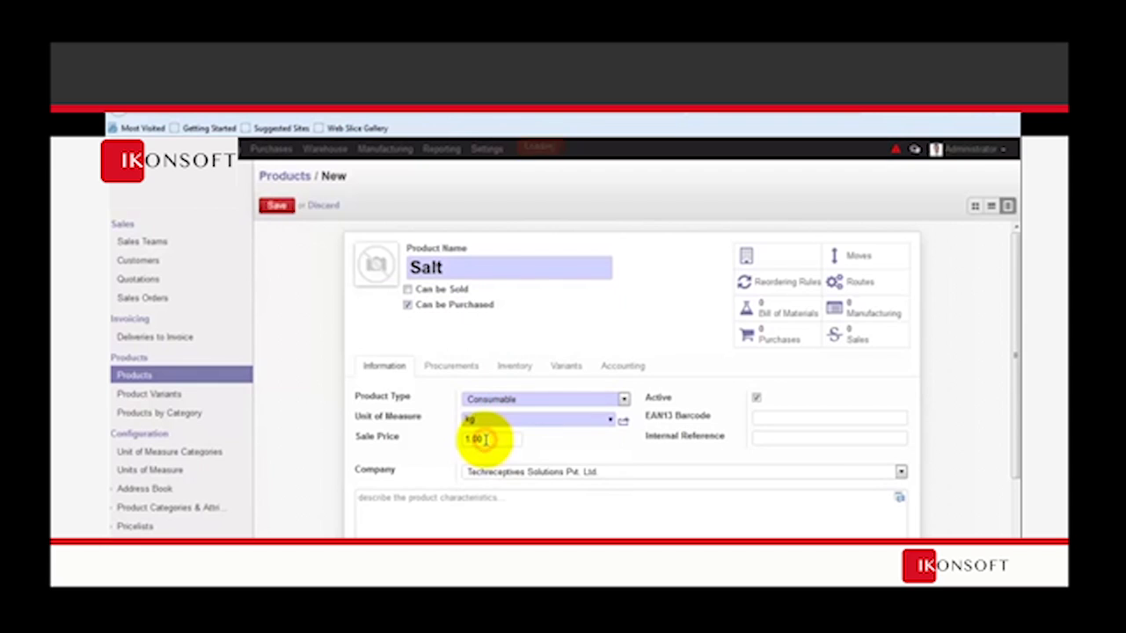
- Set the cost price of Salt to 10 and save the product
{"action": "left_click", "coordinate": [451, 365]}
{"action": "scroll", "coordinate": [385, 387], "scroll_direction": "down", "scroll_amount": 1}
{"action": "scroll", "coordinate": [380, 387], "scroll_direction": "up", "scroll_amount": 1}
{"action": "left_click", "coordinate": [276, 206]}
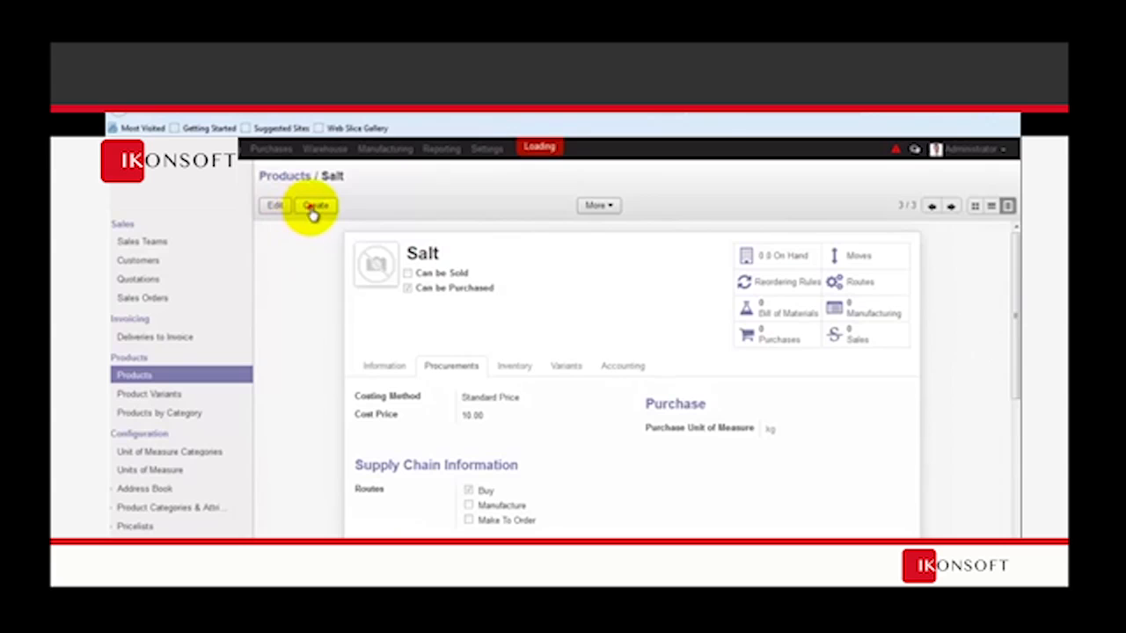
- Start another new product, enter Edible in its name, and exclude it from sale
{"action": "left_click", "coordinate": [312, 207]}
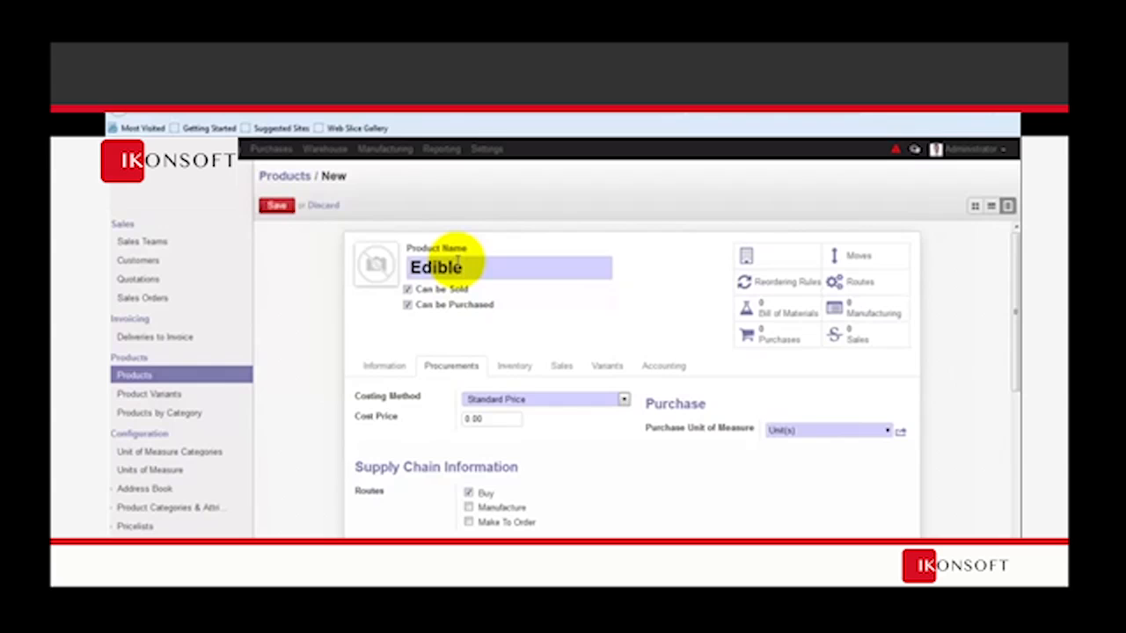
{"action": "scroll", "coordinate": [493, 299], "scroll_direction": "down", "scroll_amount": 1}
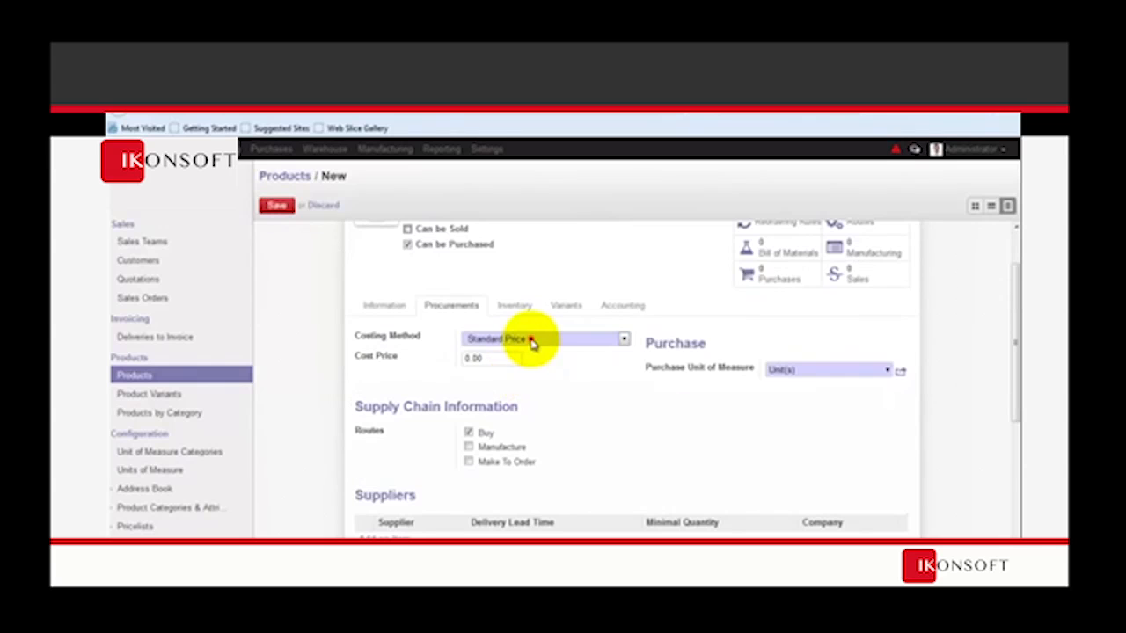
{"action": "left_click", "coordinate": [532, 338]}
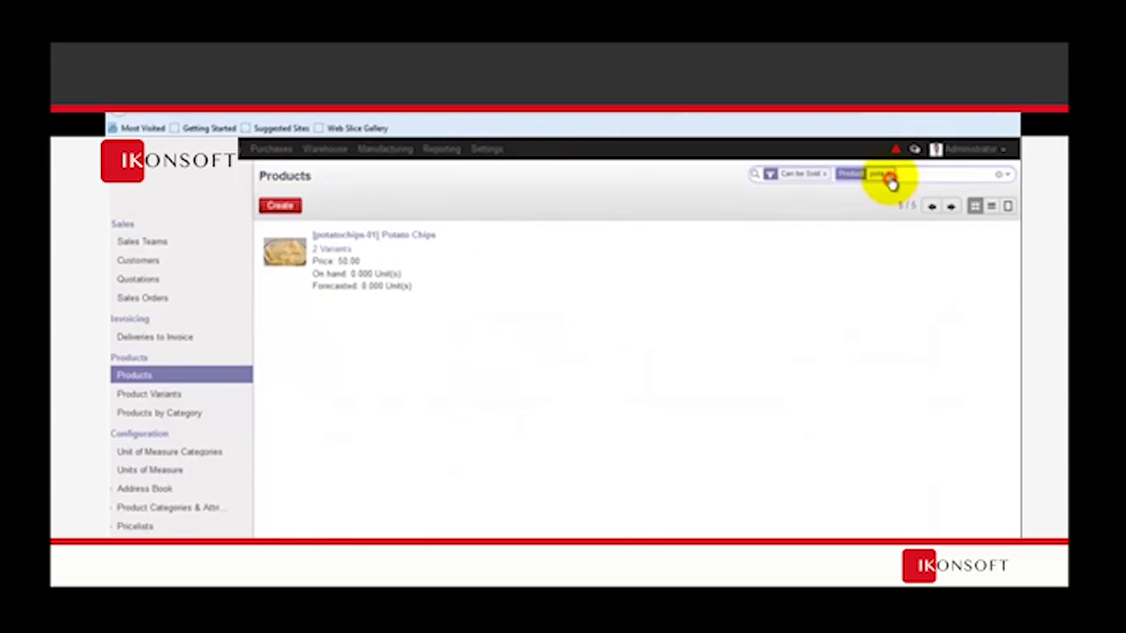
- Search the products for fresh, open Fresh Potatoes, and search the product list for salt
{"action": "left_click", "coordinate": [885, 175]}
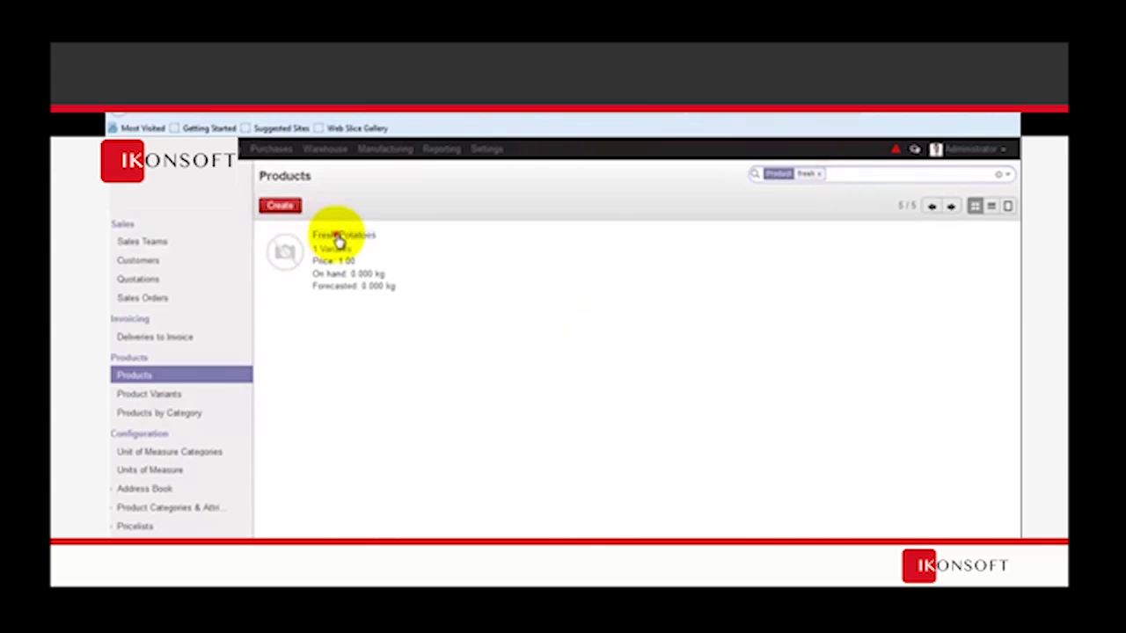
{"action": "left_click", "coordinate": [334, 234]}
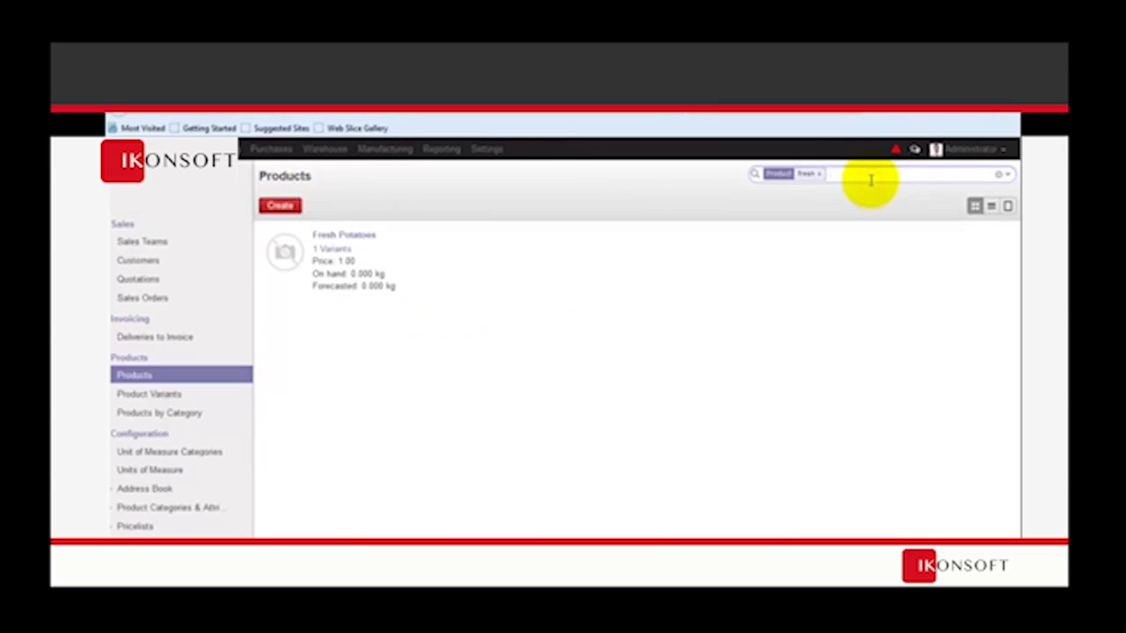
{"action": "key", "text": "BackSpace"}
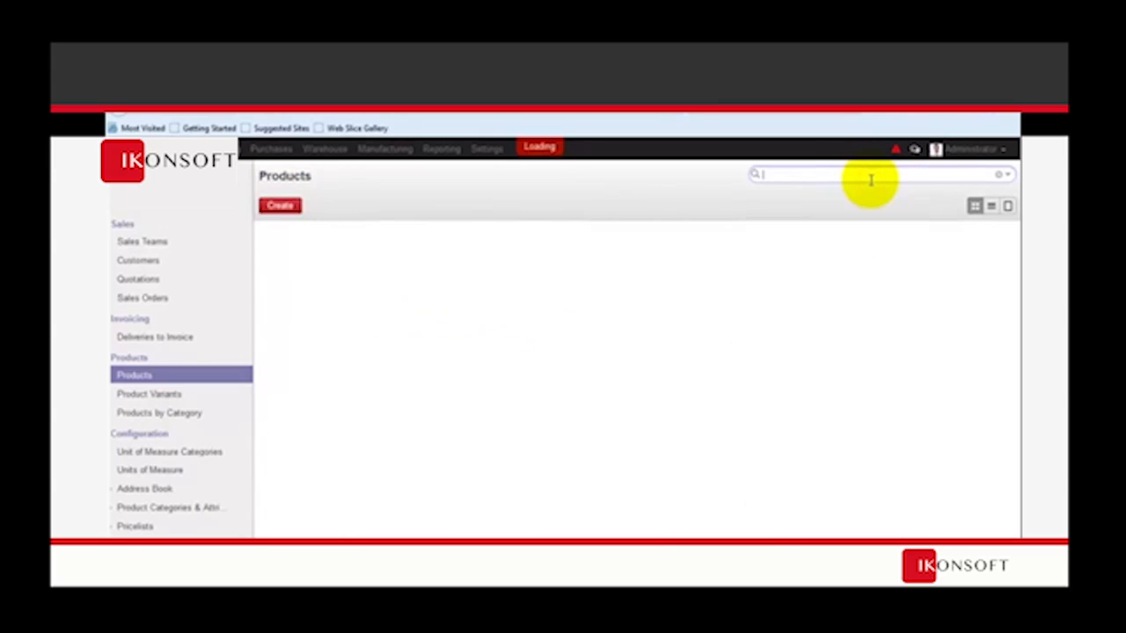
{"action": "type", "text": "salt"}
{"action": "key", "text": "Return"}
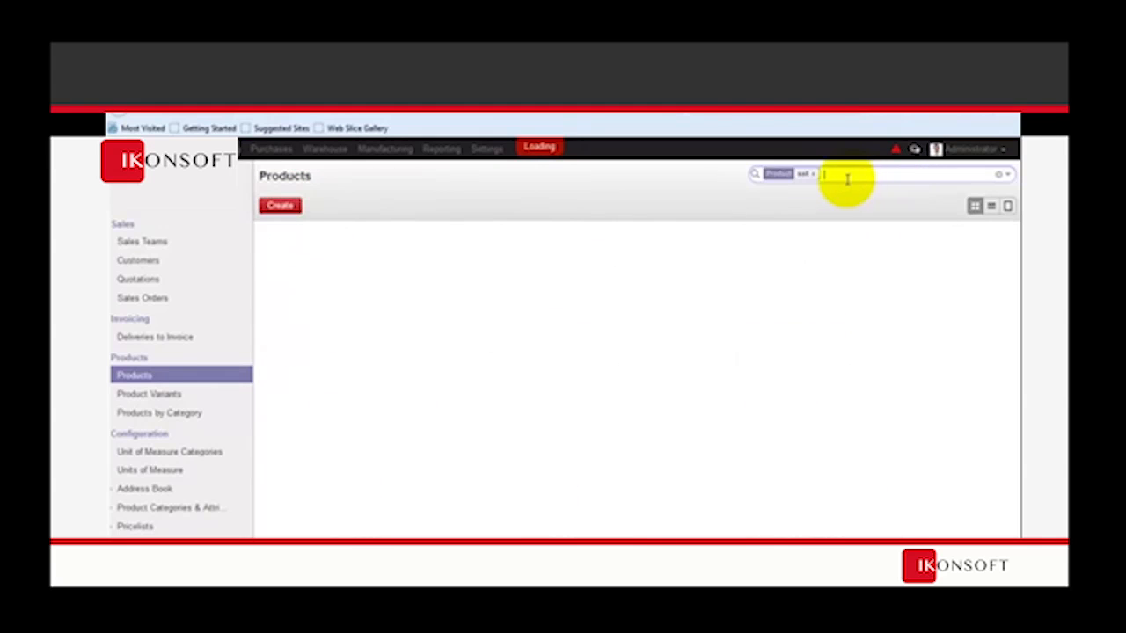
- Search the products for oil, look at the edible ingredient products, and return to the product list
{"action": "left_click", "coordinate": [813, 176]}
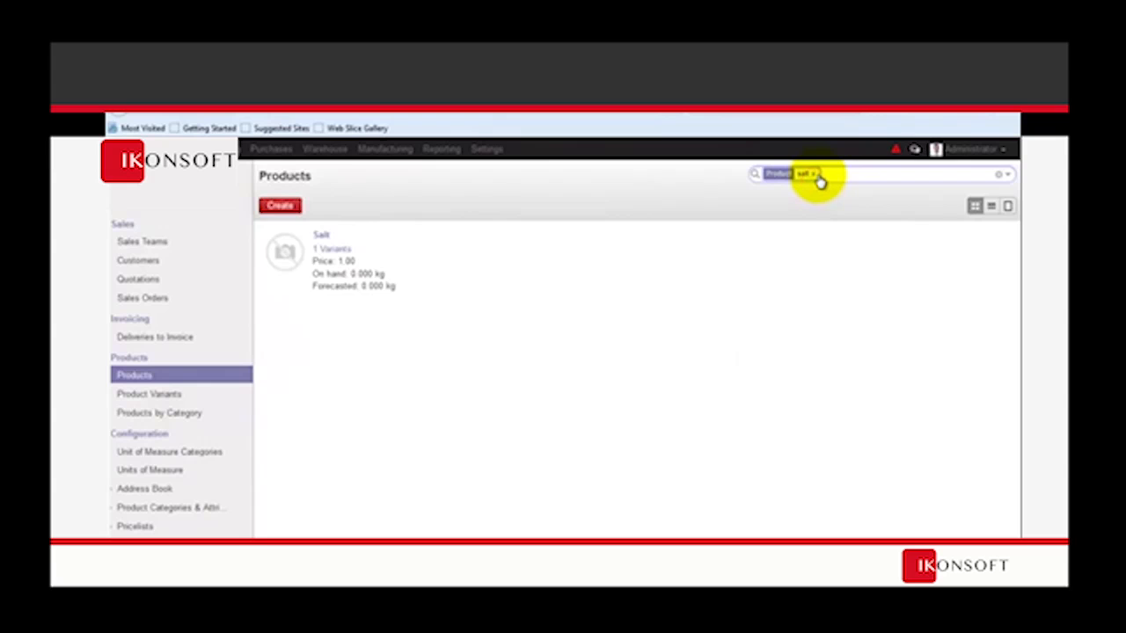
{"action": "left_click", "coordinate": [814, 174]}
{"action": "type", "text": "oil"}
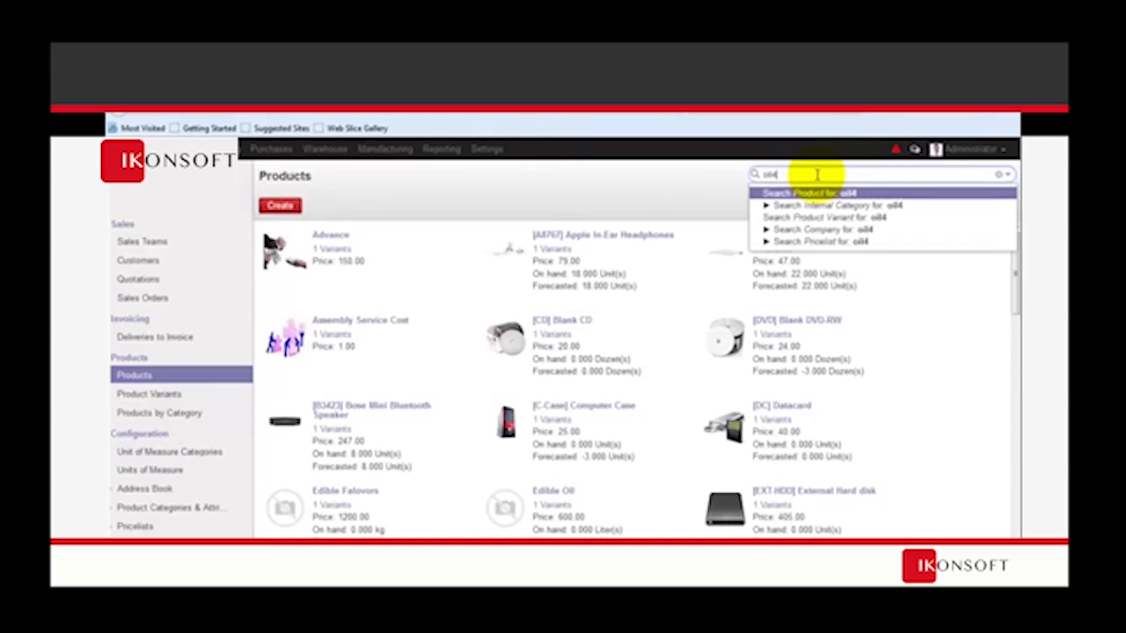
{"action": "key", "text": "Return"}
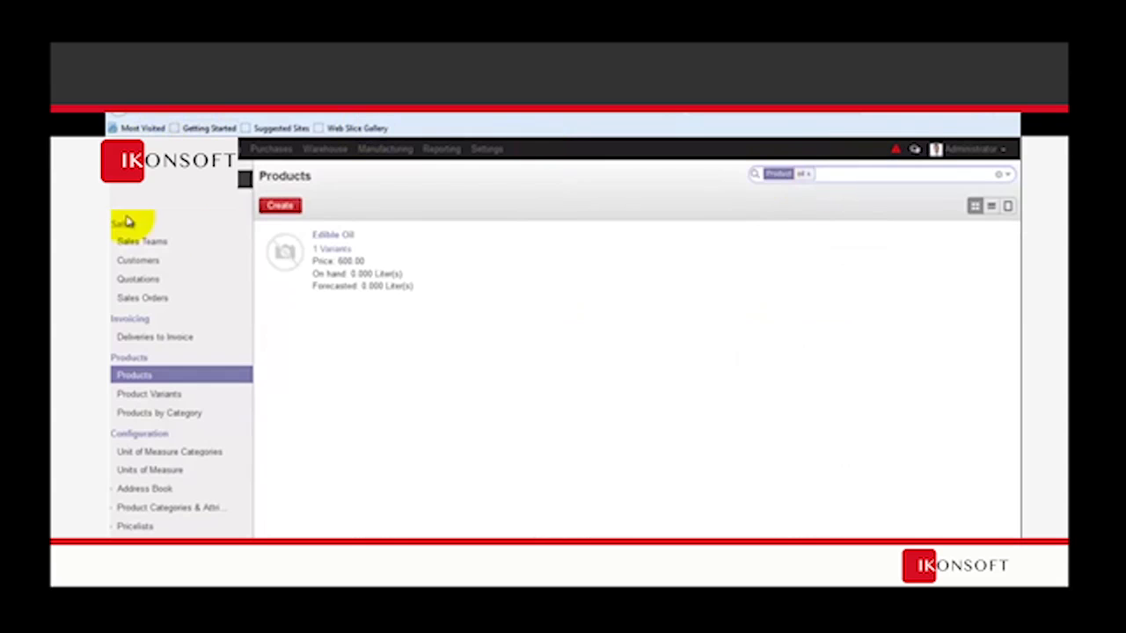
{"action": "left_click", "coordinate": [339, 234]}
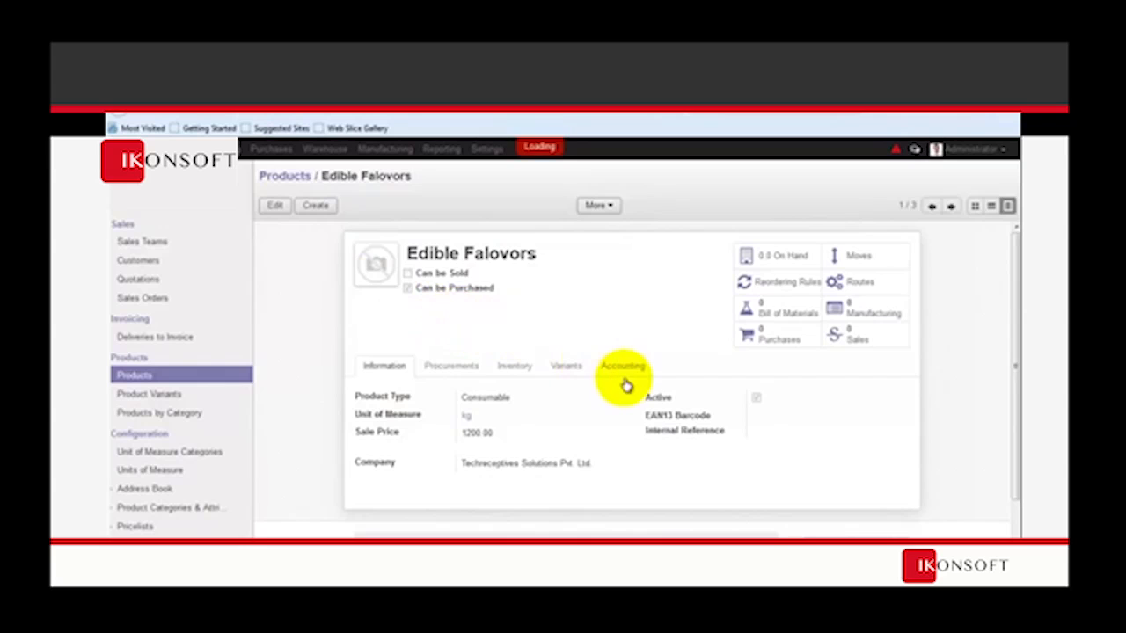
{"action": "left_click", "coordinate": [285, 178]}
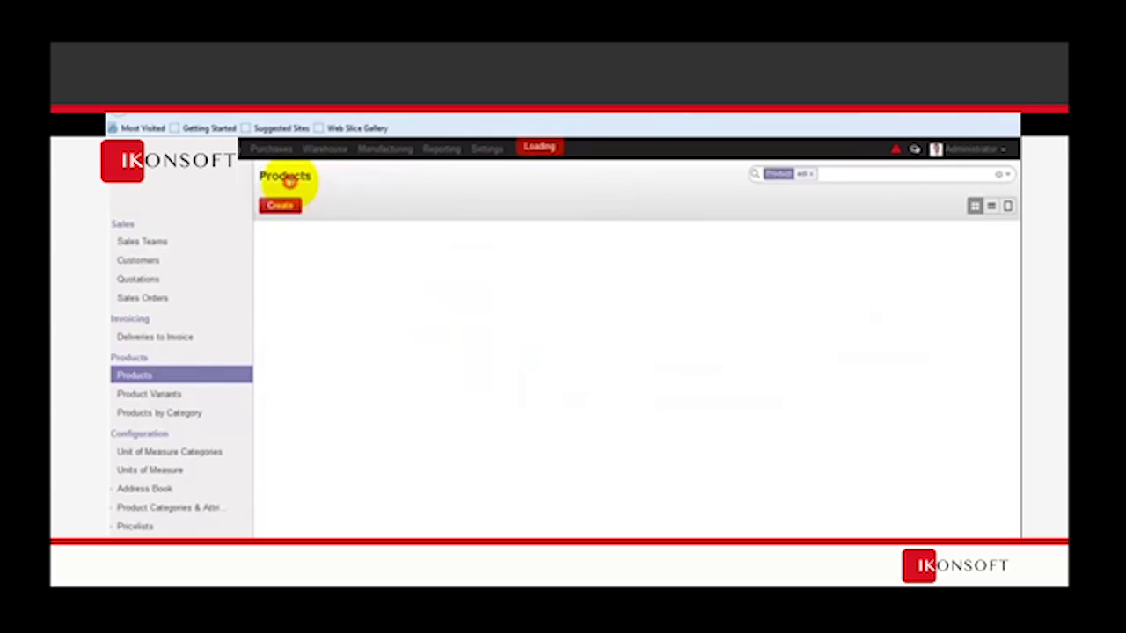
- Search the products for pota and open the Potato Chips product
{"action": "left_click", "coordinate": [811, 173]}
{"action": "type", "text": "pota"}
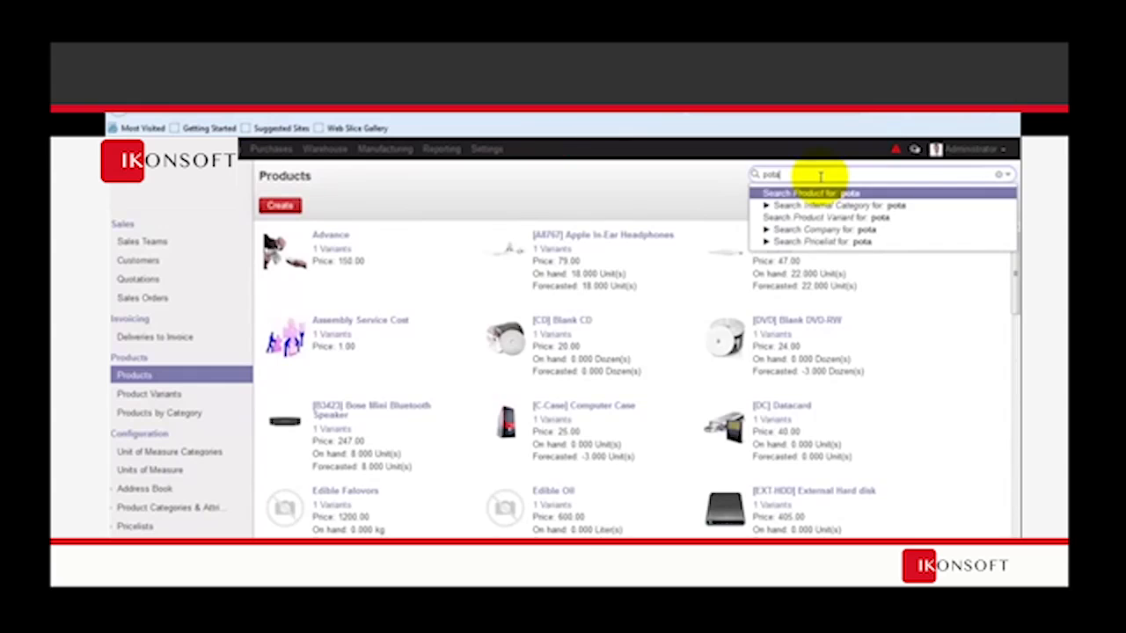
{"action": "key", "text": "Return"}
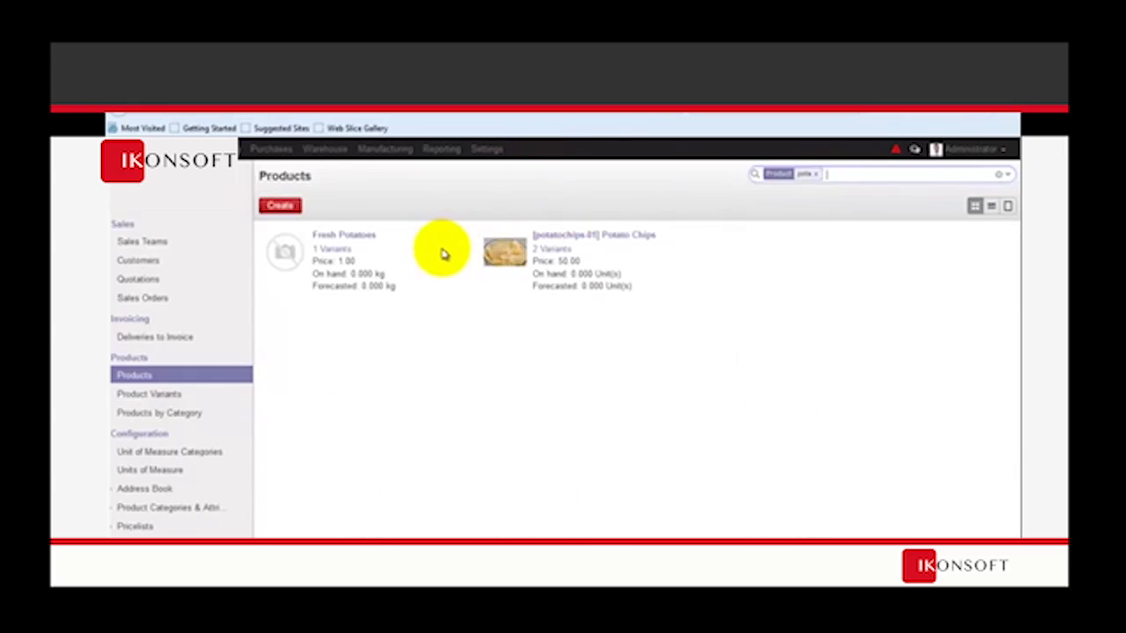
{"action": "left_click", "coordinate": [553, 241]}
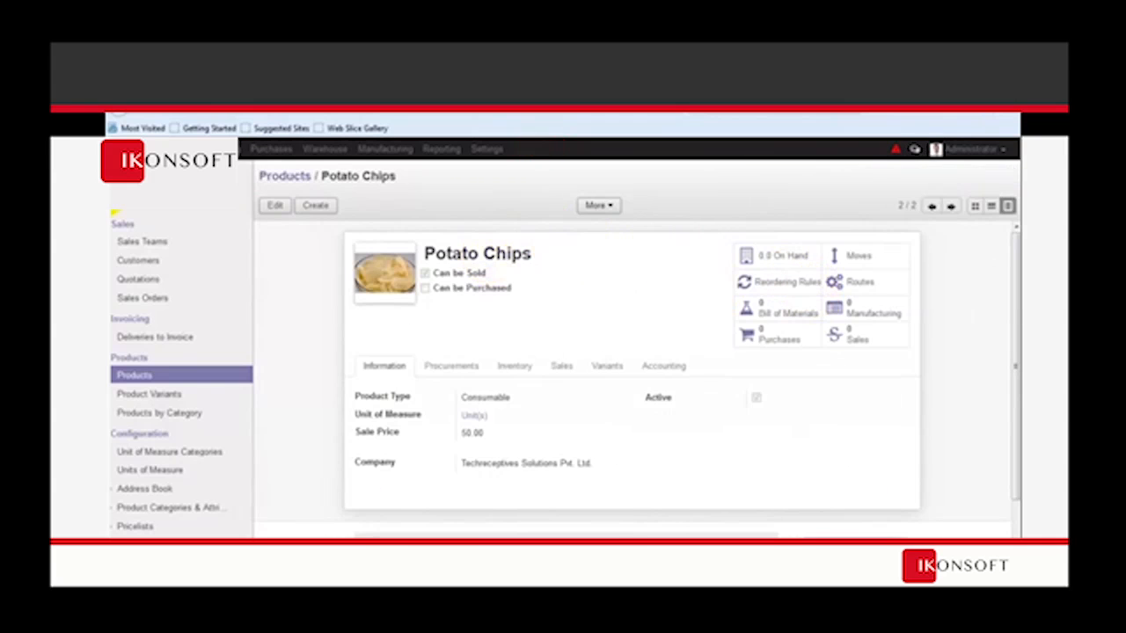
- Start a new bill of materials from the Potato Chips product
{"action": "left_click", "coordinate": [280, 208]}
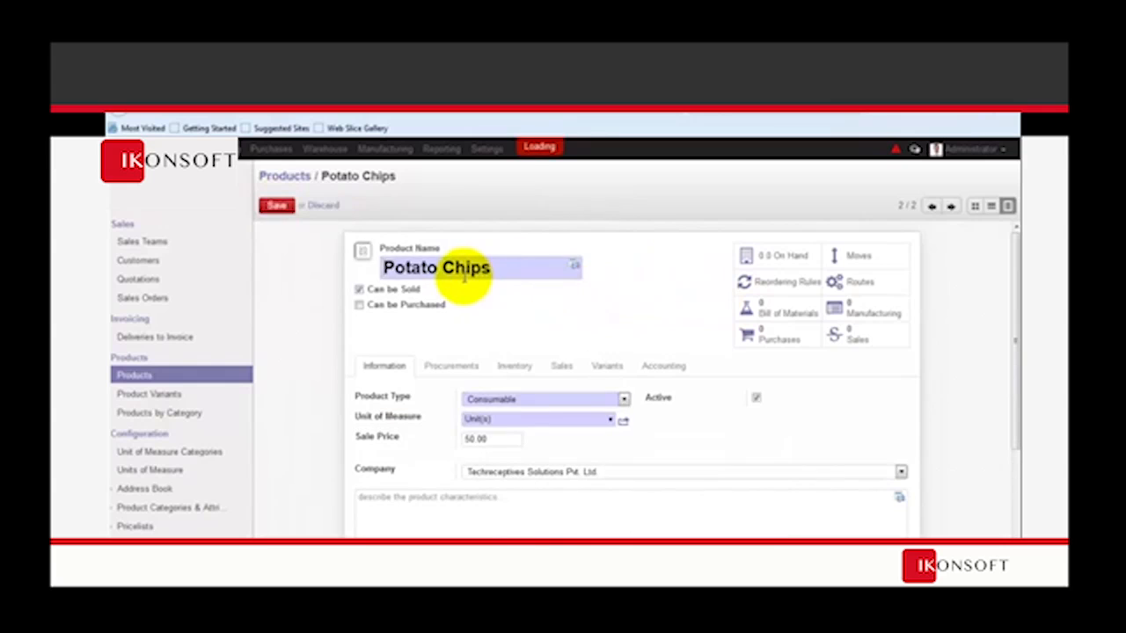
{"action": "left_click", "coordinate": [783, 316]}
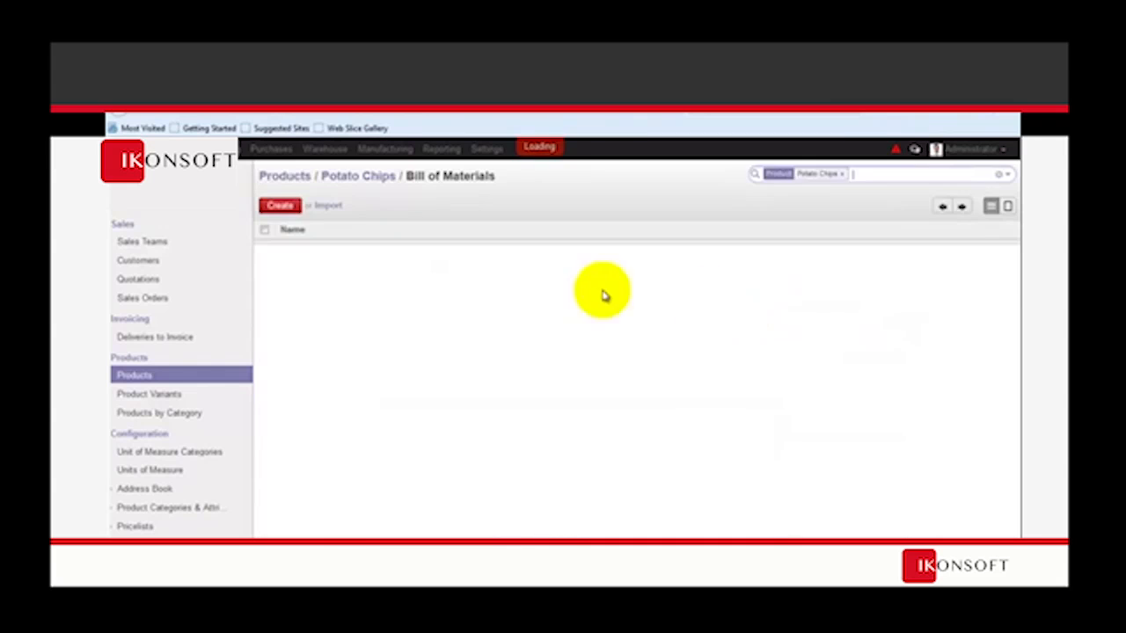
{"action": "left_click", "coordinate": [390, 278]}
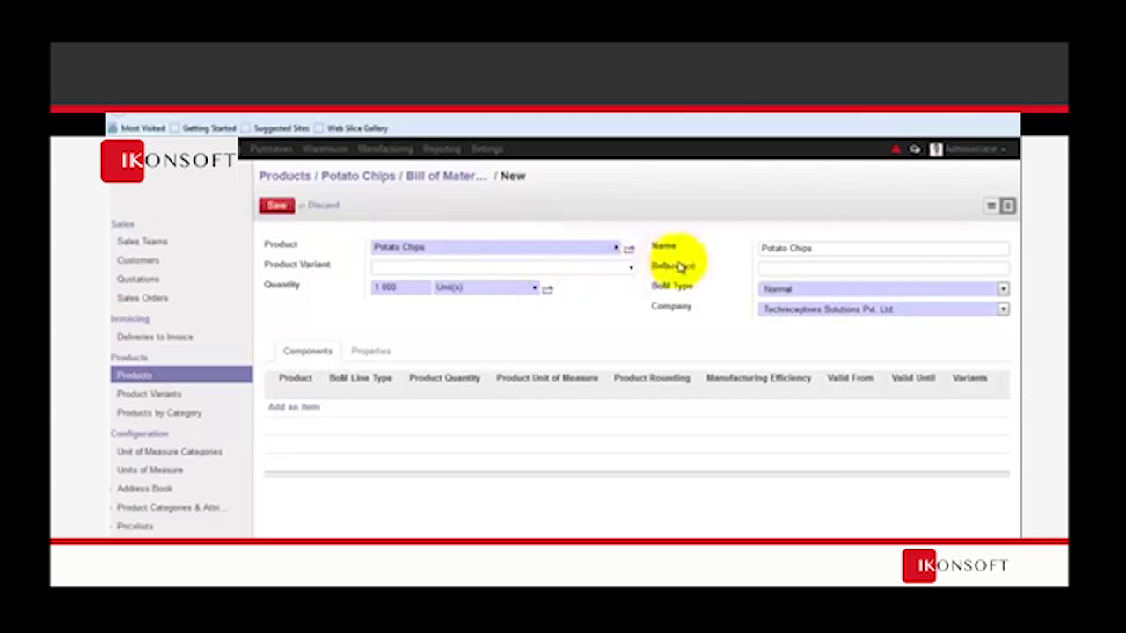
- Set the bill of materials quantity to 200 units, leaving the product variant empty and keeping the BoM type Normal
{"action": "left_click", "coordinate": [632, 269]}
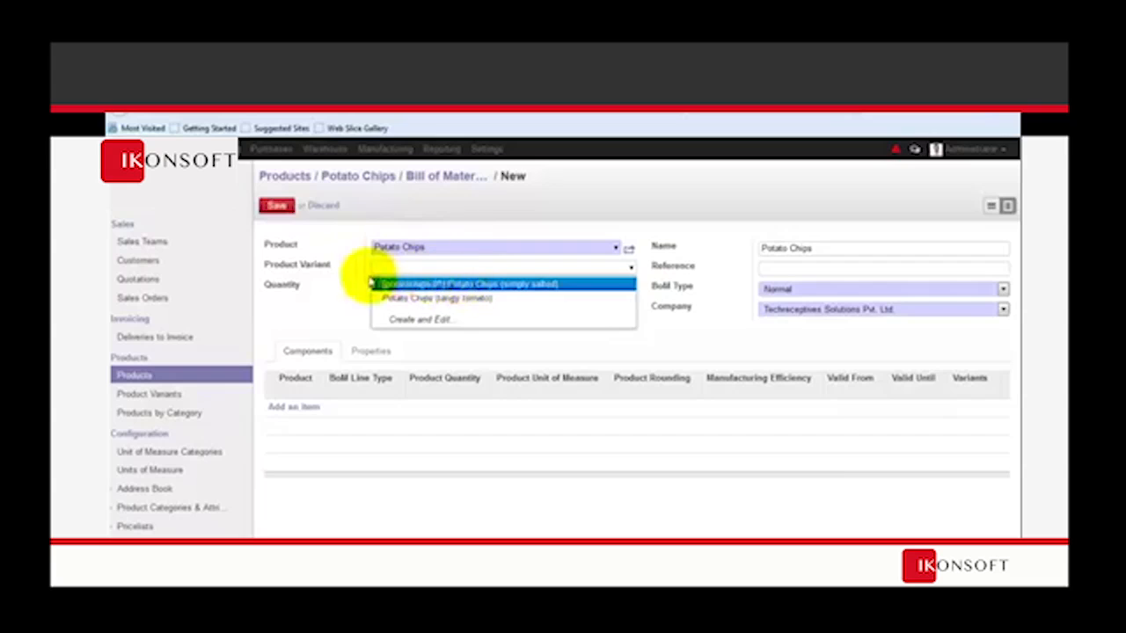
{"action": "left_click", "coordinate": [336, 284]}
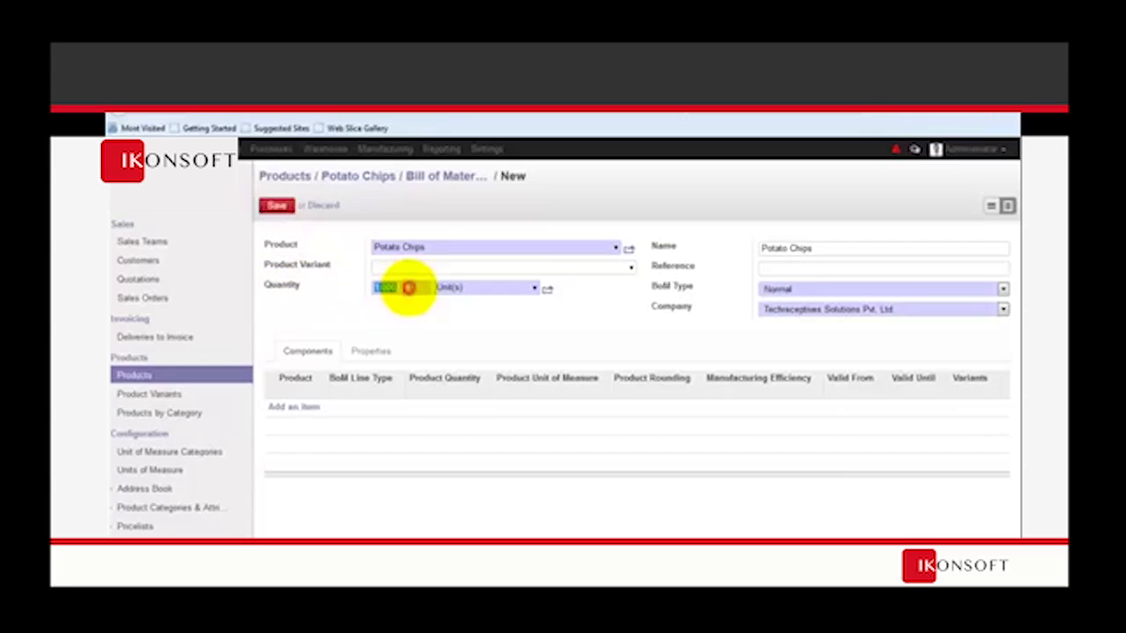
{"action": "left_click", "coordinate": [408, 288]}
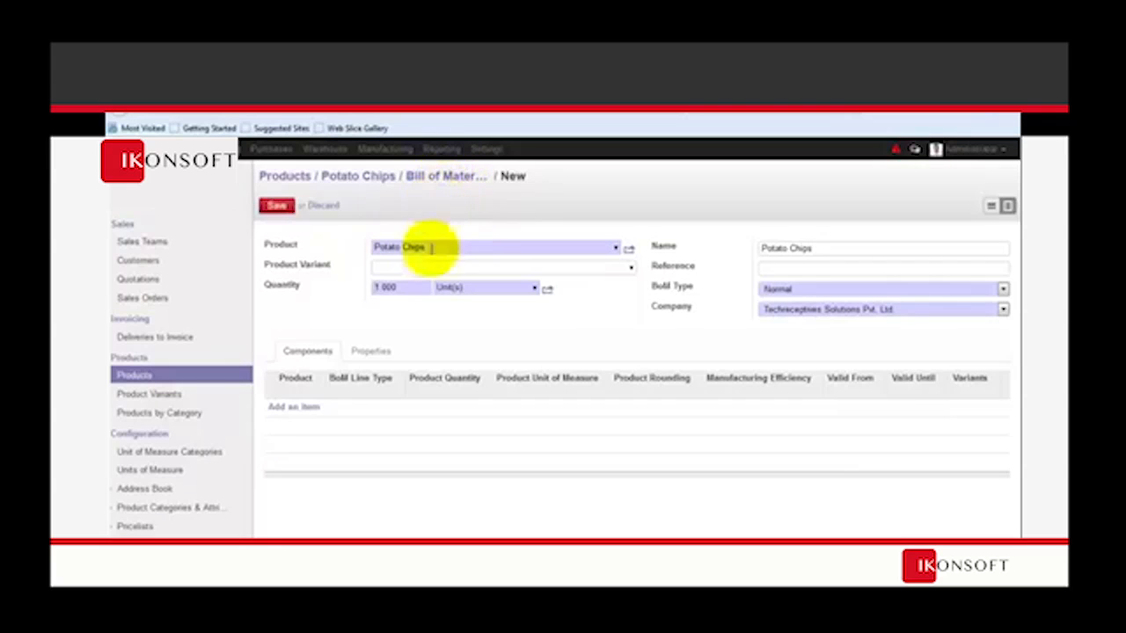
{"action": "left_click_drag", "start_coordinate": [412, 287], "coordinate": [295, 287]}
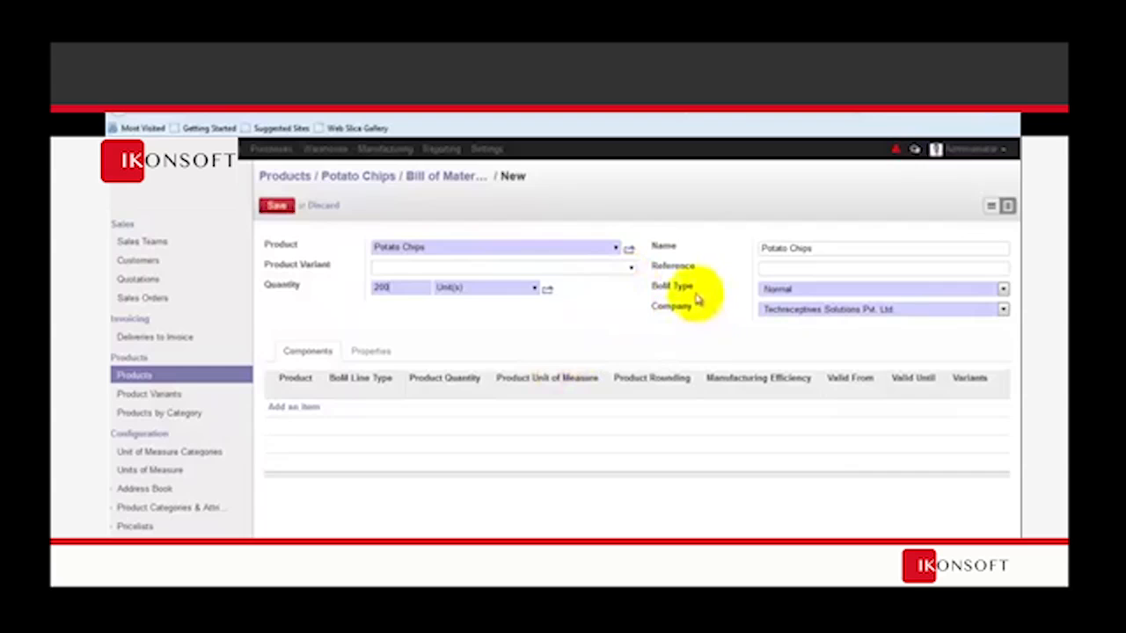
{"action": "left_click", "coordinate": [893, 294]}
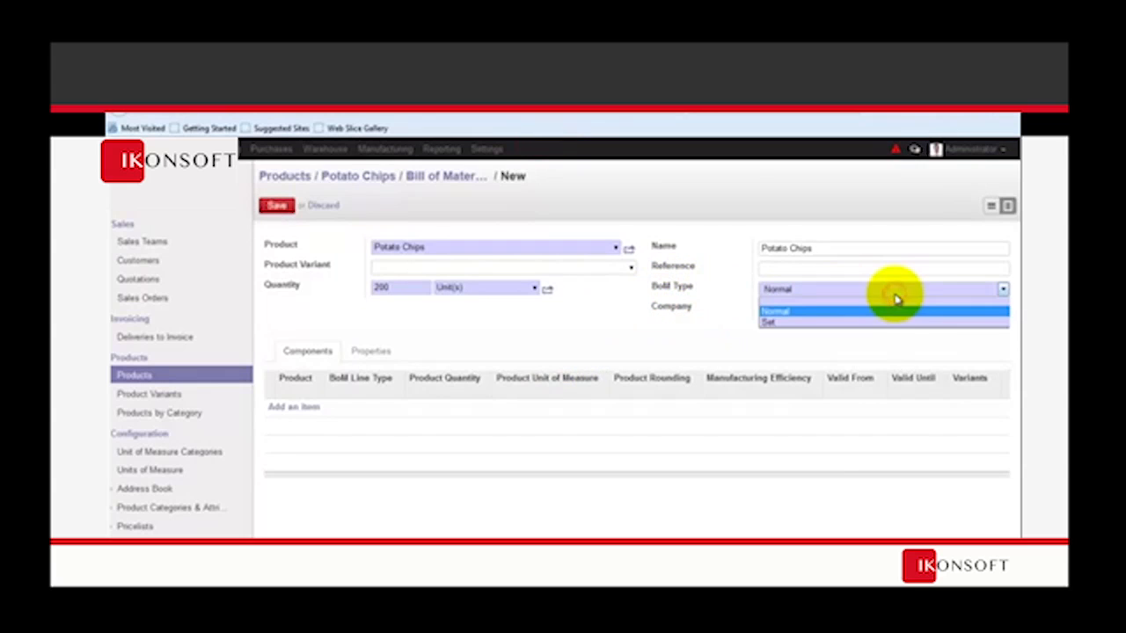
{"action": "left_click", "coordinate": [661, 320]}
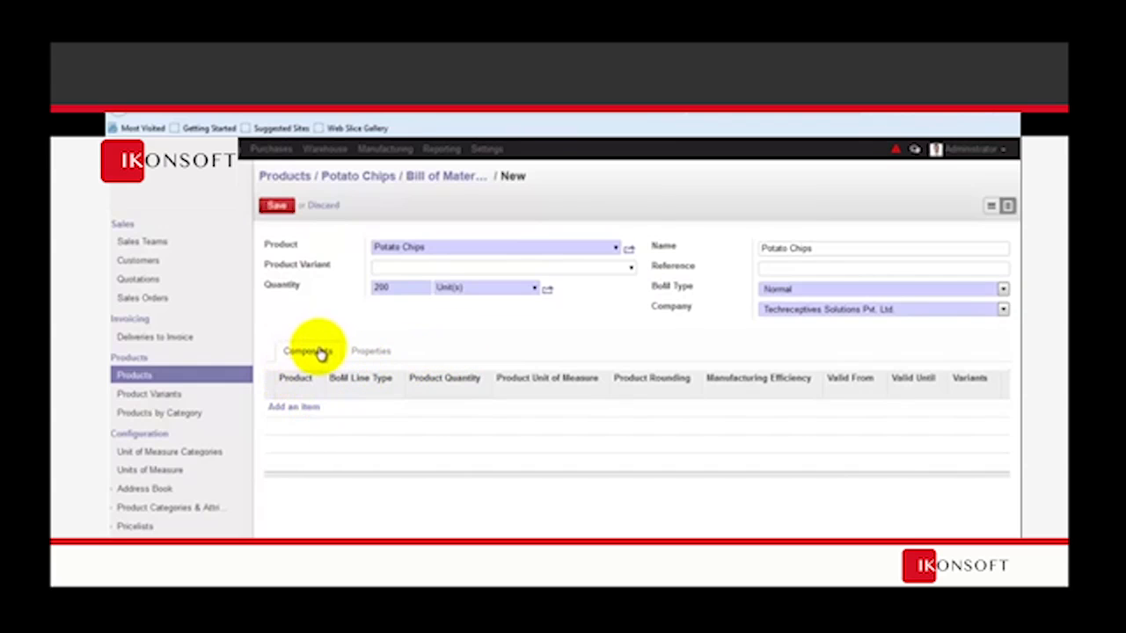
- Add Fresh Potatoes as a component of the bill of materials with a quantity of 10 kg
{"action": "left_click", "coordinate": [290, 408]}
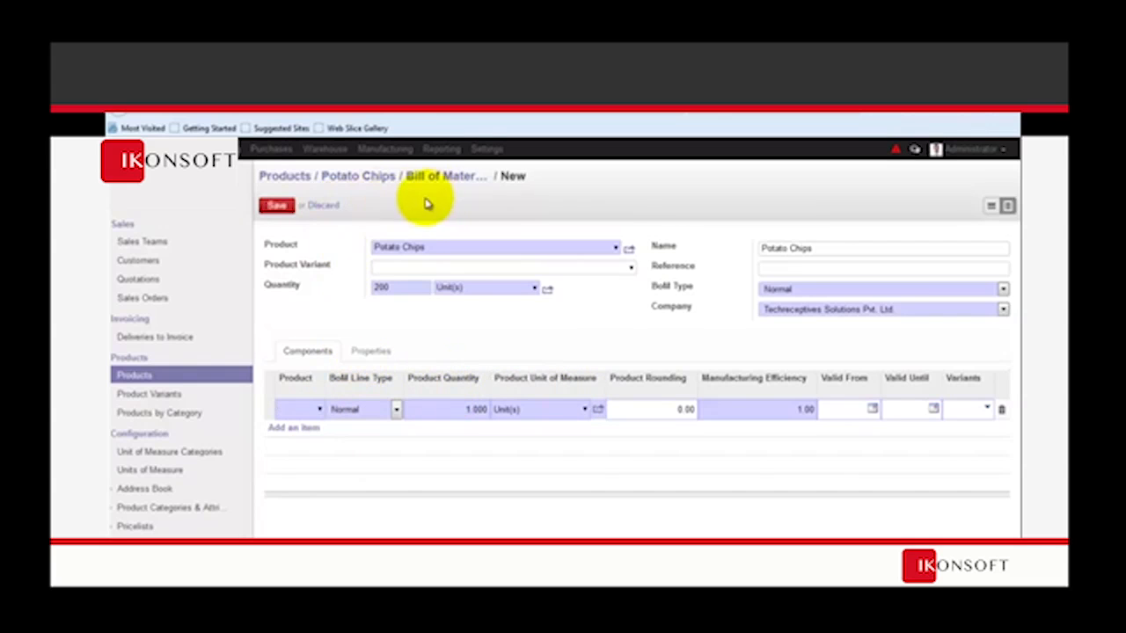
{"action": "double_click", "coordinate": [377, 287]}
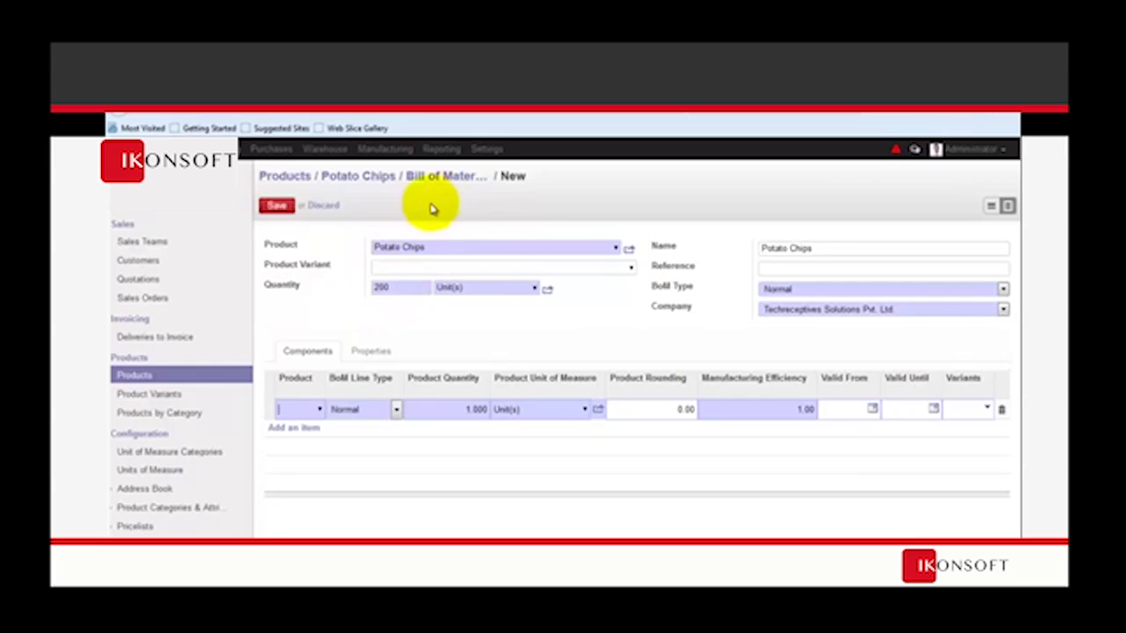
{"action": "left_click", "coordinate": [323, 411]}
{"action": "left_click", "coordinate": [311, 409]}
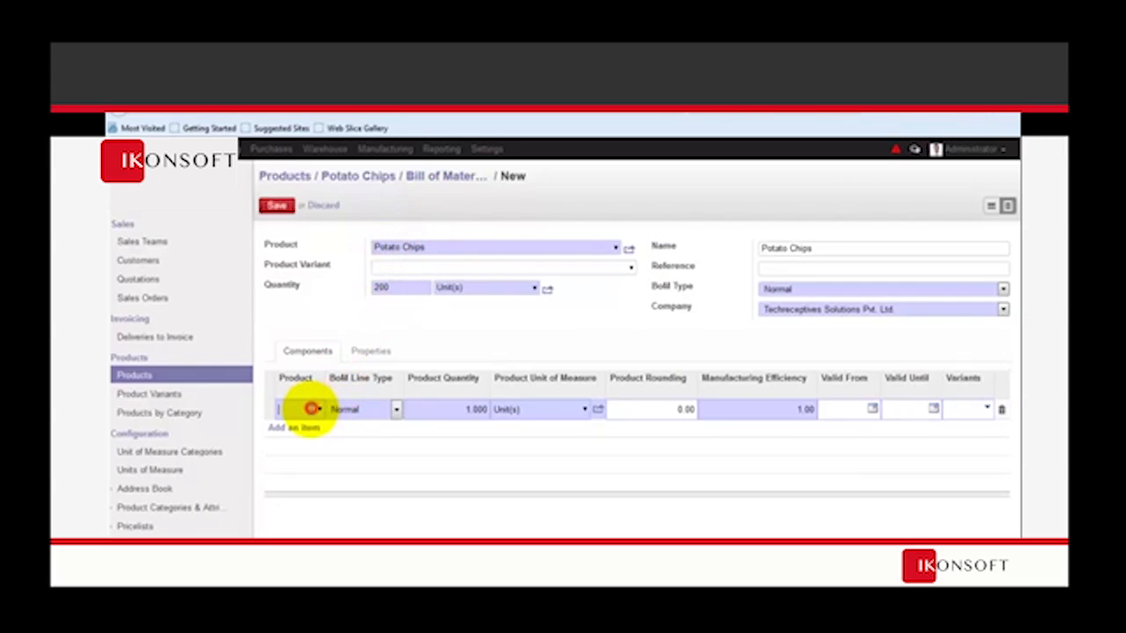
{"action": "type", "text": "fresh"}
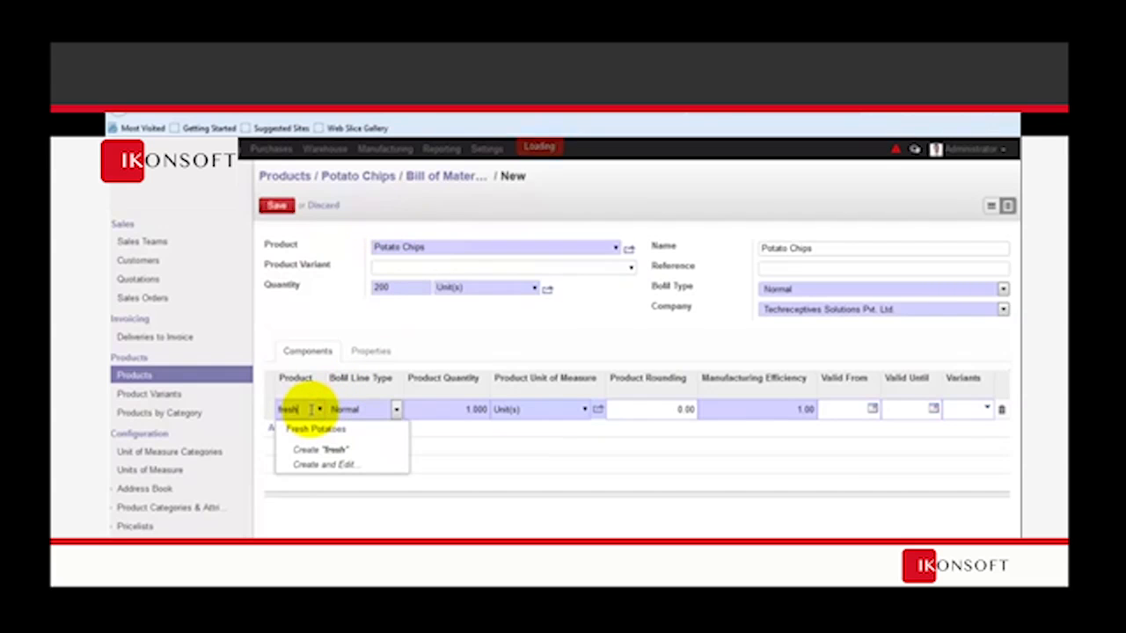
{"action": "left_click", "coordinate": [313, 430]}
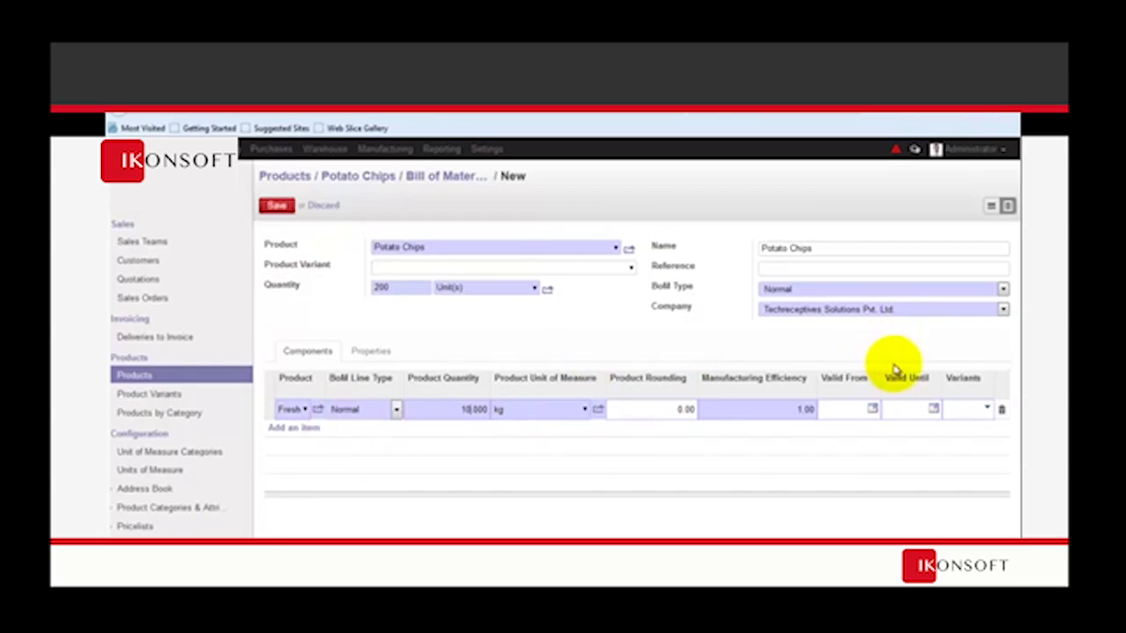
- Add Salt and Edible Oil as further components of the bill of materials
{"action": "left_click", "coordinate": [293, 428]}
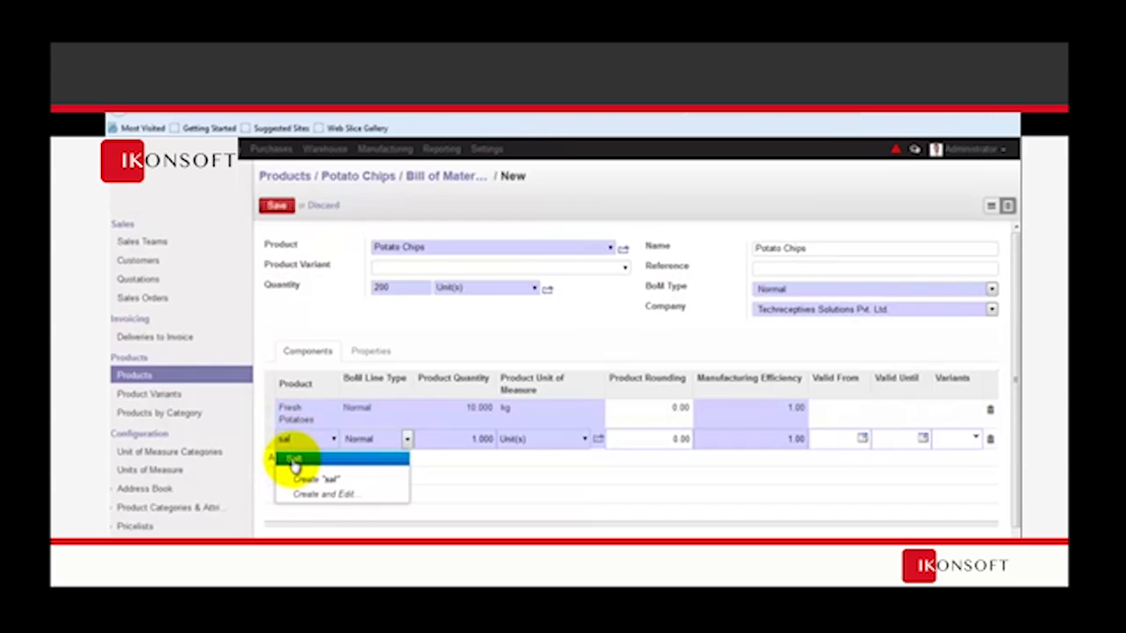
{"action": "left_click", "coordinate": [293, 457]}
{"action": "left_click", "coordinate": [292, 459]}
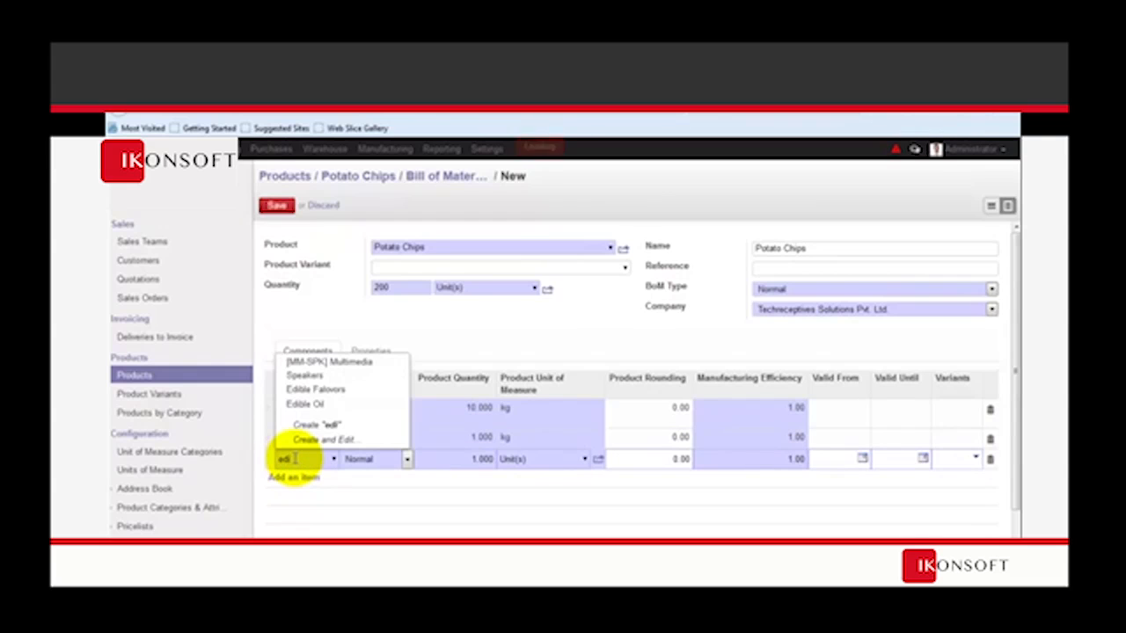
{"action": "left_click", "coordinate": [308, 404]}
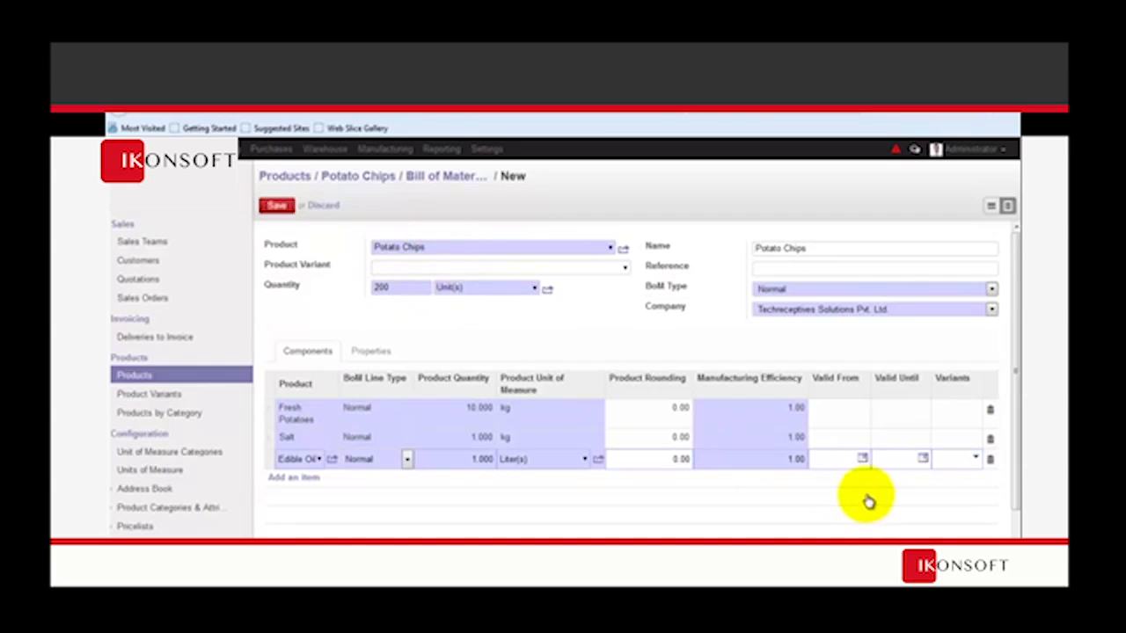
- Examine the bill of materials properties, including the internal reference, sequence, and active settings
{"action": "left_click", "coordinate": [369, 352]}
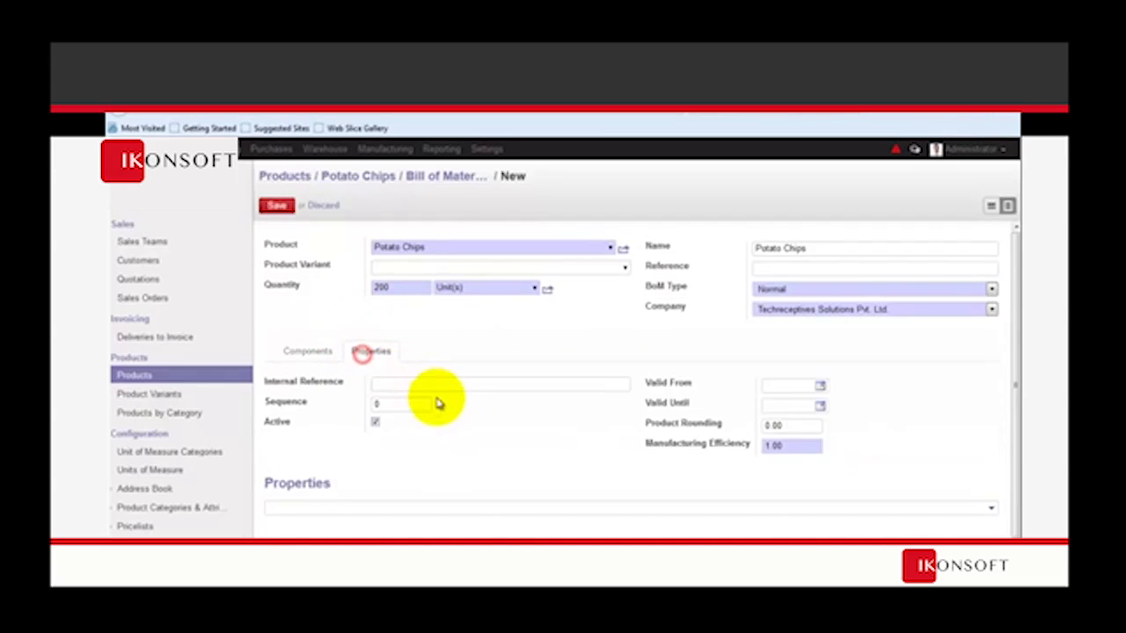
{"action": "left_click", "coordinate": [404, 379]}
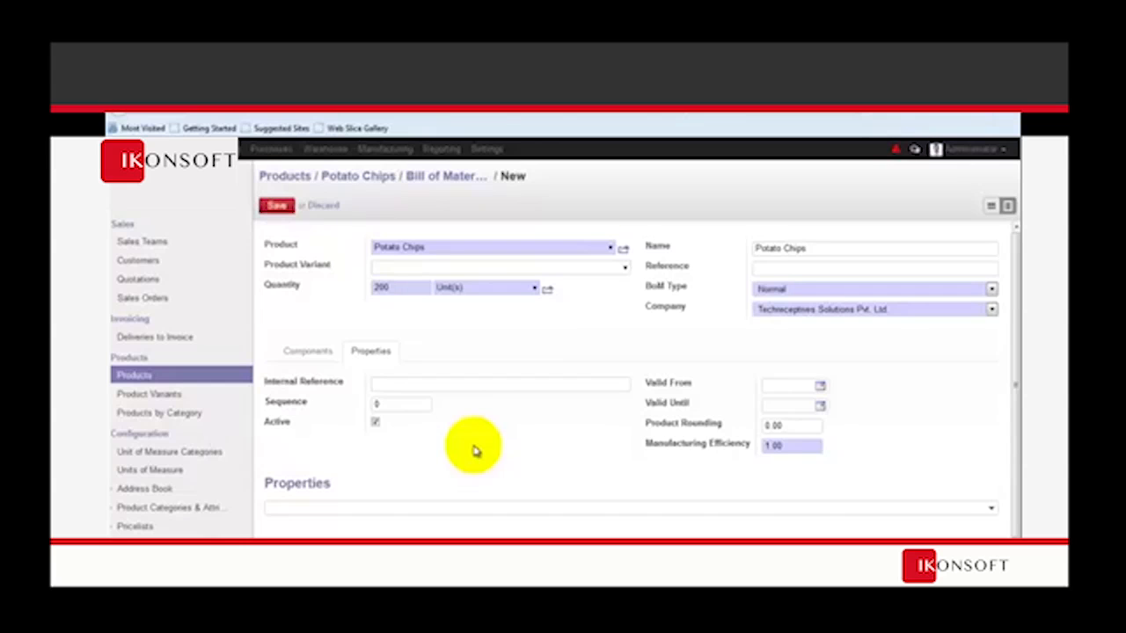
{"action": "left_click", "coordinate": [402, 403]}
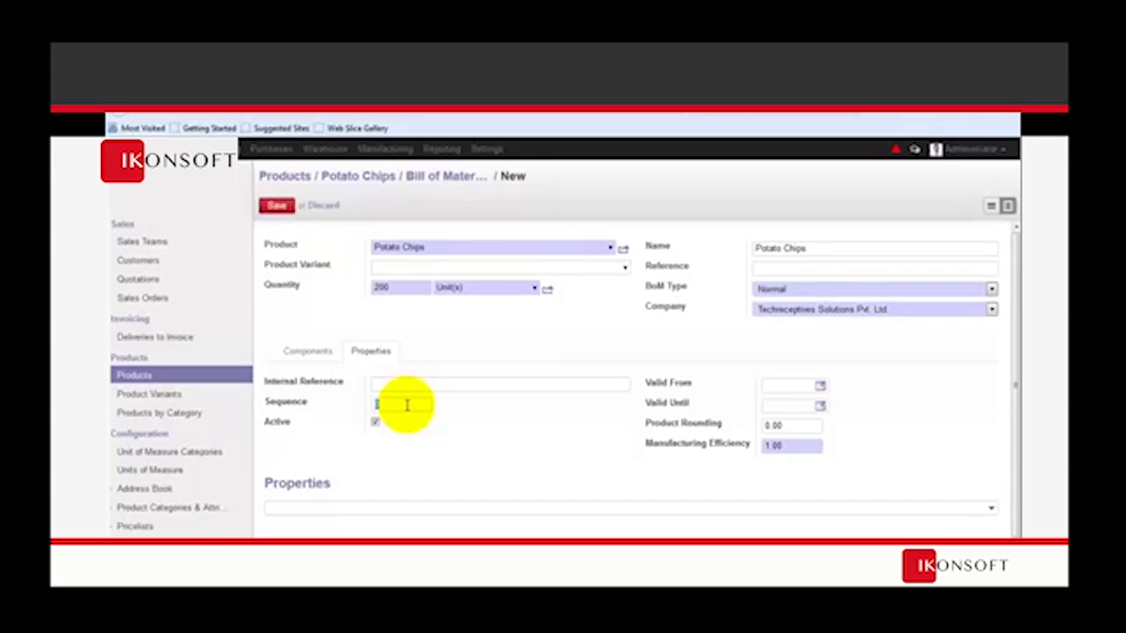
{"action": "scroll", "coordinate": [595, 455], "scroll_direction": "down", "scroll_amount": 1}
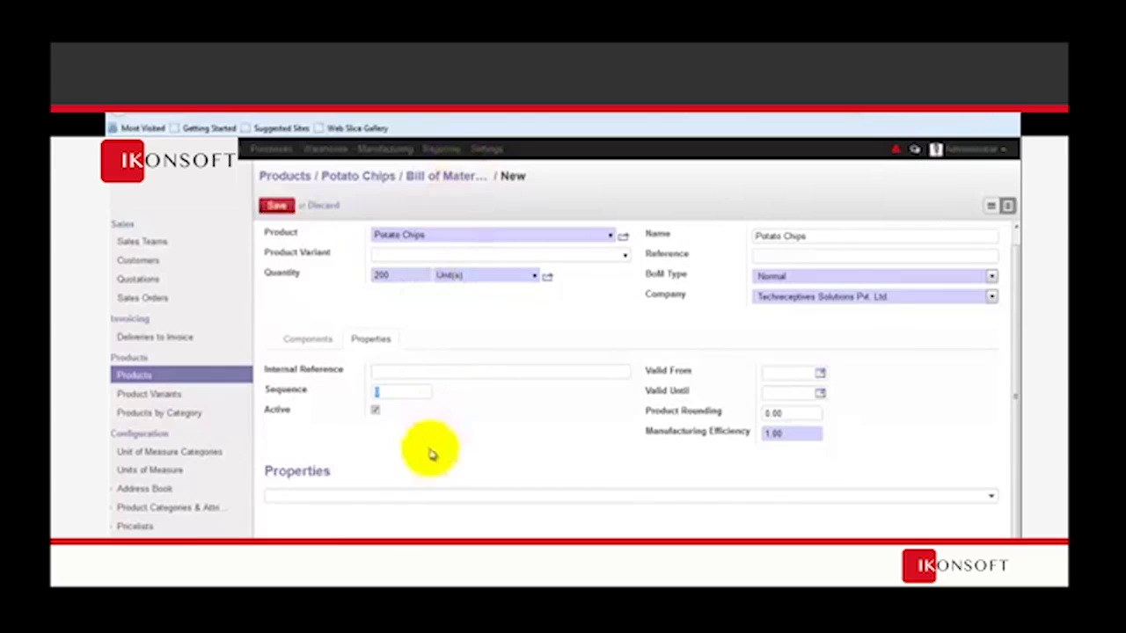
{"action": "left_click", "coordinate": [377, 393]}
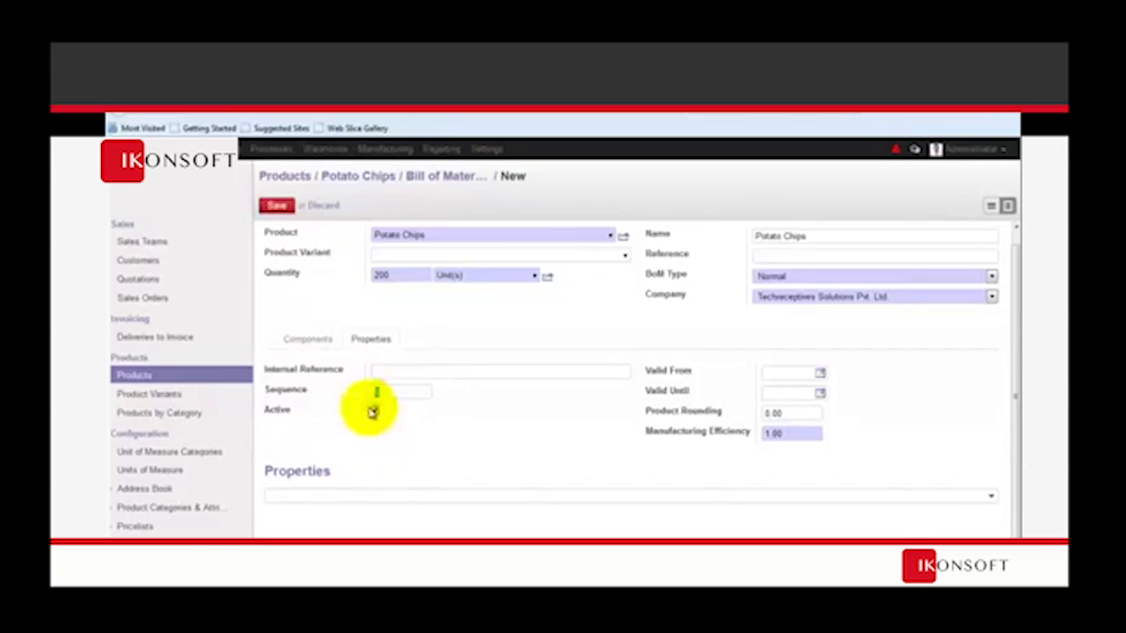
{"action": "scroll", "coordinate": [466, 423], "scroll_direction": "up", "scroll_amount": 1}
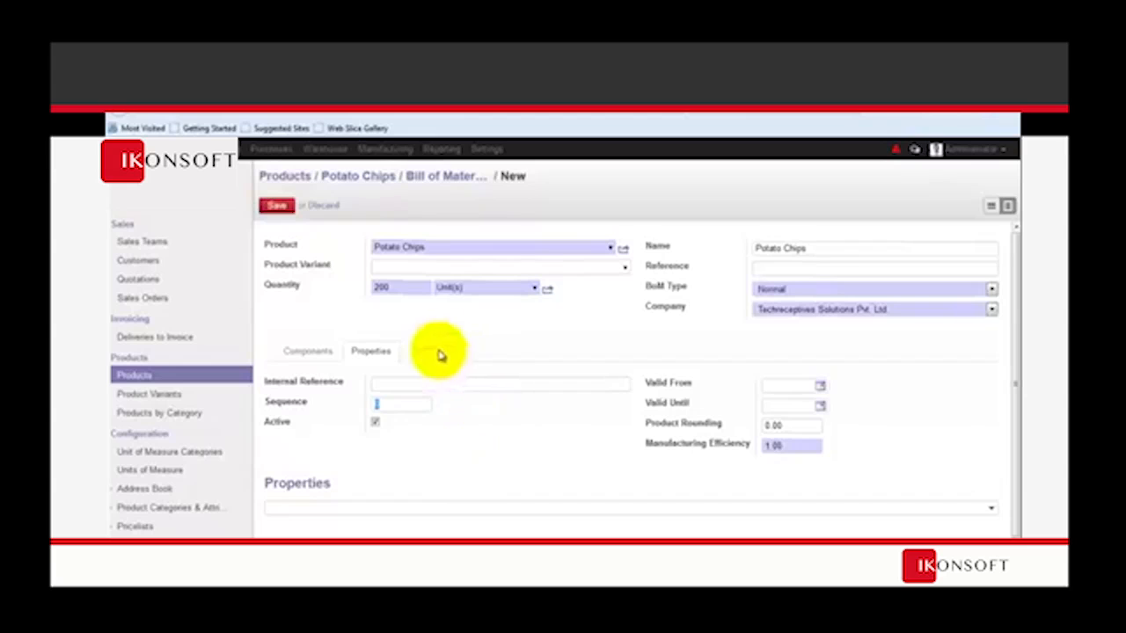
- Save the Potato Chips bill of materials and reopen it from the product's record
{"action": "left_click", "coordinate": [278, 206]}
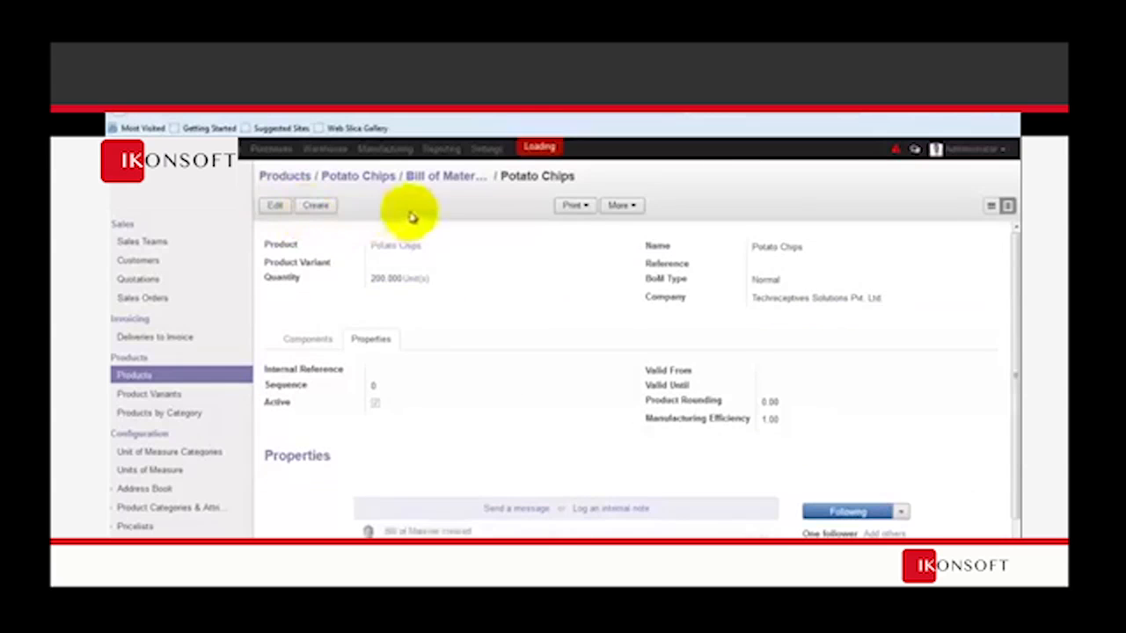
{"action": "left_click", "coordinate": [444, 177]}
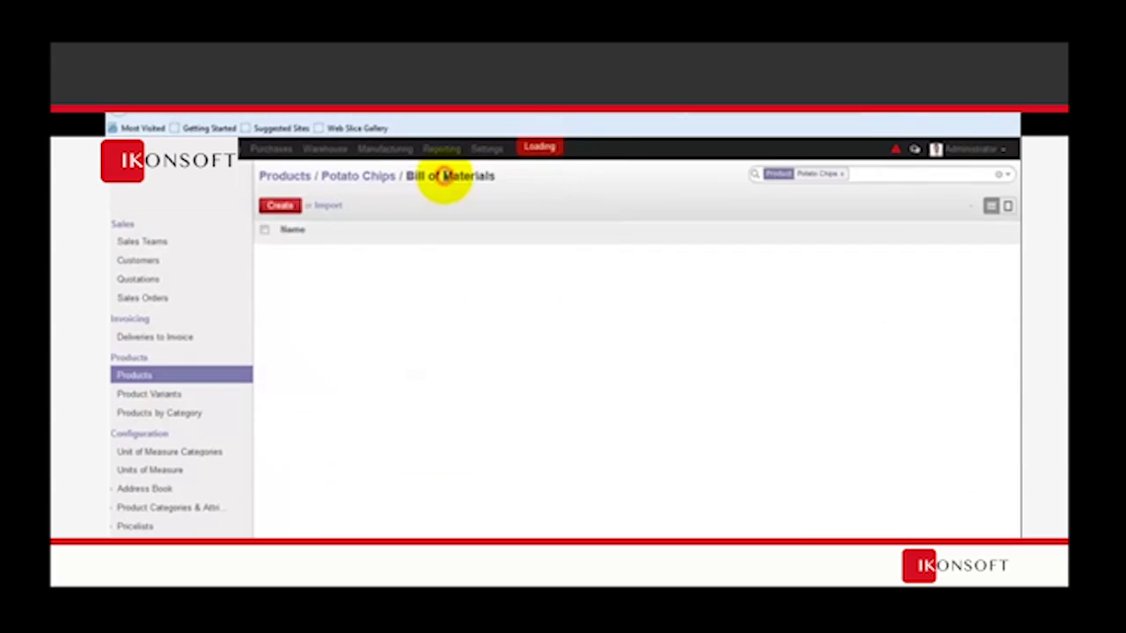
{"action": "left_click", "coordinate": [358, 176]}
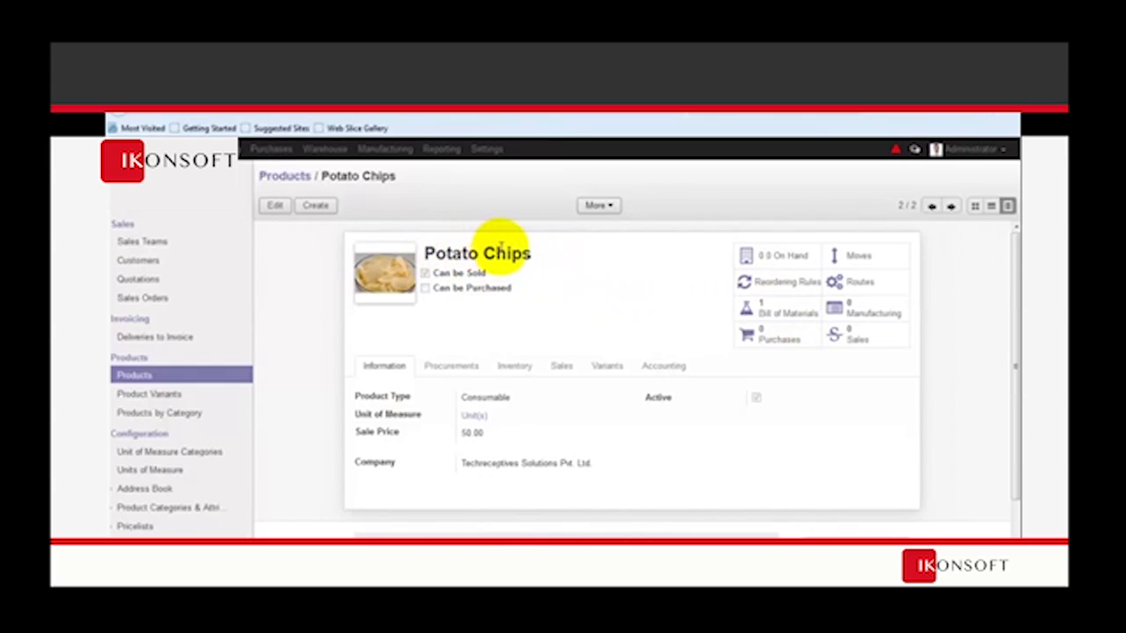
{"action": "left_click", "coordinate": [767, 315]}
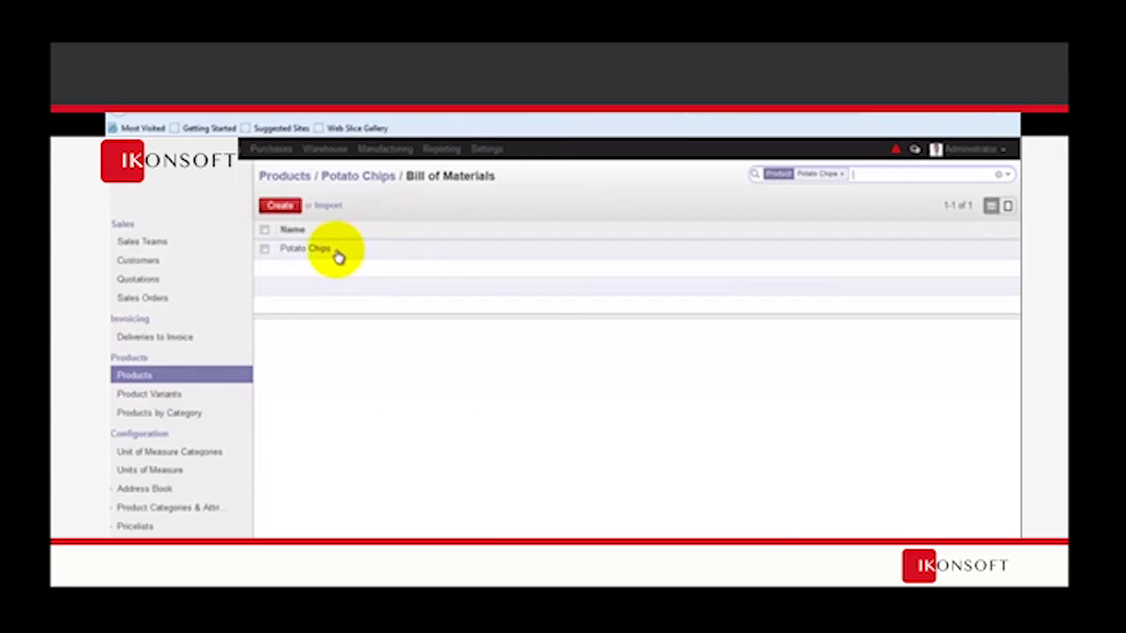
{"action": "left_click", "coordinate": [334, 251]}
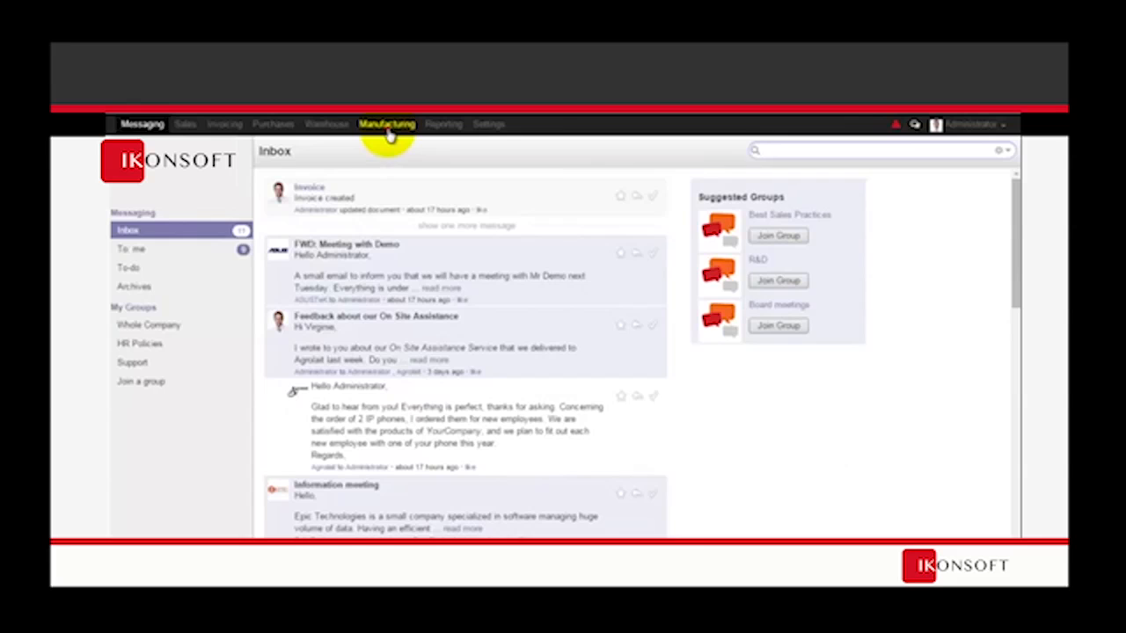
- Review the existing manufacturing orders, and open the Flood Barriers product from the sales product list
{"action": "left_click", "coordinate": [388, 125]}
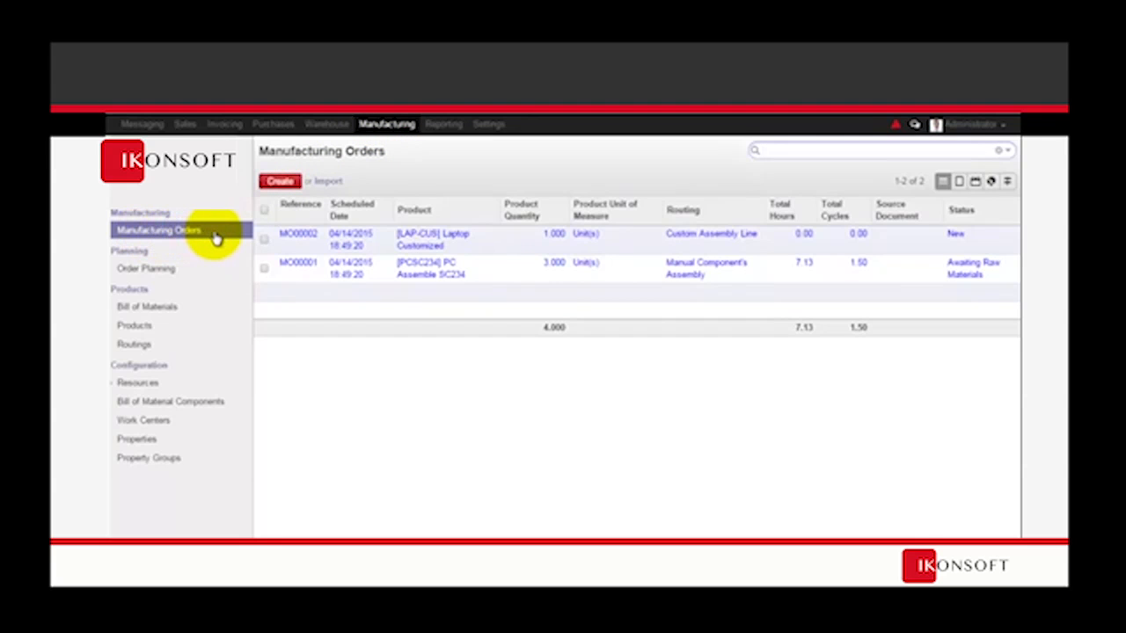
{"action": "left_click", "coordinate": [275, 186]}
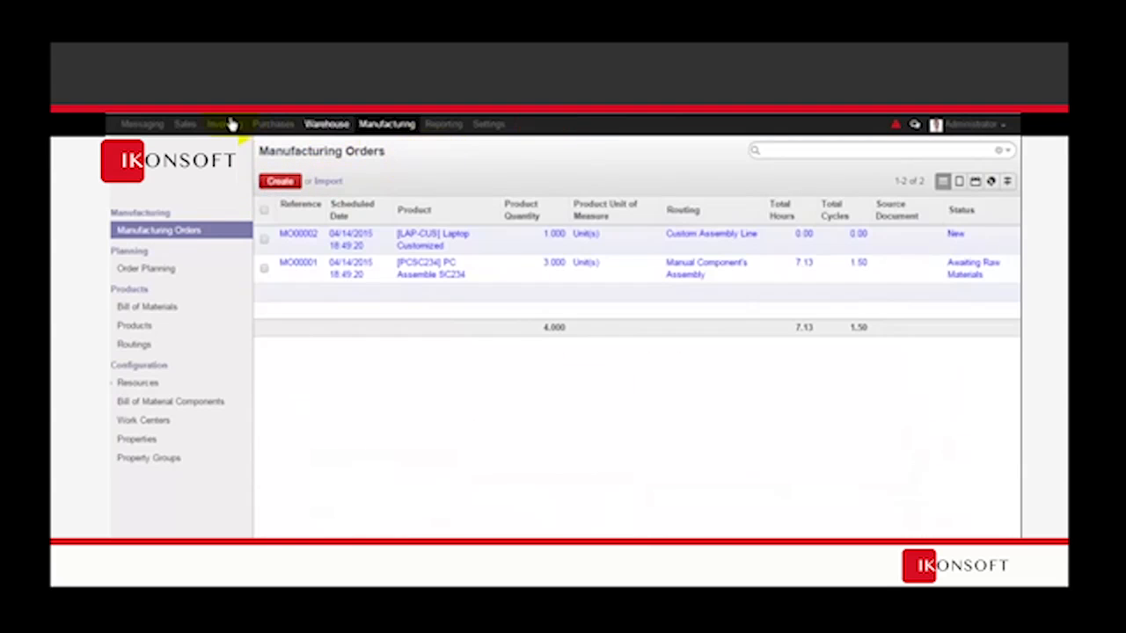
{"action": "left_click", "coordinate": [222, 124]}
{"action": "left_click", "coordinate": [183, 124]}
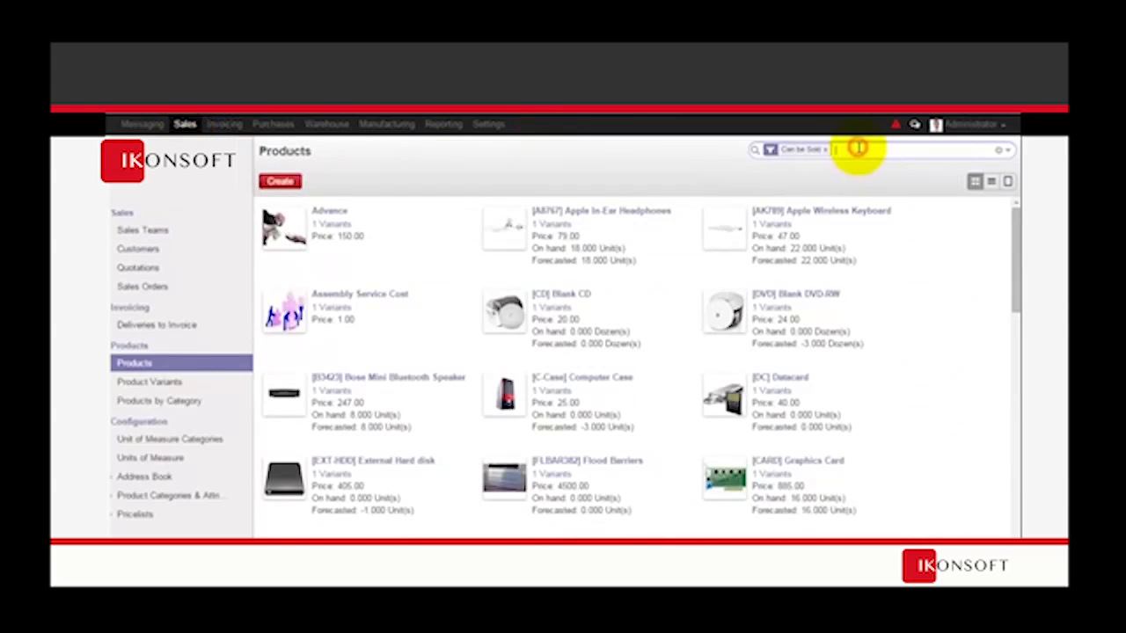
{"action": "type", "text": "flo"}
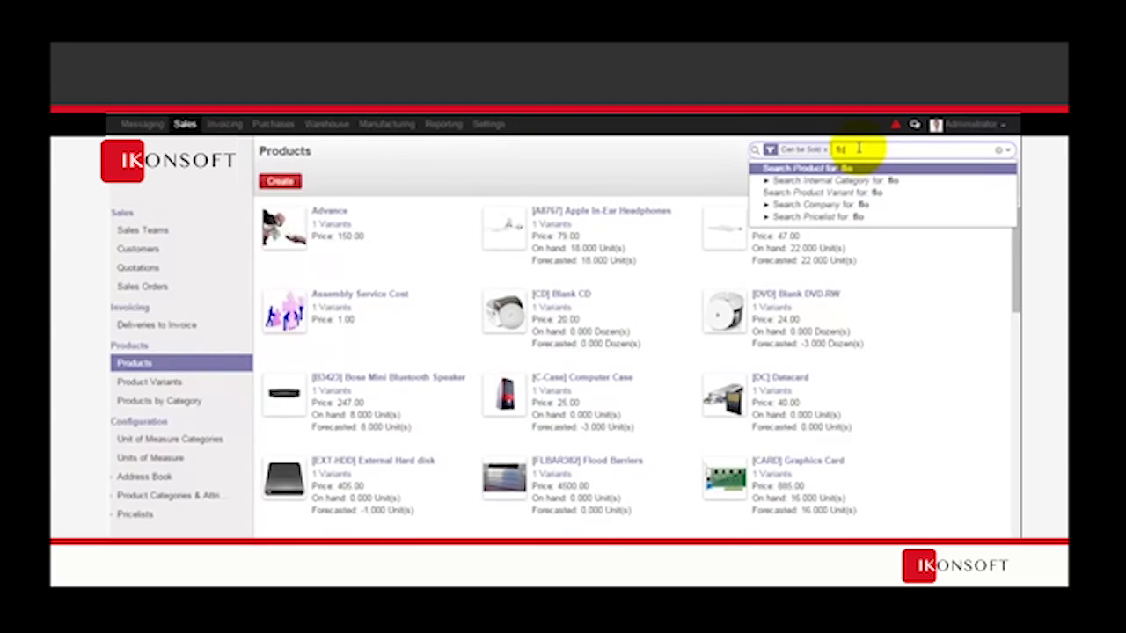
{"action": "left_click", "coordinate": [607, 464]}
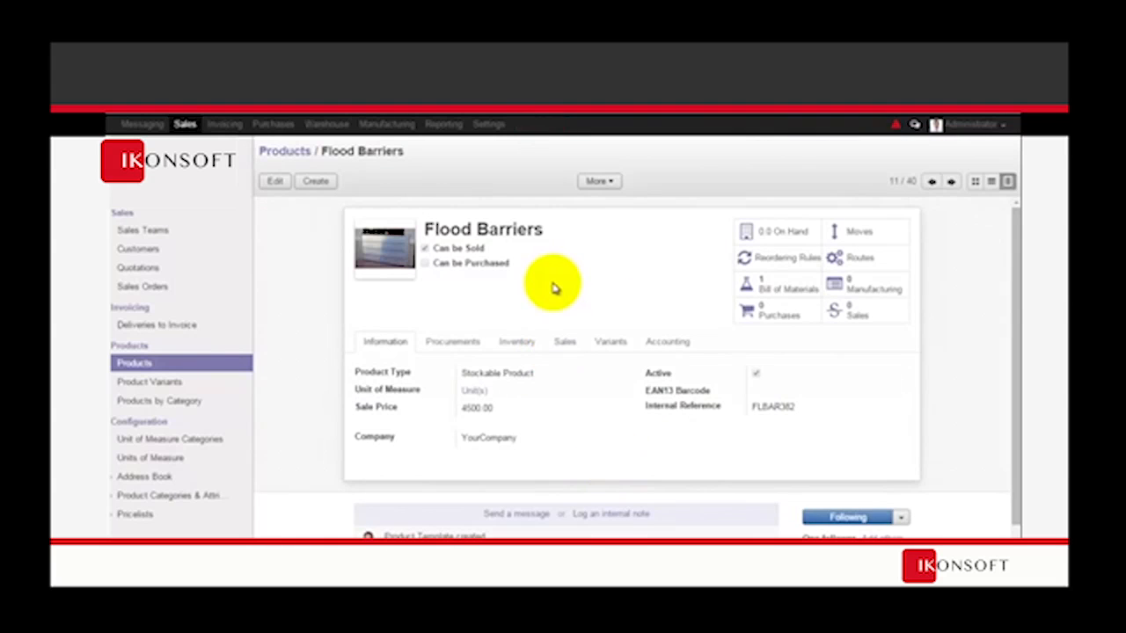
- Examine the procurement settings of Flood Barriers and the components in its bill of materials, and return to the product list
{"action": "left_click", "coordinate": [275, 181]}
{"action": "left_click", "coordinate": [271, 180]}
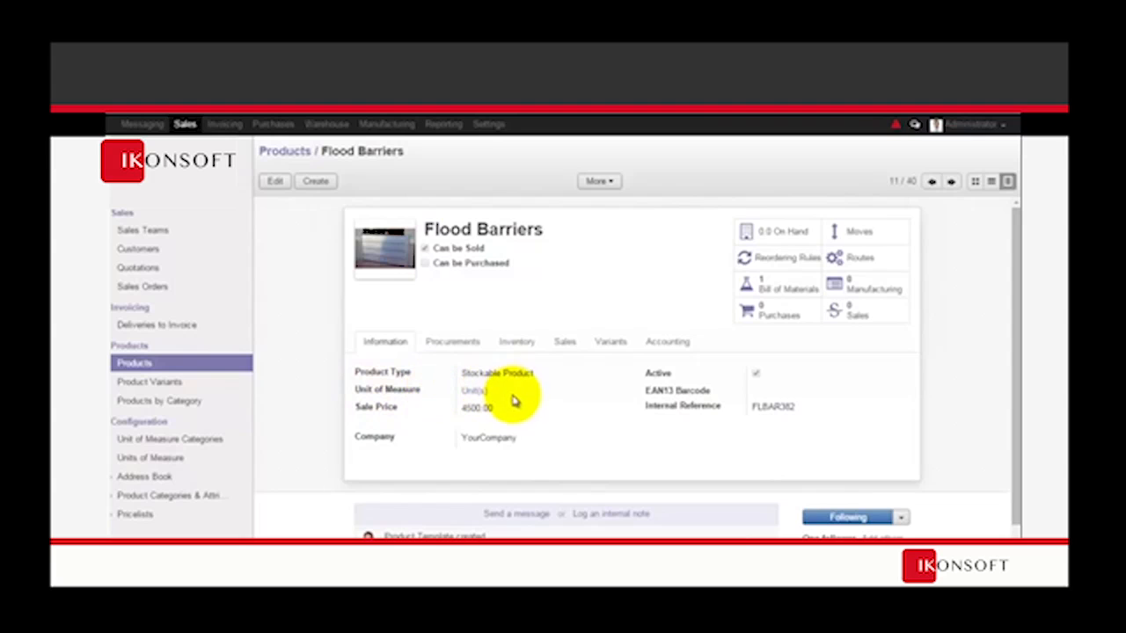
{"action": "left_click", "coordinate": [452, 342]}
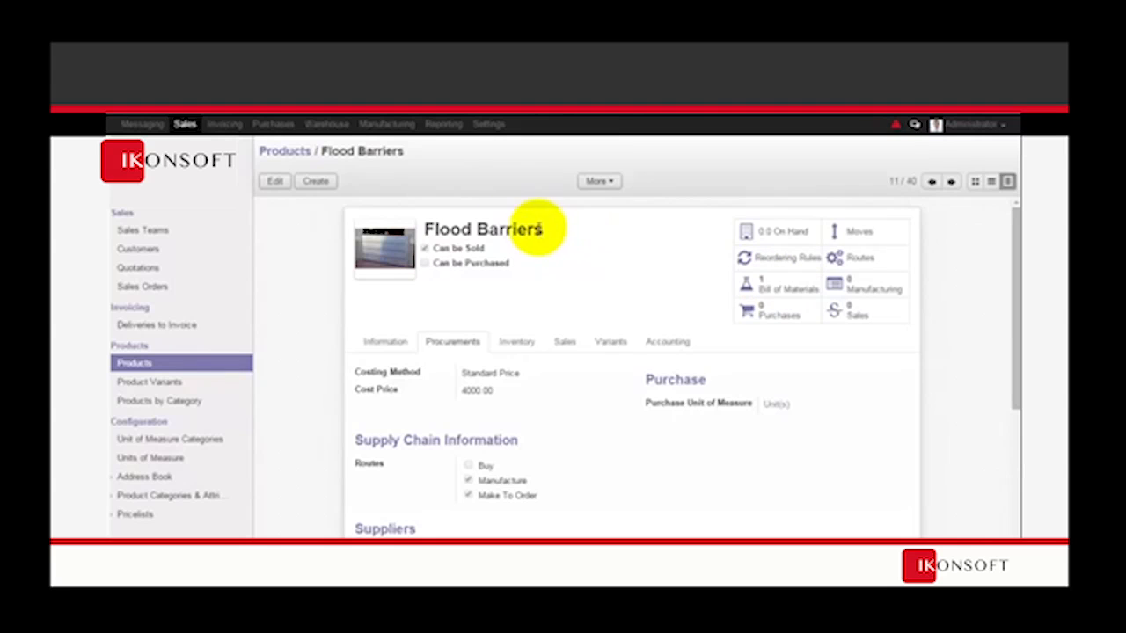
{"action": "left_click", "coordinate": [794, 294]}
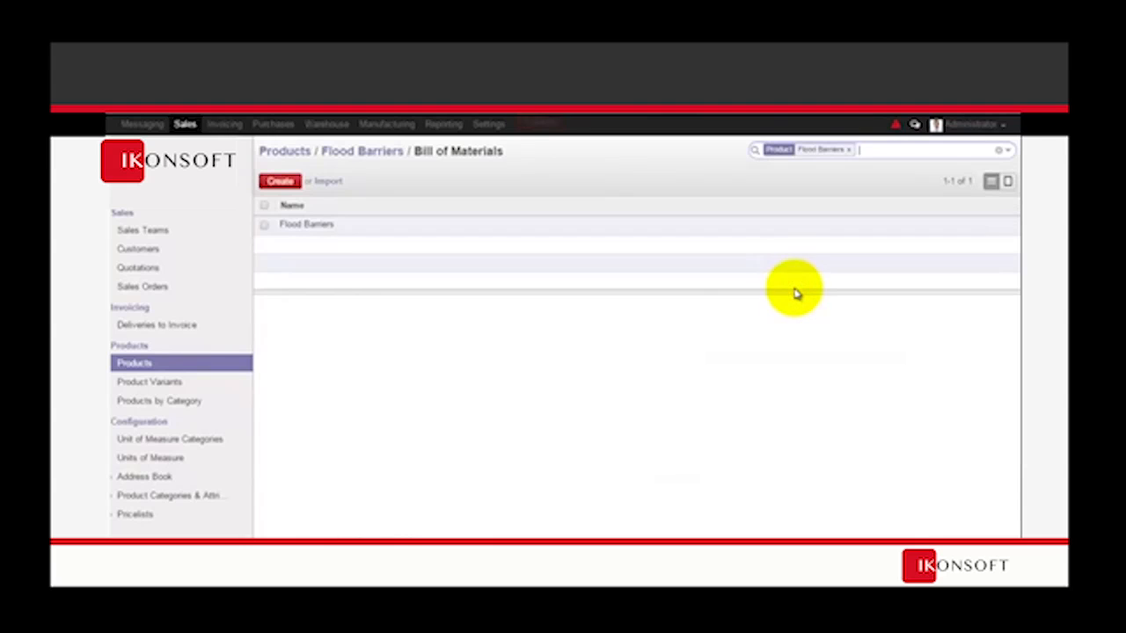
{"action": "left_click", "coordinate": [325, 228]}
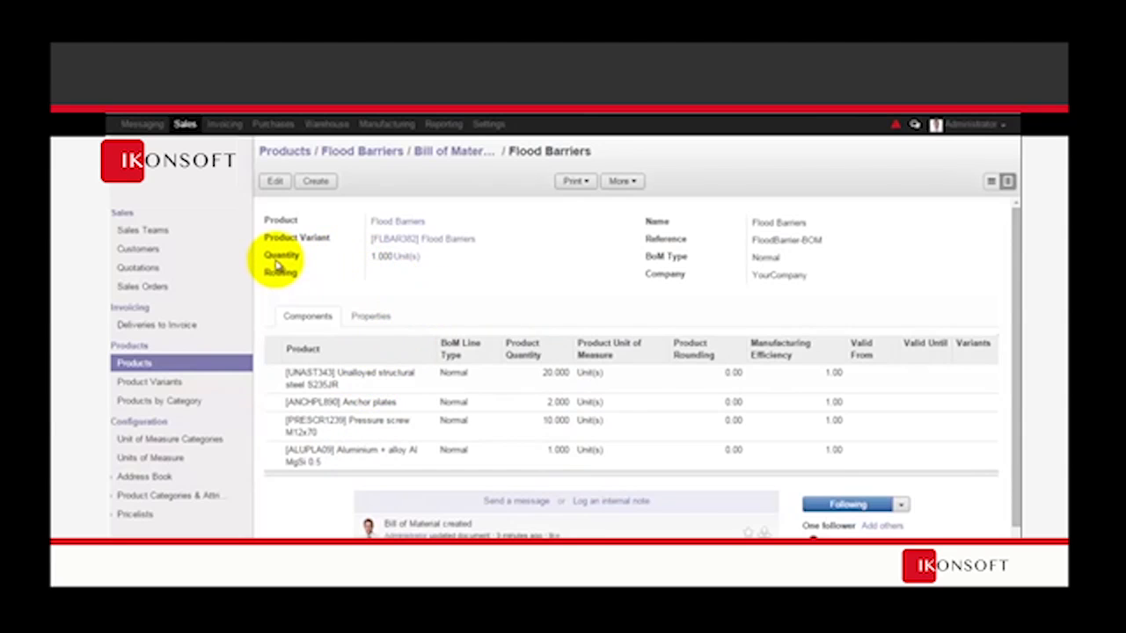
{"action": "left_click", "coordinate": [422, 225]}
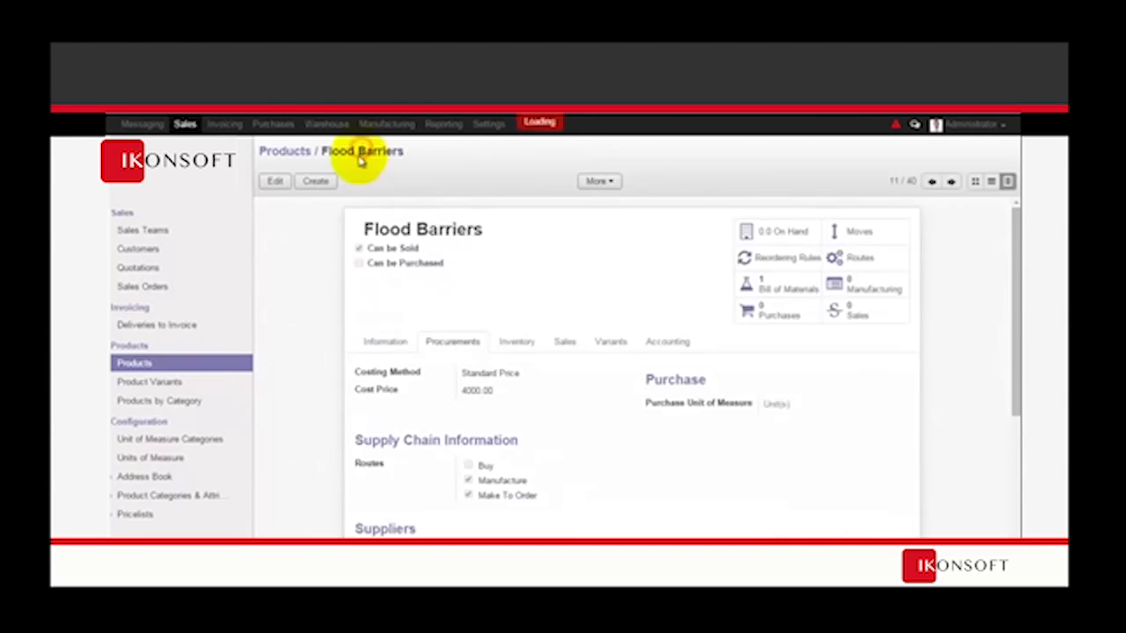
{"action": "left_click", "coordinate": [293, 152]}
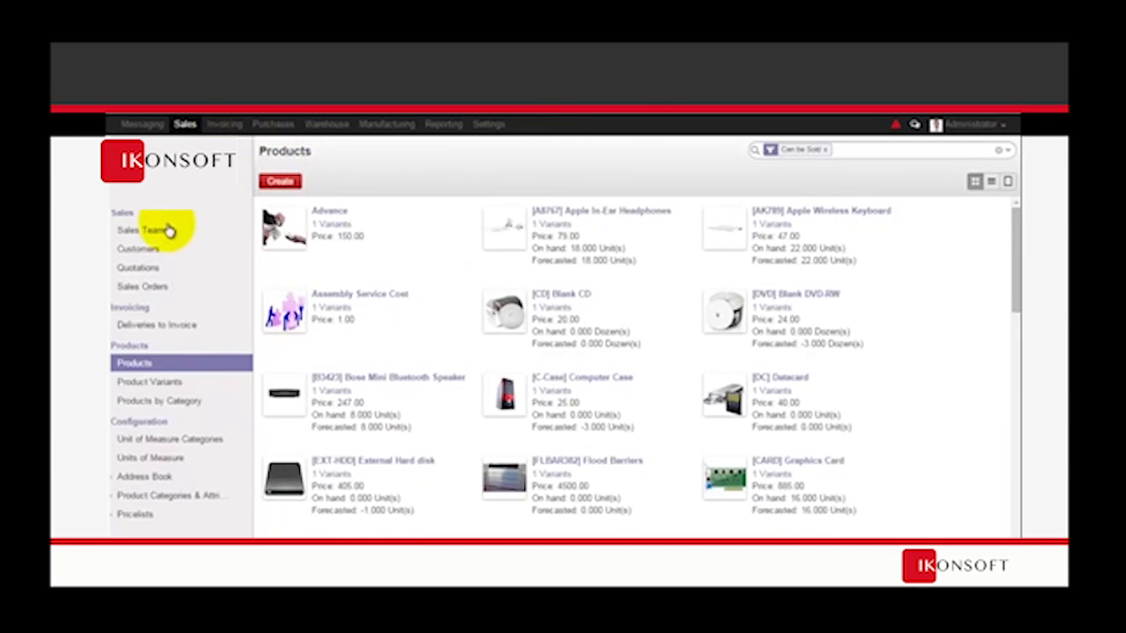
- Create a new sales order with the Agrolait contact as the customer
{"action": "left_click", "coordinate": [166, 290]}
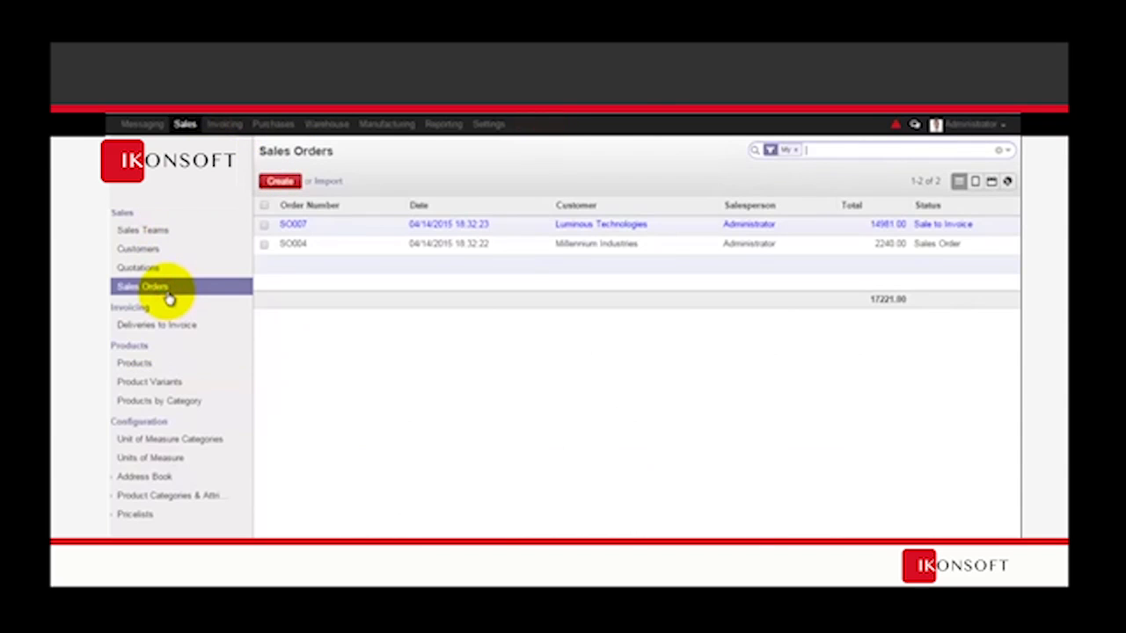
{"action": "left_click", "coordinate": [278, 182]}
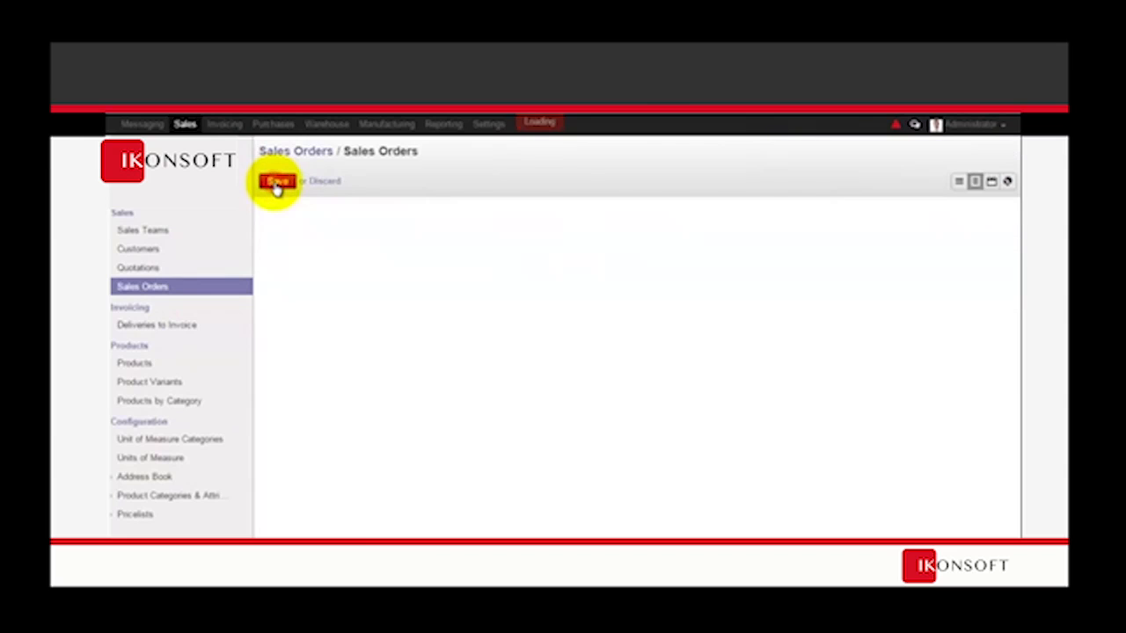
{"action": "left_click", "coordinate": [621, 283]}
{"action": "left_click", "coordinate": [561, 333]}
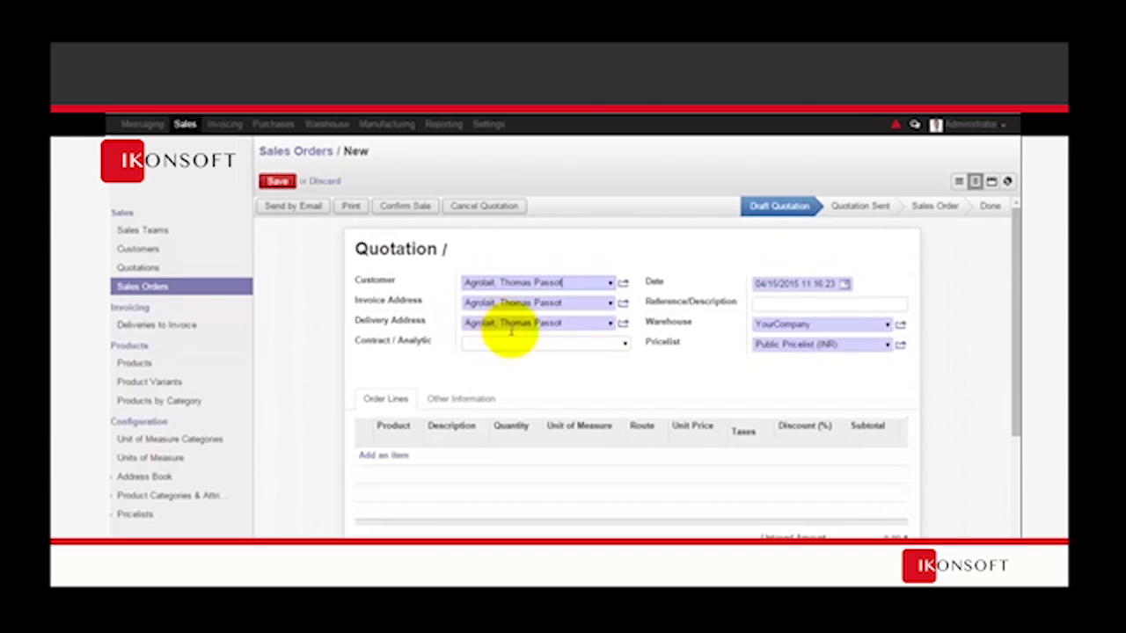
- Add one unit of Flood Barriers as an order line and confirm the sale
{"action": "left_click", "coordinate": [387, 455]}
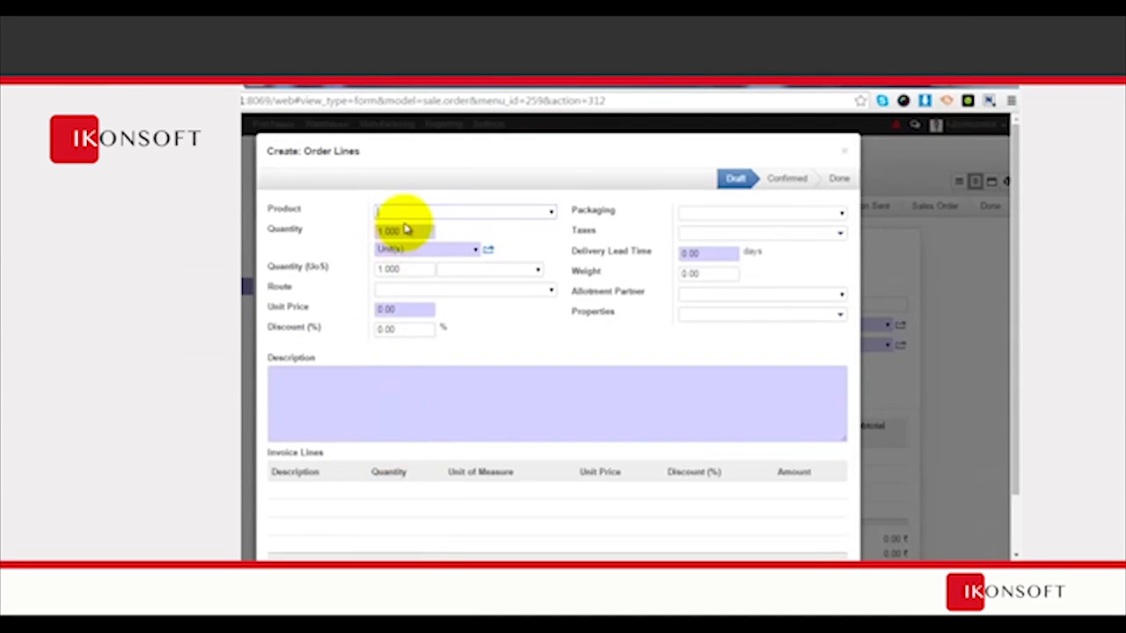
{"action": "type", "text": "floo"}
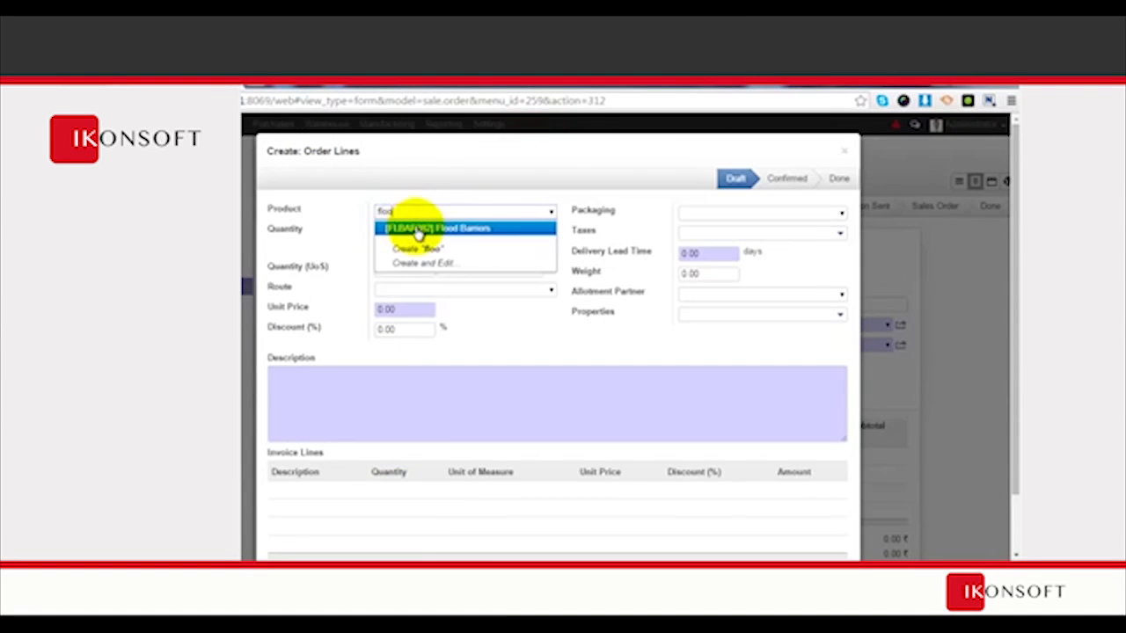
{"action": "left_click", "coordinate": [431, 228]}
{"action": "scroll", "coordinate": [308, 524], "scroll_direction": "down", "scroll_amount": 3}
{"action": "left_click", "coordinate": [302, 522]}
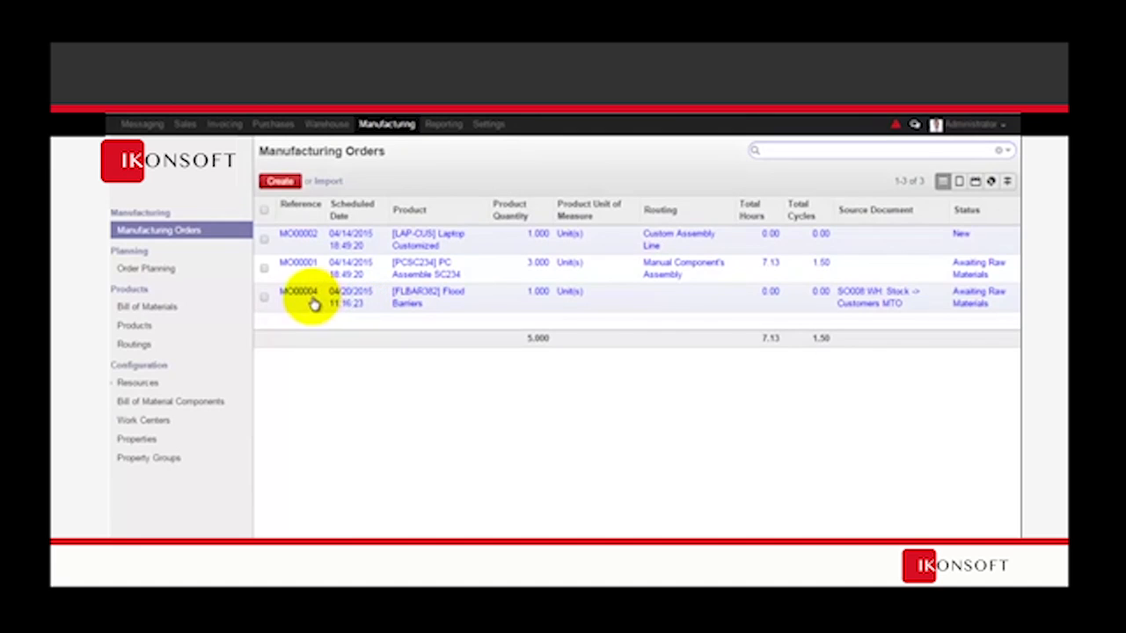
- Open manufacturing order MO00004 for Flood Barriers in edit mode and compare its source document with sales order SO008
{"action": "left_click", "coordinate": [380, 304]}
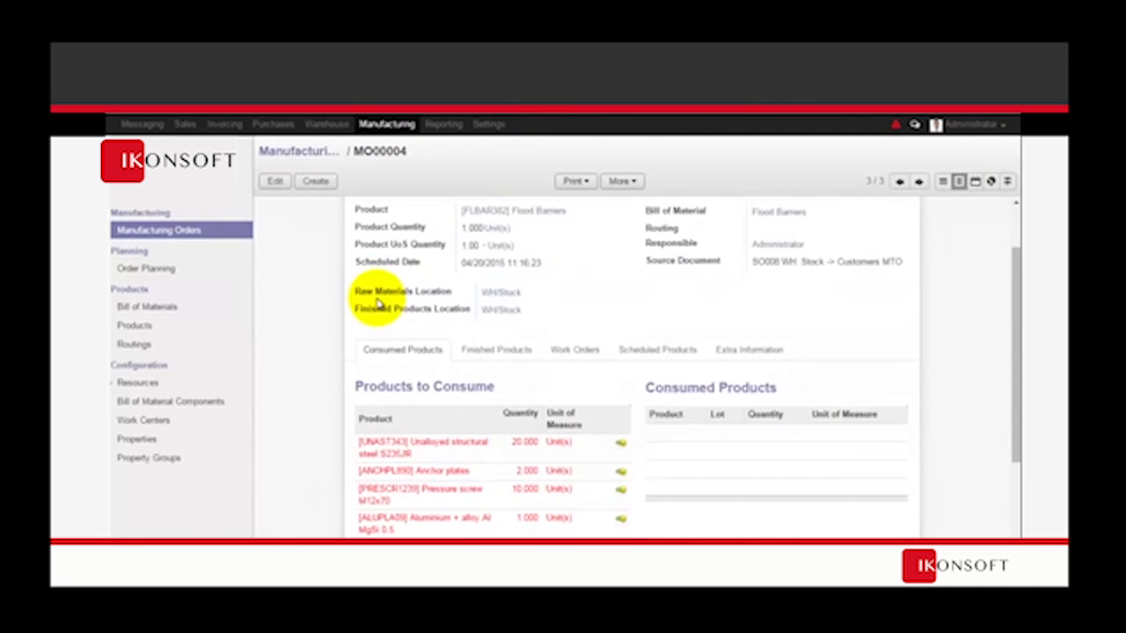
{"action": "left_click", "coordinate": [275, 182]}
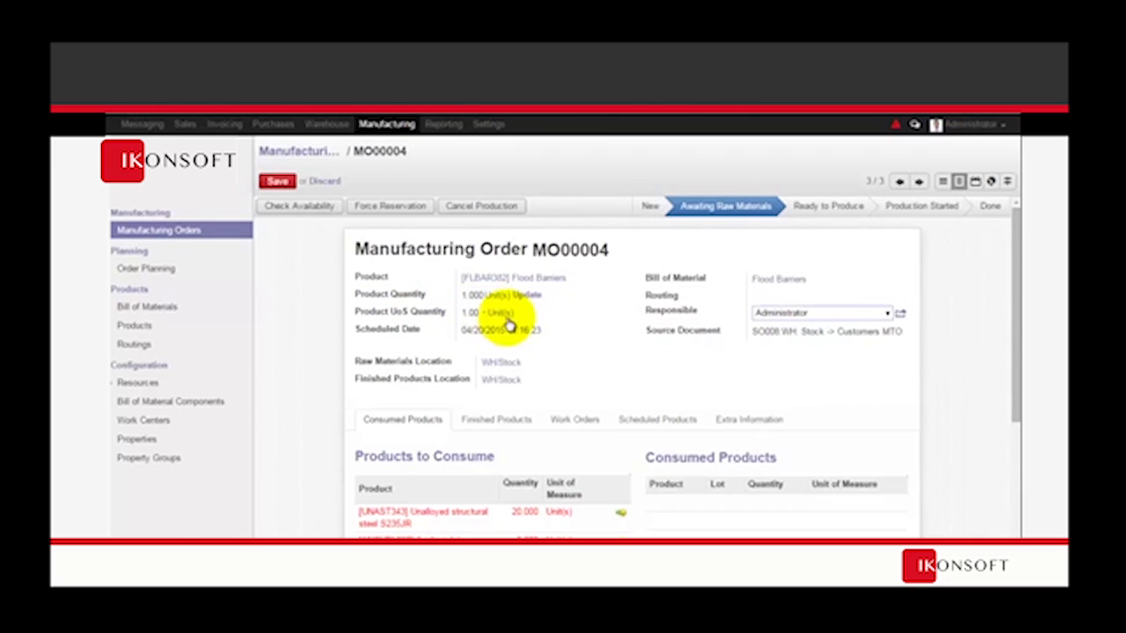
{"action": "mouse_move", "coordinate": [435, 368]}
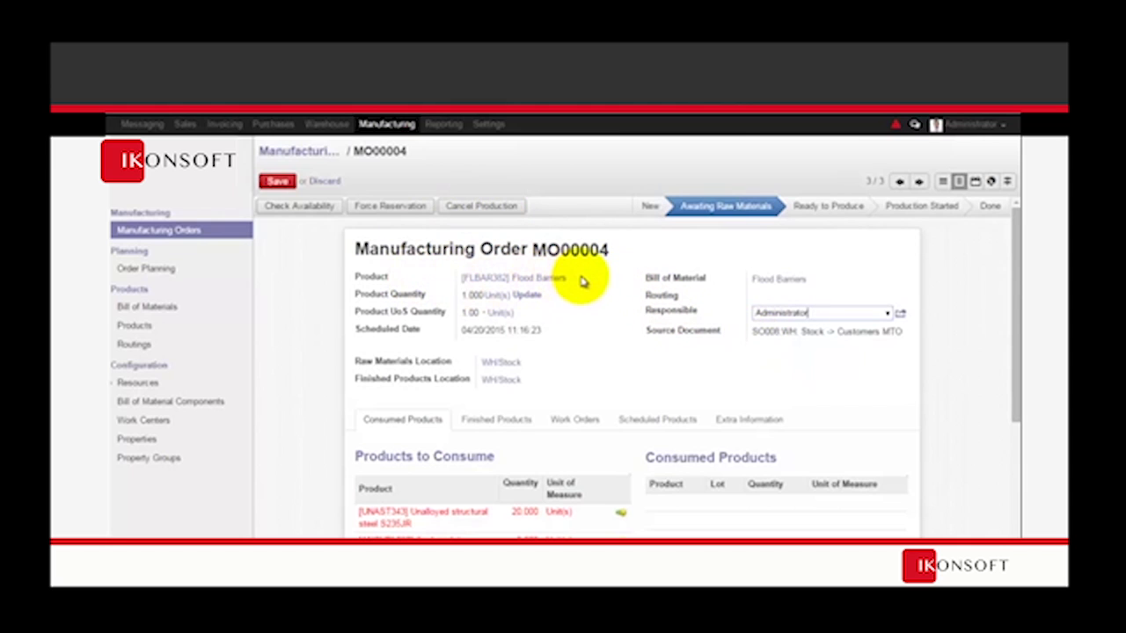
{"action": "left_click", "coordinate": [764, 331]}
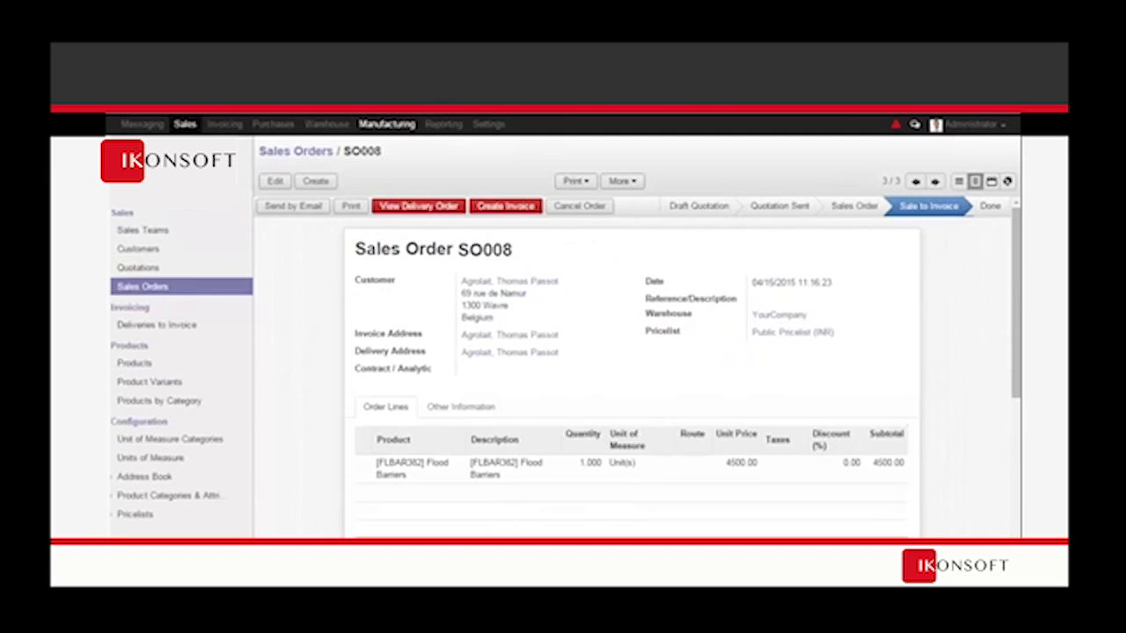
{"action": "double_click", "coordinate": [486, 250]}
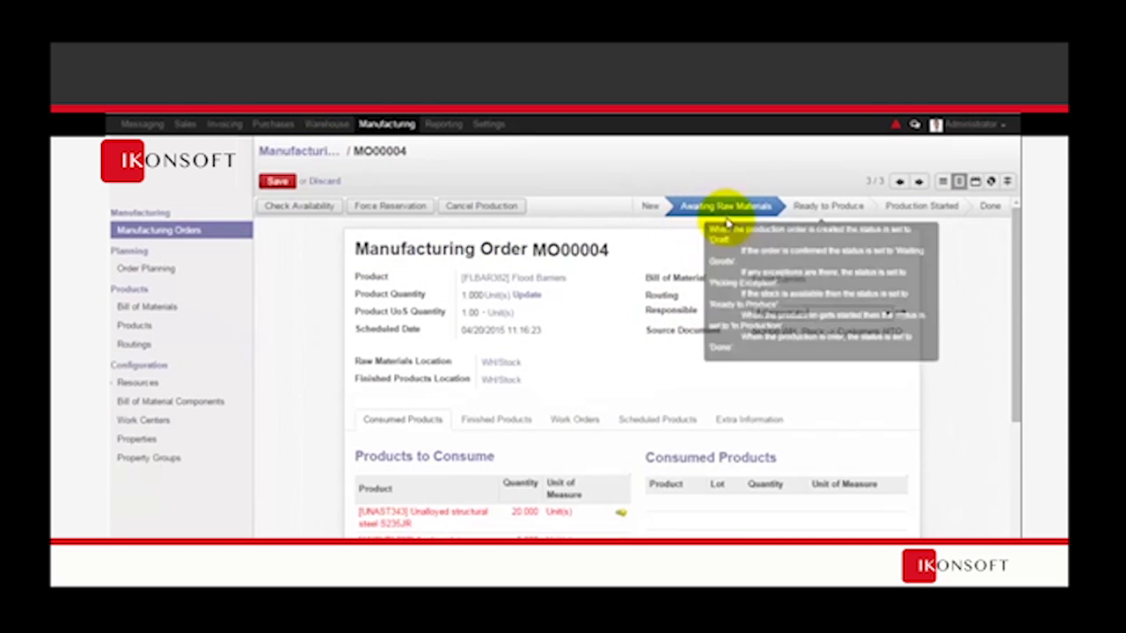
- Examine the products to consume and the header details of manufacturing order MO00004
{"action": "scroll", "coordinate": [597, 357], "scroll_direction": "down", "scroll_amount": 3}
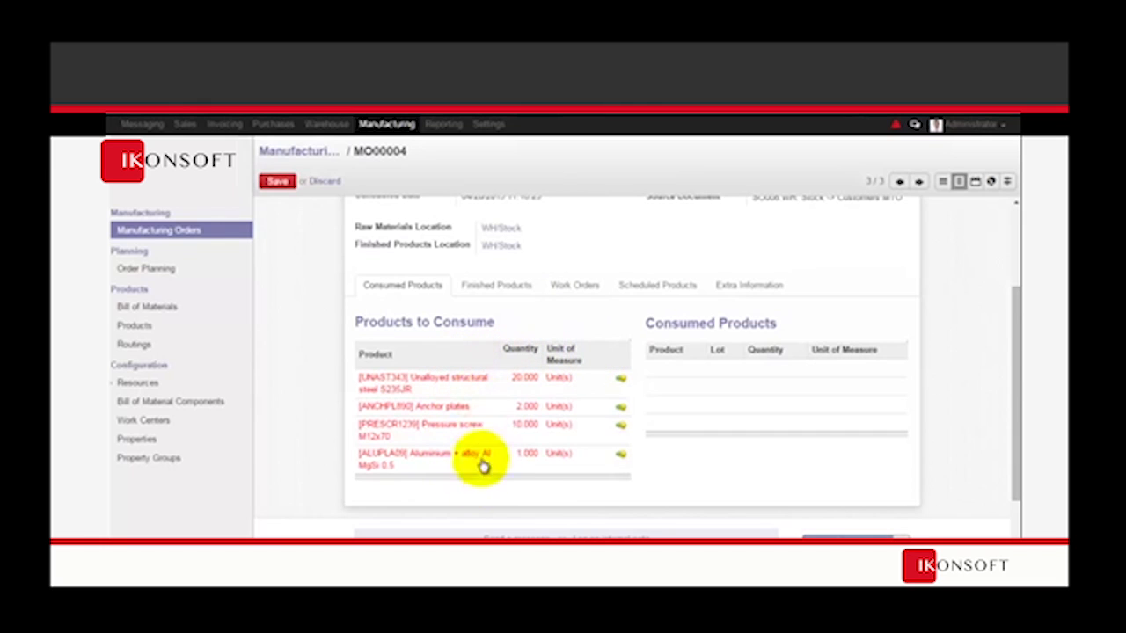
{"action": "scroll", "coordinate": [490, 449], "scroll_direction": "up", "scroll_amount": 3}
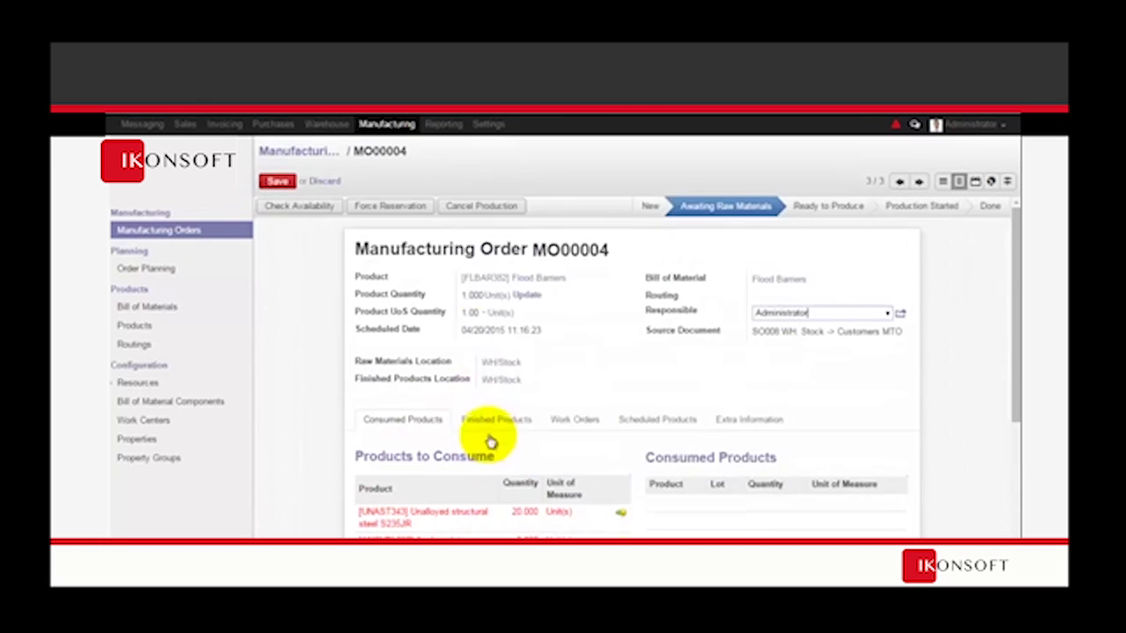
{"action": "scroll", "coordinate": [465, 385], "scroll_direction": "down", "scroll_amount": 2}
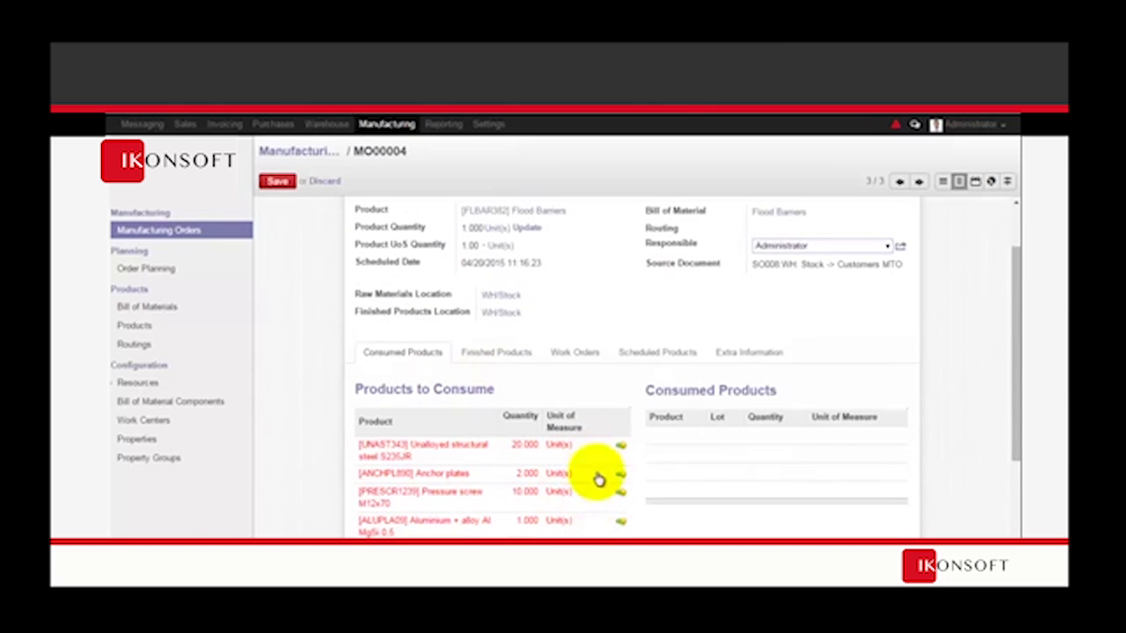
{"action": "scroll", "coordinate": [558, 490], "scroll_direction": "up", "scroll_amount": 2}
{"action": "scroll", "coordinate": [496, 472], "scroll_direction": "down", "scroll_amount": 4}
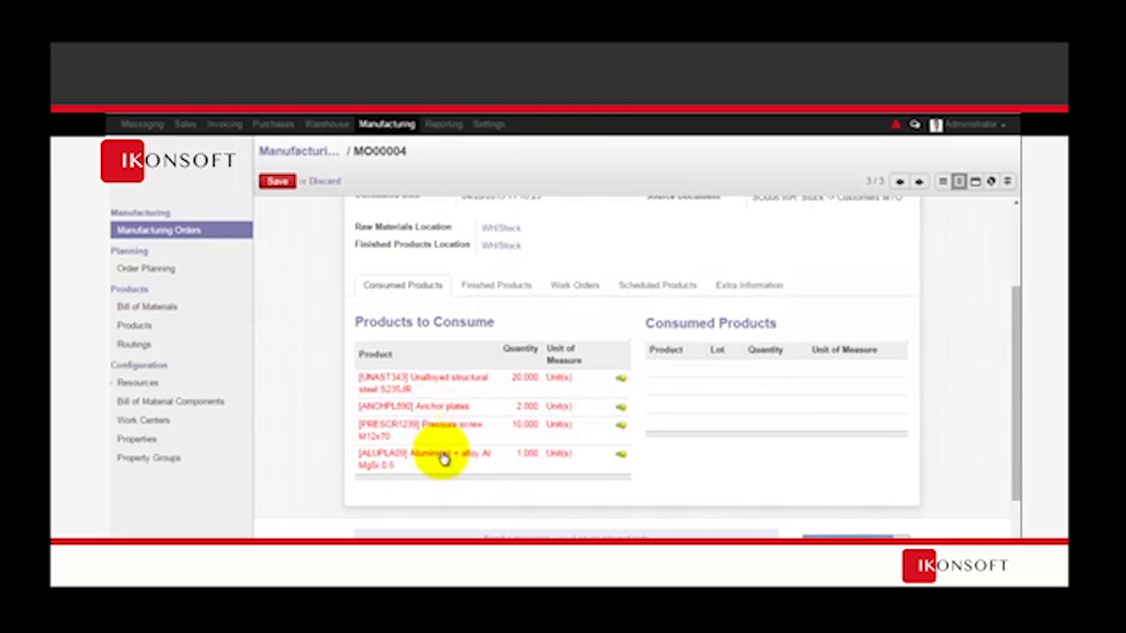
{"action": "scroll", "coordinate": [440, 434], "scroll_direction": "up", "scroll_amount": 3}
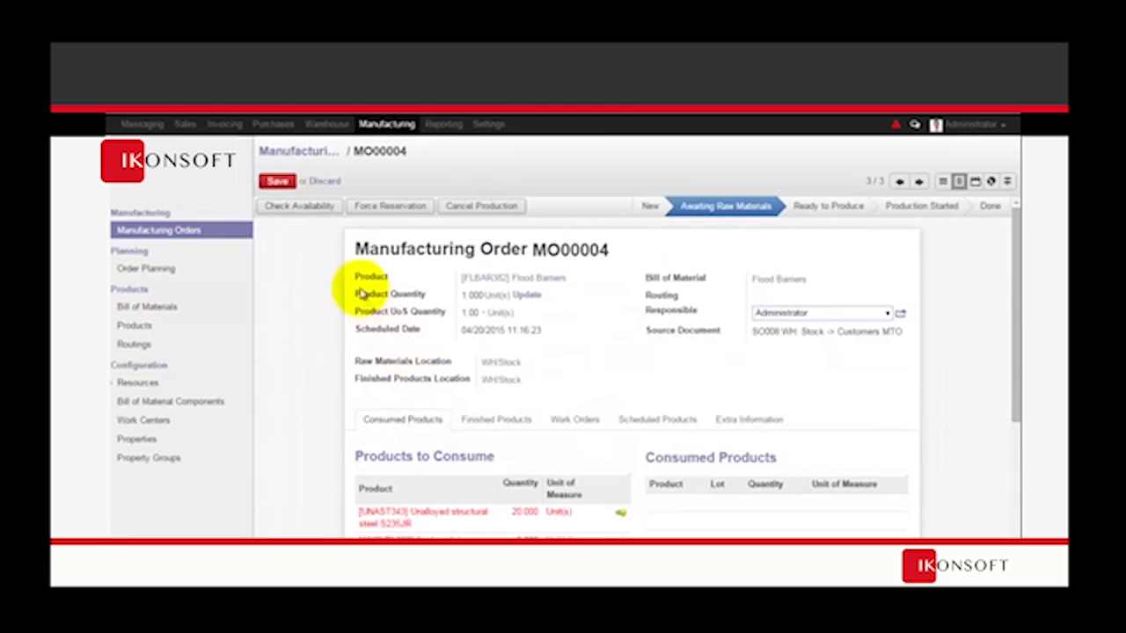
- Check raw material availability for the Flood Barriers manufacturing order and review its products to consume
{"action": "left_click", "coordinate": [295, 205]}
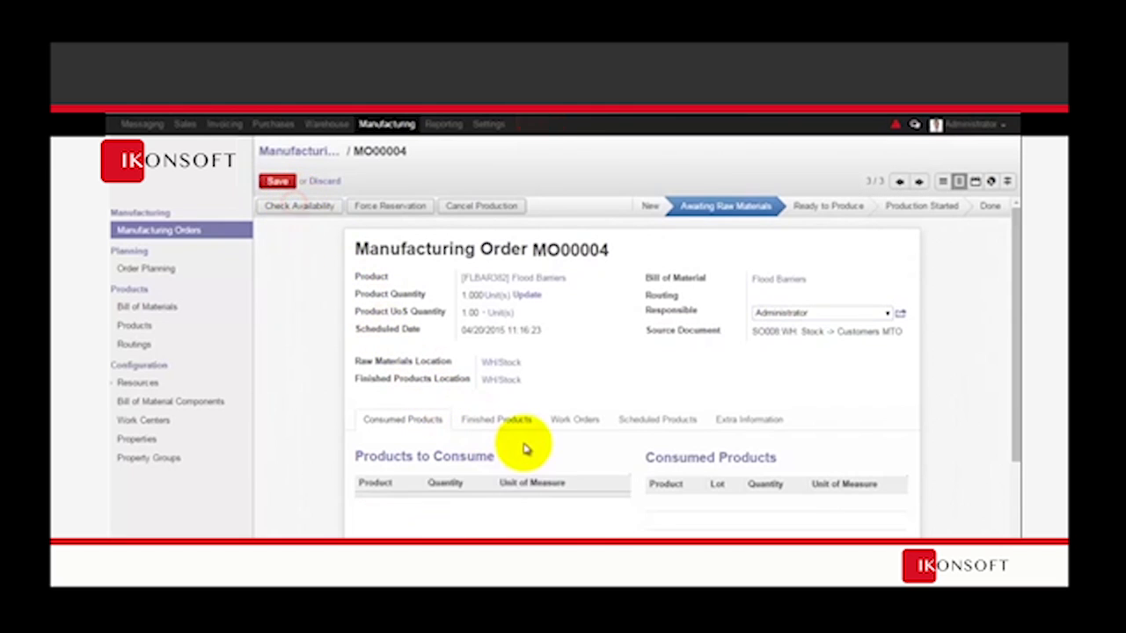
{"action": "scroll", "coordinate": [522, 448], "scroll_direction": "down", "scroll_amount": 3}
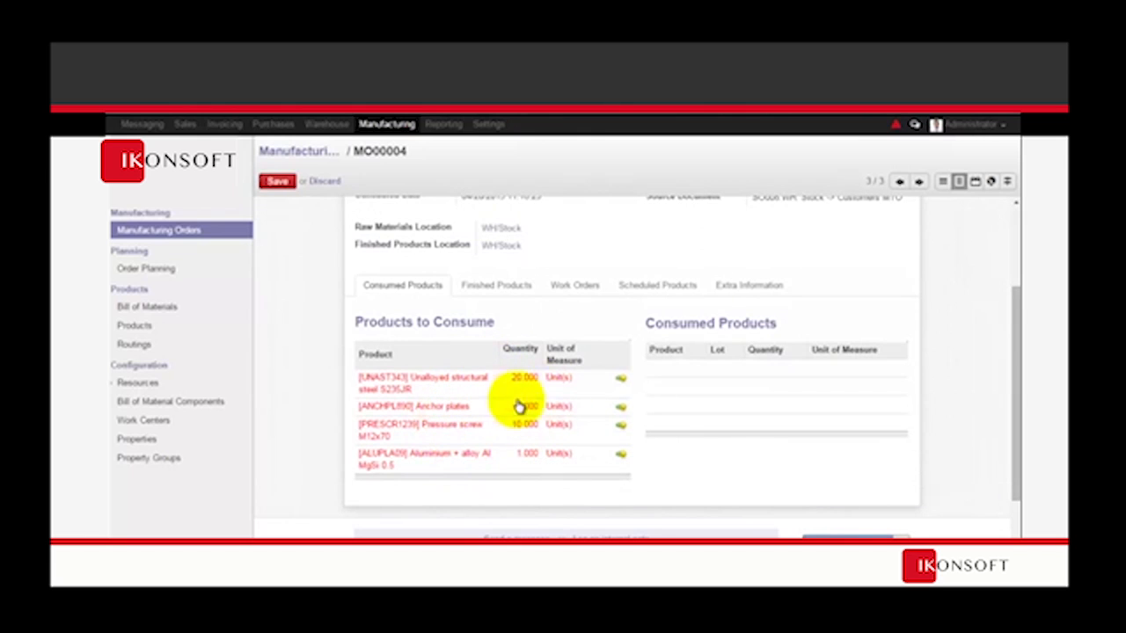
{"action": "scroll", "coordinate": [536, 400], "scroll_direction": "up", "scroll_amount": 3}
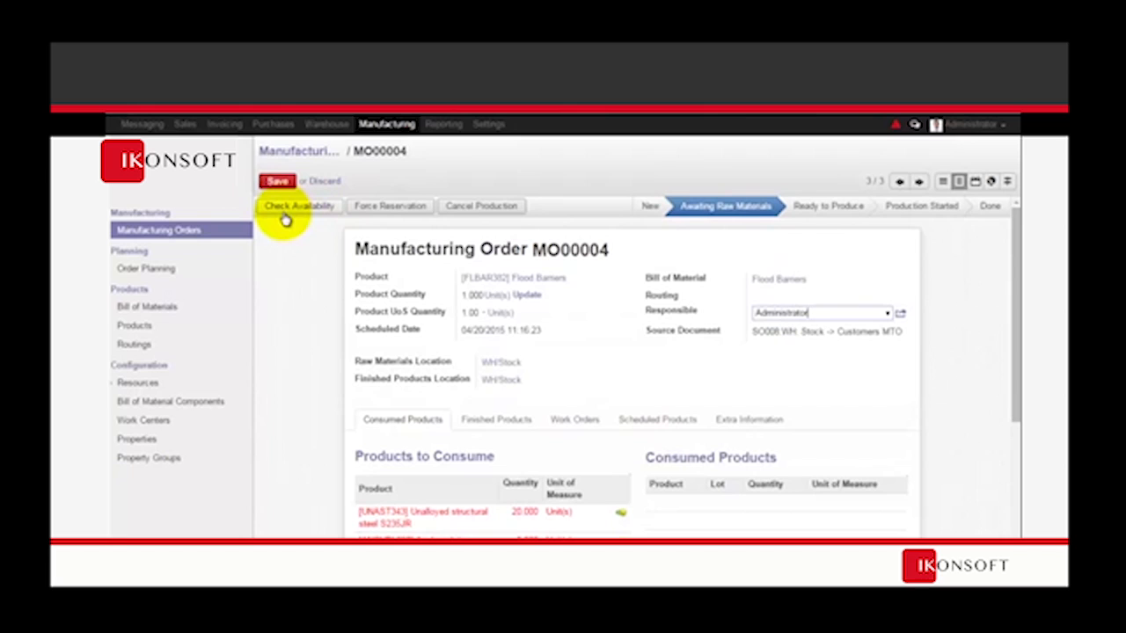
- Open the purchase requests for quotation in a new tab and inspect the China Export request in the list and in detail
{"action": "right_click", "coordinate": [273, 125]}
{"action": "left_click", "coordinate": [304, 140]}
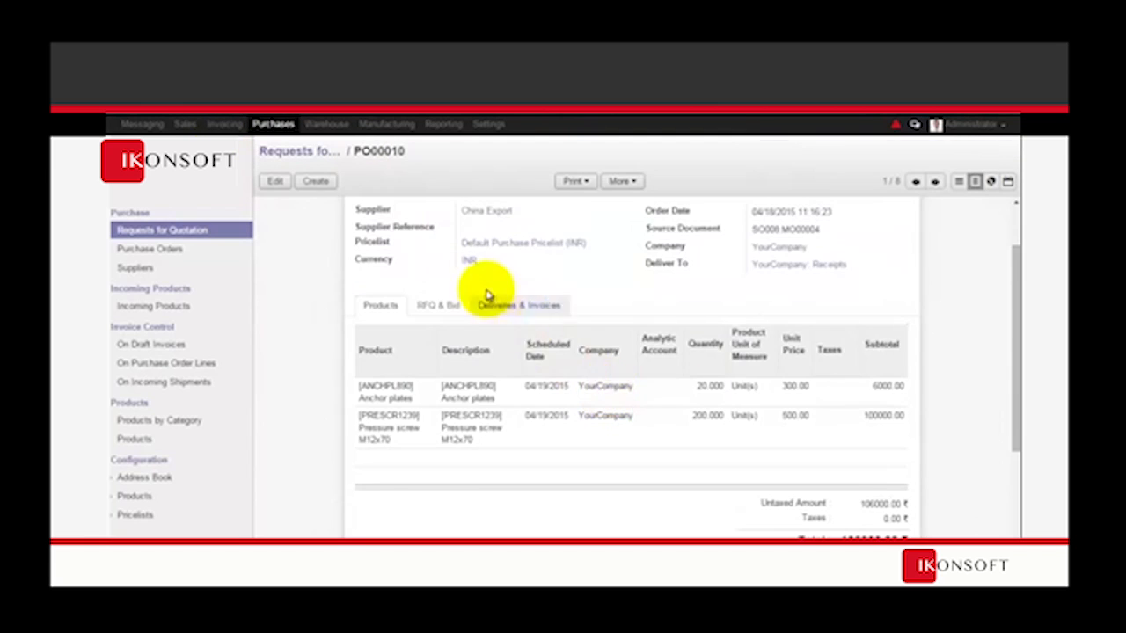
{"action": "scroll", "coordinate": [479, 286], "scroll_direction": "up", "scroll_amount": 1}
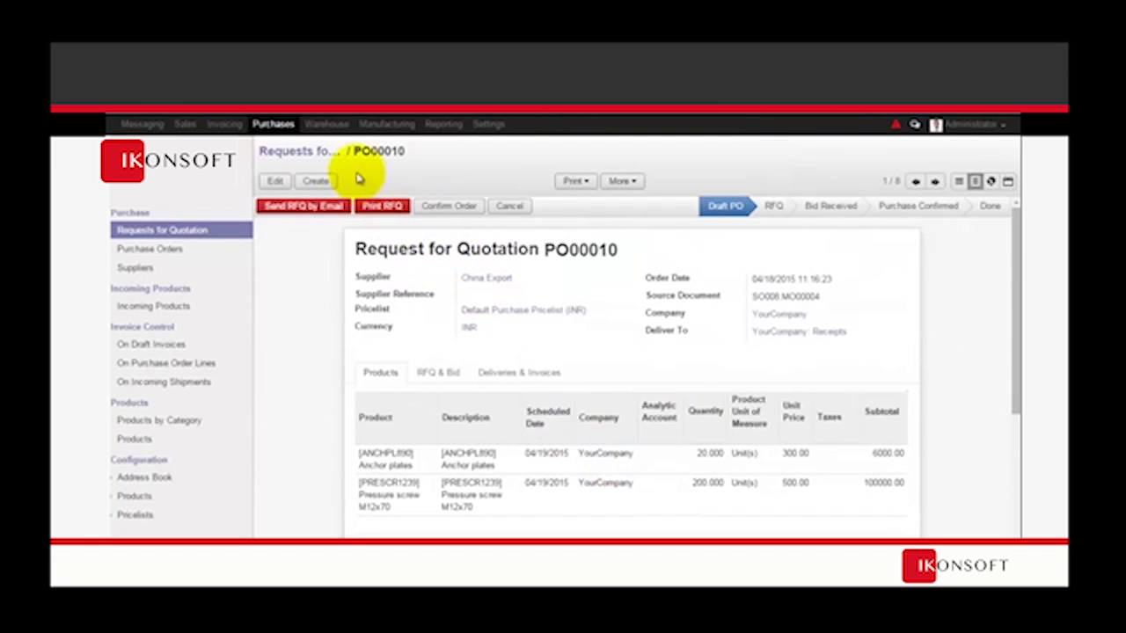
{"action": "left_click", "coordinate": [323, 153]}
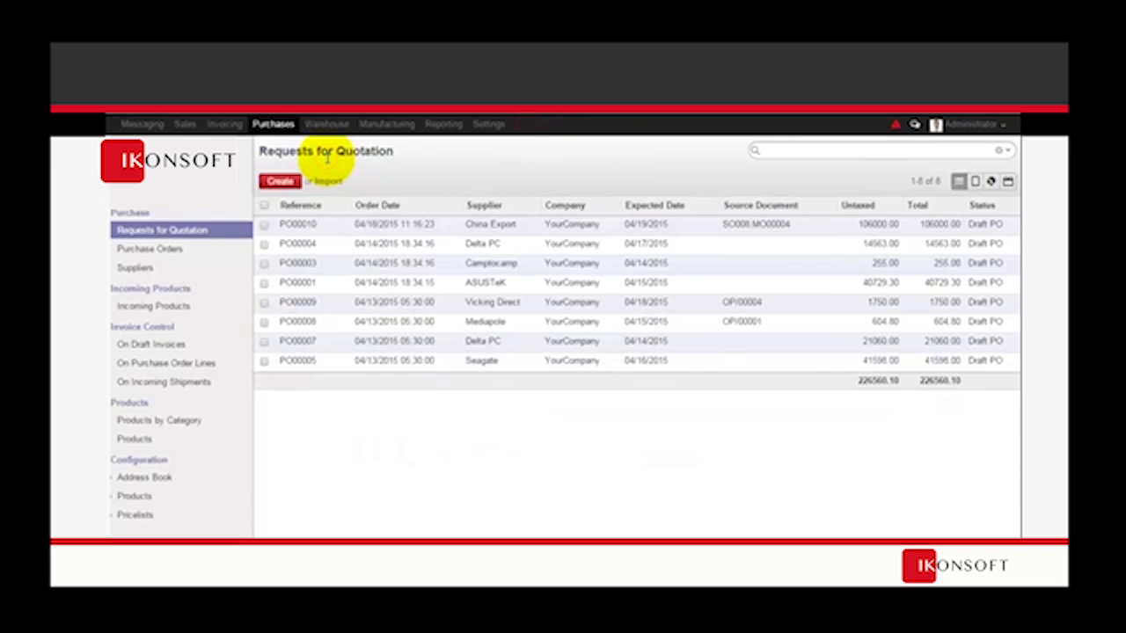
{"action": "left_click", "coordinate": [426, 224]}
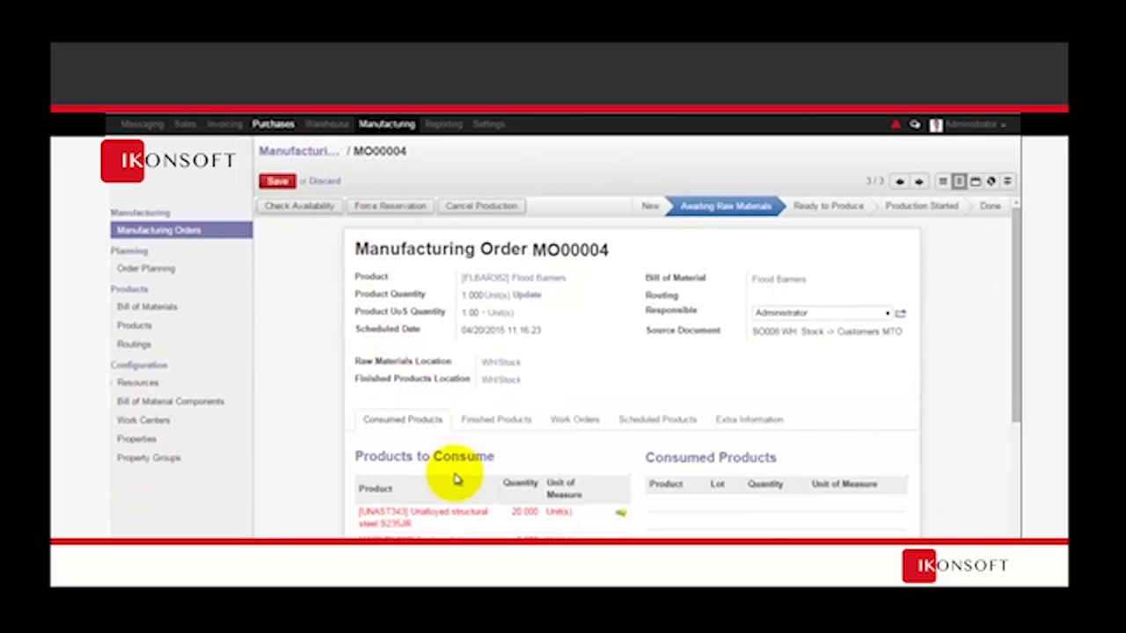
- Return to the Flood Barriers manufacturing order and examine its list of products to consume
{"action": "scroll", "coordinate": [440, 431], "scroll_direction": "down", "scroll_amount": 3}
{"action": "scroll", "coordinate": [431, 444], "scroll_direction": "up", "scroll_amount": 2}
{"action": "scroll", "coordinate": [441, 461], "scroll_direction": "down", "scroll_amount": 1}
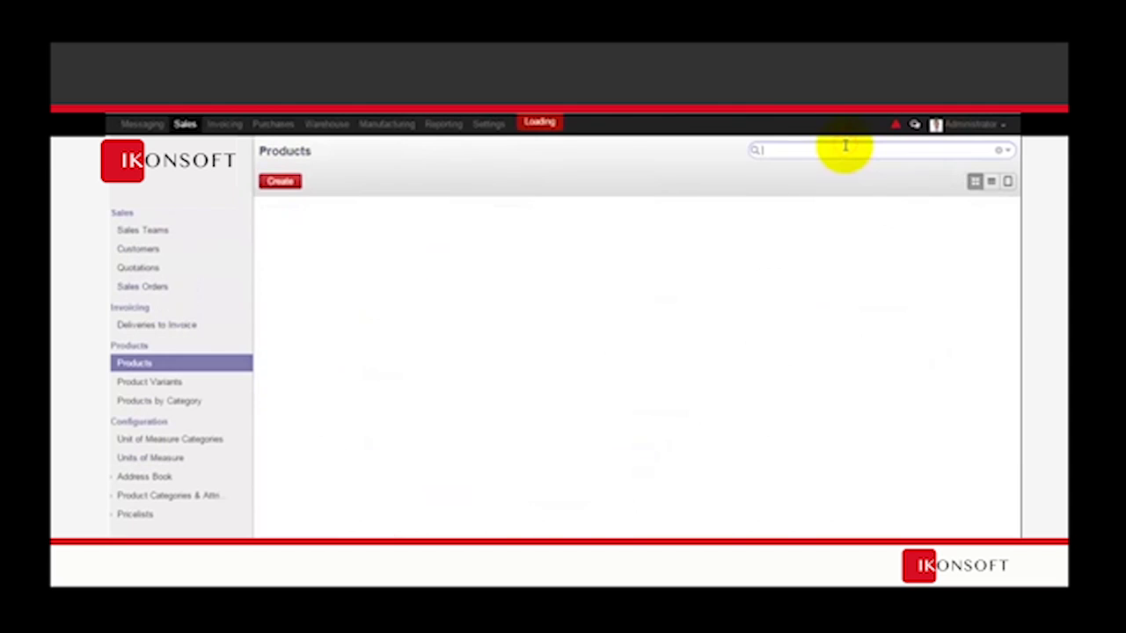
- Search the products for "unall" and view the procurement routes and suppliers of Unalloyed structural steel S235JR
{"action": "type", "text": "un"}
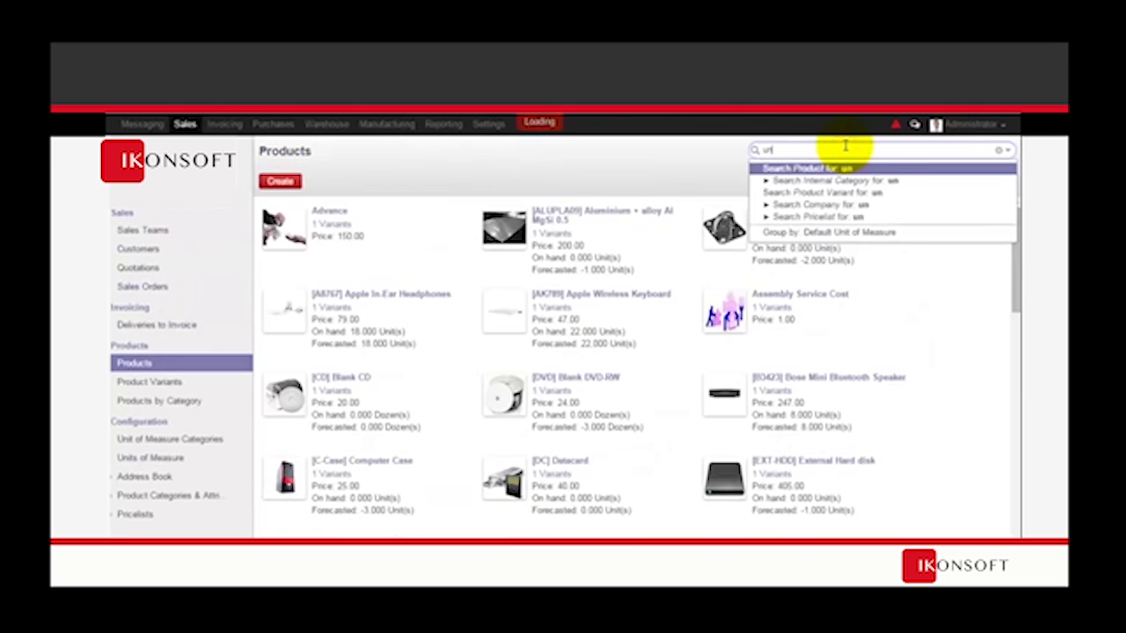
{"action": "type", "text": "all"}
{"action": "key", "text": "Return"}
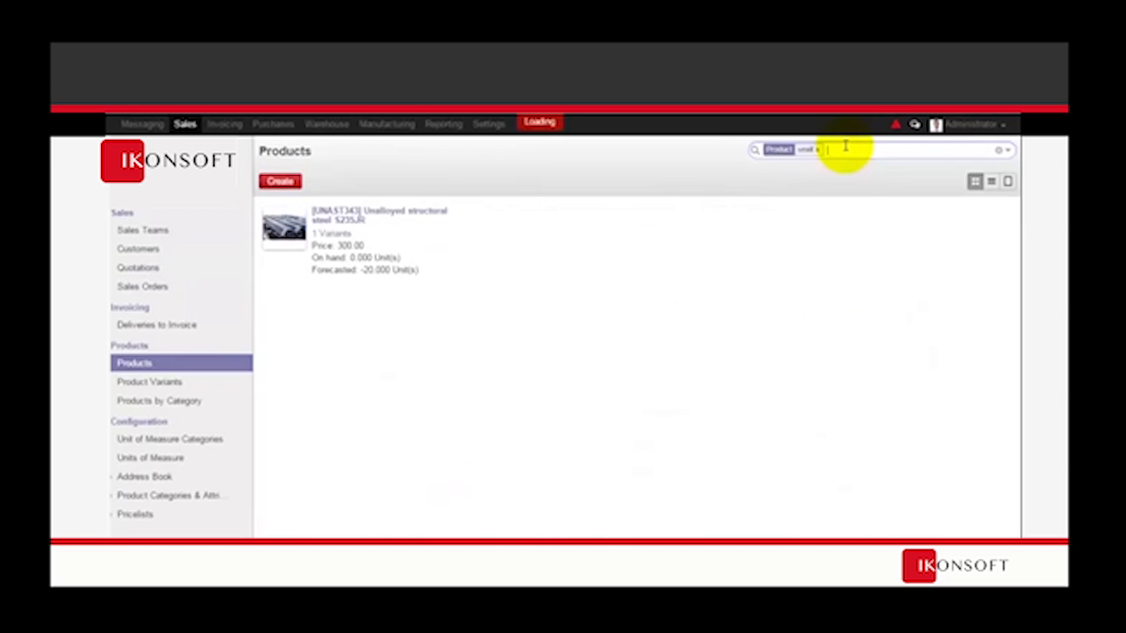
{"action": "left_click", "coordinate": [330, 218]}
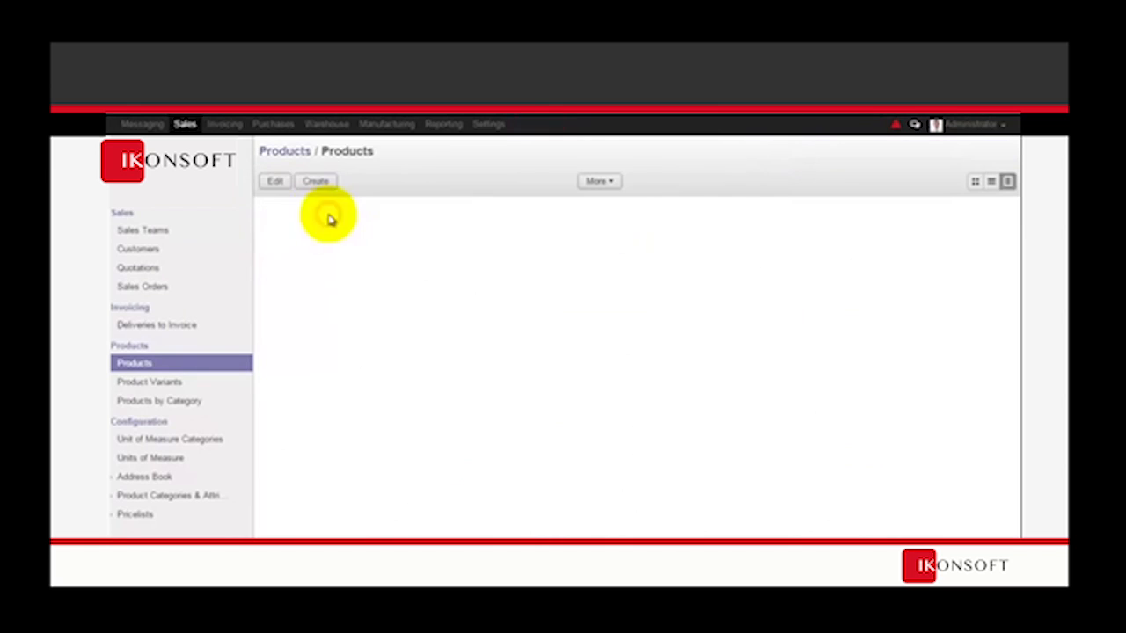
{"action": "left_click", "coordinate": [456, 317]}
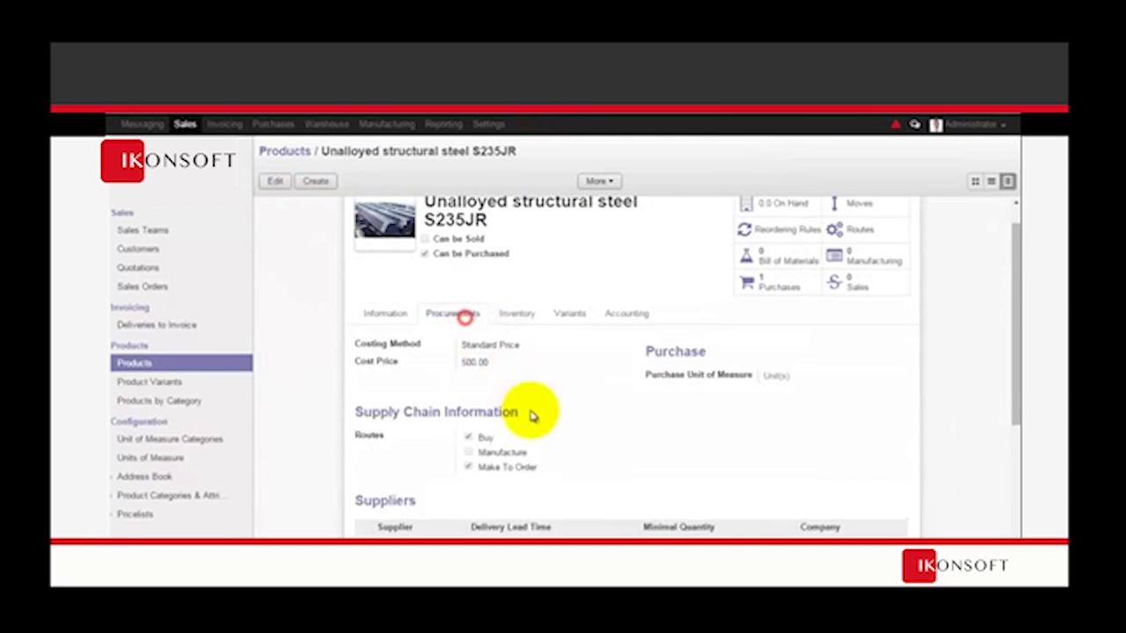
{"action": "scroll", "coordinate": [530, 410], "scroll_direction": "down", "scroll_amount": 3}
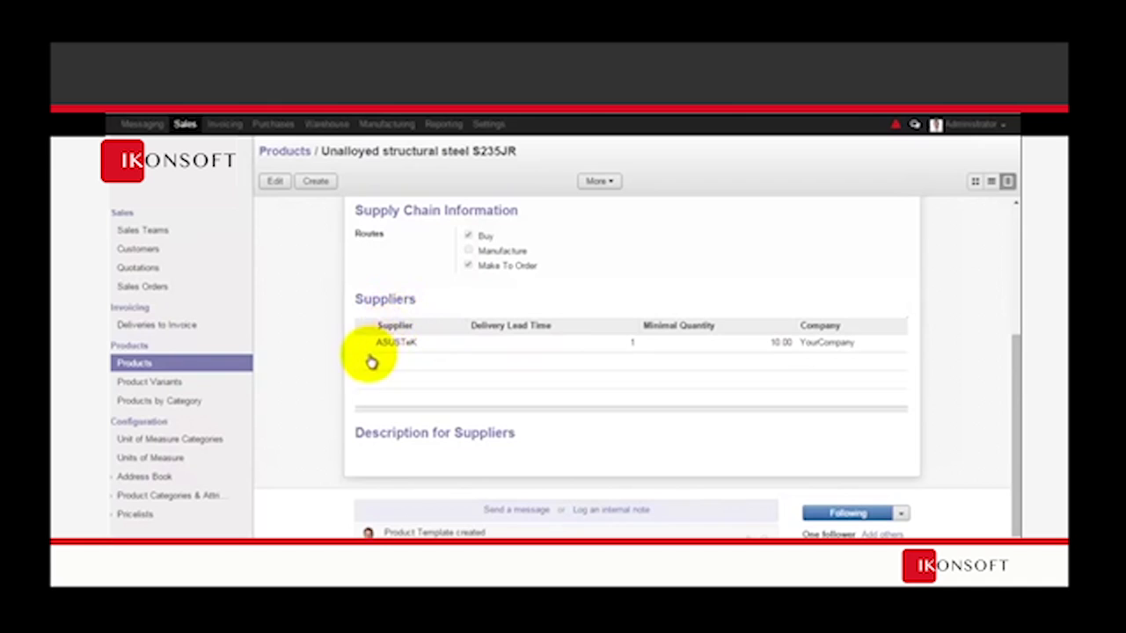
{"action": "scroll", "coordinate": [422, 350], "scroll_direction": "up", "scroll_amount": 3}
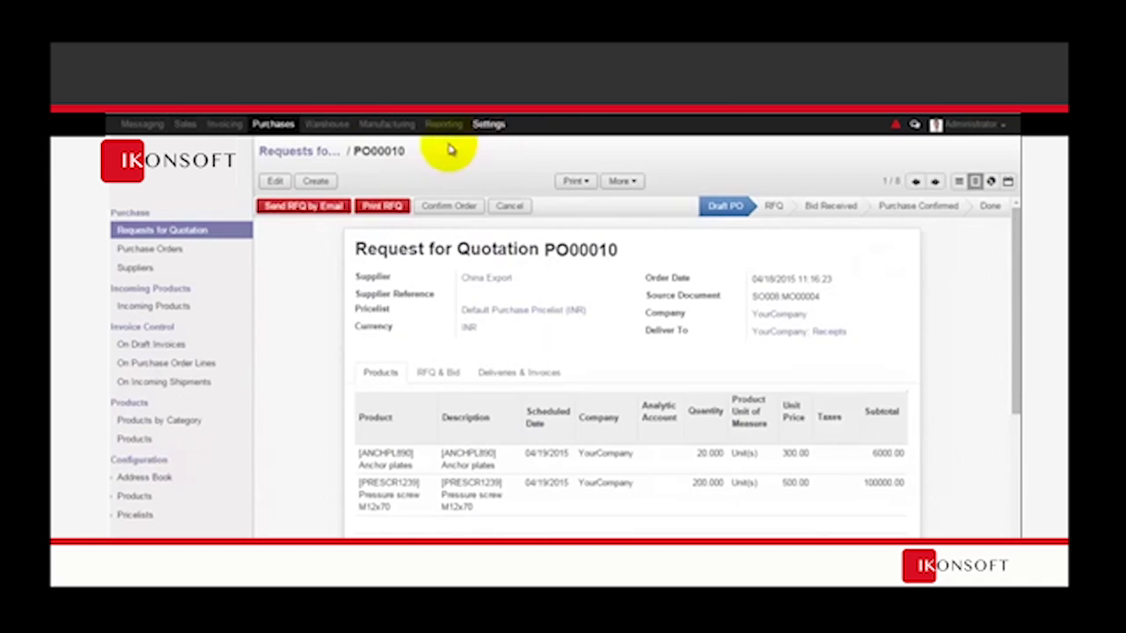
- Open the ASUSTeK request for quotation and compare its product lines with the manufacturing order's products to consume
{"action": "left_click", "coordinate": [291, 153]}
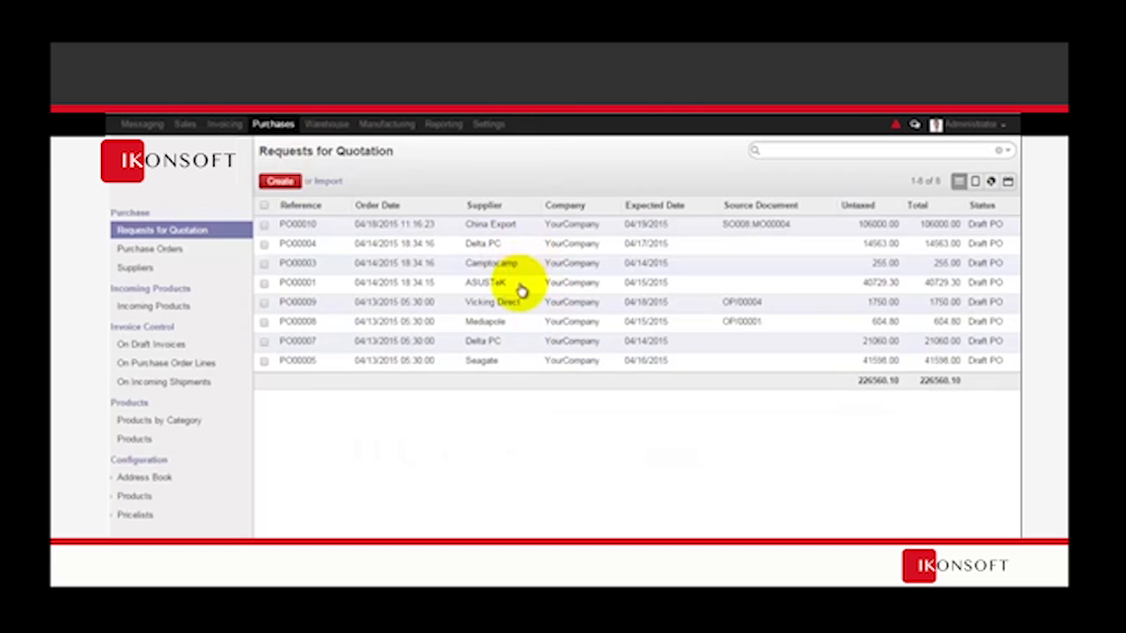
{"action": "left_click", "coordinate": [488, 285]}
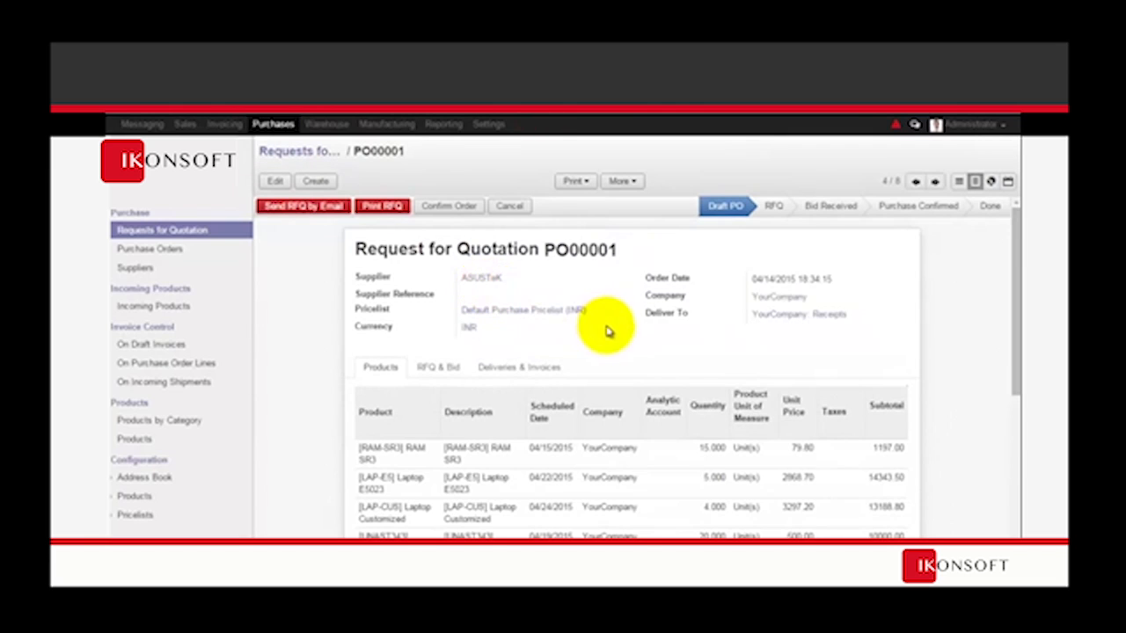
{"action": "scroll", "coordinate": [605, 329], "scroll_direction": "down", "scroll_amount": 3}
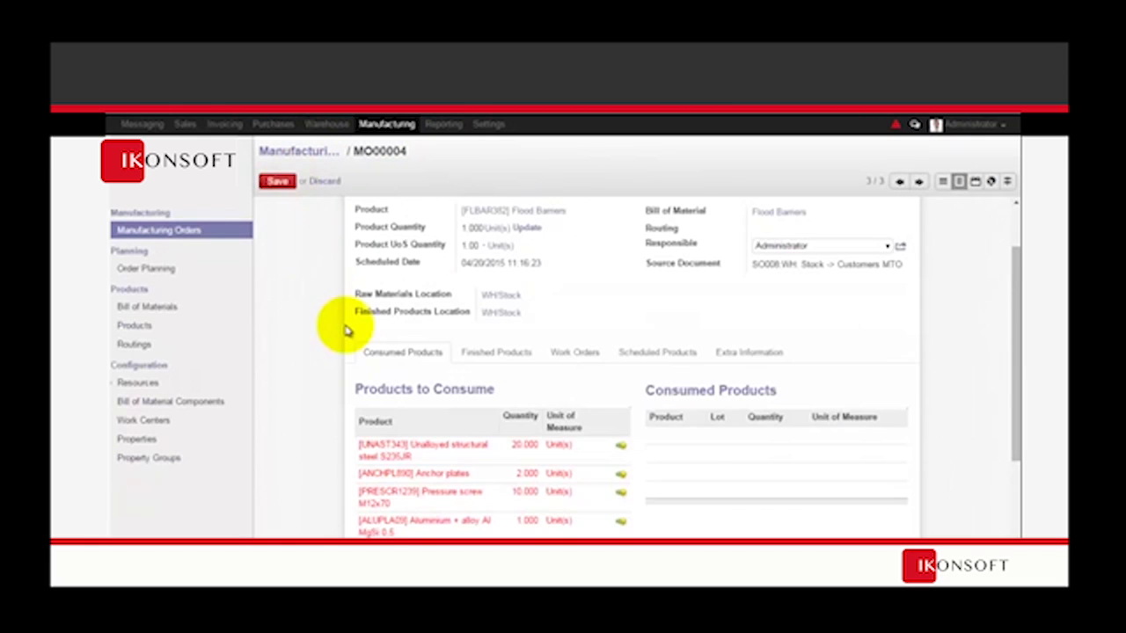
{"action": "scroll", "coordinate": [334, 299], "scroll_direction": "up", "scroll_amount": 2}
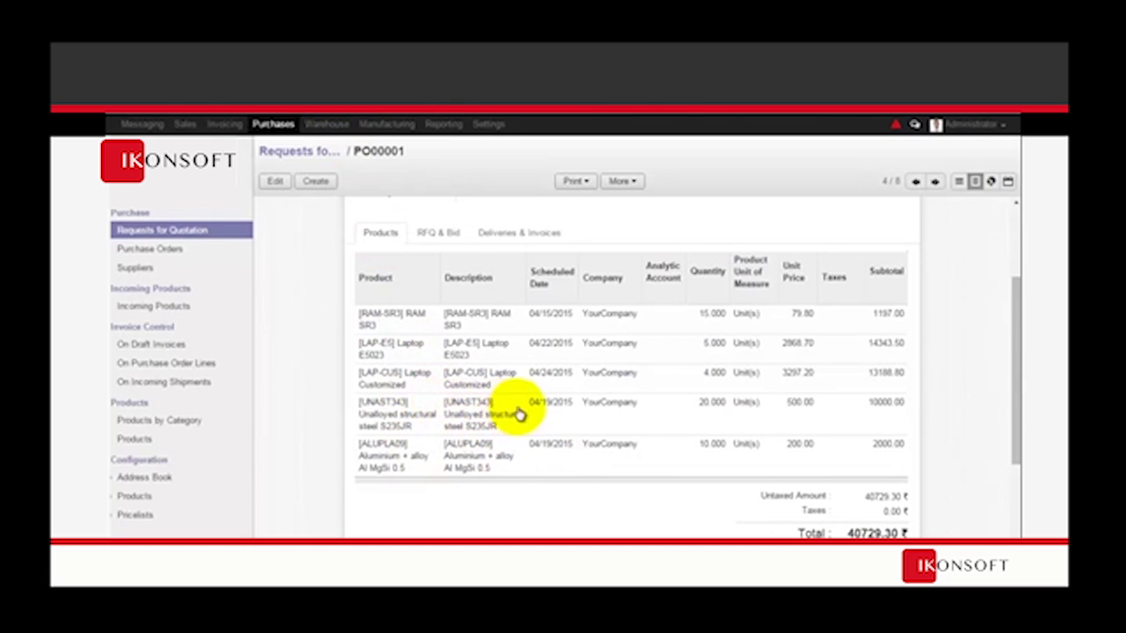
{"action": "scroll", "coordinate": [568, 402], "scroll_direction": "up", "scroll_amount": 3}
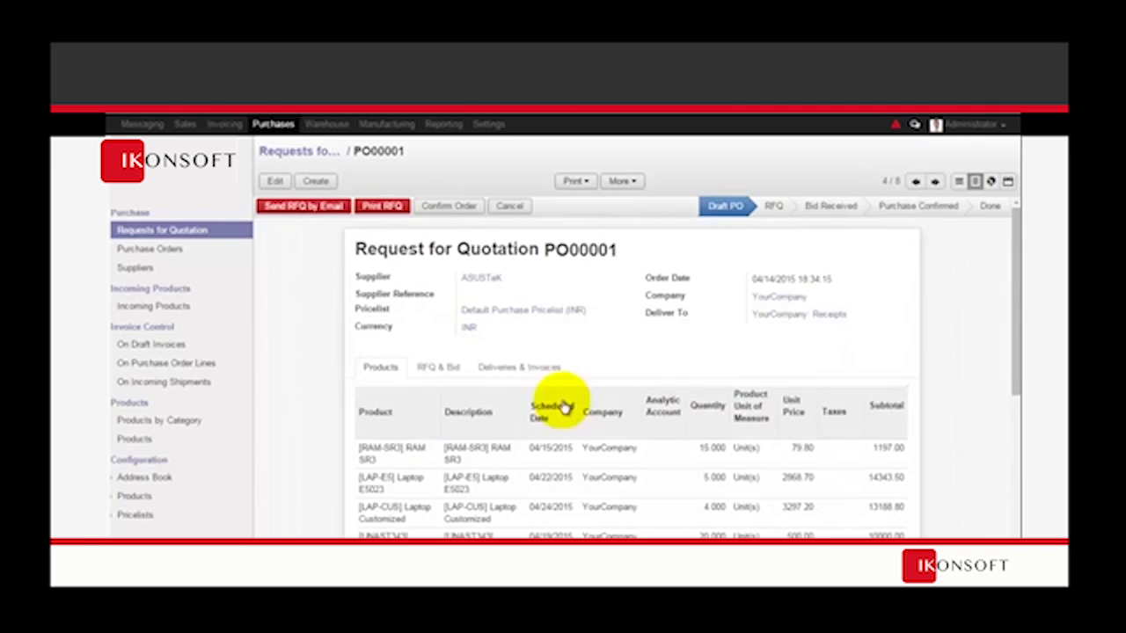
{"action": "scroll", "coordinate": [537, 325], "scroll_direction": "down", "scroll_amount": 3}
{"action": "scroll", "coordinate": [540, 346], "scroll_direction": "down", "scroll_amount": 1}
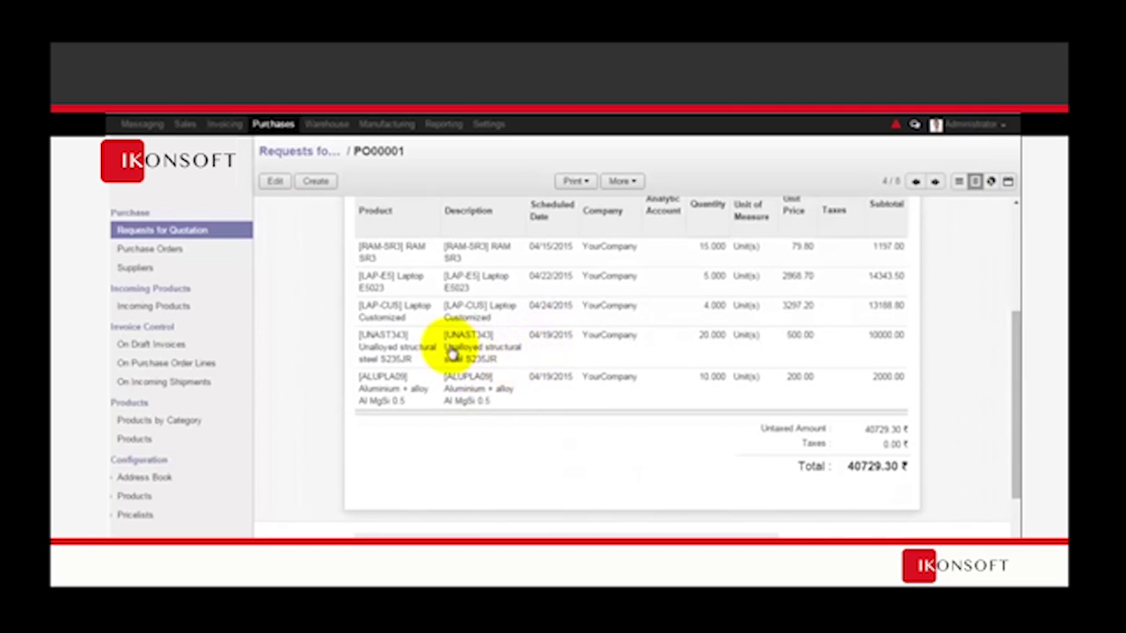
{"action": "scroll", "coordinate": [418, 357], "scroll_direction": "up", "scroll_amount": 1}
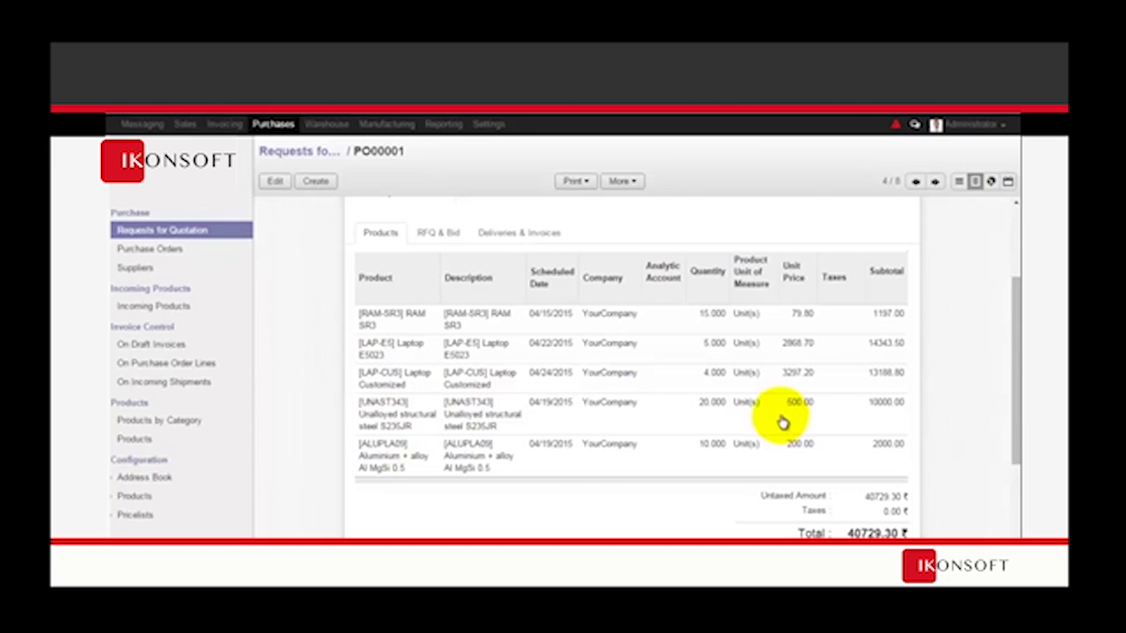
{"action": "scroll", "coordinate": [615, 387], "scroll_direction": "up", "scroll_amount": 3}
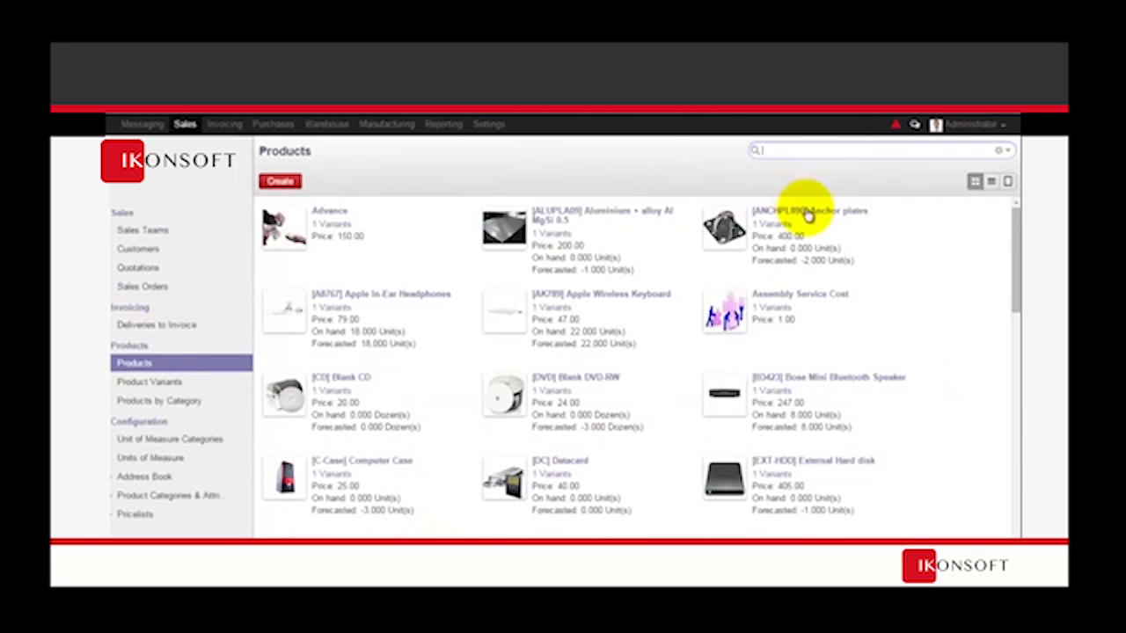
- Check the supplier of the Anchor plates product and review the product lines of the China Export request for quotation
{"action": "left_click", "coordinate": [807, 214]}
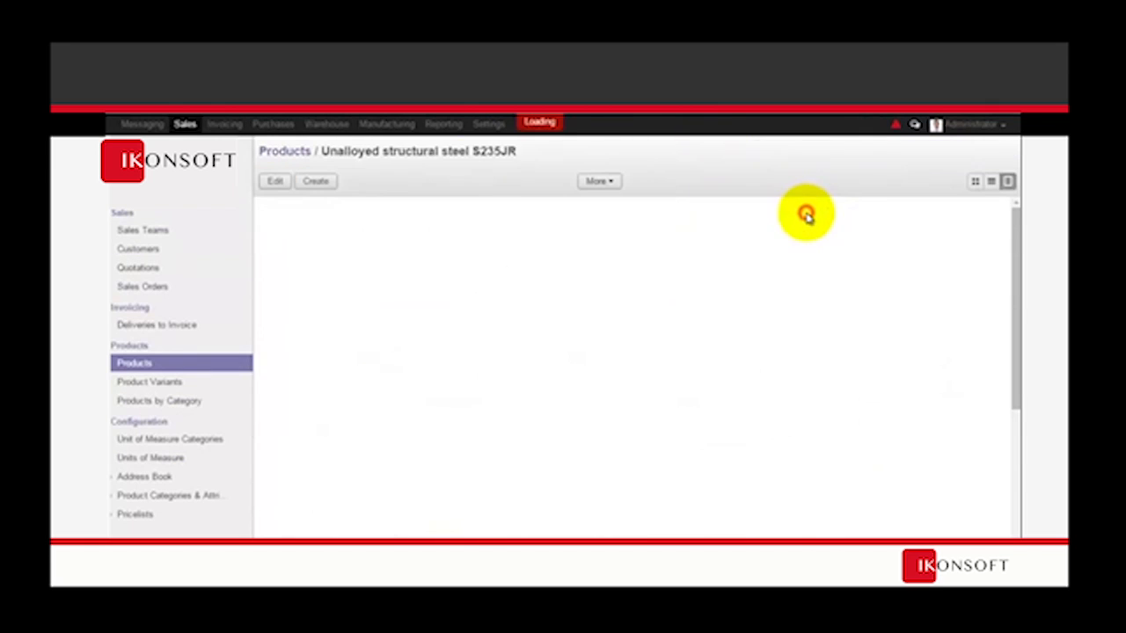
{"action": "scroll", "coordinate": [492, 369], "scroll_direction": "down", "scroll_amount": 3}
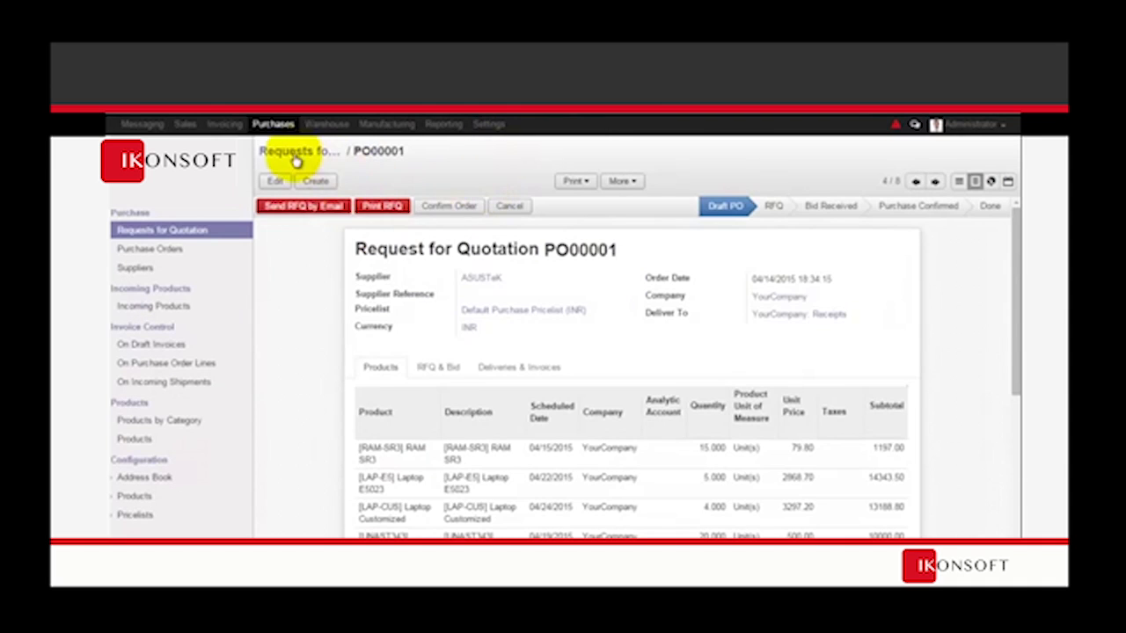
{"action": "left_click", "coordinate": [293, 151]}
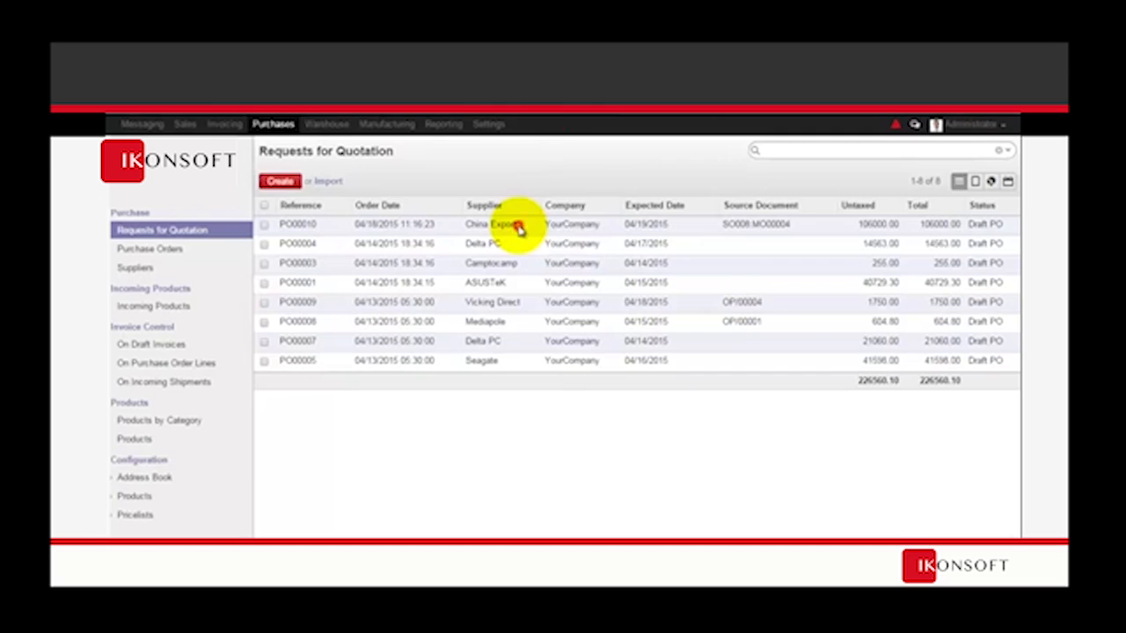
{"action": "left_click", "coordinate": [519, 229]}
{"action": "scroll", "coordinate": [577, 307], "scroll_direction": "down", "scroll_amount": 5}
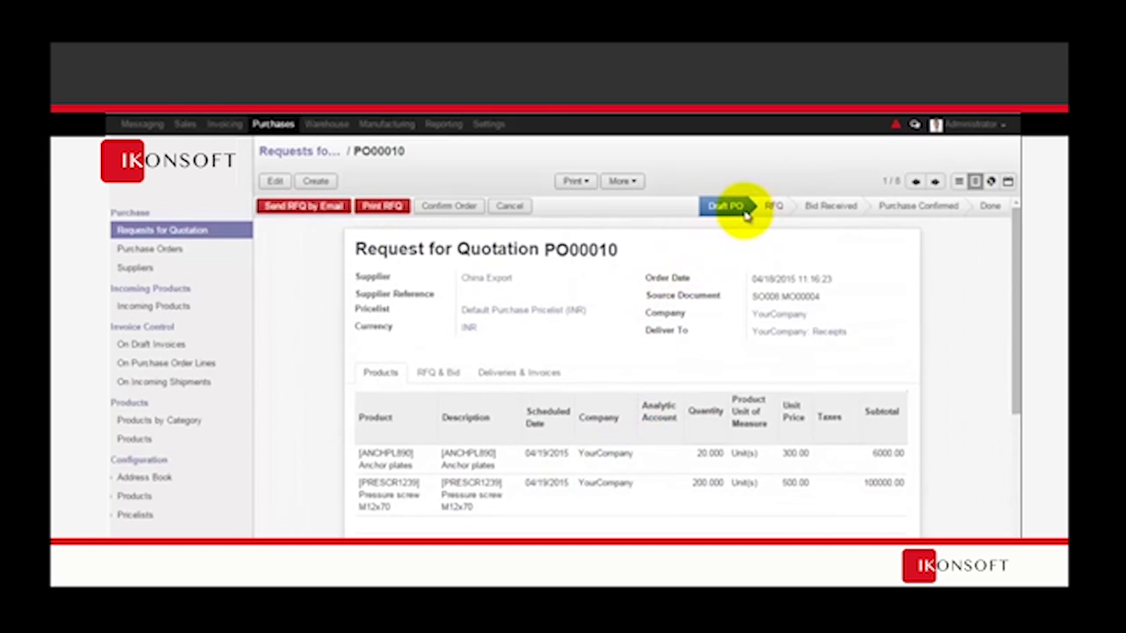
{"action": "scroll", "coordinate": [598, 322], "scroll_direction": "down", "scroll_amount": 4}
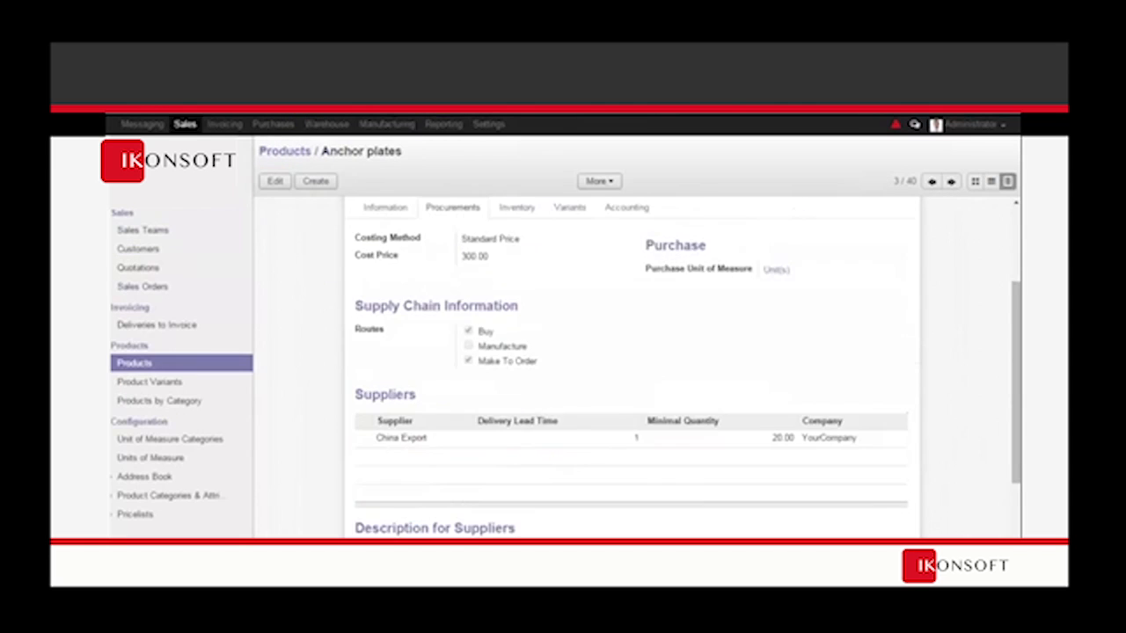
- Search the products for "screw" and view the procurement routes and suppliers of Pressure screw M12x70
{"action": "scroll", "coordinate": [424, 265], "scroll_direction": "up", "scroll_amount": 3}
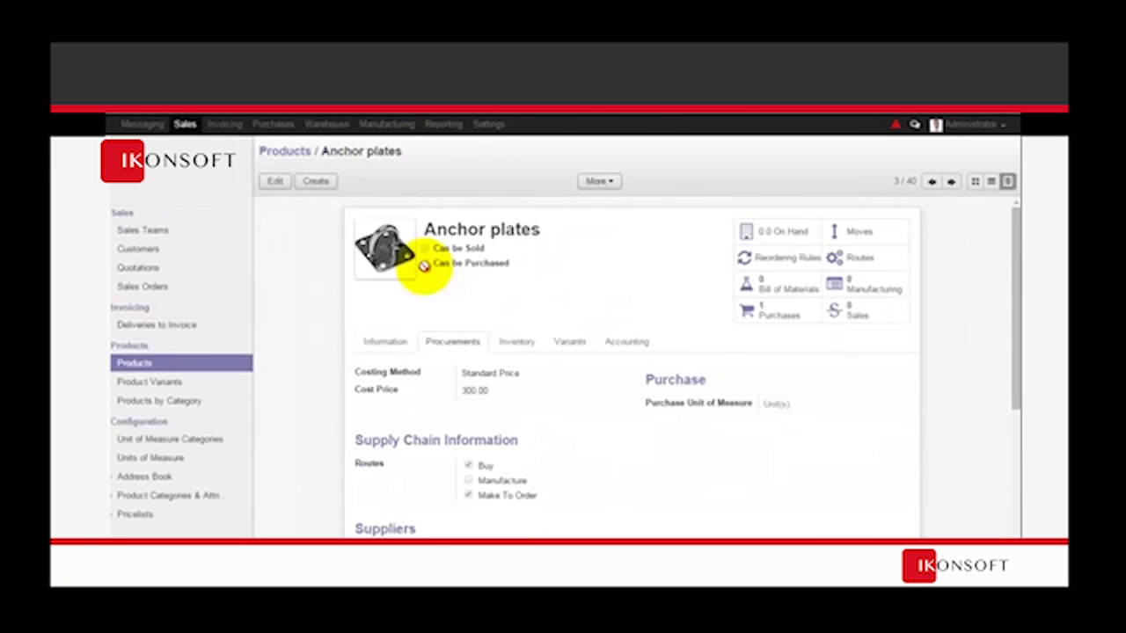
{"action": "left_click", "coordinate": [278, 153]}
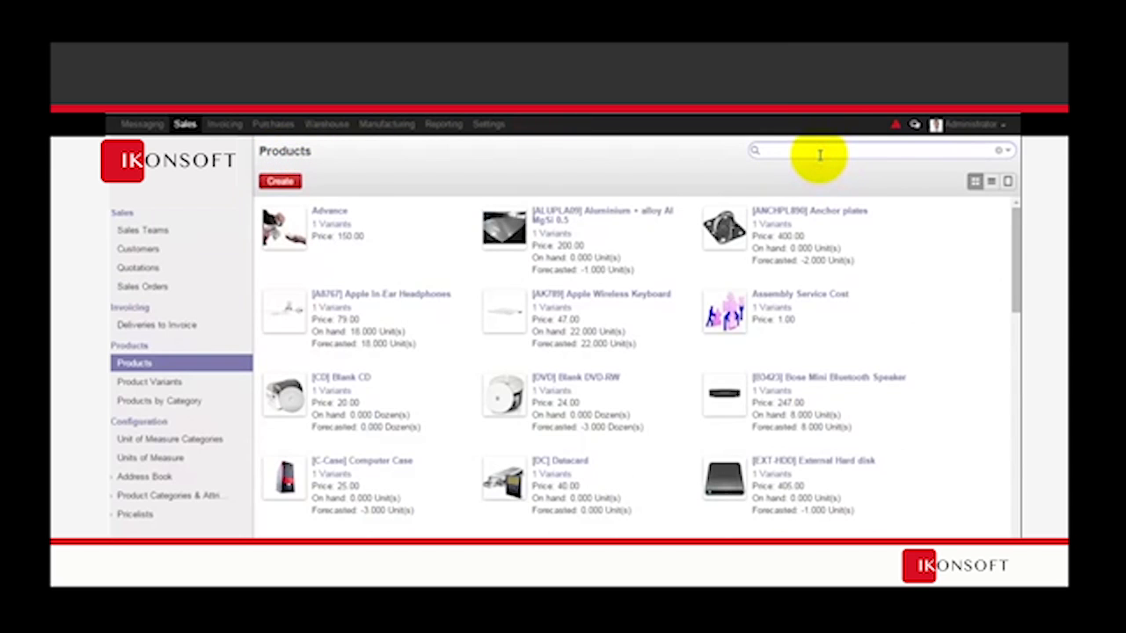
{"action": "type", "text": "scr"}
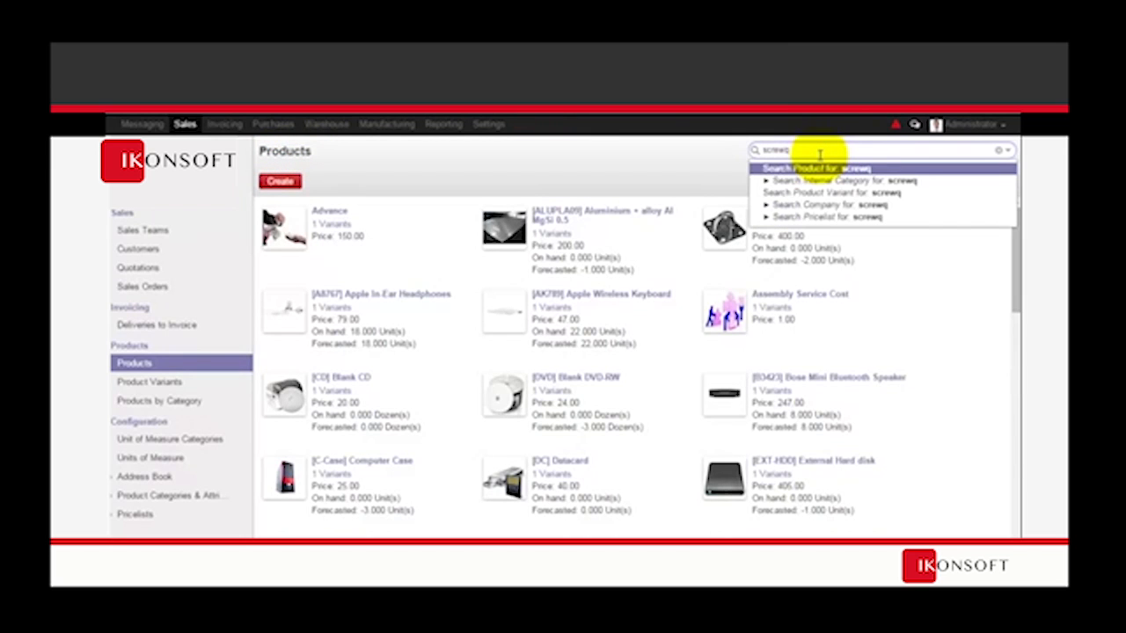
{"action": "type", "text": "ewq"}
{"action": "key", "text": "Return"}
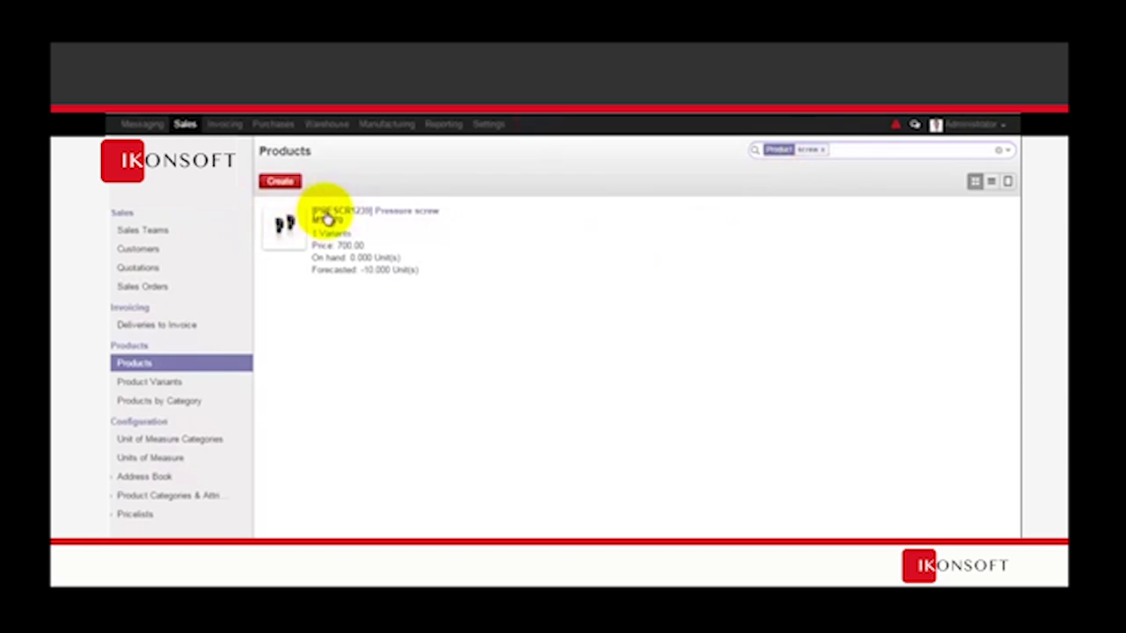
{"action": "left_click", "coordinate": [325, 215]}
{"action": "scroll", "coordinate": [519, 357], "scroll_direction": "down", "scroll_amount": 2}
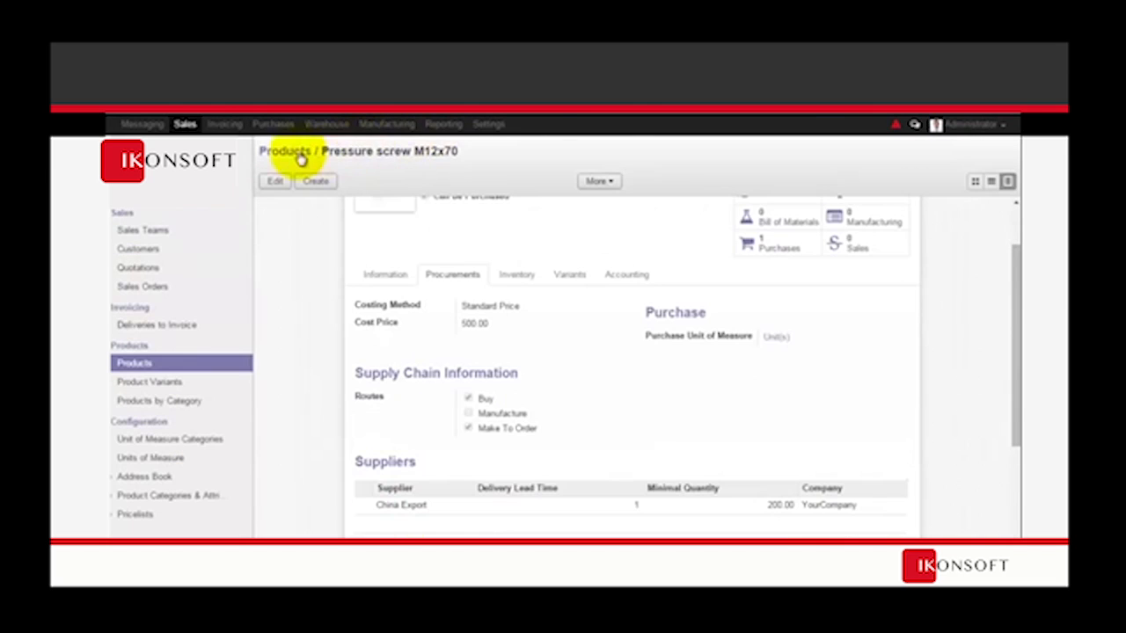
- Open the Aluminium + alloy Al MgSi 0.5 product to check its procurement details, and recheck the China Export request for quotation
{"action": "left_click", "coordinate": [283, 151]}
{"action": "left_click", "coordinate": [622, 220]}
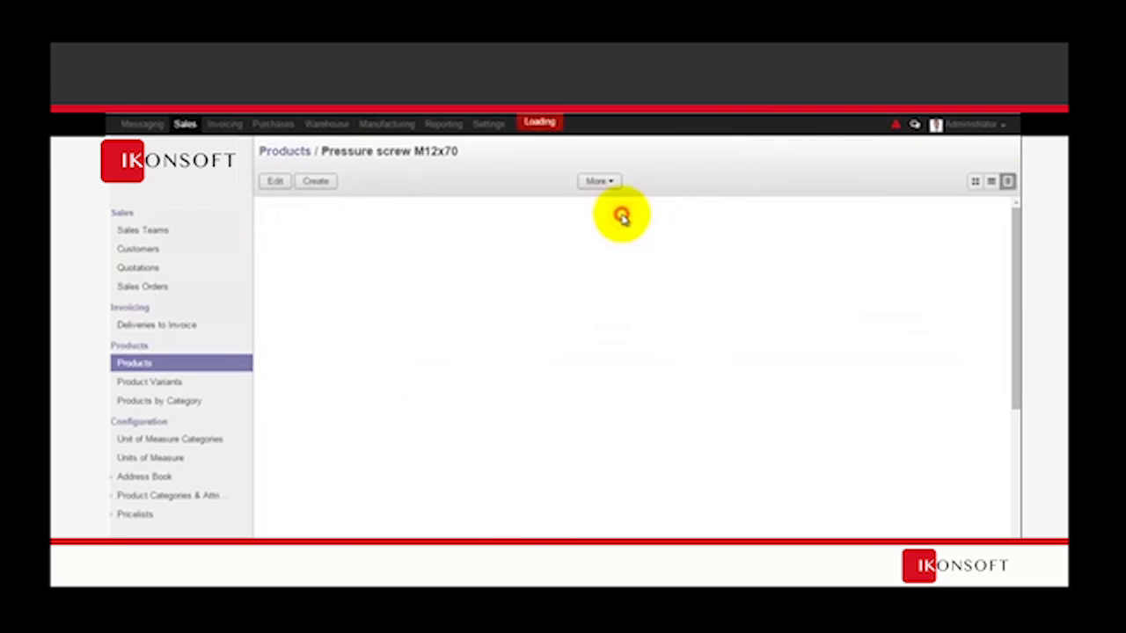
{"action": "scroll", "coordinate": [497, 503], "scroll_direction": "down", "scroll_amount": 3}
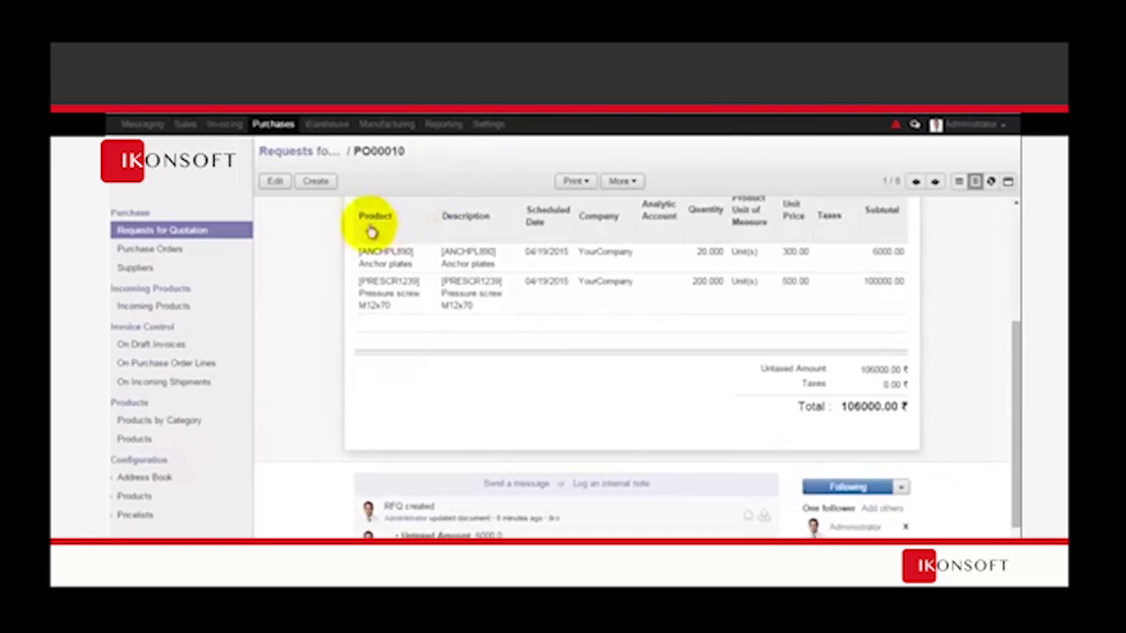
{"action": "scroll", "coordinate": [369, 211], "scroll_direction": "up", "scroll_amount": 3}
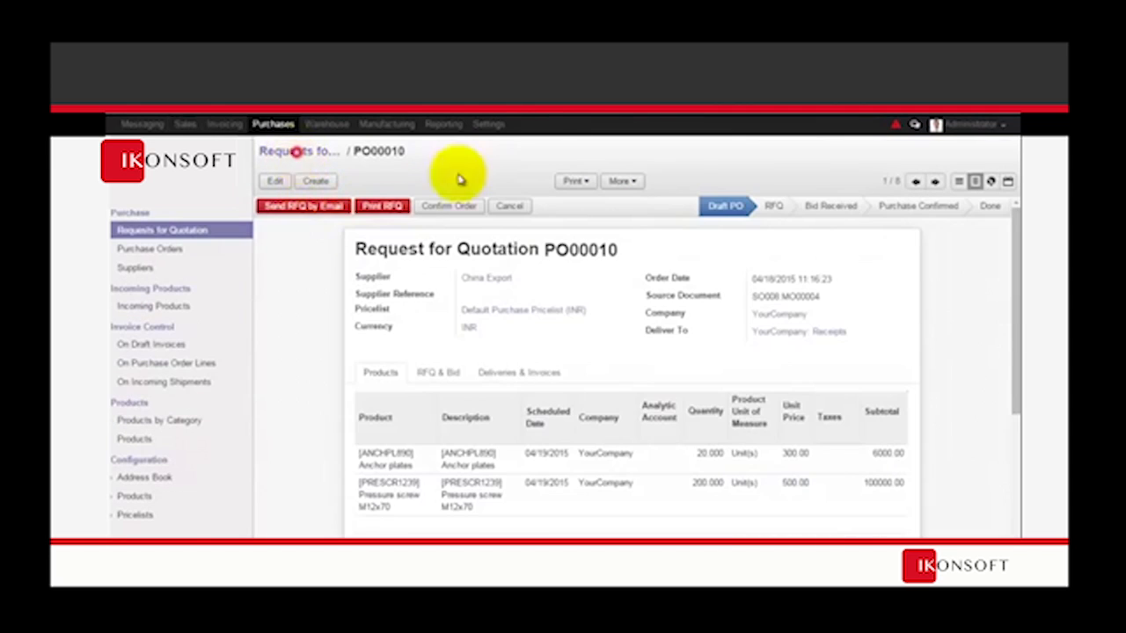
- Review the product lines of the ASUSTeK request for quotation, and return to the list of requests for quotation
{"action": "left_click", "coordinate": [298, 151]}
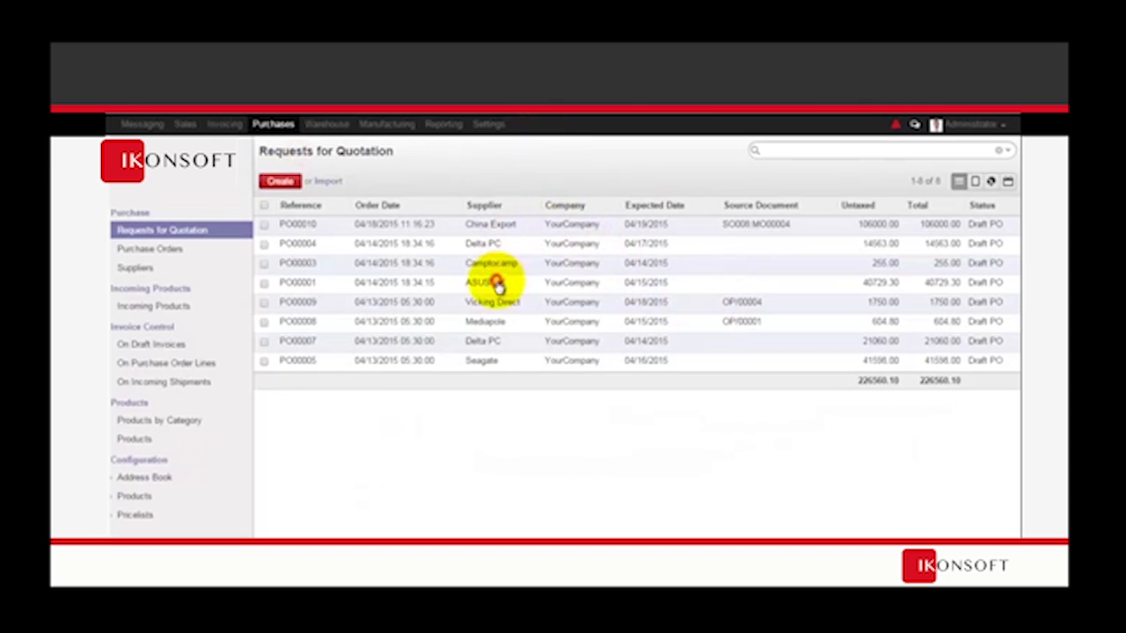
{"action": "left_click", "coordinate": [497, 286]}
{"action": "scroll", "coordinate": [628, 327], "scroll_direction": "down", "scroll_amount": 5}
{"action": "scroll", "coordinate": [633, 331], "scroll_direction": "up", "scroll_amount": 1}
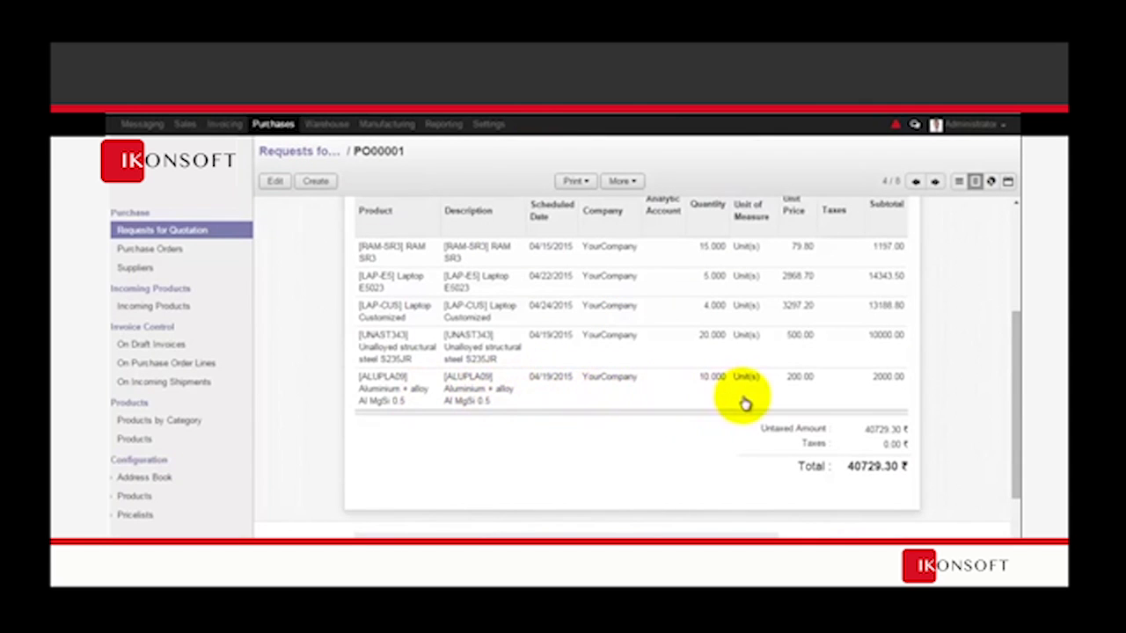
{"action": "scroll", "coordinate": [801, 396], "scroll_direction": "up", "scroll_amount": 4}
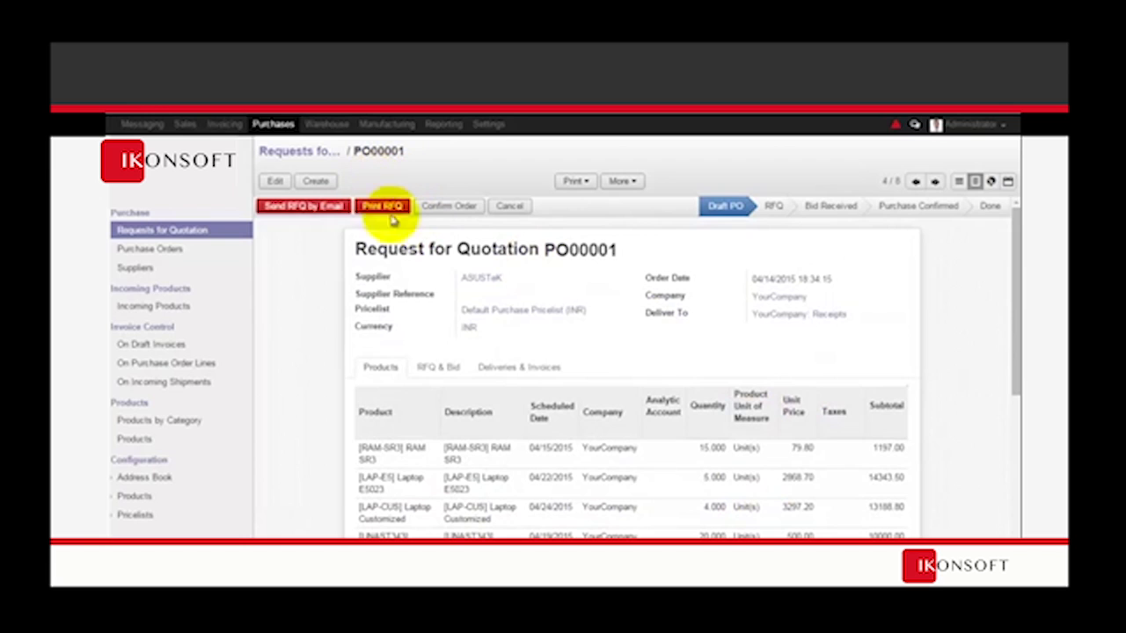
{"action": "left_click", "coordinate": [286, 150]}
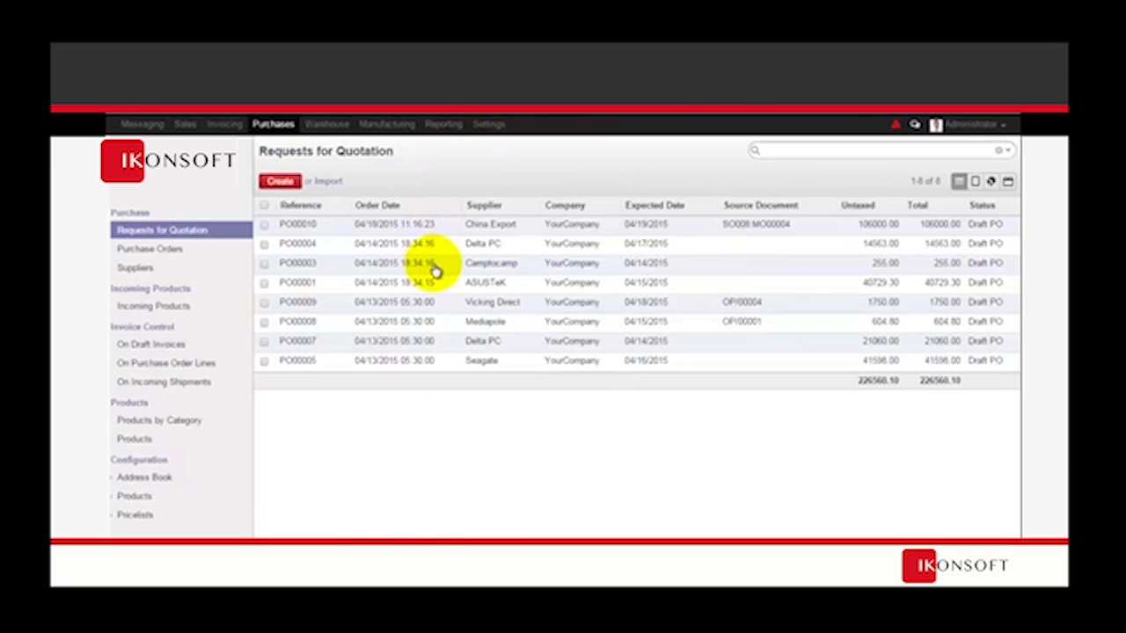
{"action": "mouse_move", "coordinate": [435, 272]}
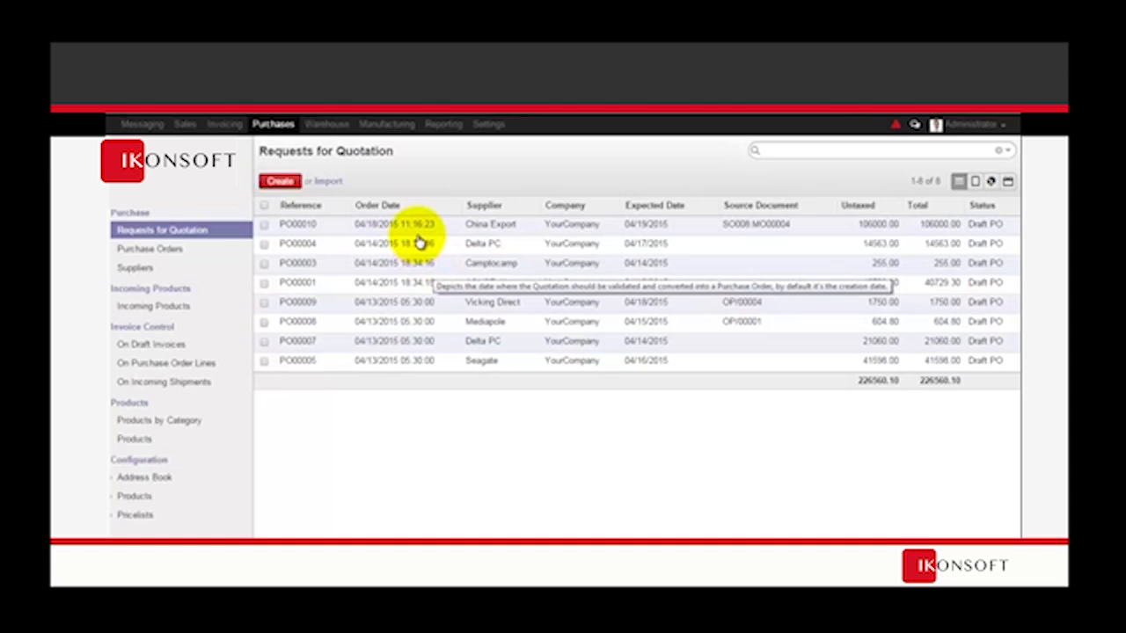
- Confirm the China Export request for quotation and transfer its incoming anchor plates and pressure screws into stock
{"action": "left_click", "coordinate": [502, 223]}
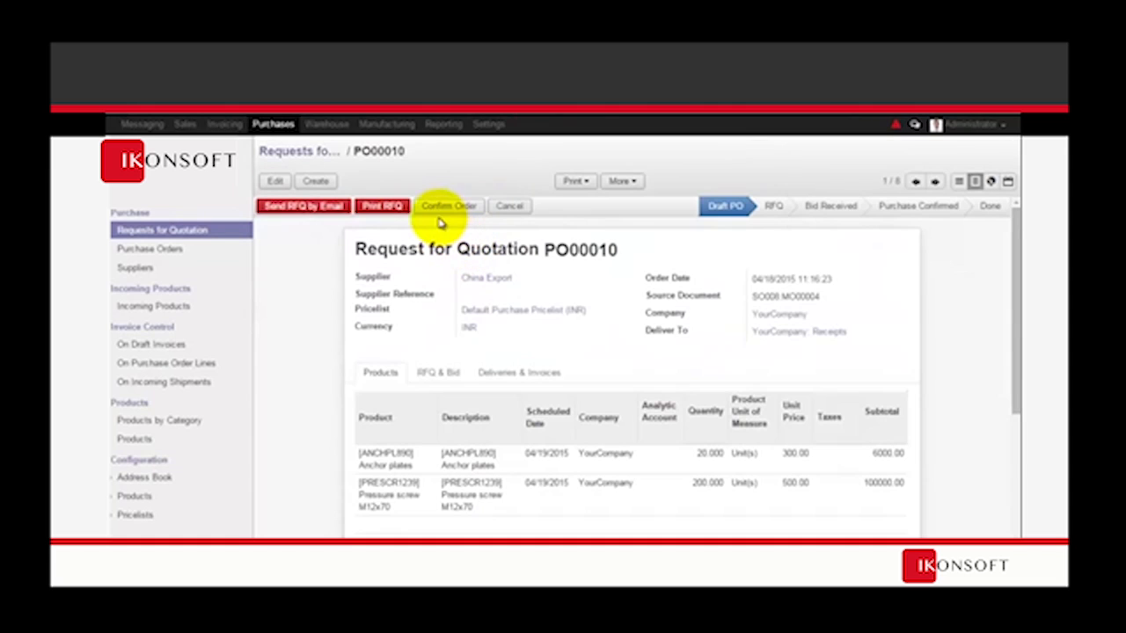
{"action": "left_click", "coordinate": [427, 208]}
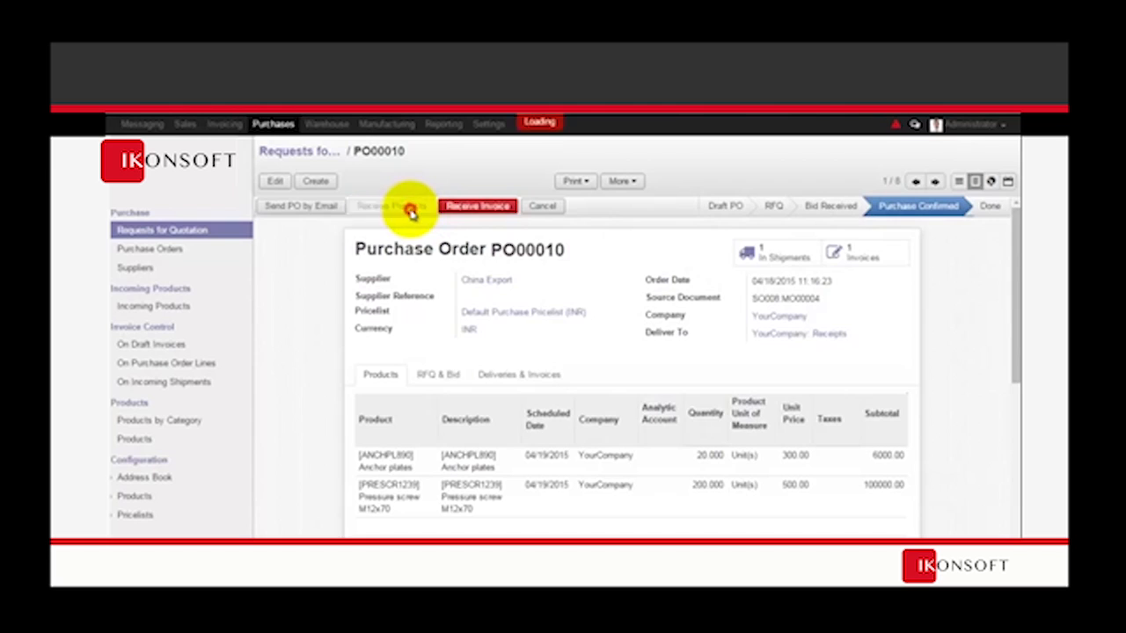
{"action": "left_click", "coordinate": [411, 212]}
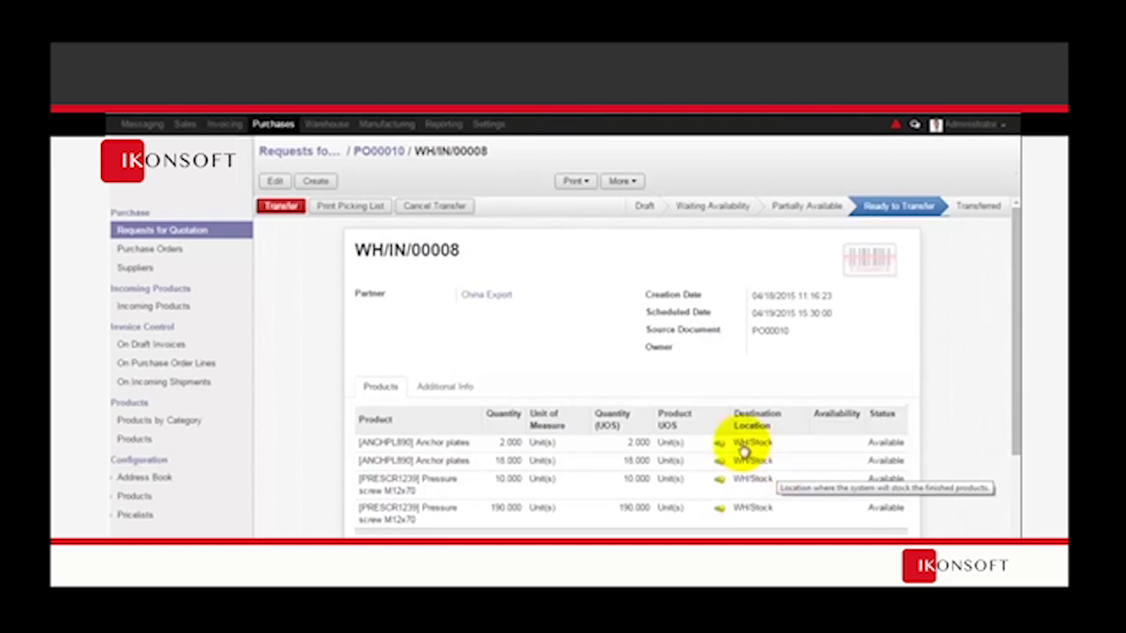
{"action": "left_click", "coordinate": [281, 205]}
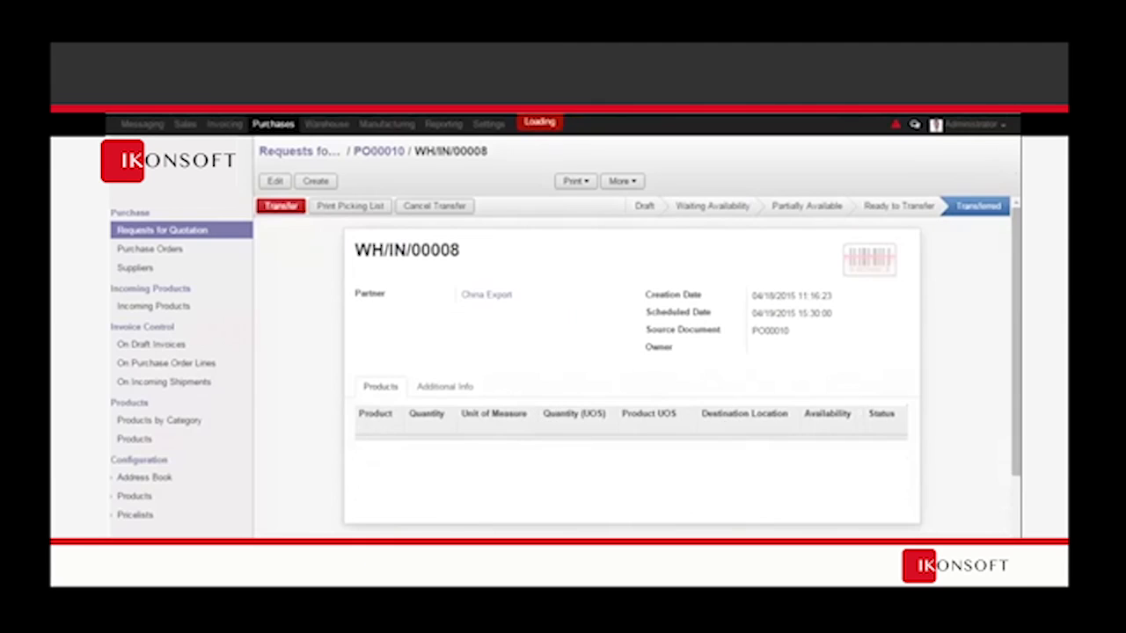
{"action": "left_click", "coordinate": [380, 152]}
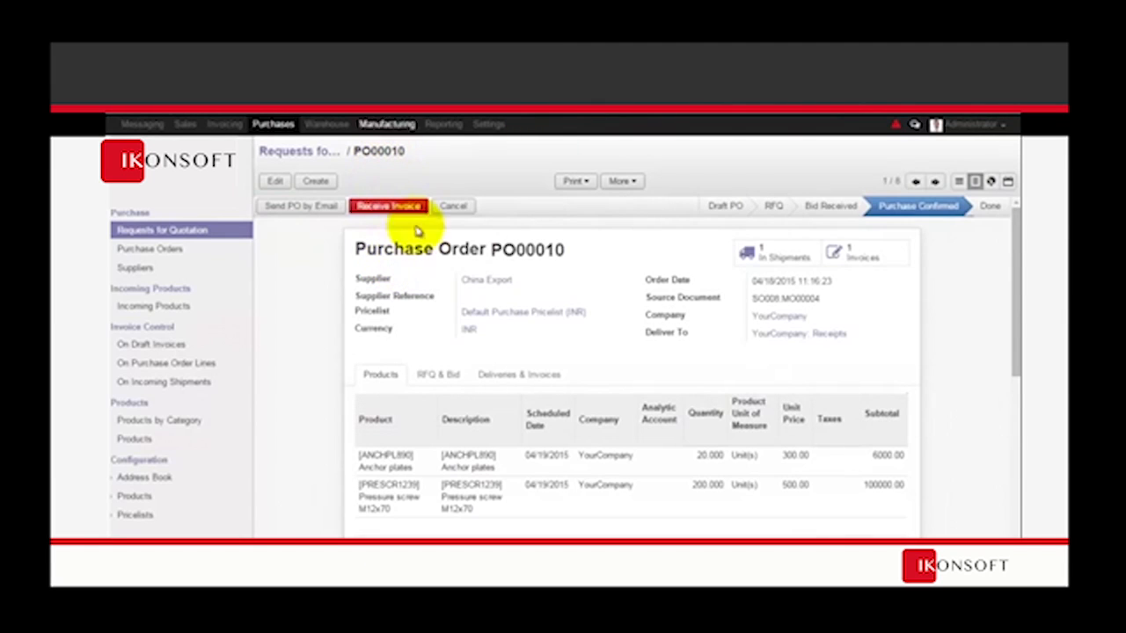
{"action": "scroll", "coordinate": [465, 327], "scroll_direction": "down", "scroll_amount": 3}
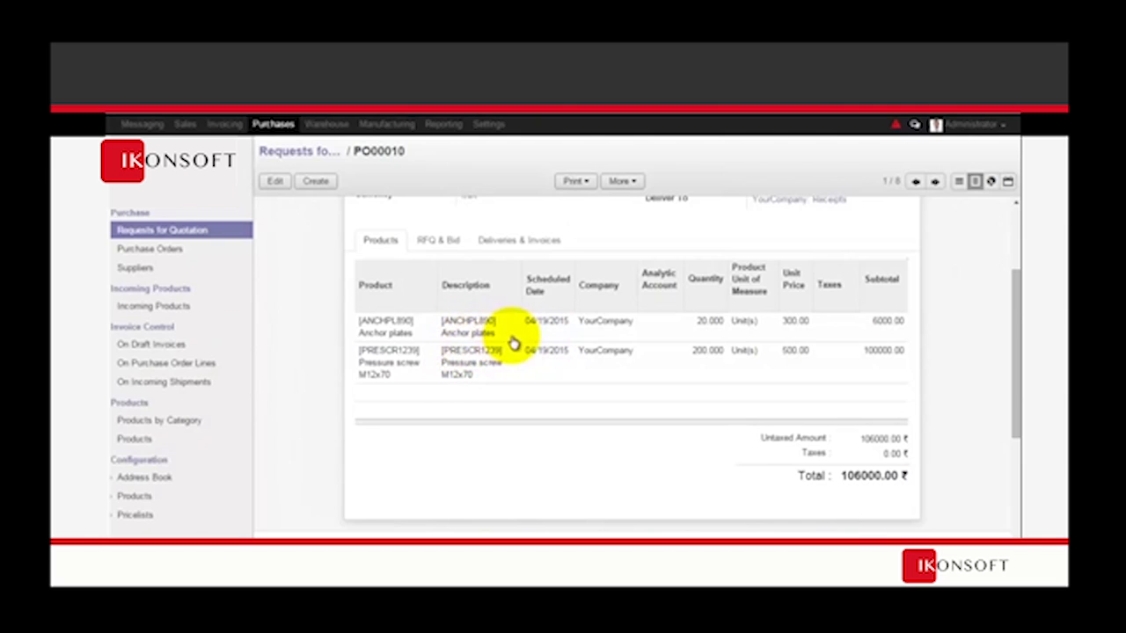
- Check the availability of the raw materials in the Flood Barriers manufacturing order
{"action": "scroll", "coordinate": [523, 380], "scroll_direction": "up", "scroll_amount": 5}
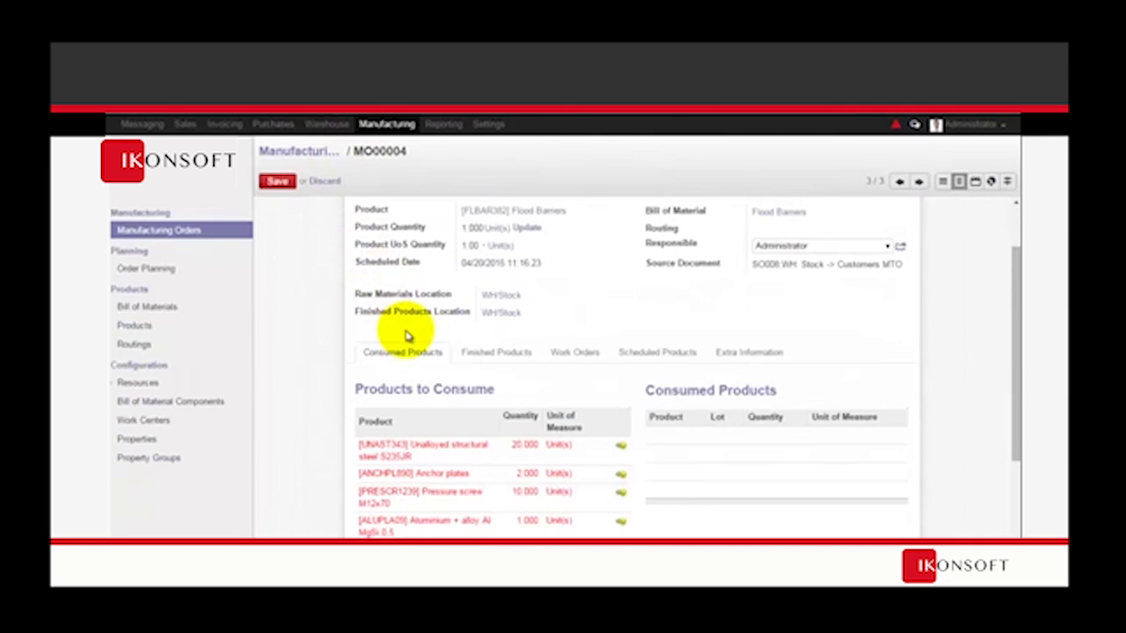
{"action": "scroll", "coordinate": [408, 329], "scroll_direction": "up", "scroll_amount": 2}
{"action": "left_click", "coordinate": [299, 205]}
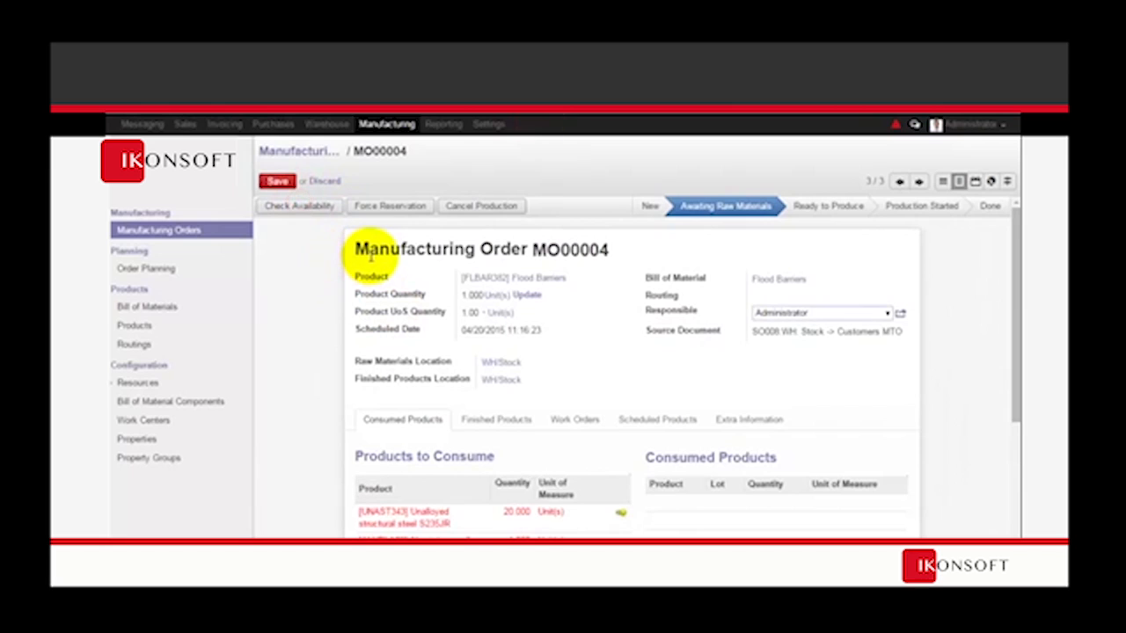
{"action": "scroll", "coordinate": [436, 315], "scroll_direction": "down", "scroll_amount": 1}
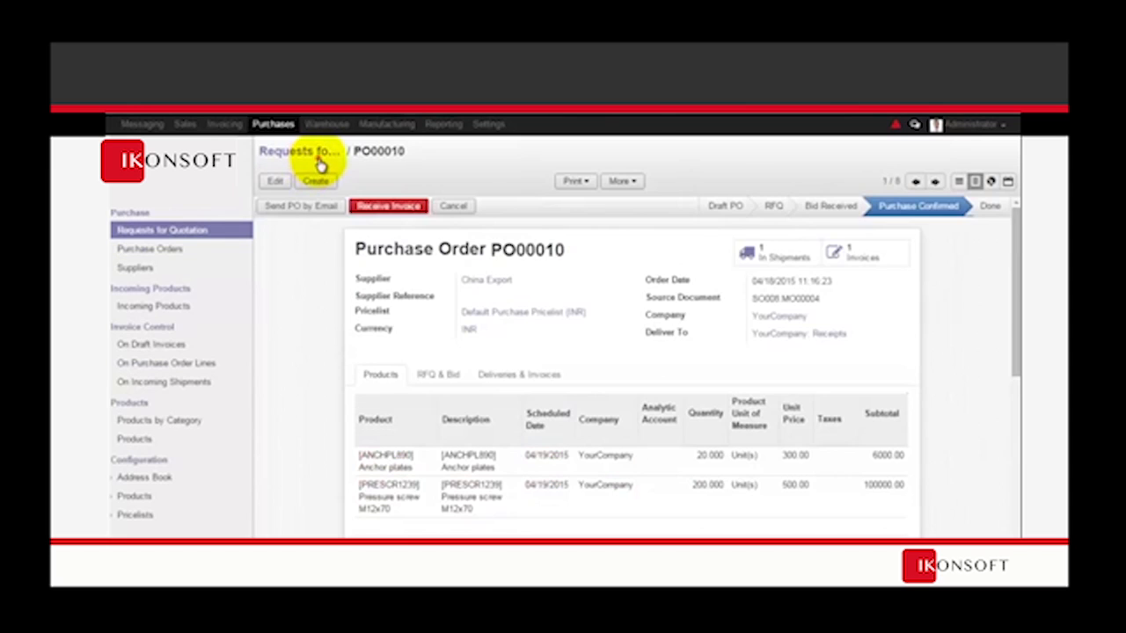
- Open the ASUSTeK request for quotation and confirm it as a purchase order
{"action": "left_click", "coordinate": [319, 151]}
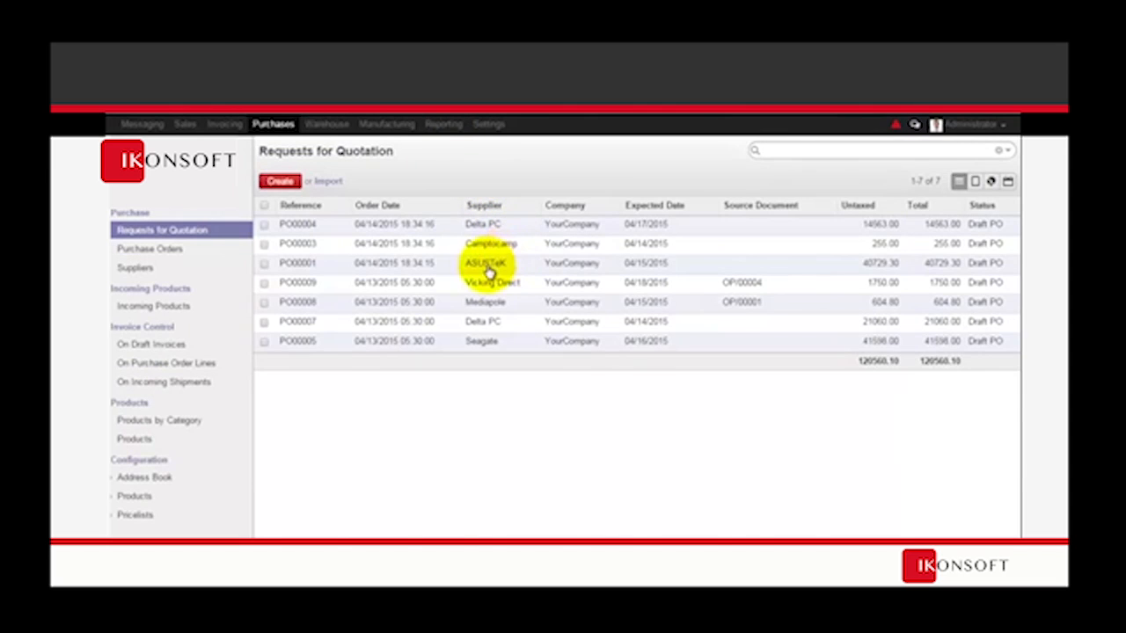
{"action": "left_click", "coordinate": [488, 264]}
{"action": "left_click", "coordinate": [440, 206]}
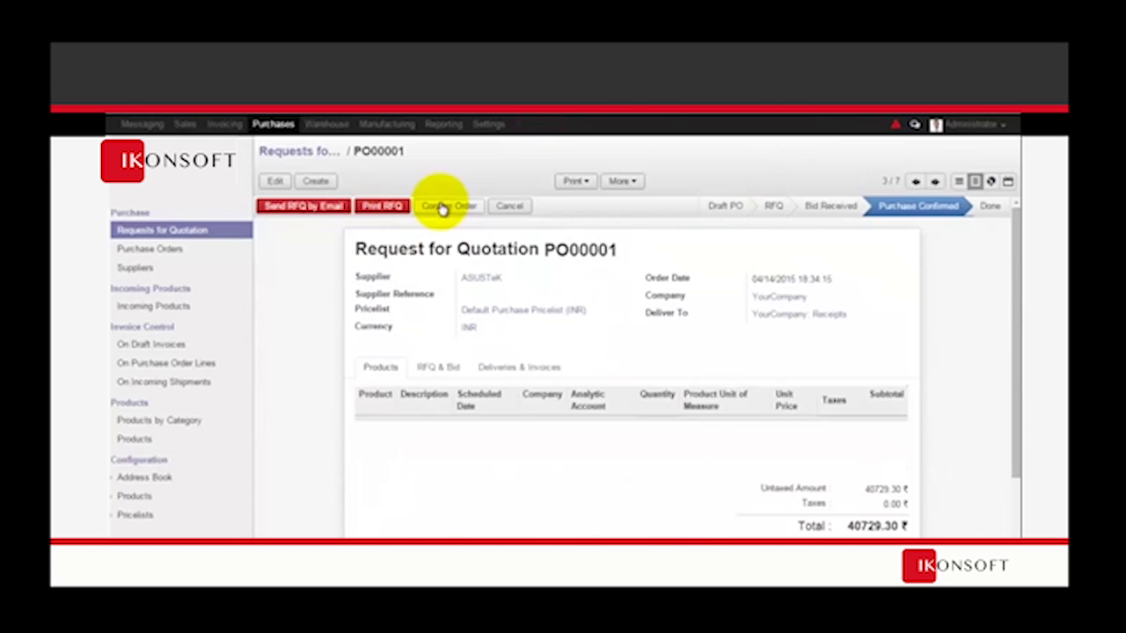
- Receive the ASUSTeK purchase order's products by applying the transfer of all listed quantities to WH/Stock
{"action": "left_click", "coordinate": [384, 206]}
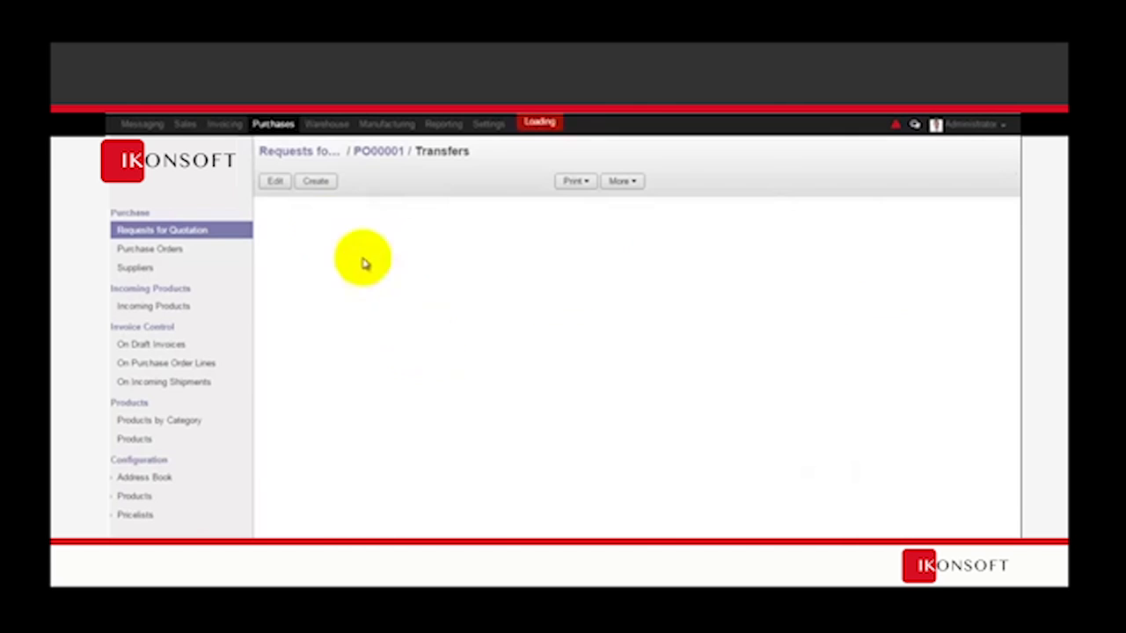
{"action": "left_click", "coordinate": [282, 206]}
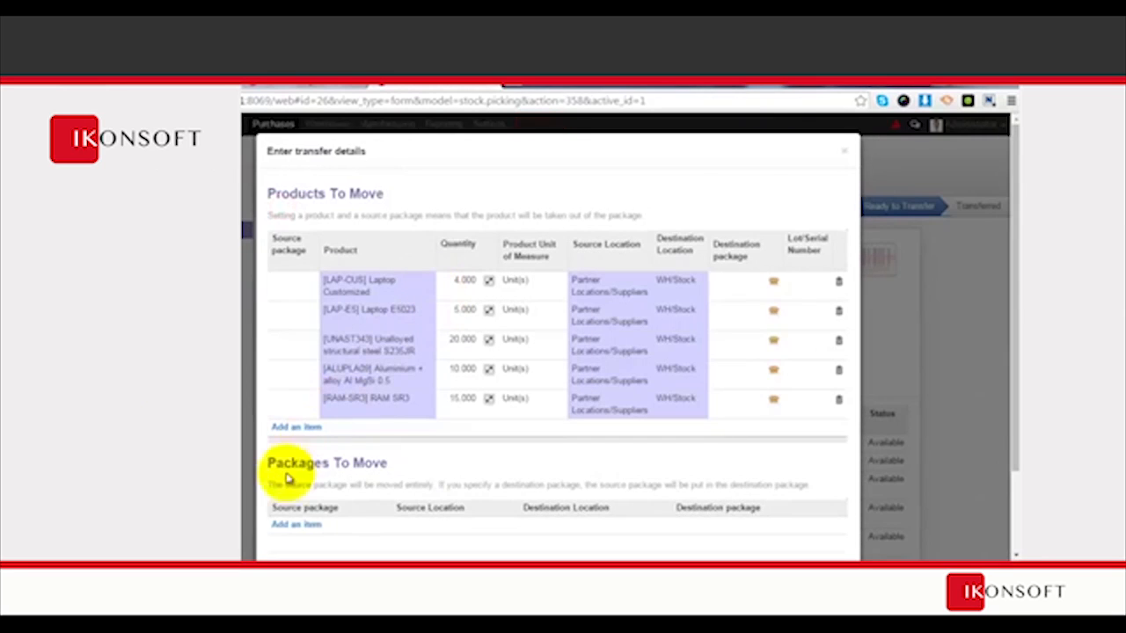
{"action": "scroll", "coordinate": [299, 537], "scroll_direction": "down", "scroll_amount": 2}
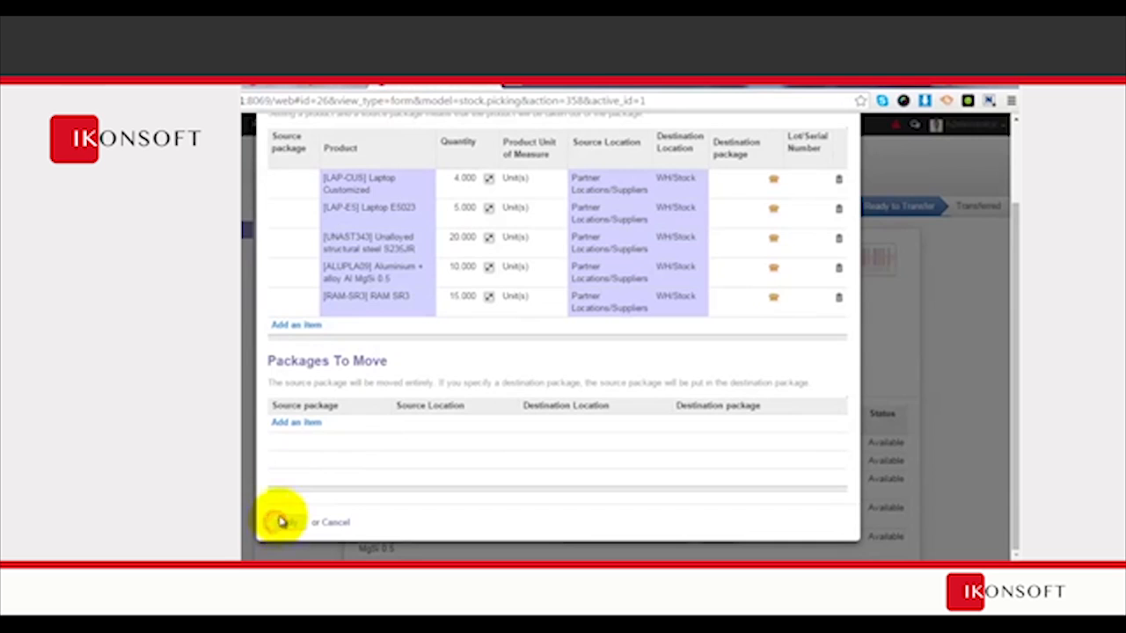
{"action": "left_click", "coordinate": [280, 524]}
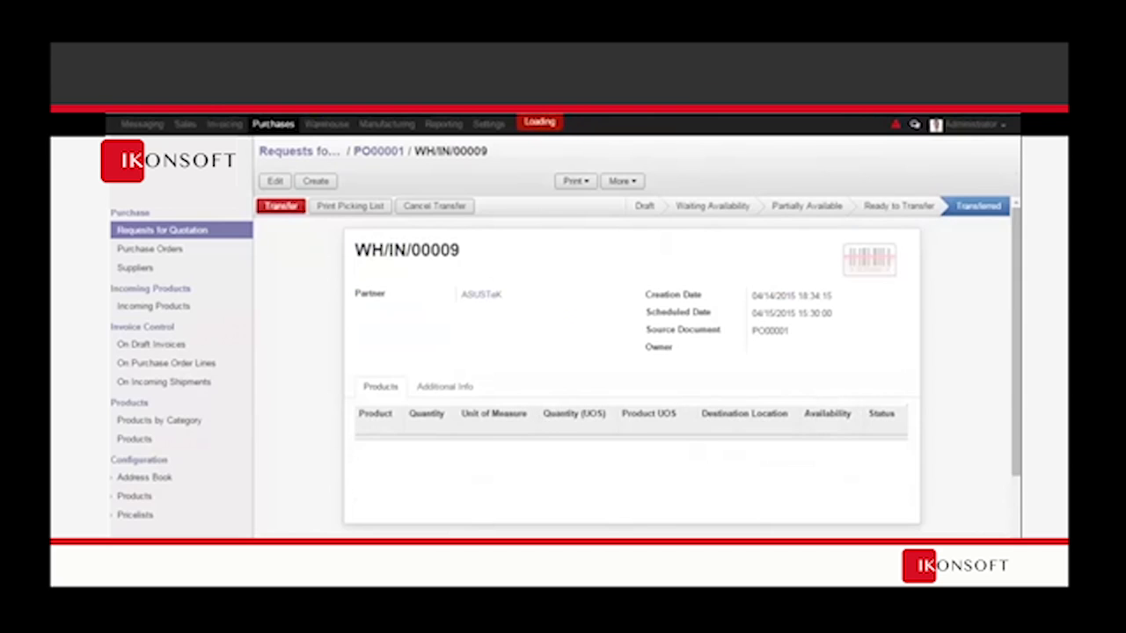
{"action": "left_click", "coordinate": [376, 151]}
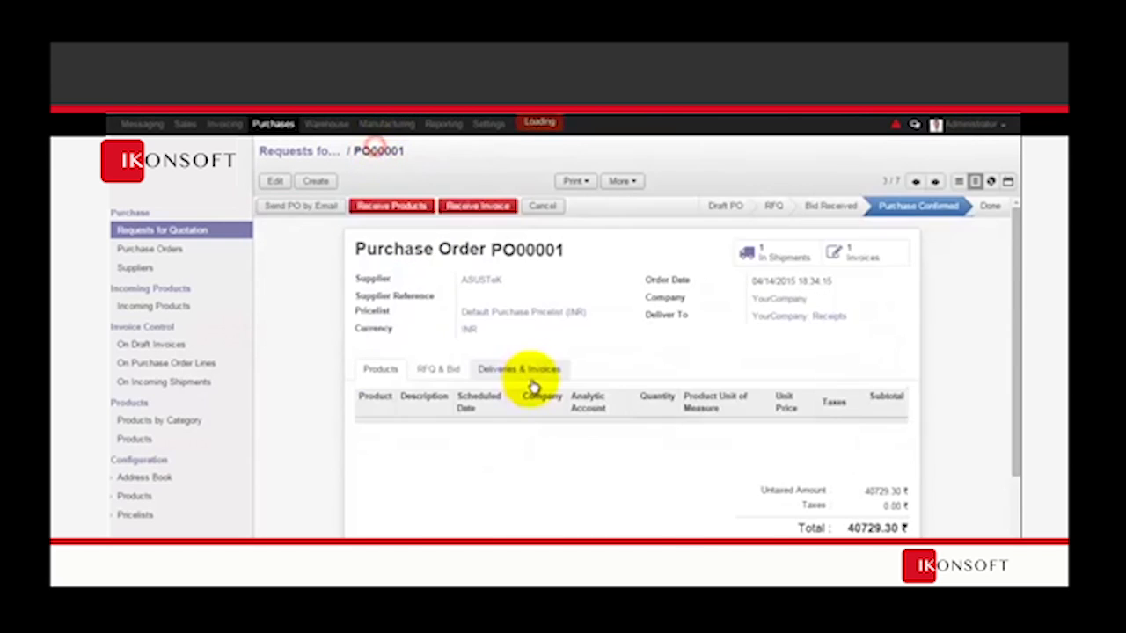
{"action": "scroll", "coordinate": [535, 383], "scroll_direction": "down", "scroll_amount": 3}
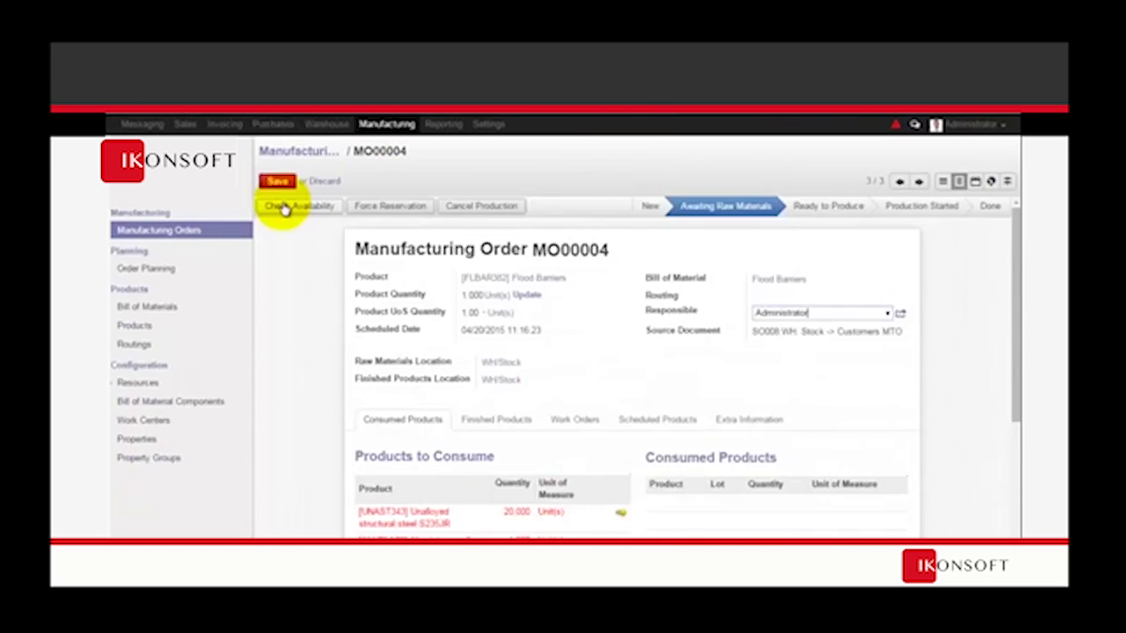
- Recheck raw material availability in the Flood Barriers manufacturing order, review its products to consume, and save the order
{"action": "left_click", "coordinate": [282, 207]}
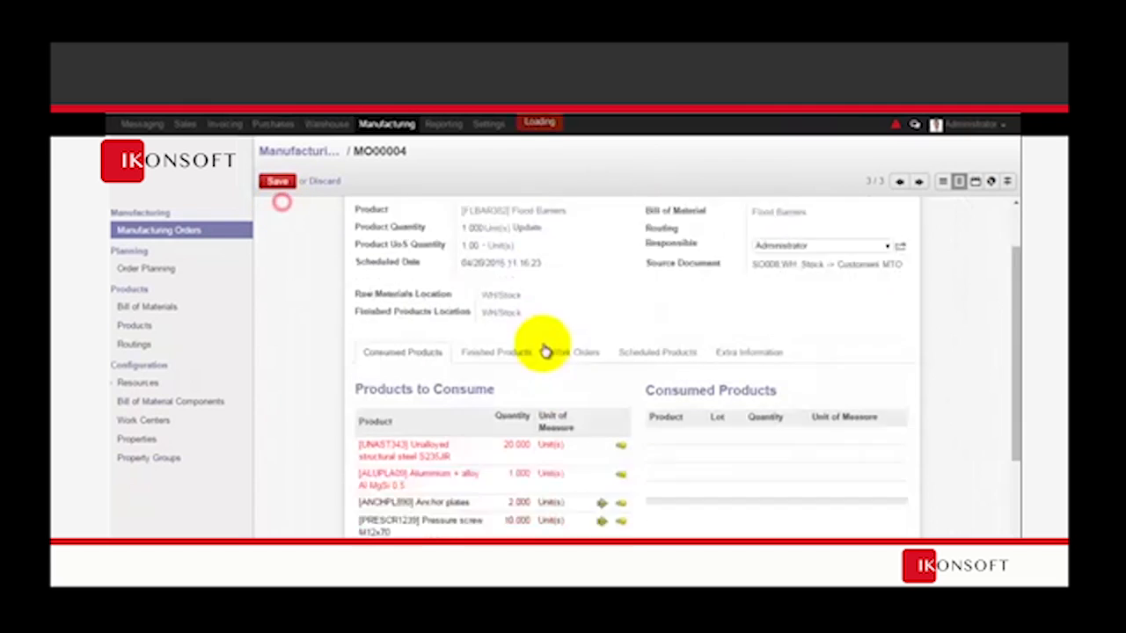
{"action": "scroll", "coordinate": [624, 369], "scroll_direction": "down", "scroll_amount": 3}
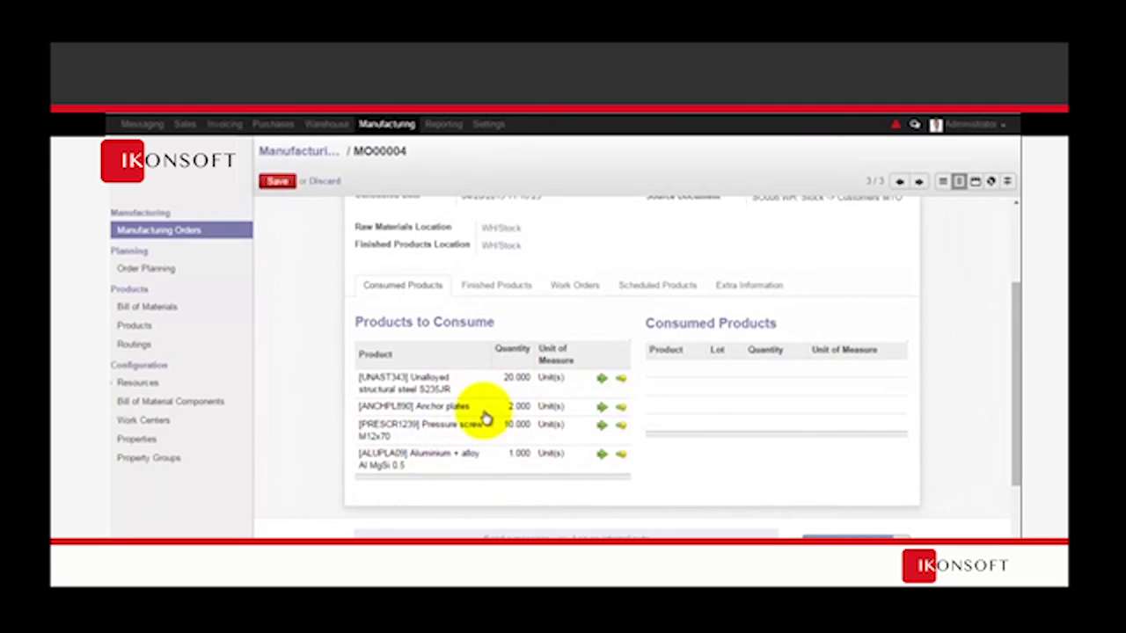
{"action": "scroll", "coordinate": [561, 422], "scroll_direction": "up", "scroll_amount": 3}
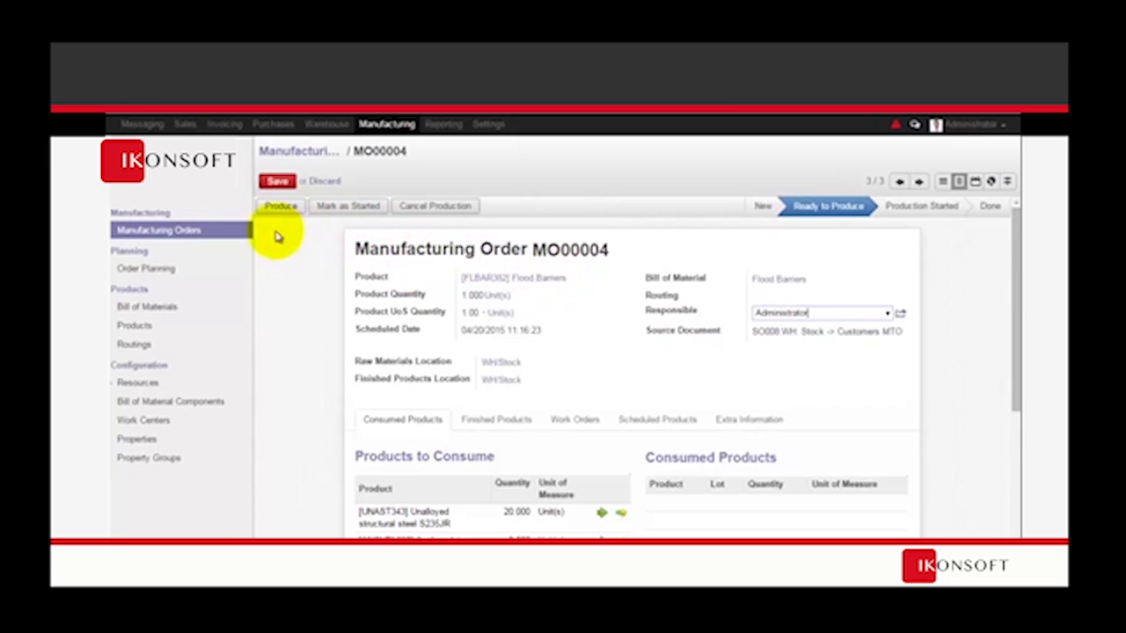
{"action": "left_click", "coordinate": [277, 182]}
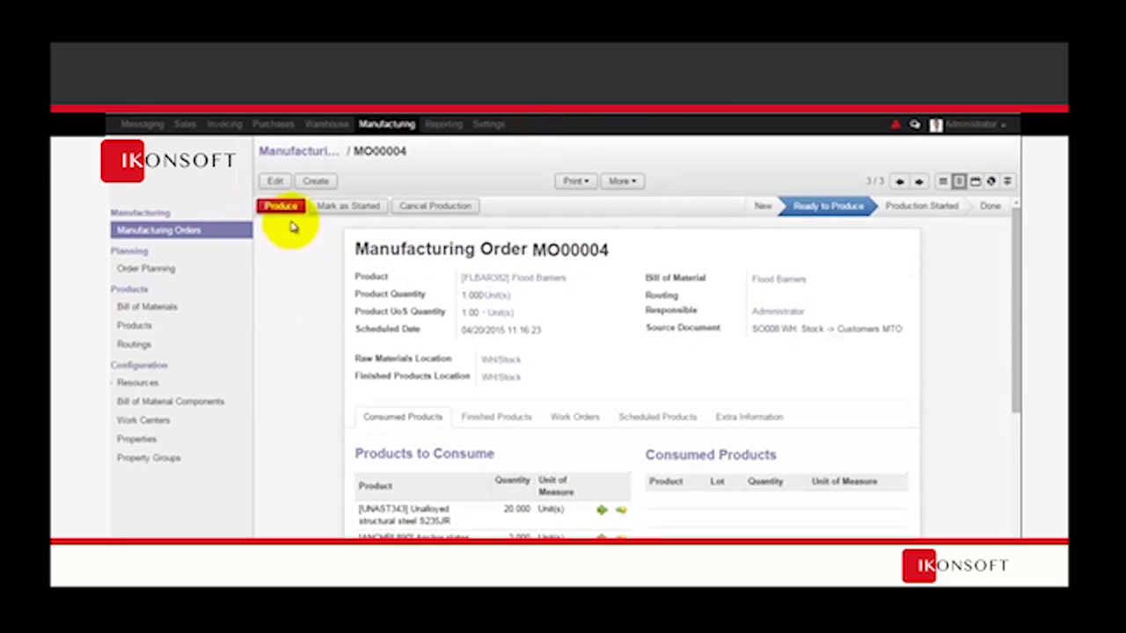
- Set up the Flood Barriers production in Consume & Produce mode with quantity 1.000 and a newly created lot
{"action": "left_click", "coordinate": [283, 208]}
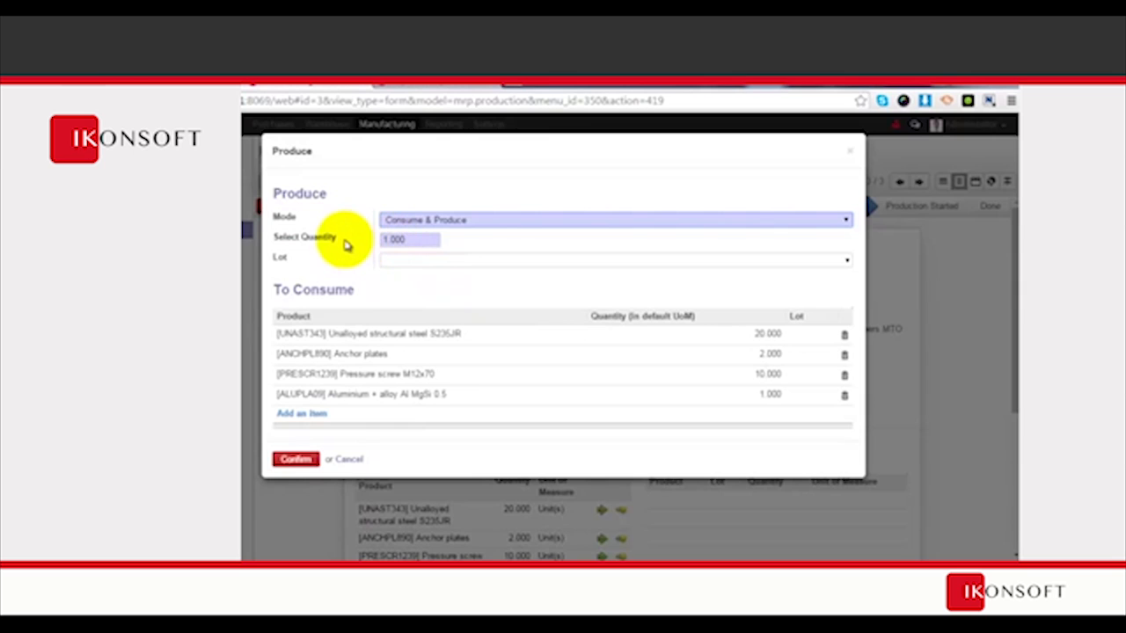
{"action": "left_click", "coordinate": [485, 220]}
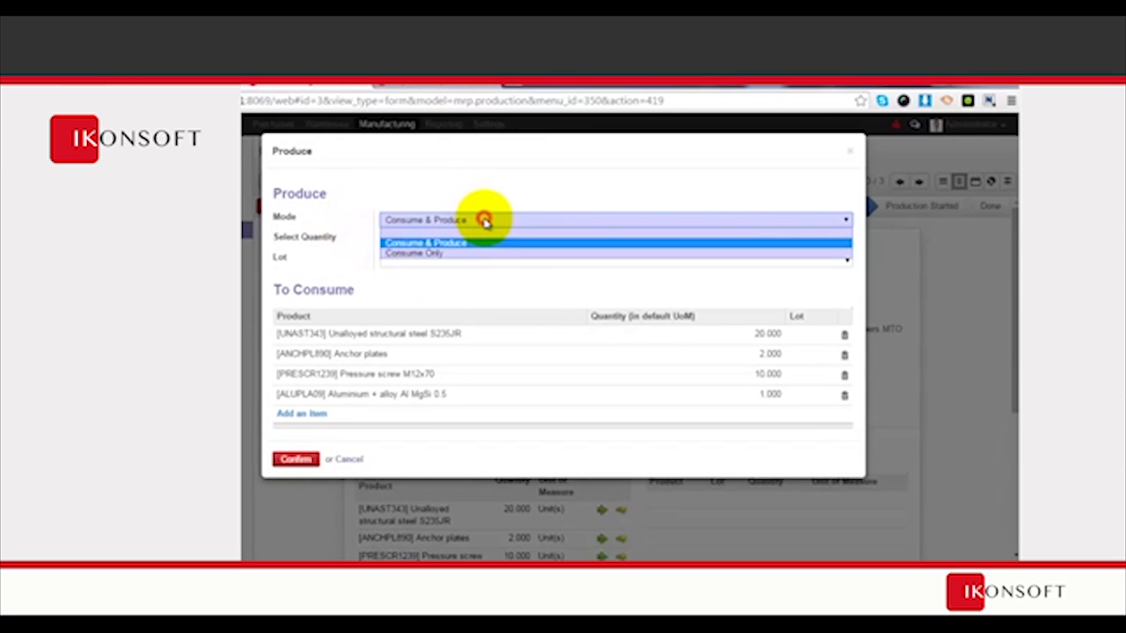
{"action": "left_click", "coordinate": [459, 182]}
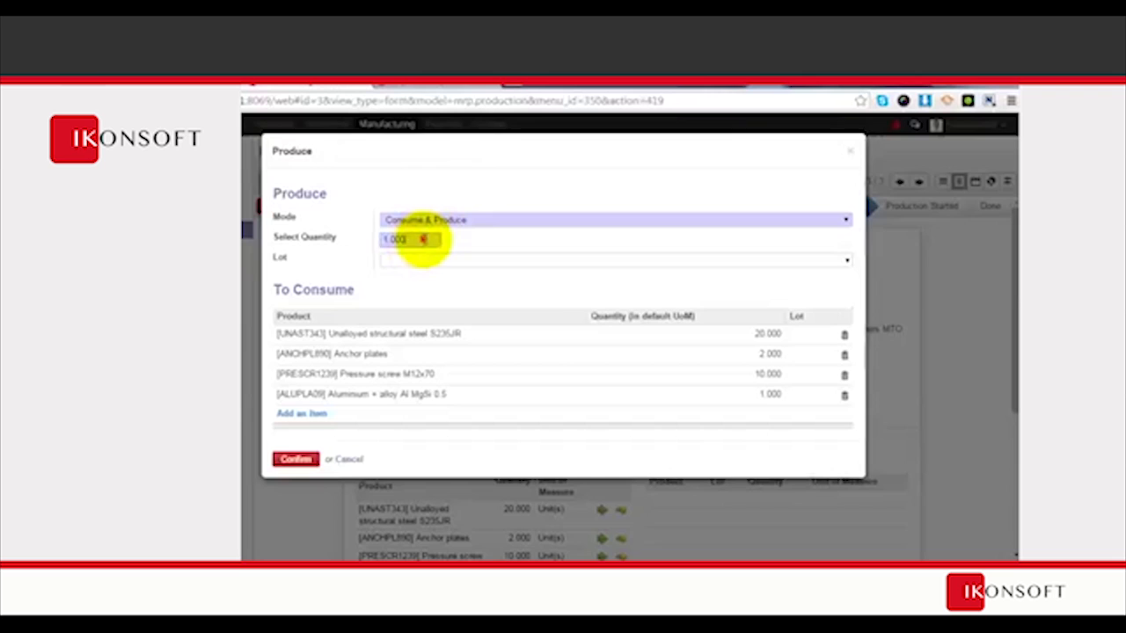
{"action": "left_click_drag", "start_coordinate": [423, 239], "coordinate": [369, 240]}
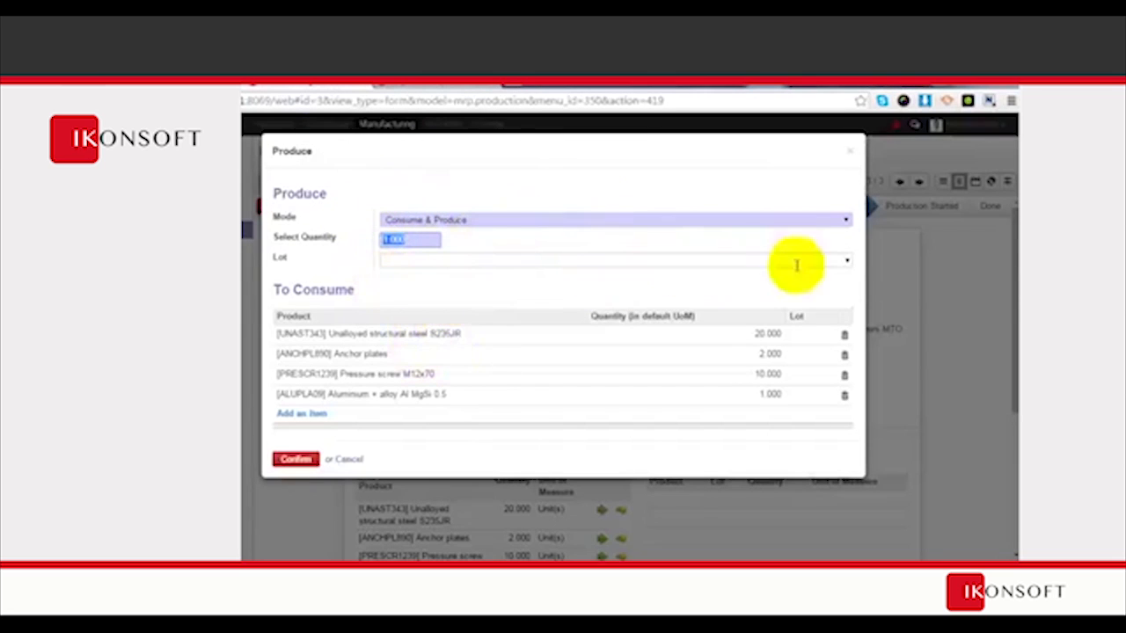
{"action": "left_click", "coordinate": [848, 264]}
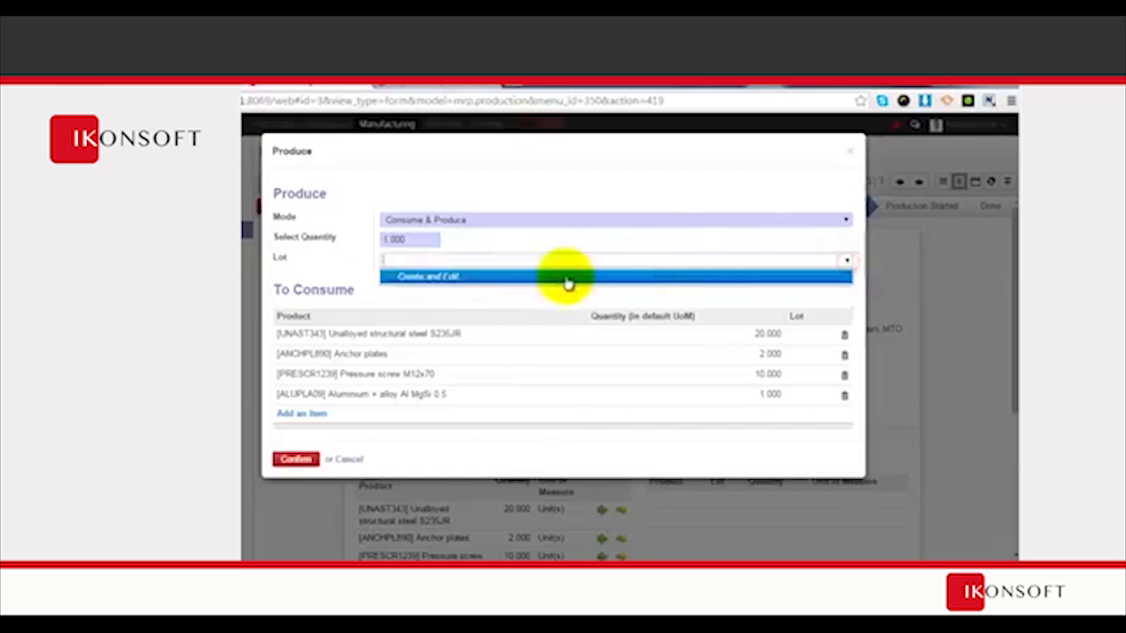
{"action": "left_click", "coordinate": [535, 274]}
{"action": "left_click", "coordinate": [290, 445]}
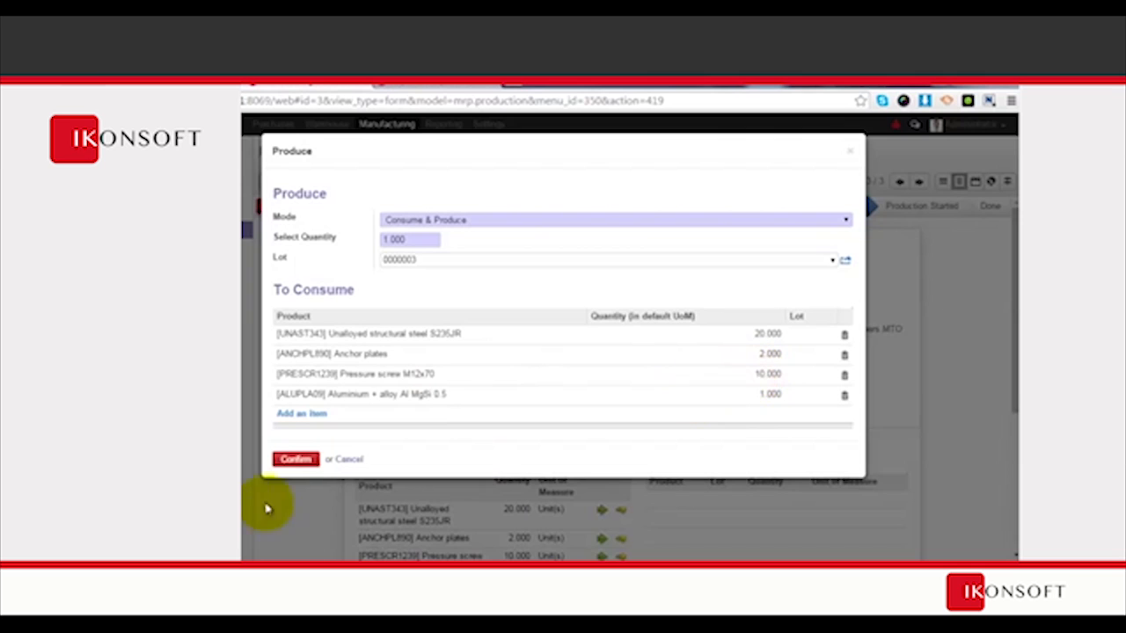
- Confirm the Flood Barriers production without assigning lots to the materials to consume
{"action": "left_click", "coordinate": [798, 342]}
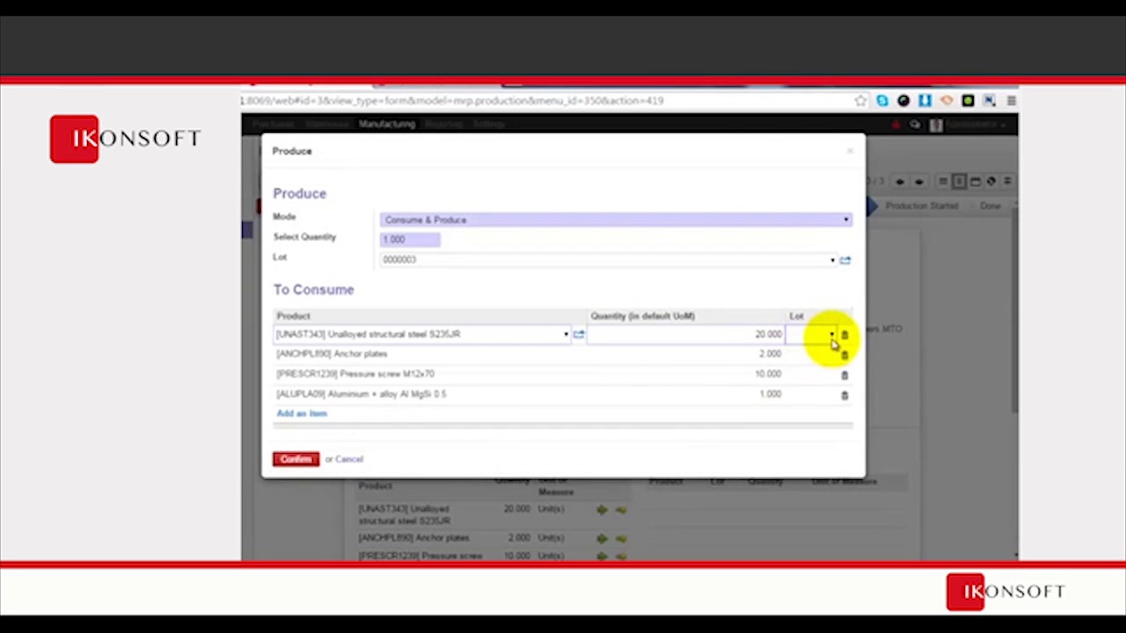
{"action": "left_click", "coordinate": [467, 442]}
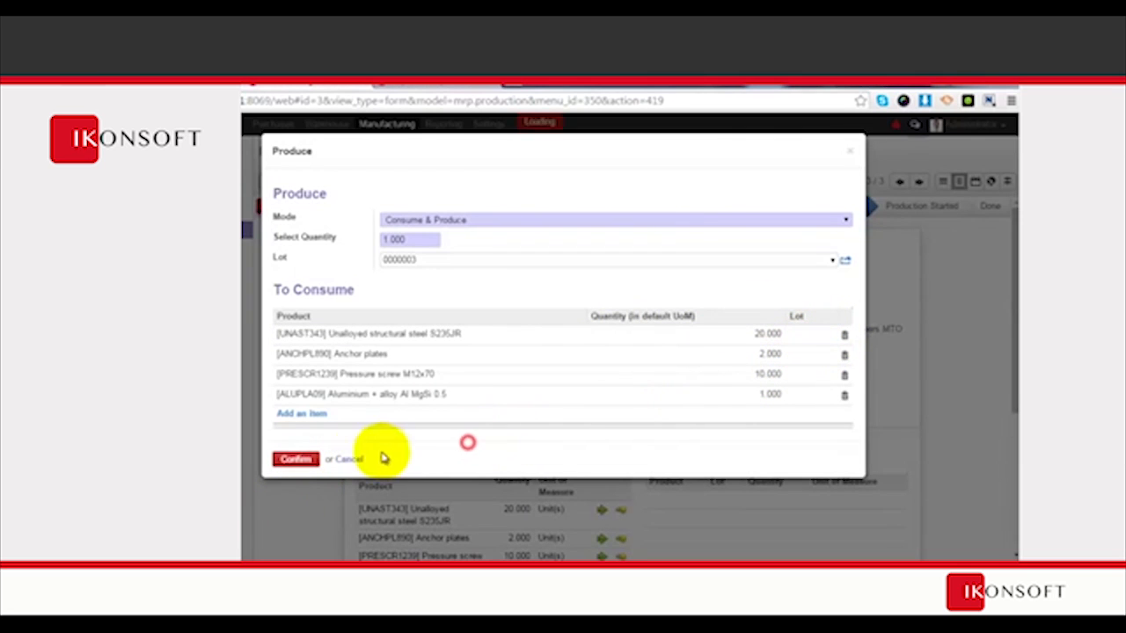
{"action": "left_click", "coordinate": [296, 460]}
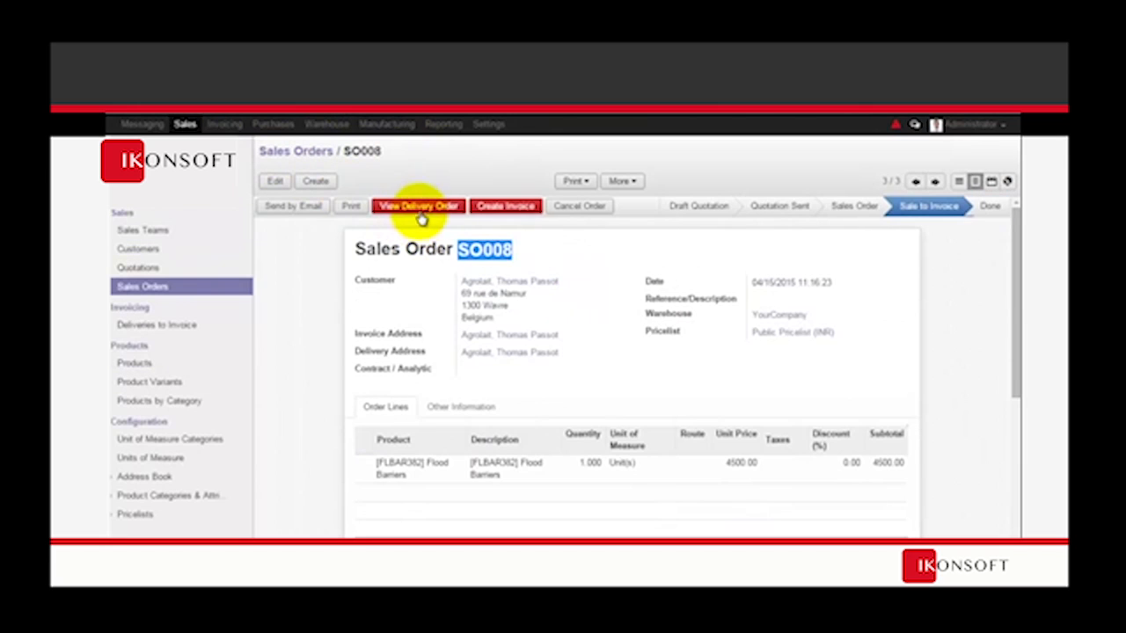
- Deliver the Flood Barriers of sales order SO008 by transferring WH/OUT/00007 to Partner Locations/Customers, and return to the sales order
{"action": "left_click", "coordinate": [421, 207]}
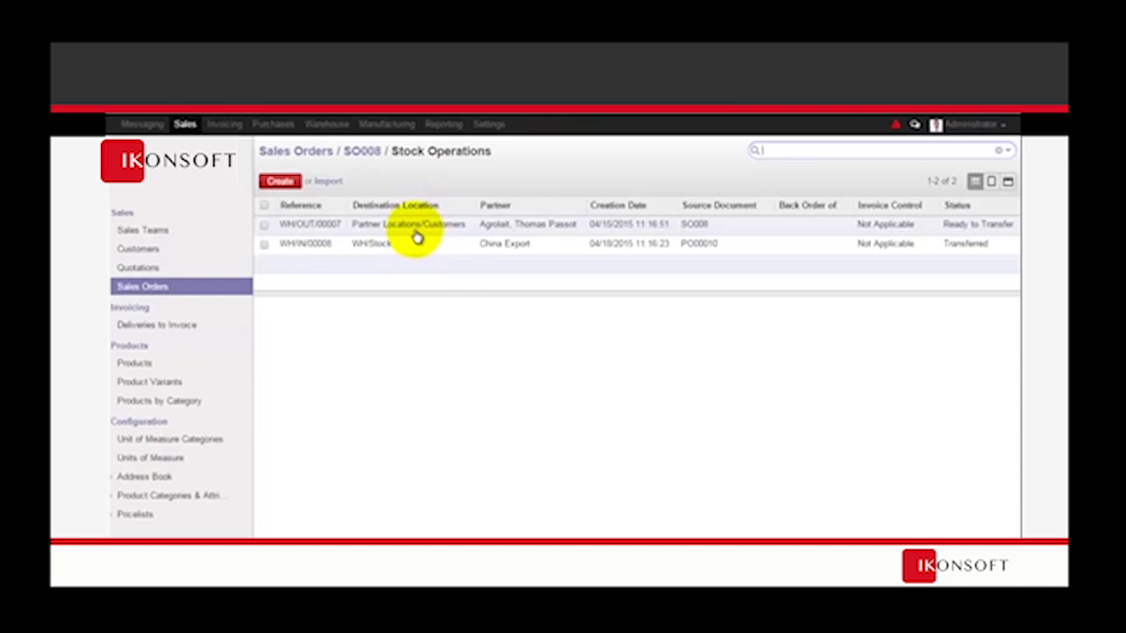
{"action": "left_click", "coordinate": [427, 226]}
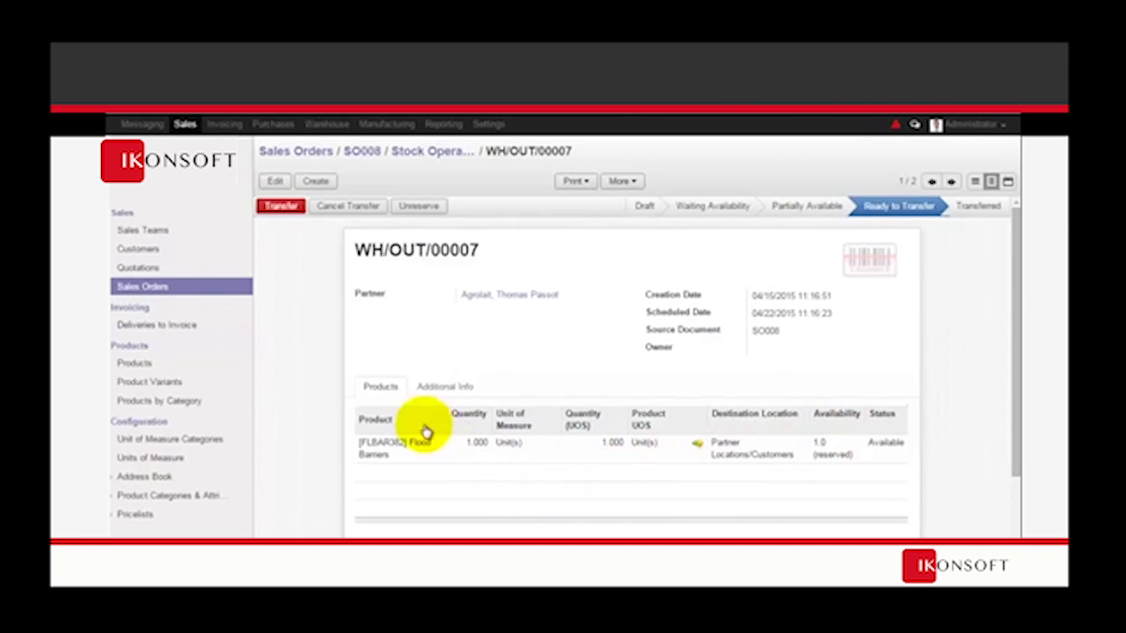
{"action": "left_click", "coordinate": [281, 208]}
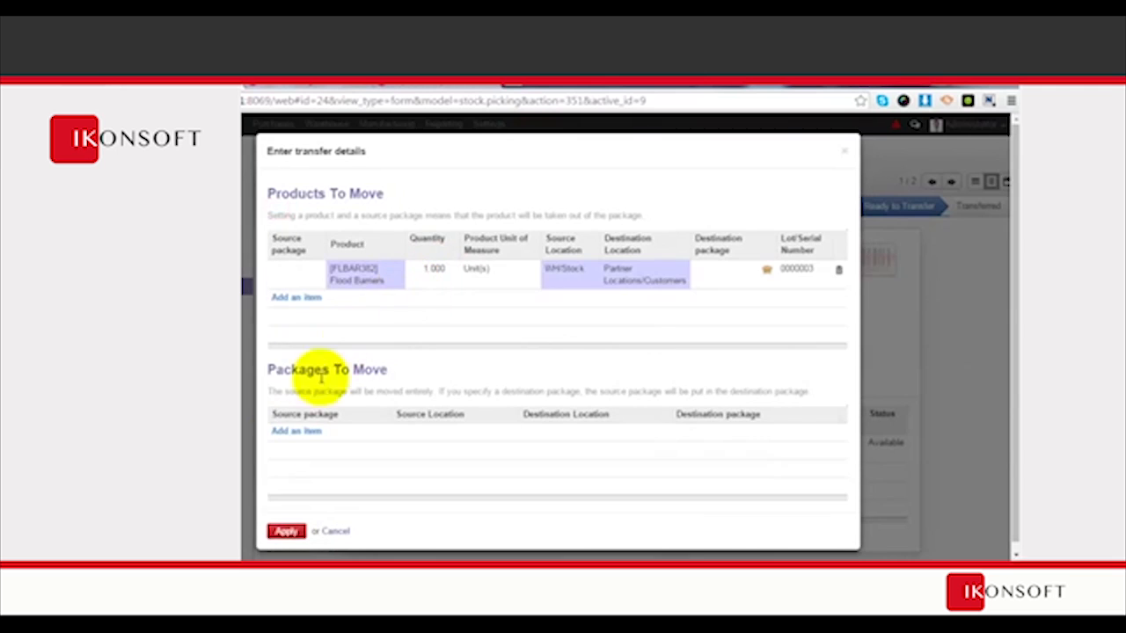
{"action": "left_click", "coordinate": [281, 532]}
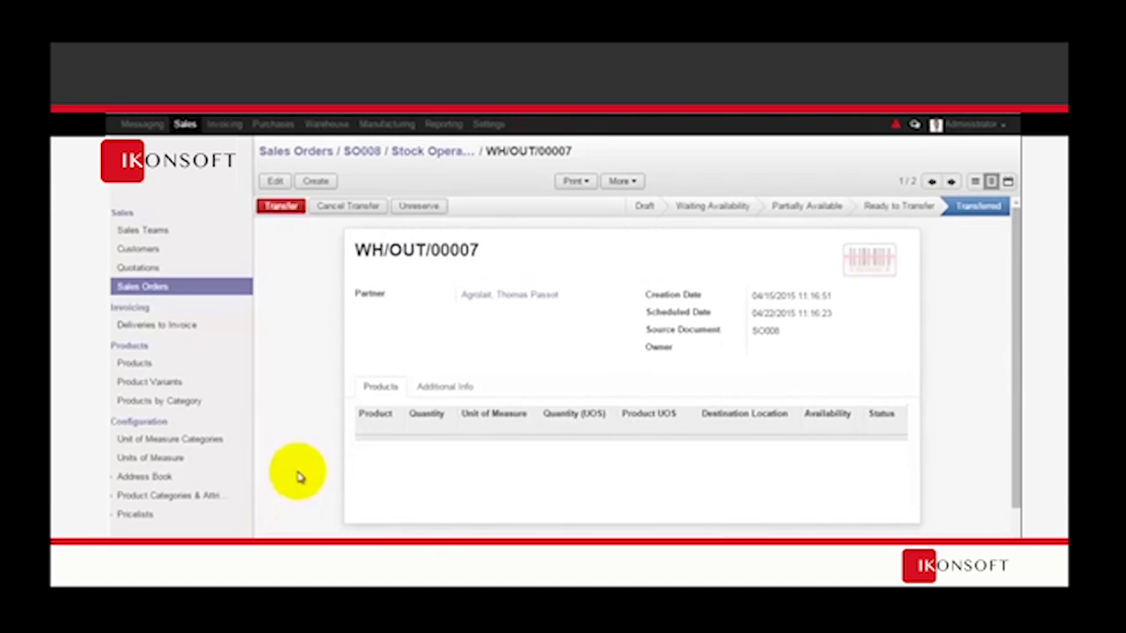
{"action": "left_click", "coordinate": [429, 151]}
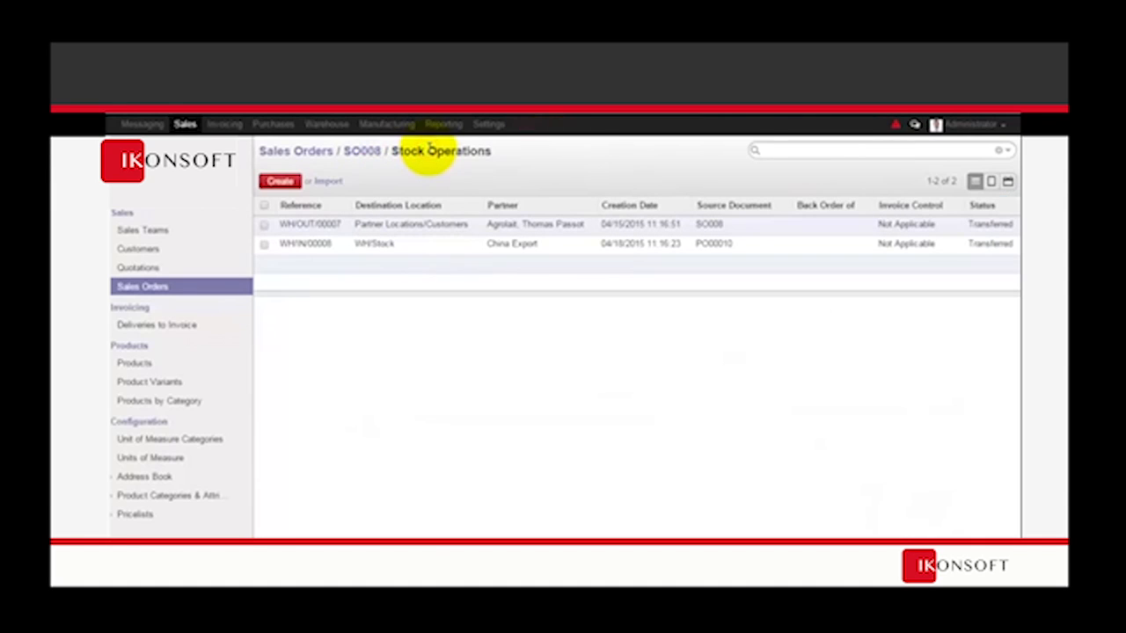
{"action": "left_click", "coordinate": [364, 160]}
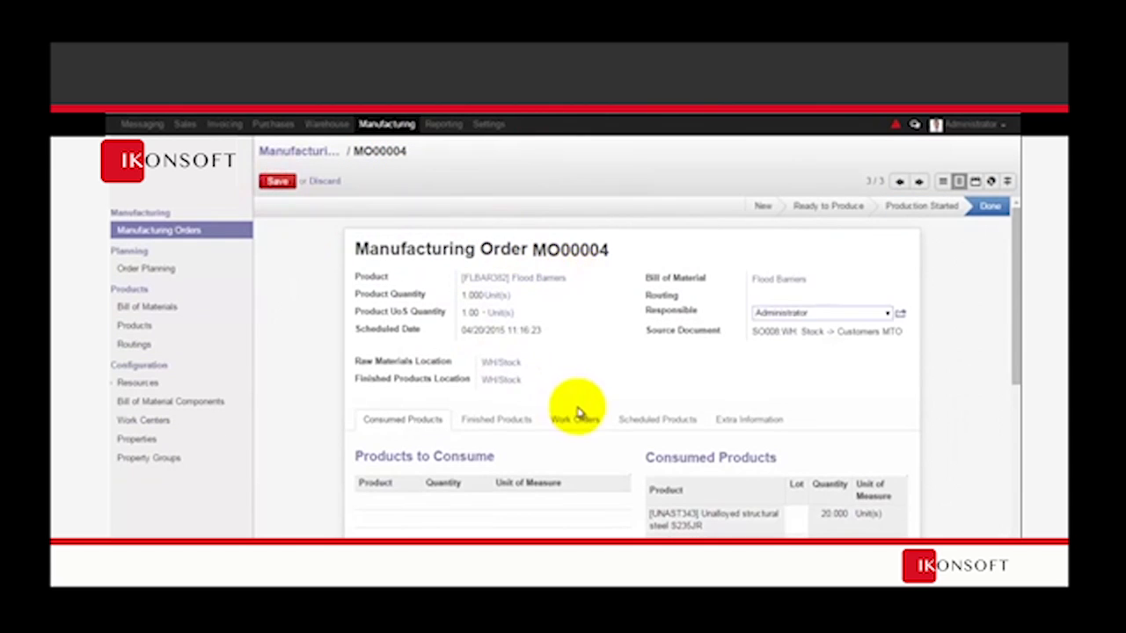
- Examine the consumed products, produced products and work orders of manufacturing order MO00004
{"action": "scroll", "coordinate": [528, 387], "scroll_direction": "down", "scroll_amount": 1}
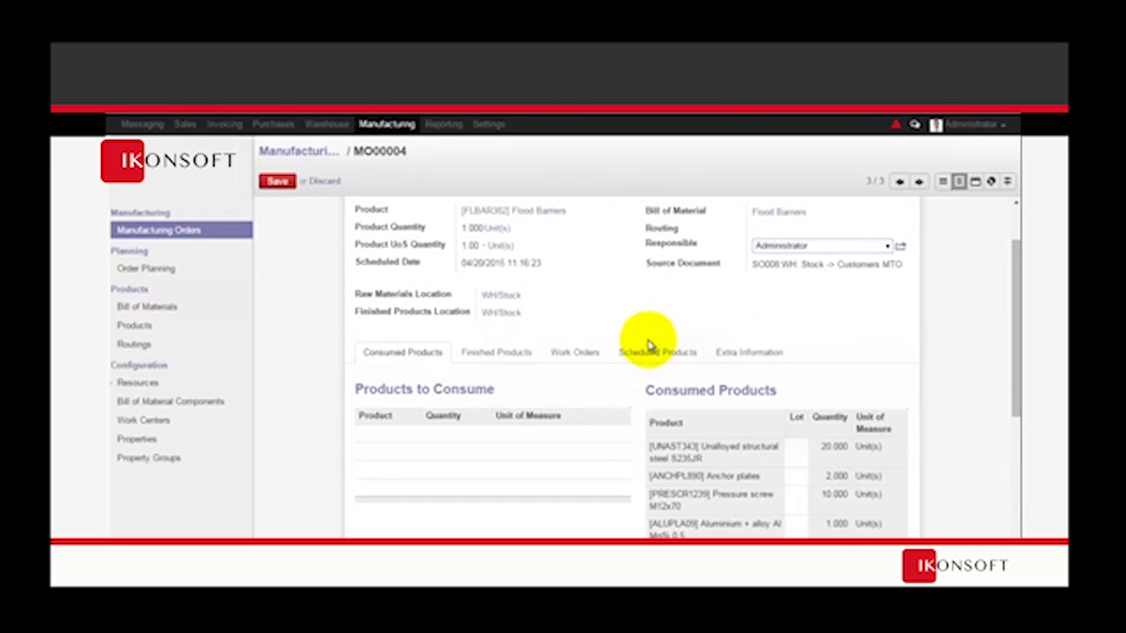
{"action": "scroll", "coordinate": [649, 346], "scroll_direction": "up", "scroll_amount": 1}
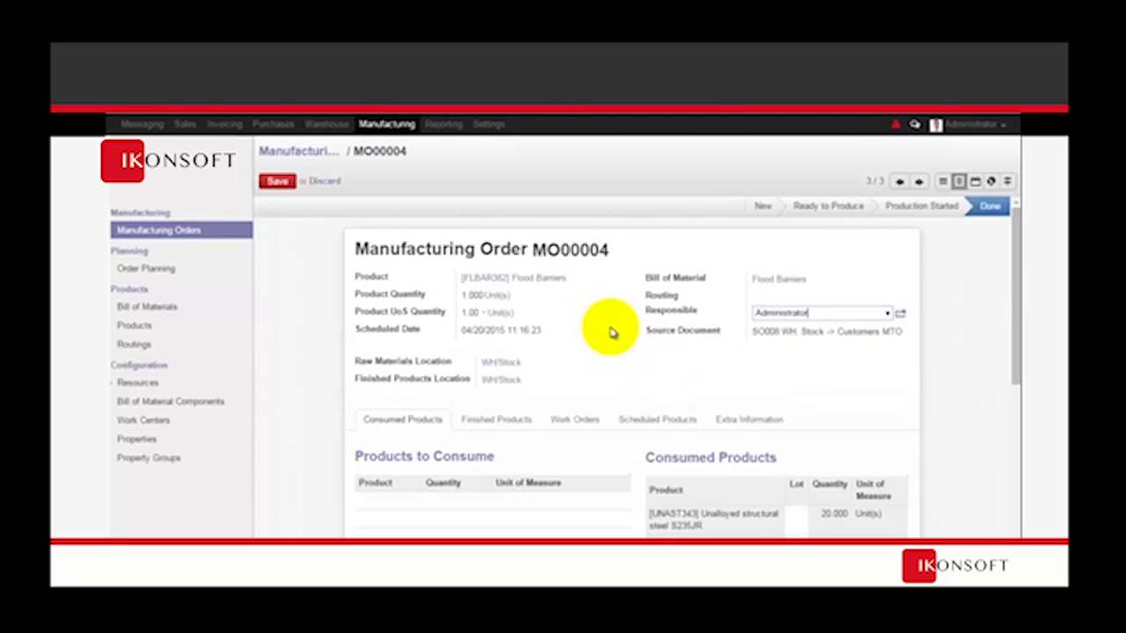
{"action": "left_click", "coordinate": [510, 421]}
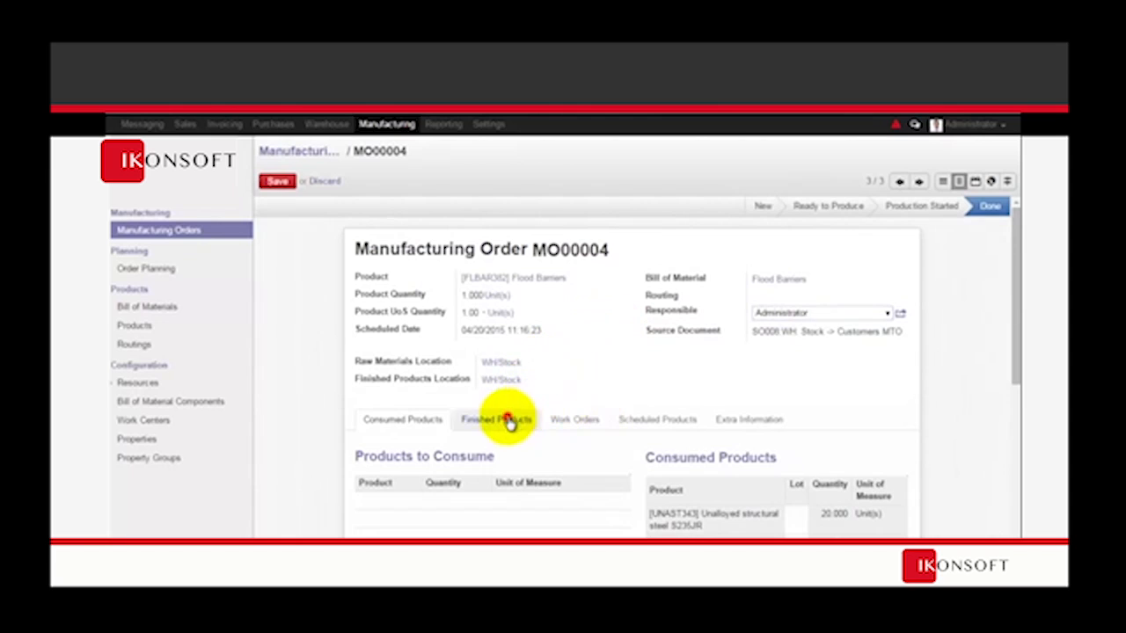
{"action": "scroll", "coordinate": [641, 369], "scroll_direction": "down", "scroll_amount": 2}
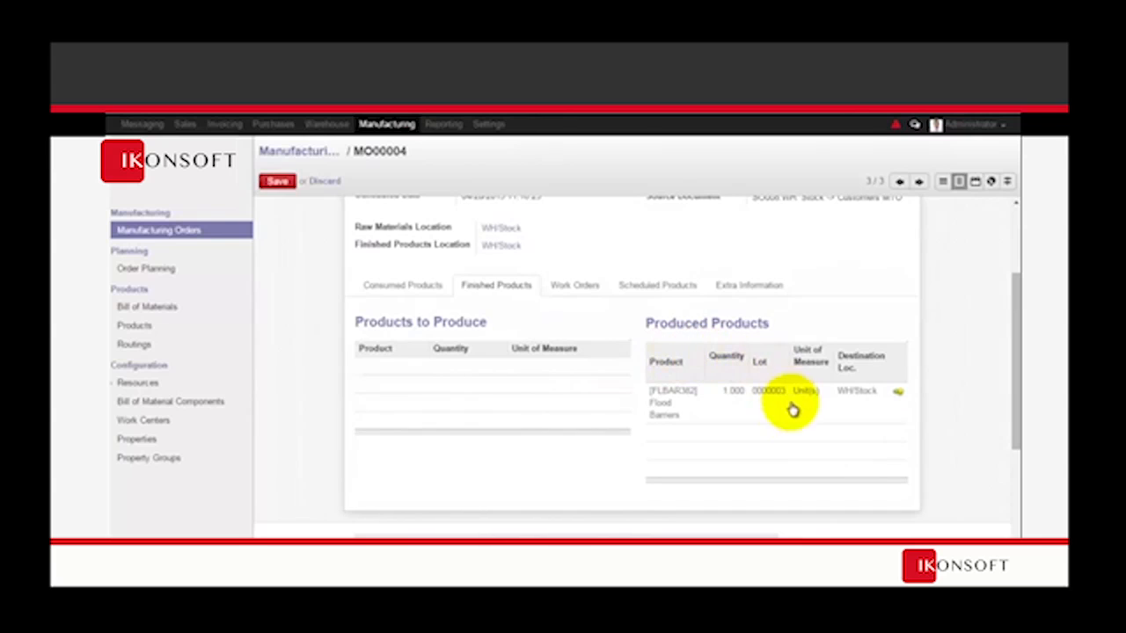
{"action": "scroll", "coordinate": [767, 411], "scroll_direction": "up", "scroll_amount": 2}
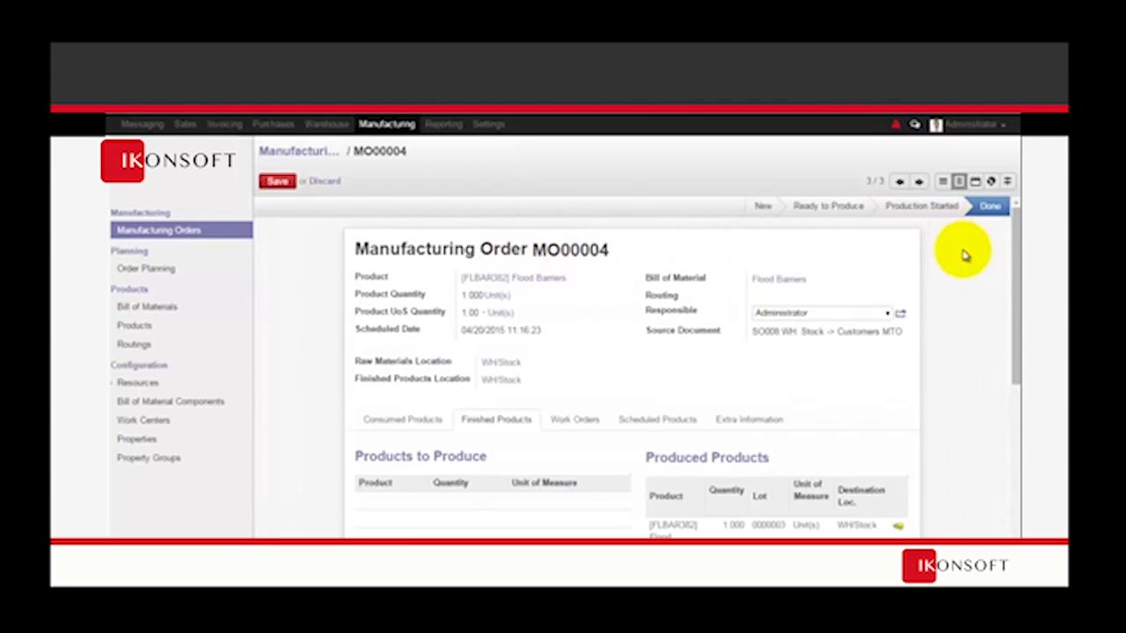
{"action": "scroll", "coordinate": [967, 246], "scroll_direction": "down", "scroll_amount": 1}
{"action": "left_click", "coordinate": [580, 358]}
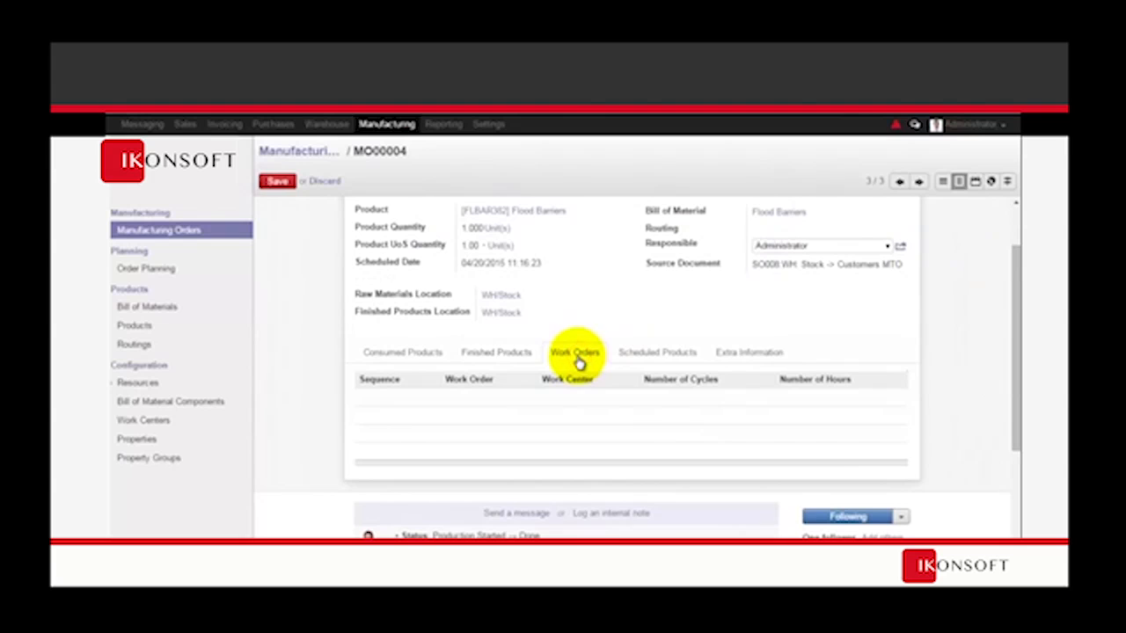
{"action": "scroll", "coordinate": [654, 226], "scroll_direction": "up", "scroll_amount": 1}
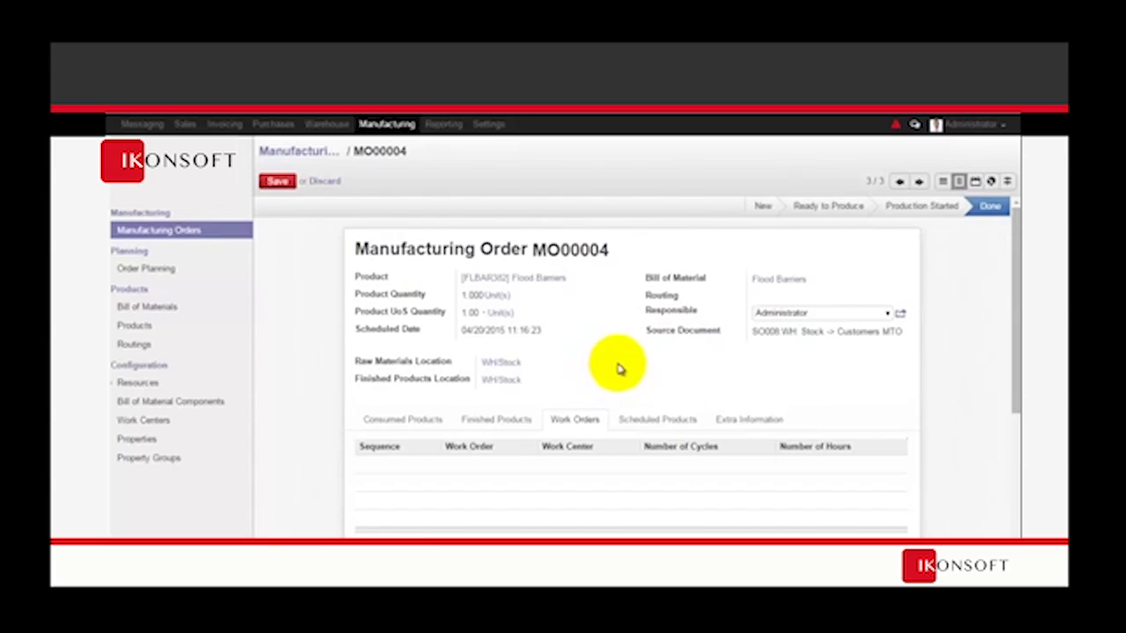
- Examine the scheduled products and originating sale name of manufacturing order MO00004, and recheck its status and consumed products
{"action": "left_click", "coordinate": [664, 423]}
{"action": "scroll", "coordinate": [713, 415], "scroll_direction": "down", "scroll_amount": 1}
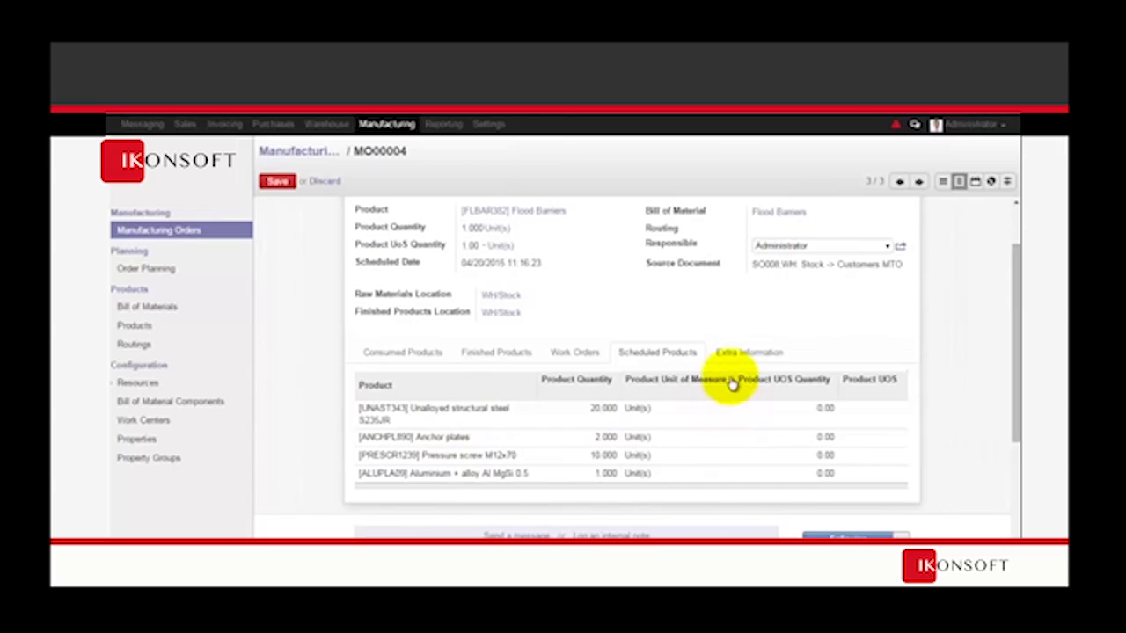
{"action": "left_click", "coordinate": [748, 353]}
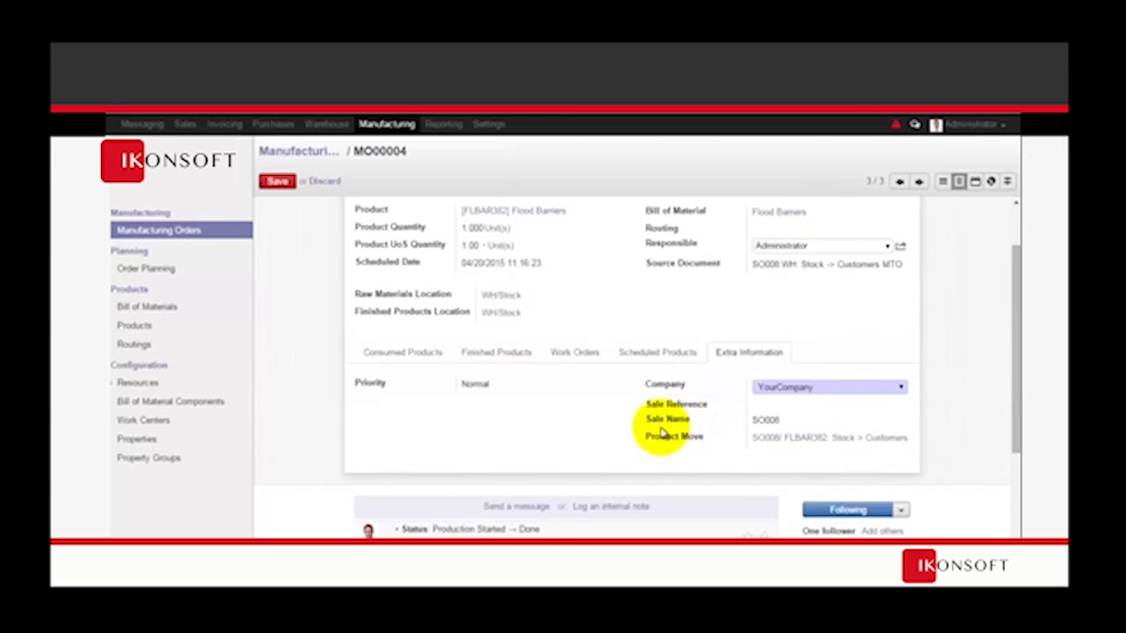
{"action": "double_click", "coordinate": [781, 421]}
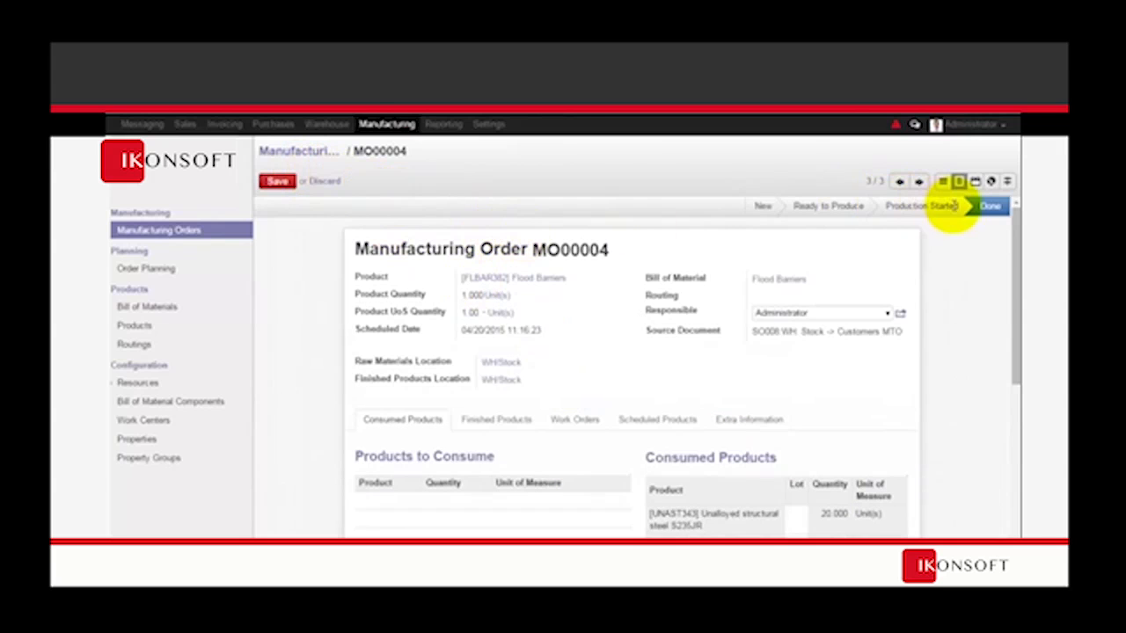
{"action": "mouse_move", "coordinate": [940, 204]}
{"action": "scroll", "coordinate": [906, 283], "scroll_direction": "down", "scroll_amount": 3}
{"action": "scroll", "coordinate": [804, 276], "scroll_direction": "up", "scroll_amount": 2}
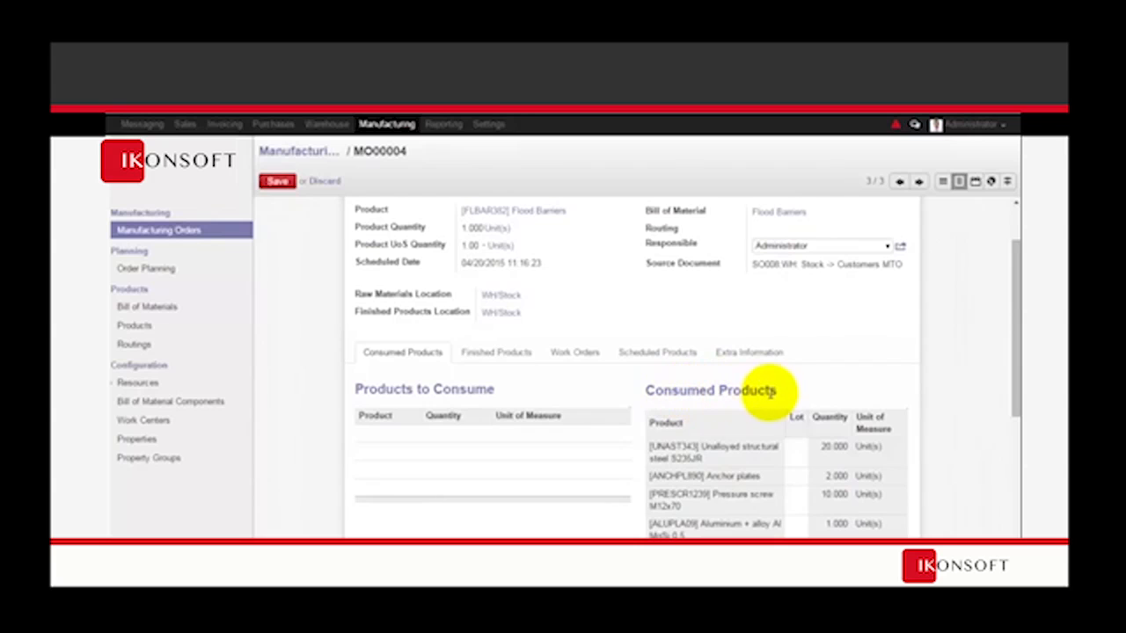
{"action": "scroll", "coordinate": [791, 494], "scroll_direction": "up", "scroll_amount": 2}
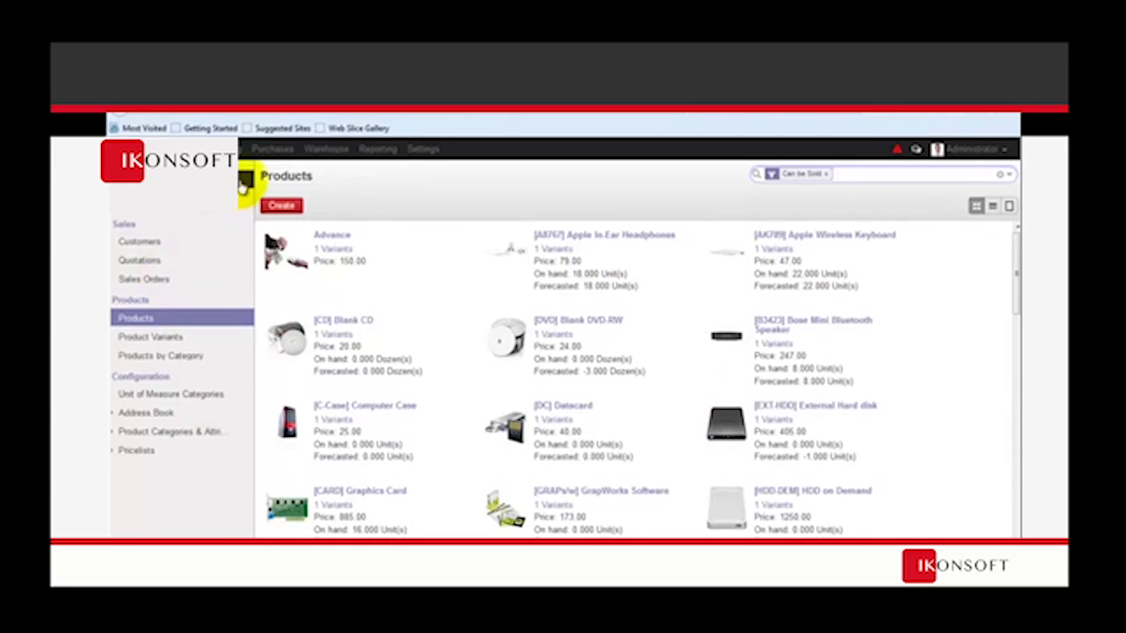
- Browse the complete Purchases product list with the Can be Purchased filter removed
{"action": "left_click", "coordinate": [264, 149]}
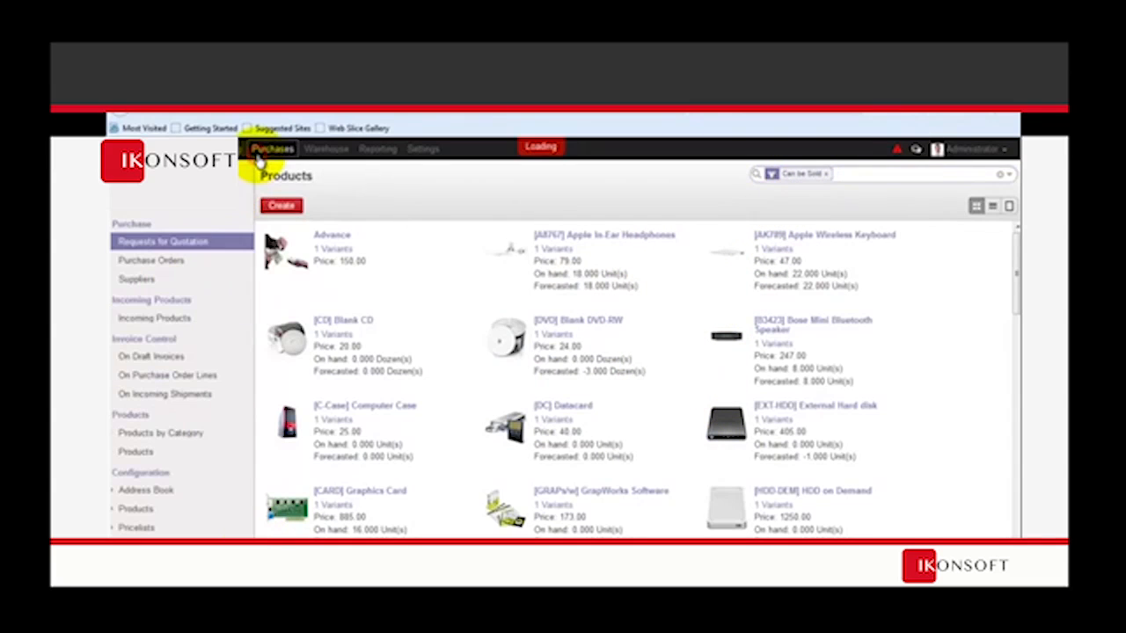
{"action": "left_click", "coordinate": [156, 451]}
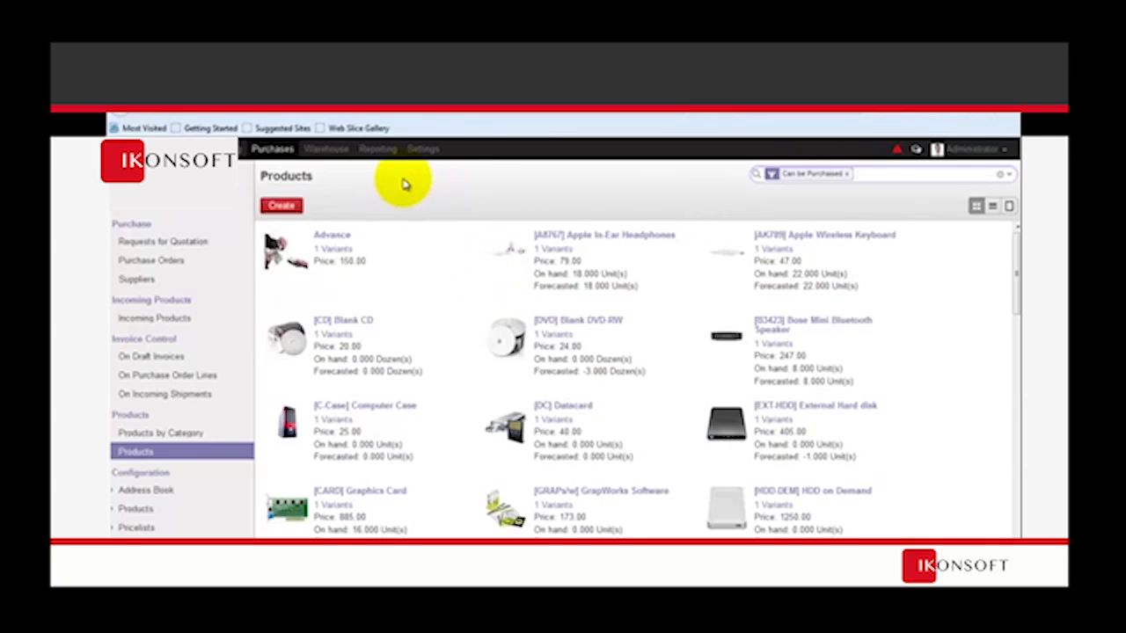
{"action": "left_click", "coordinate": [846, 175]}
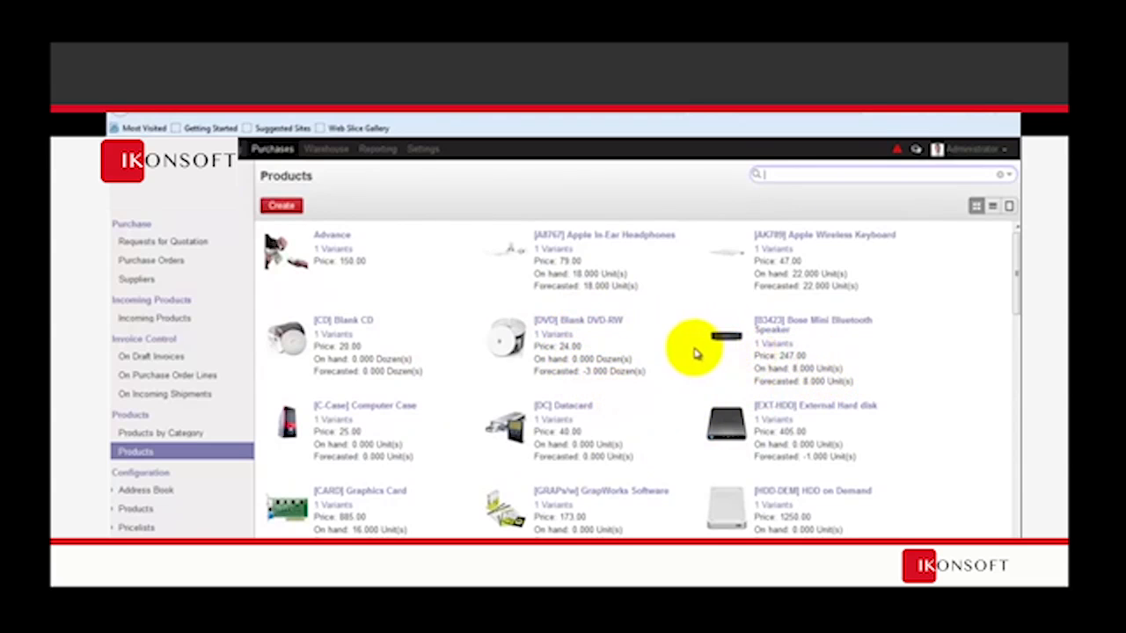
{"action": "scroll", "coordinate": [640, 364], "scroll_direction": "down", "scroll_amount": 4}
{"action": "scroll", "coordinate": [641, 364], "scroll_direction": "up", "scroll_amount": 2}
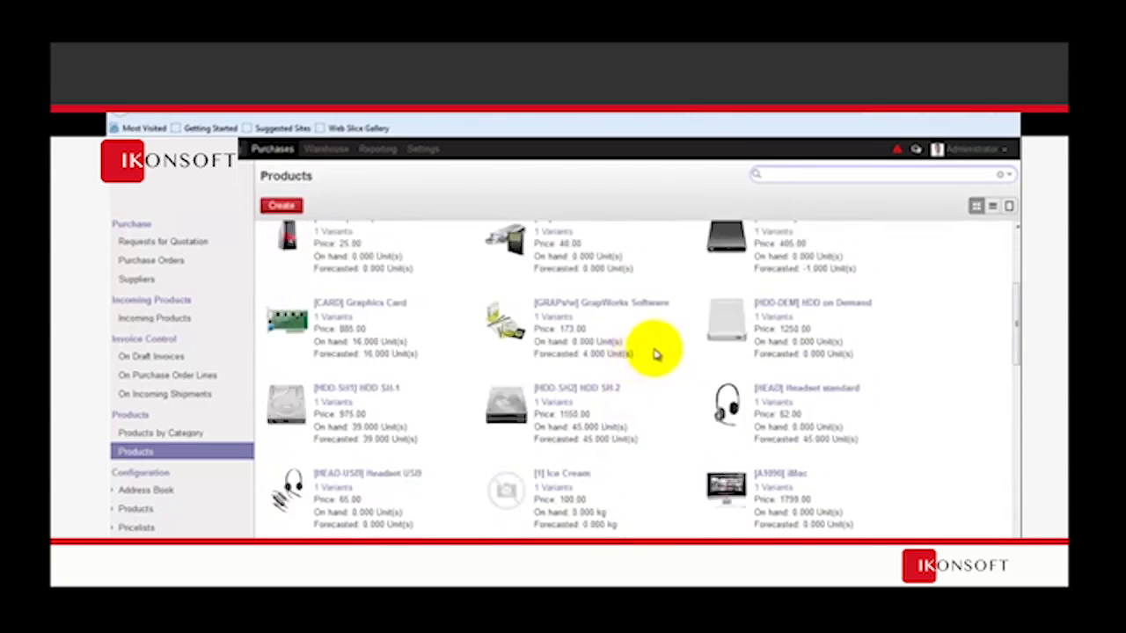
- Create a product named Potato Chips that cannot be purchased, and upload potato-chips as its image
{"action": "left_click", "coordinate": [281, 205]}
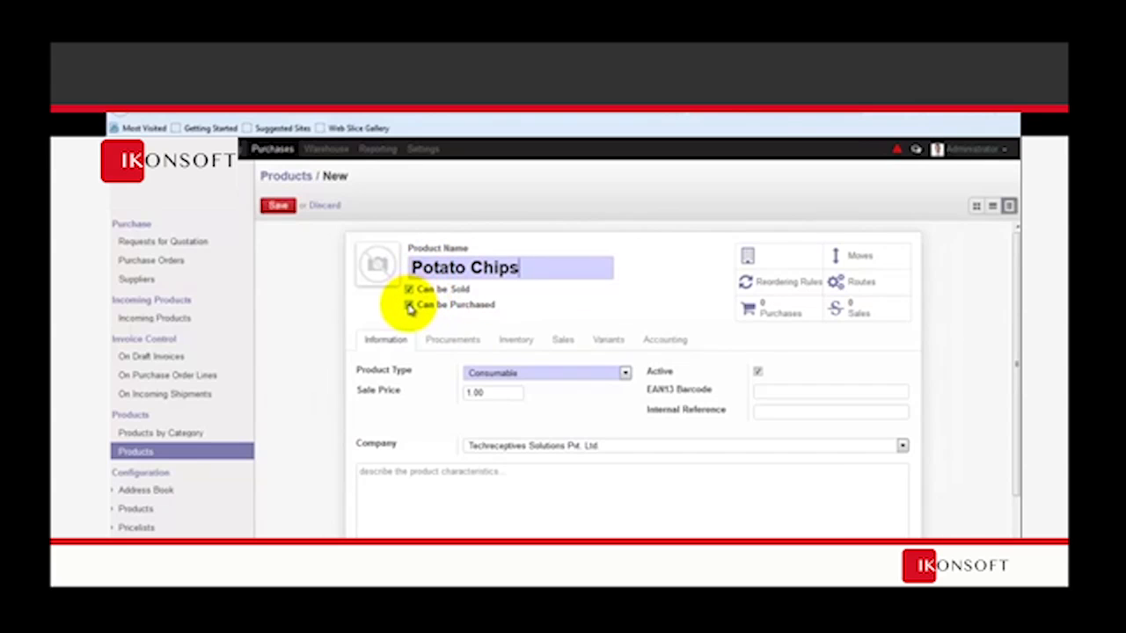
{"action": "left_click", "coordinate": [408, 305]}
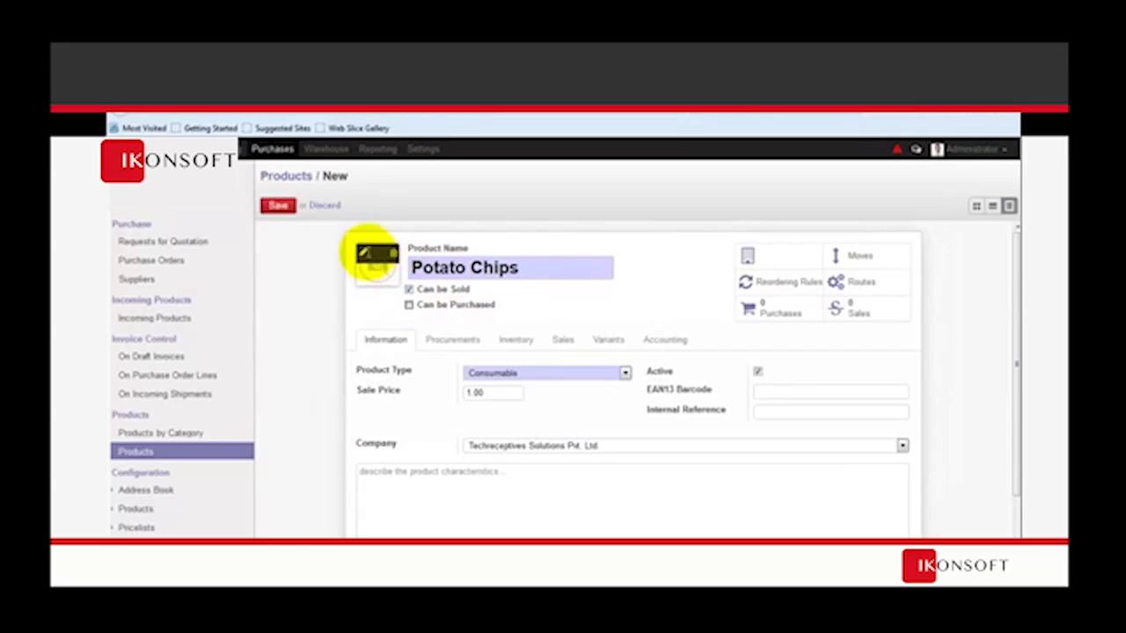
{"action": "left_click", "coordinate": [370, 254]}
{"action": "left_click", "coordinate": [364, 184]}
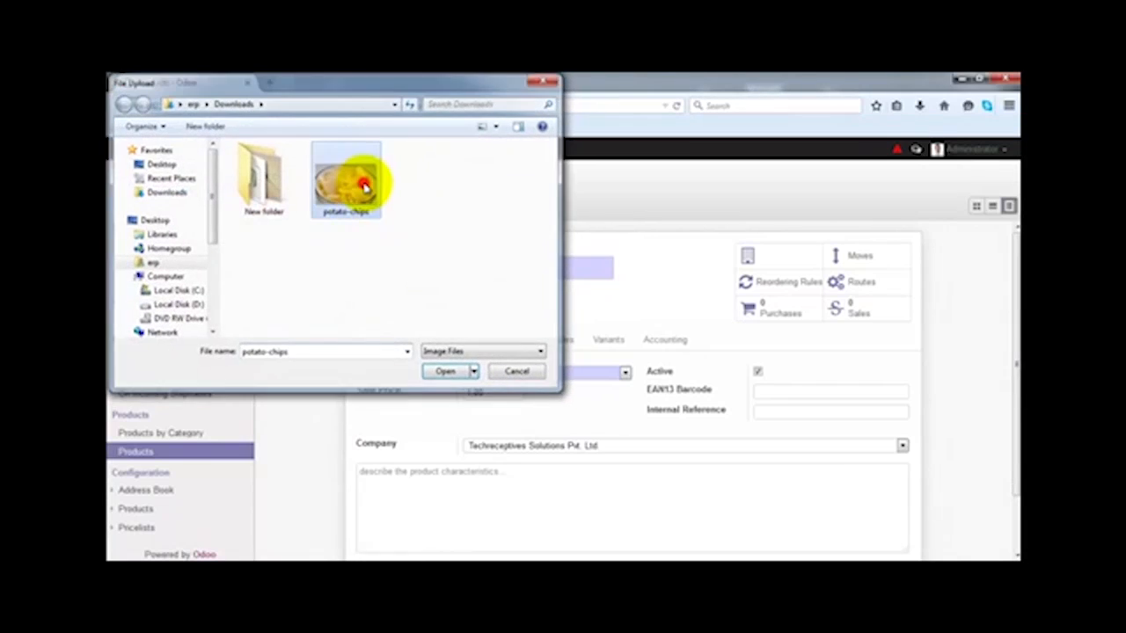
{"action": "left_click", "coordinate": [446, 372]}
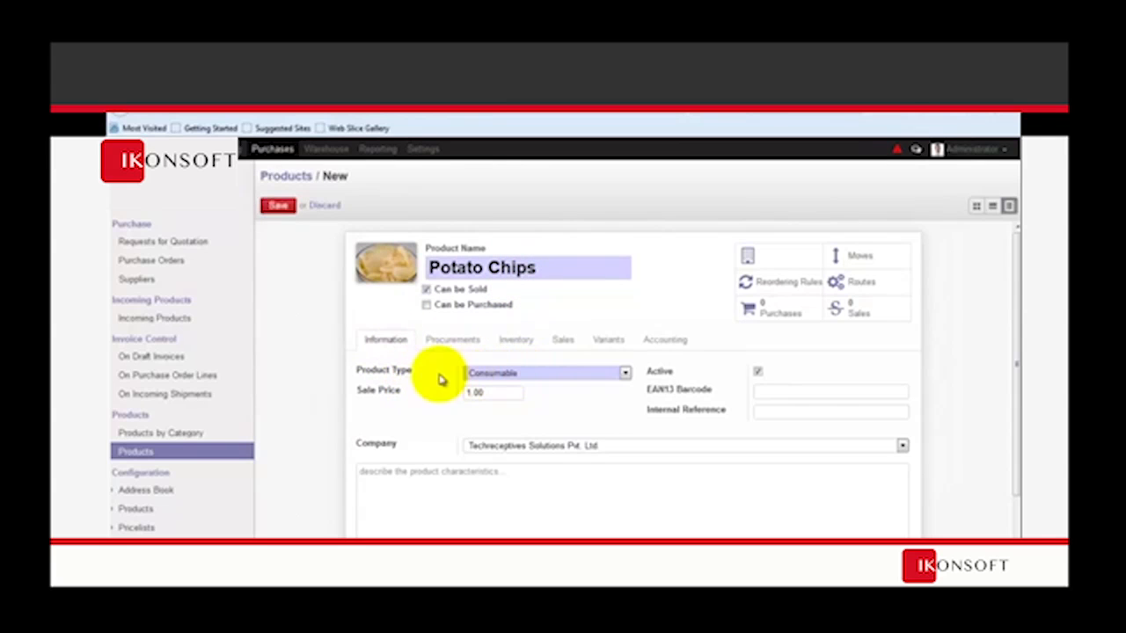
- Keep the product type as Consumable, and set the sale price to 50 and the internal reference to potatochips-01
{"action": "left_click", "coordinate": [533, 373]}
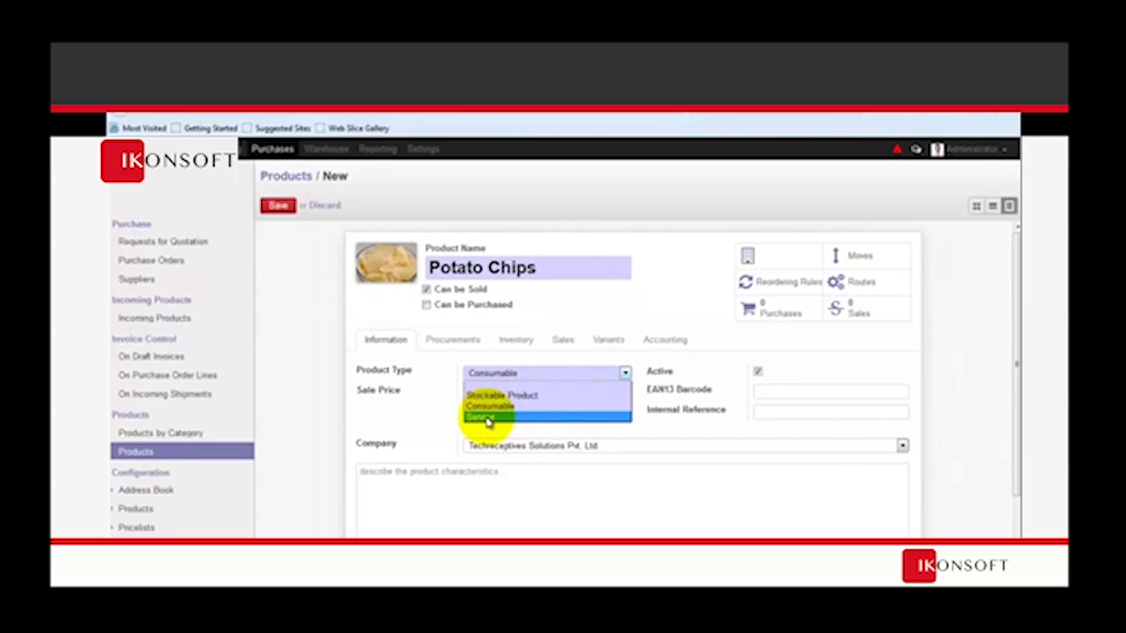
{"action": "left_click", "coordinate": [484, 407]}
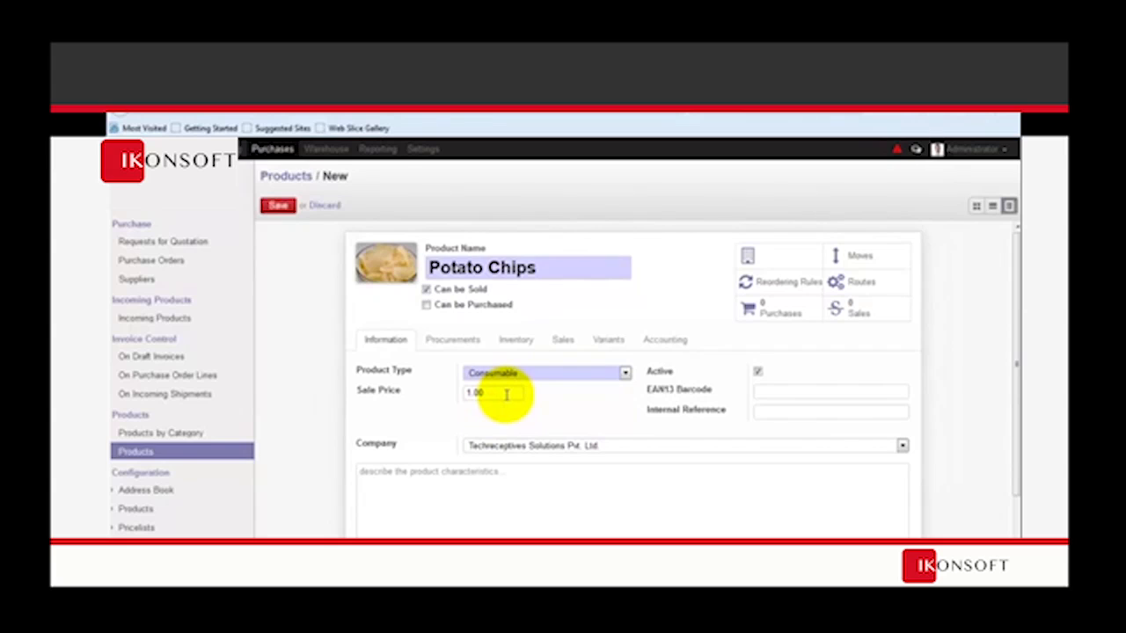
{"action": "left_click", "coordinate": [504, 393]}
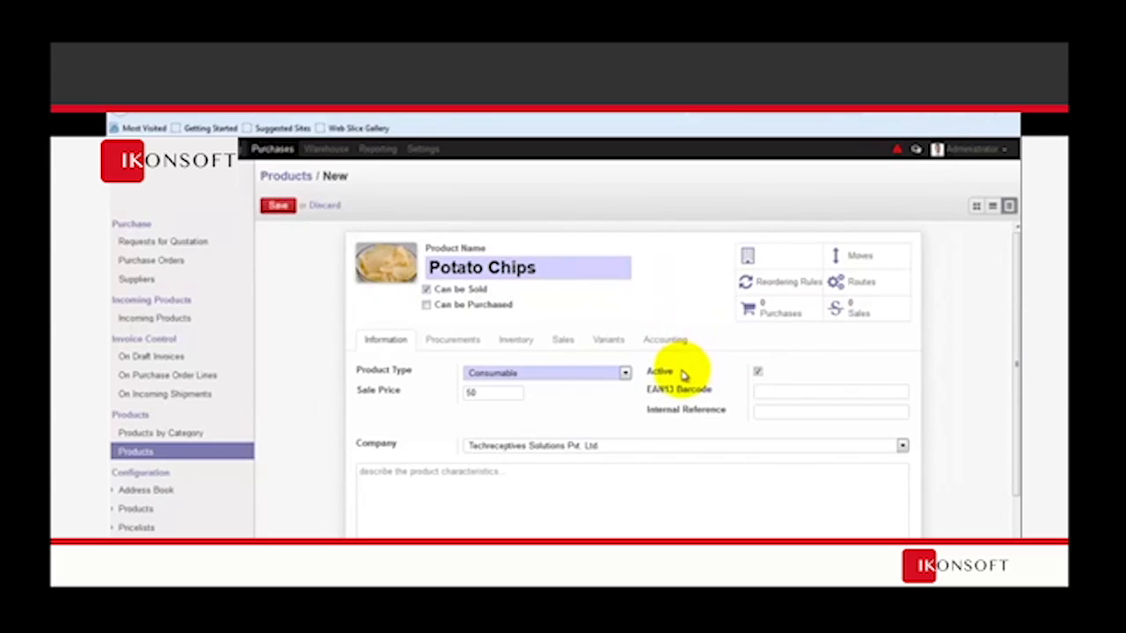
{"action": "mouse_move", "coordinate": [666, 378]}
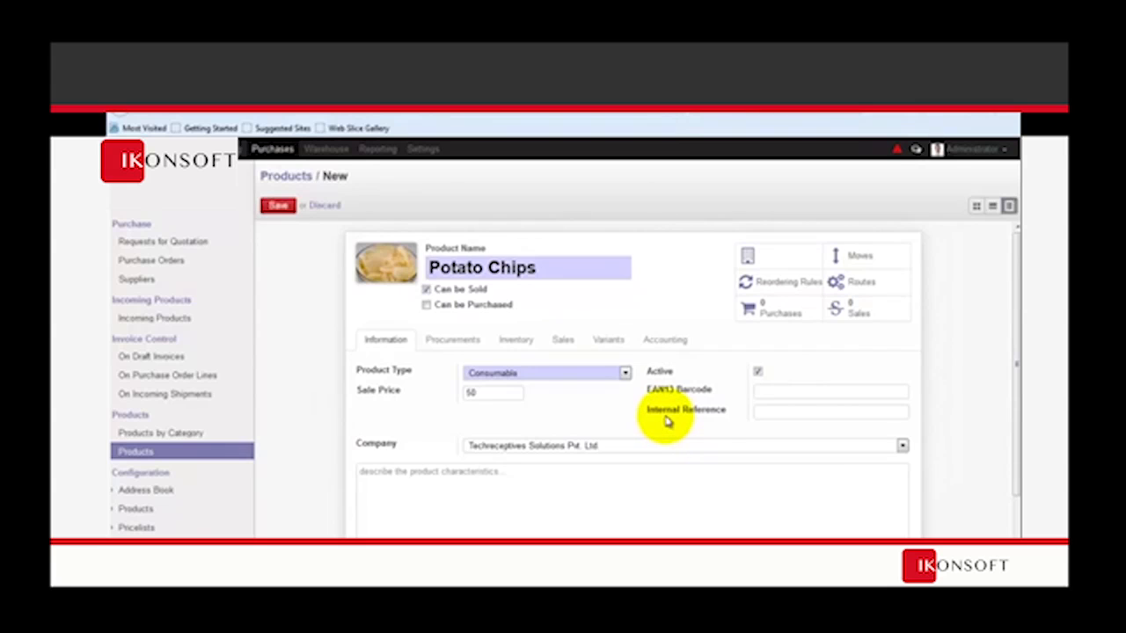
{"action": "left_click", "coordinate": [717, 419]}
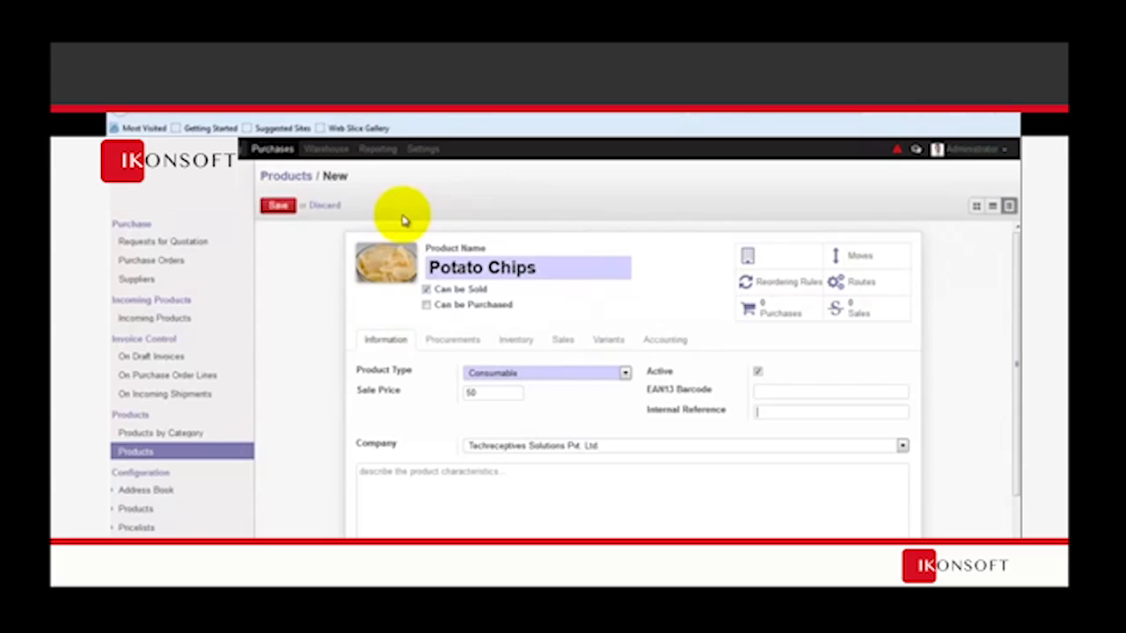
{"action": "type", "text": "potatochips-01"}
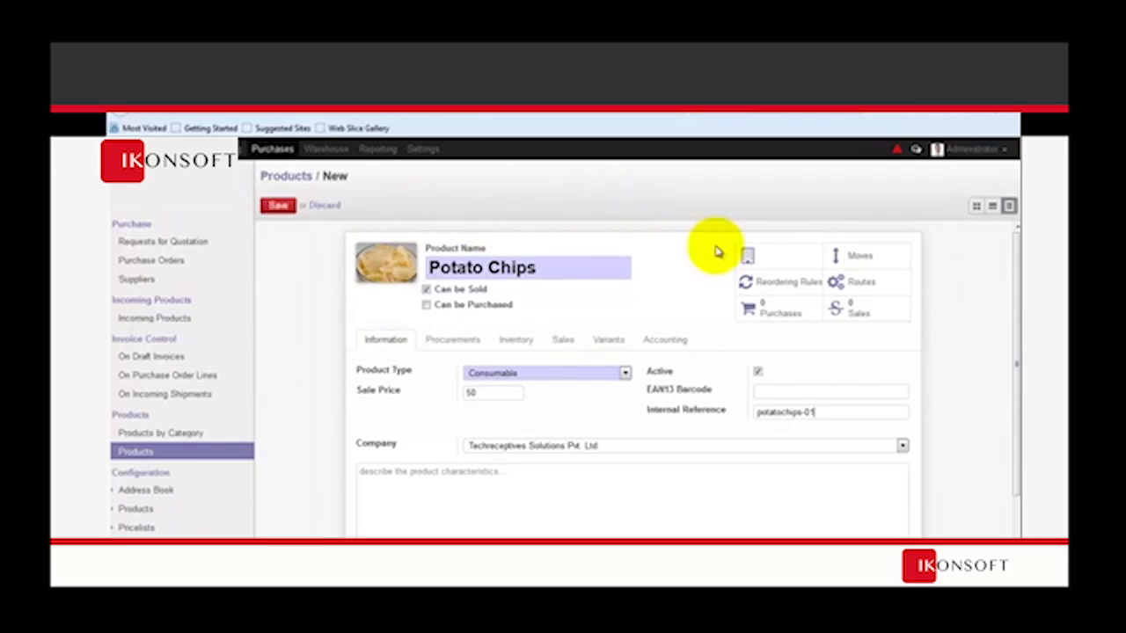
- Check the description area of the Potato Chips product and open its procurement details
{"action": "scroll", "coordinate": [545, 489], "scroll_direction": "down", "scroll_amount": 1}
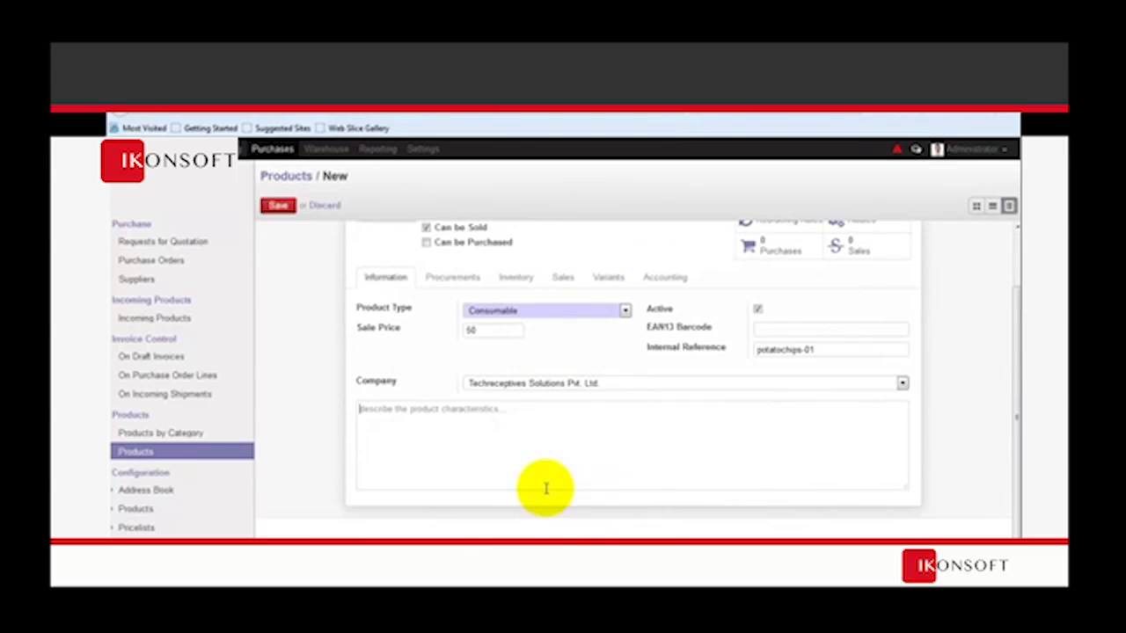
{"action": "scroll", "coordinate": [518, 412], "scroll_direction": "up", "scroll_amount": 1}
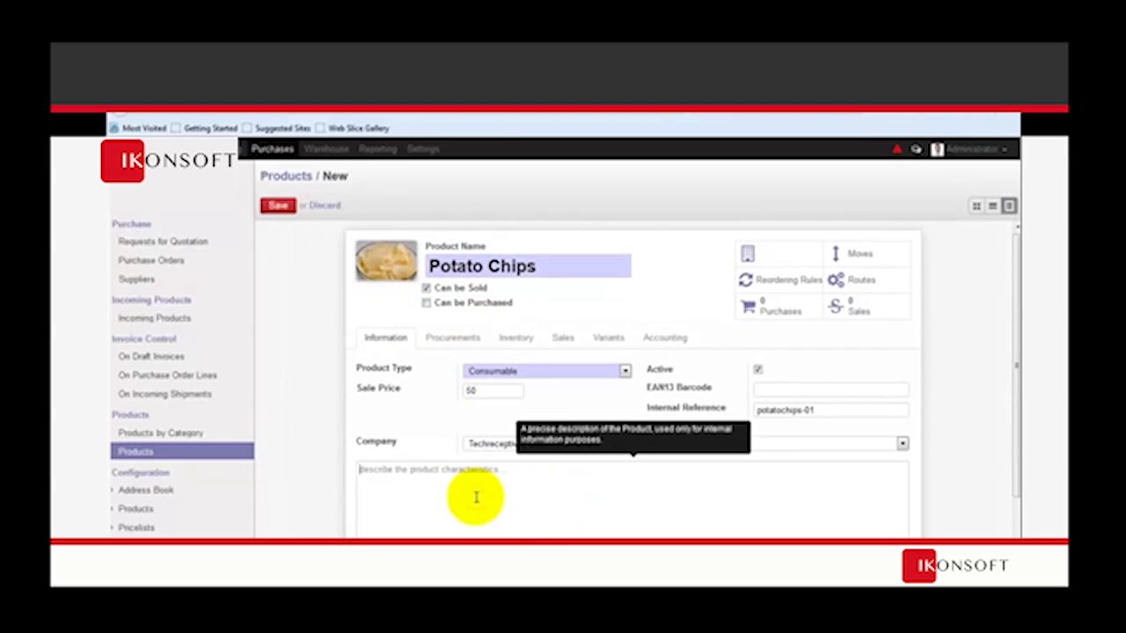
{"action": "left_click", "coordinate": [442, 338]}
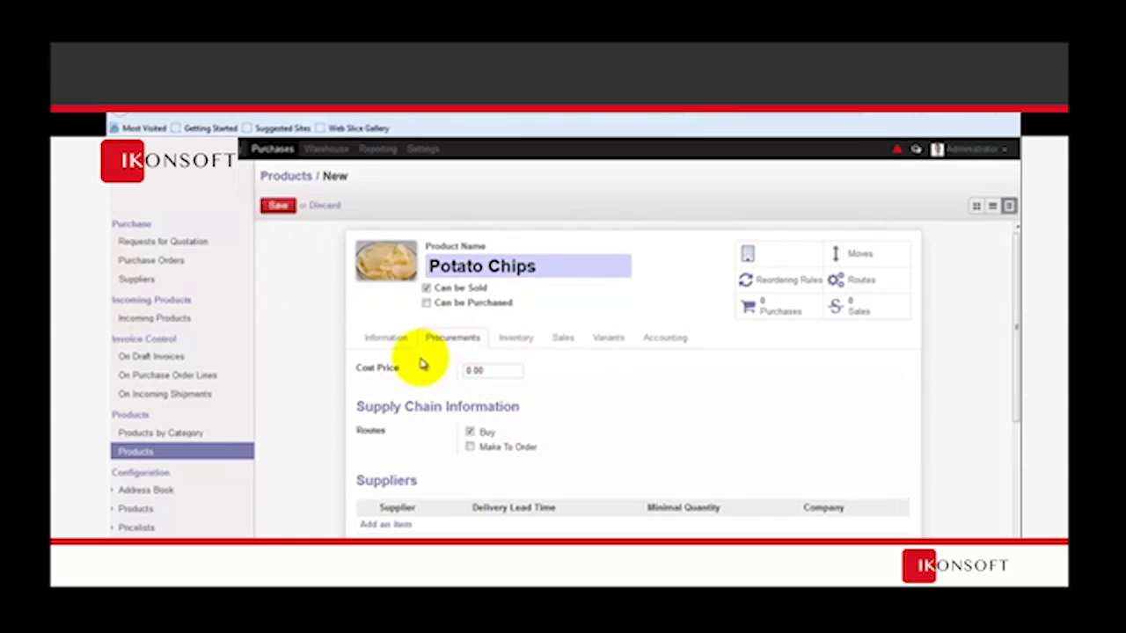
- Set the cost price of the Potato Chips product to 30
{"action": "left_click", "coordinate": [498, 371]}
{"action": "type", "text": "10"}
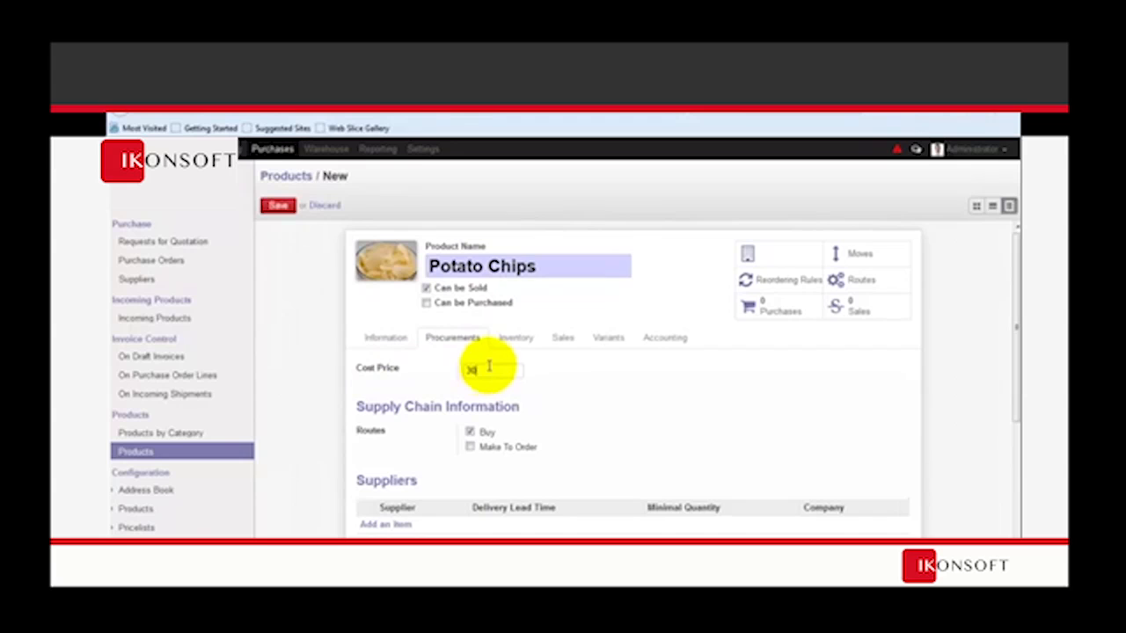
{"action": "scroll", "coordinate": [550, 383], "scroll_direction": "down", "scroll_amount": 1}
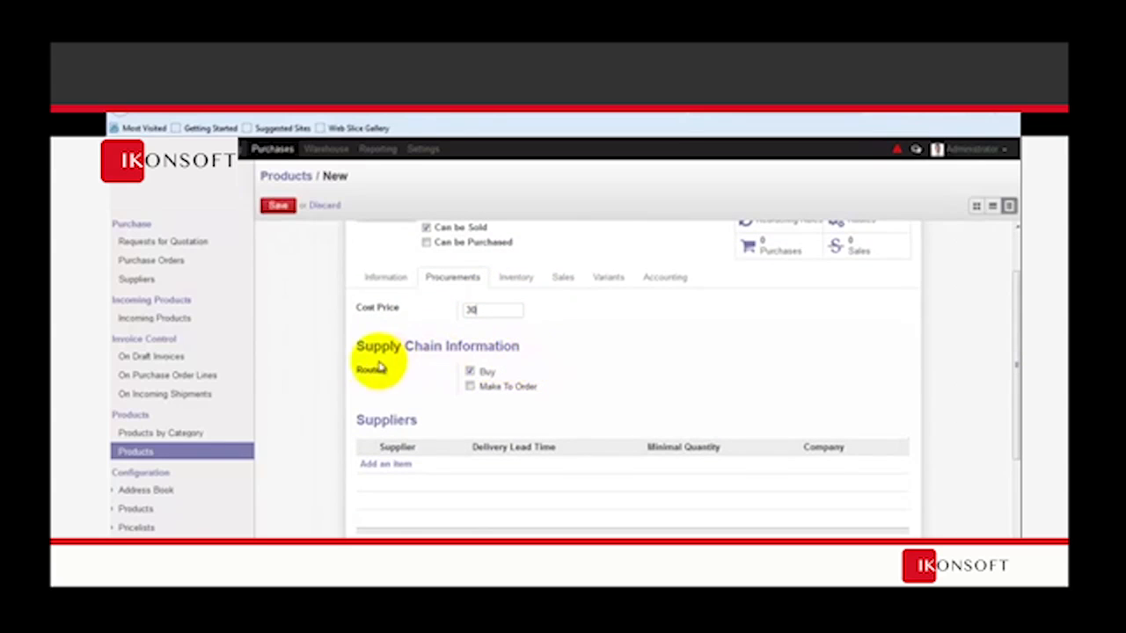
- Enable the Make To Order route for Potato Chips and disable the Buy route
{"action": "mouse_move", "coordinate": [420, 372]}
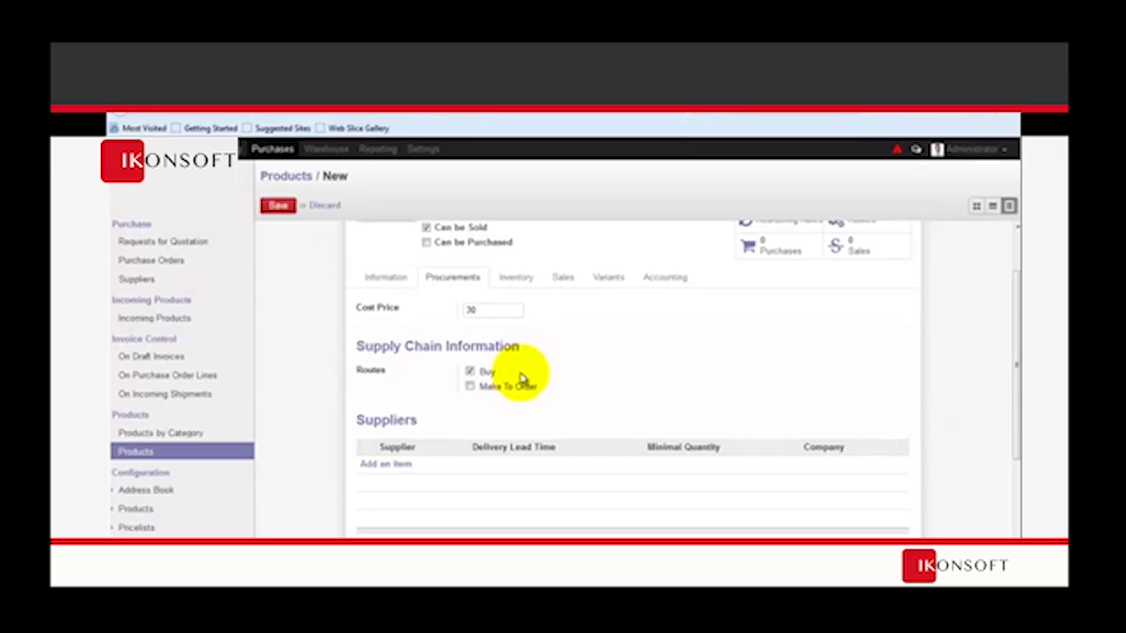
{"action": "scroll", "coordinate": [606, 364], "scroll_direction": "up", "scroll_amount": 1}
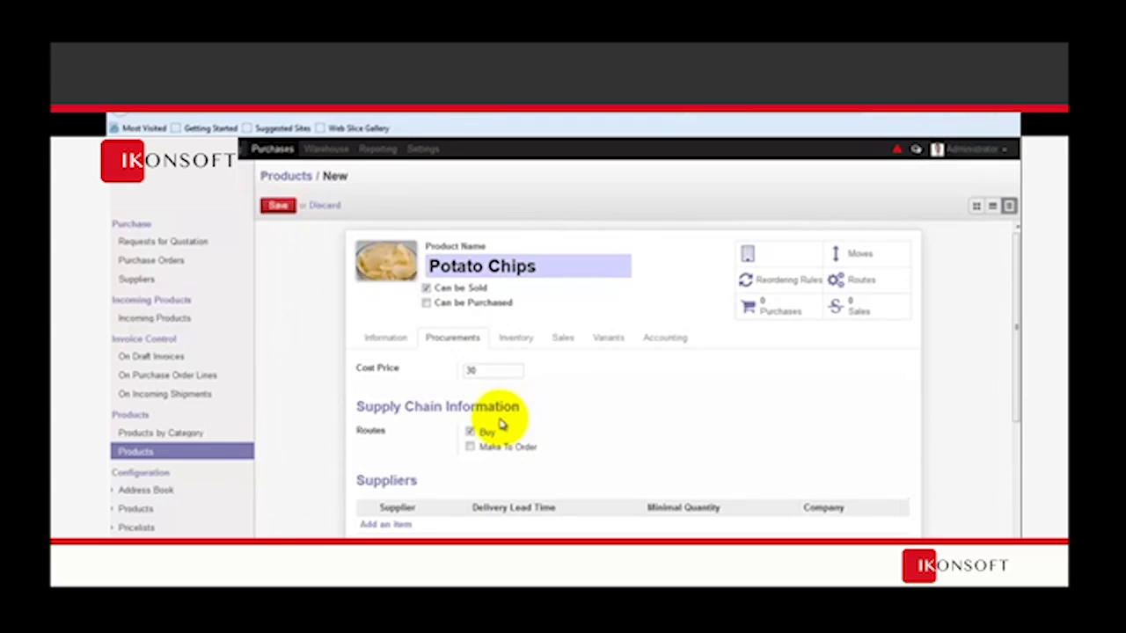
{"action": "left_click", "coordinate": [469, 447]}
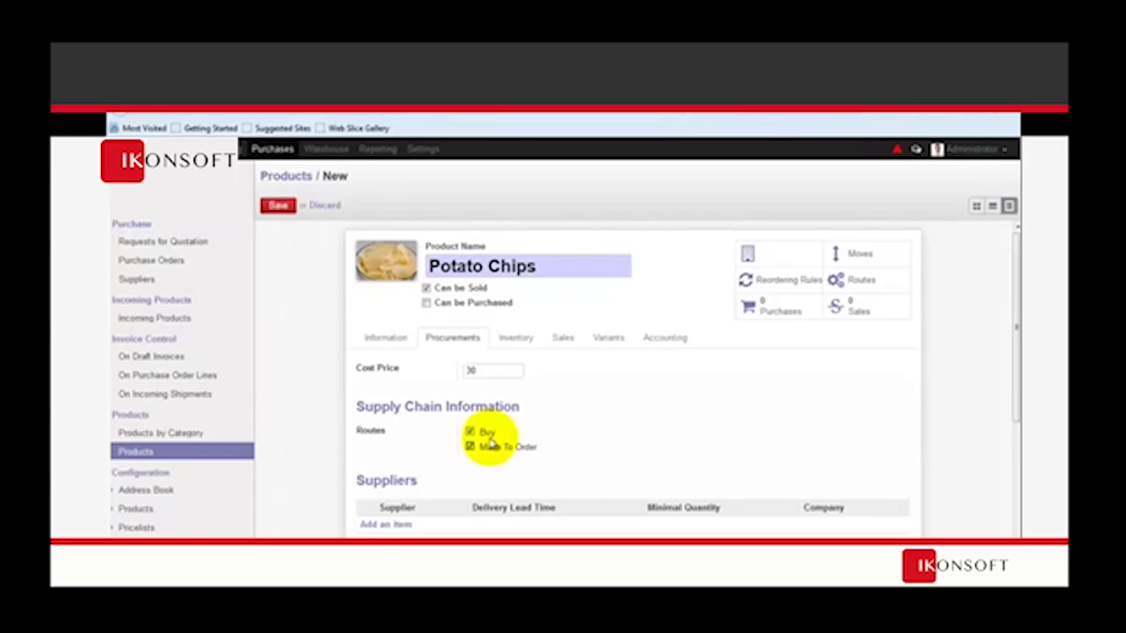
{"action": "left_click", "coordinate": [470, 433]}
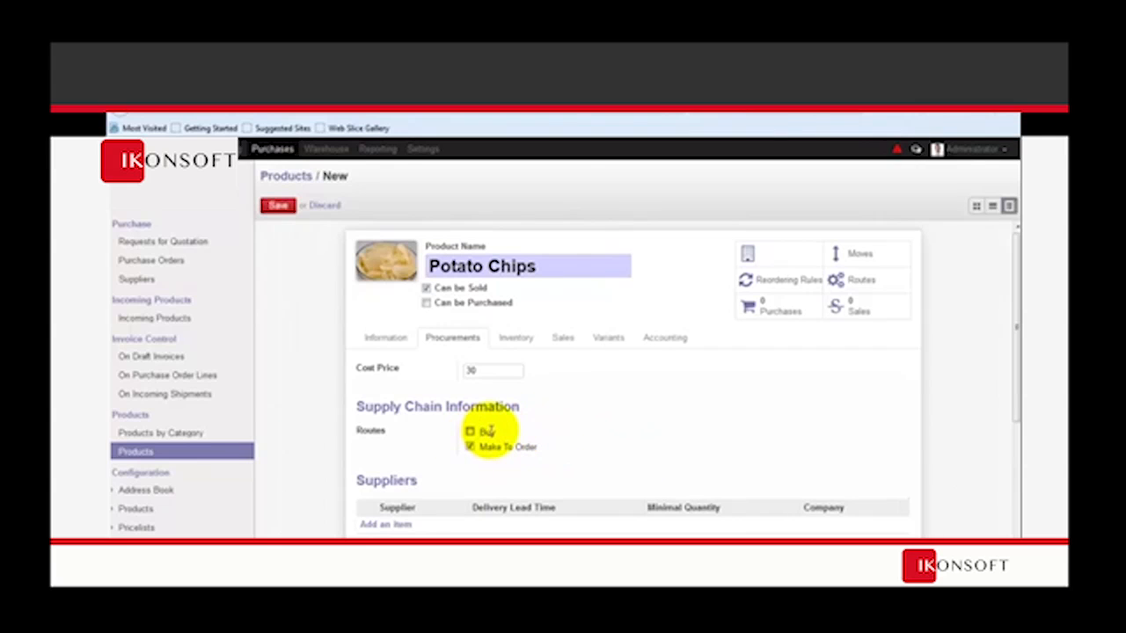
{"action": "scroll", "coordinate": [597, 451], "scroll_direction": "down", "scroll_amount": 2}
{"action": "scroll", "coordinate": [528, 447], "scroll_direction": "up", "scroll_amount": 2}
{"action": "mouse_move", "coordinate": [374, 253]}
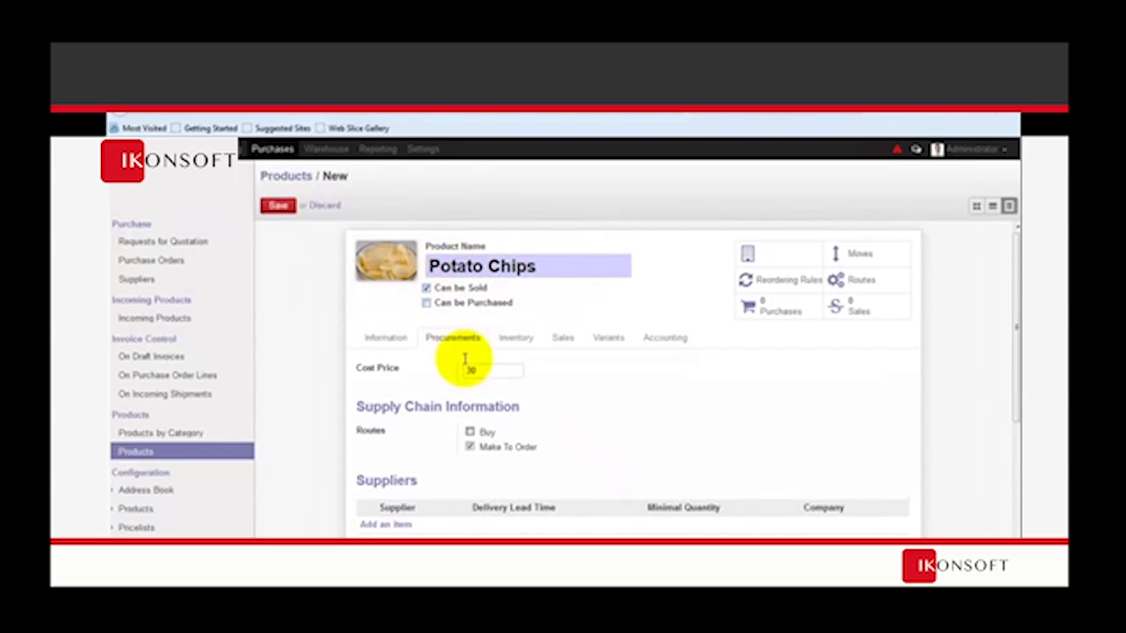
- Examine the Suppliers list and the Description for Suppliers area in the product's procurement details
{"action": "scroll", "coordinate": [476, 376], "scroll_direction": "down", "scroll_amount": 1}
{"action": "scroll", "coordinate": [476, 376], "scroll_direction": "down", "scroll_amount": 2}
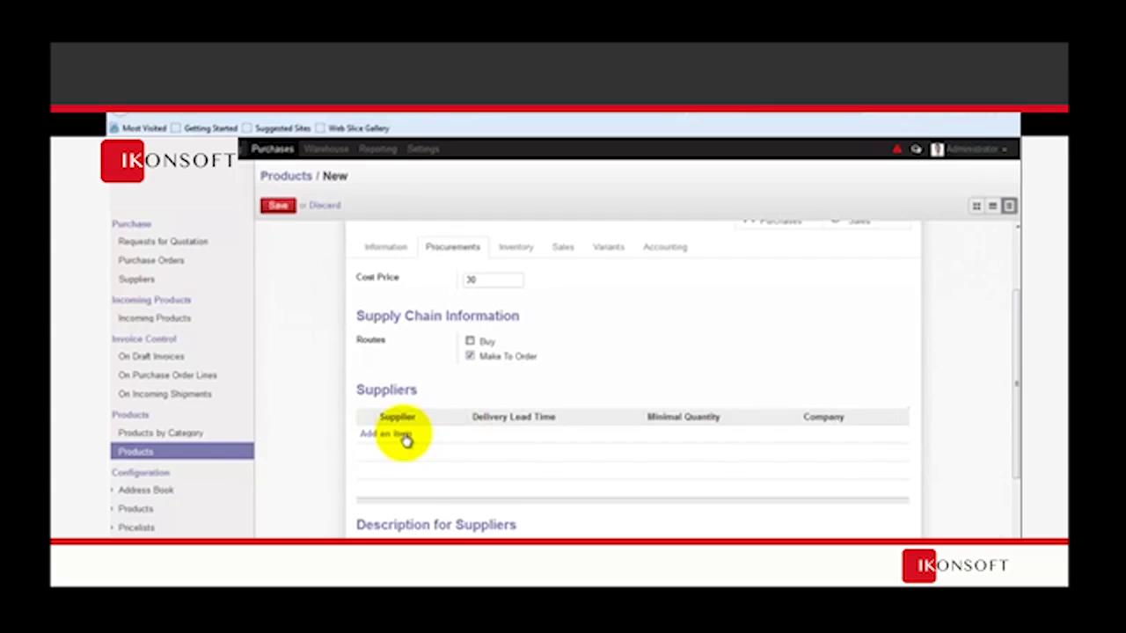
{"action": "scroll", "coordinate": [480, 444], "scroll_direction": "down", "scroll_amount": 2}
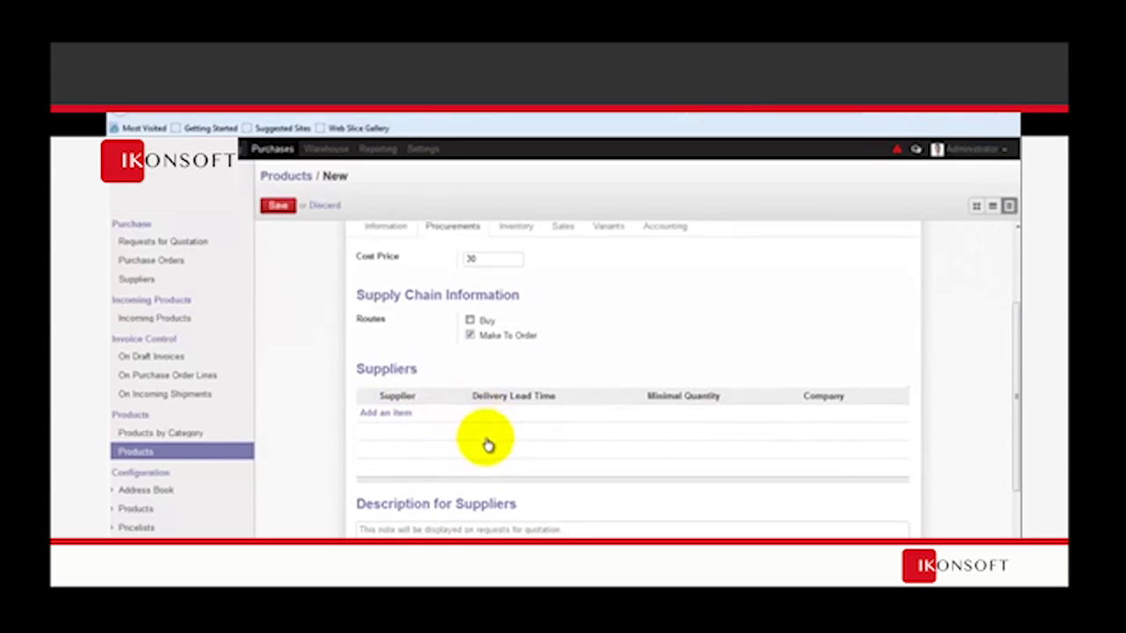
{"action": "left_click", "coordinate": [411, 495]}
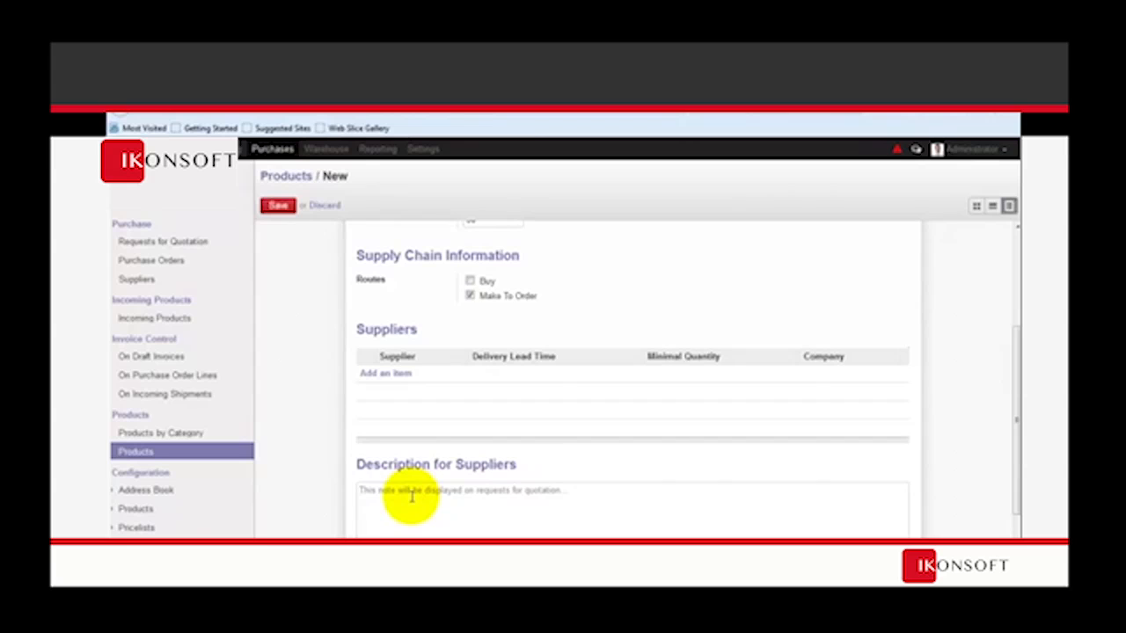
{"action": "scroll", "coordinate": [431, 440], "scroll_direction": "up", "scroll_amount": 4}
{"action": "scroll", "coordinate": [413, 370], "scroll_direction": "down", "scroll_amount": 4}
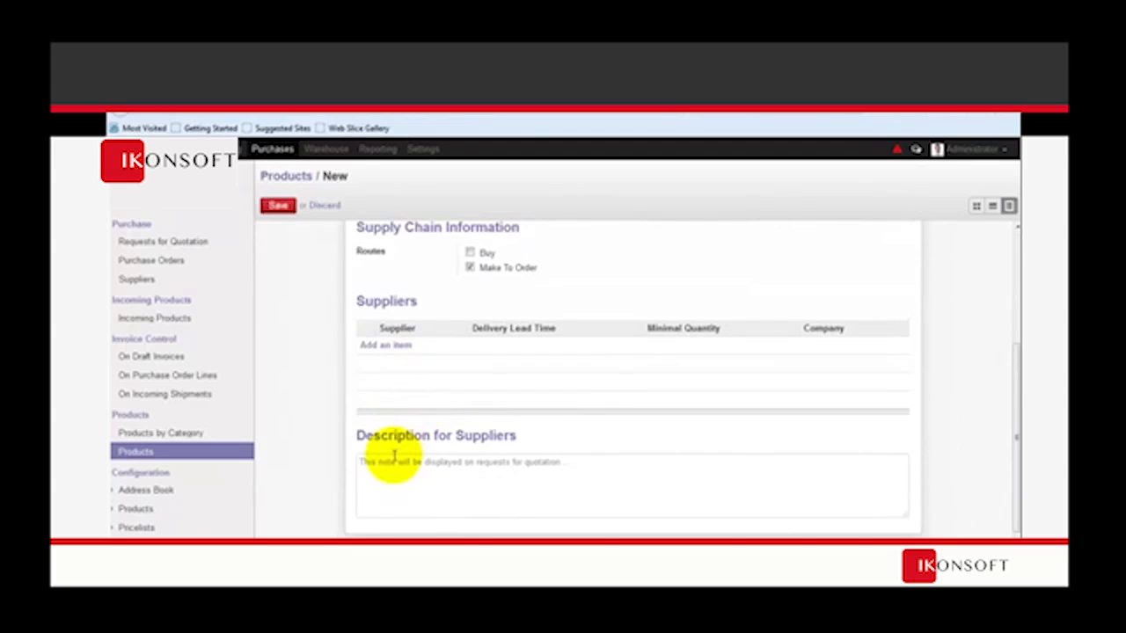
{"action": "mouse_move", "coordinate": [393, 476]}
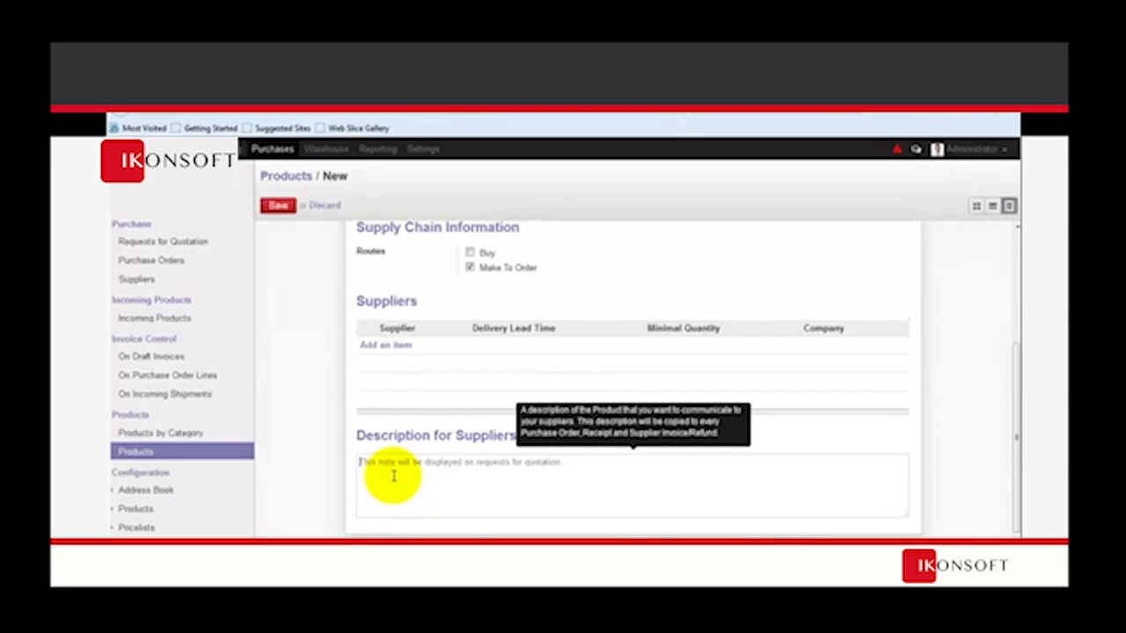
{"action": "scroll", "coordinate": [400, 477], "scroll_direction": "up", "scroll_amount": 4}
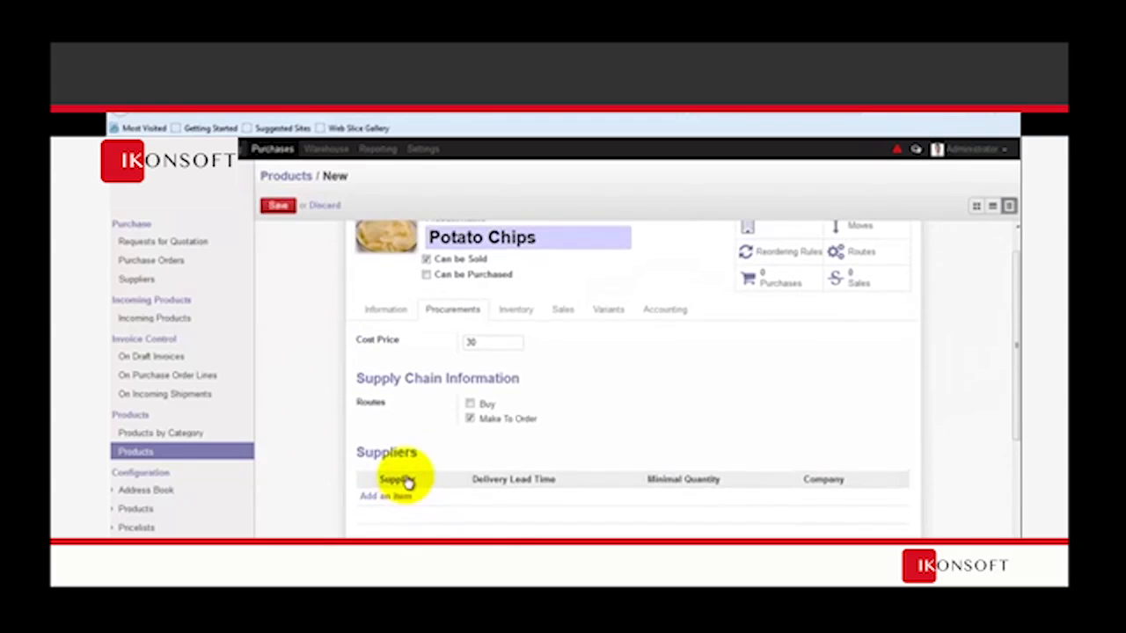
- Review the product's inventory details, including stock quantities, status, storage location, counter-part locations and weights
{"action": "left_click", "coordinate": [526, 340]}
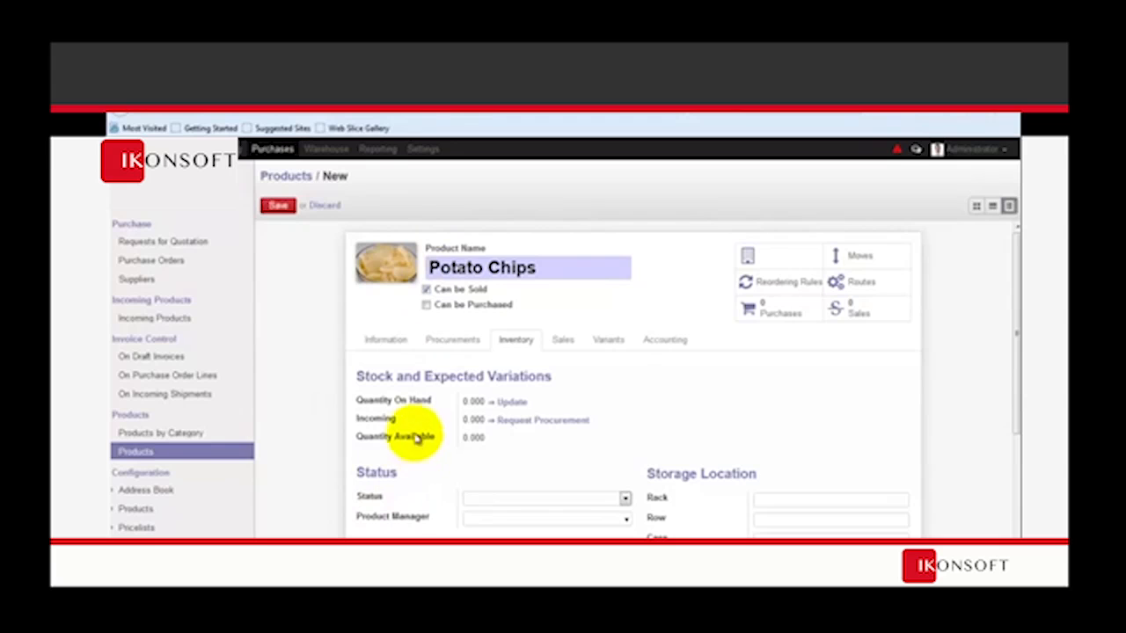
{"action": "scroll", "coordinate": [528, 477], "scroll_direction": "down", "scroll_amount": 4}
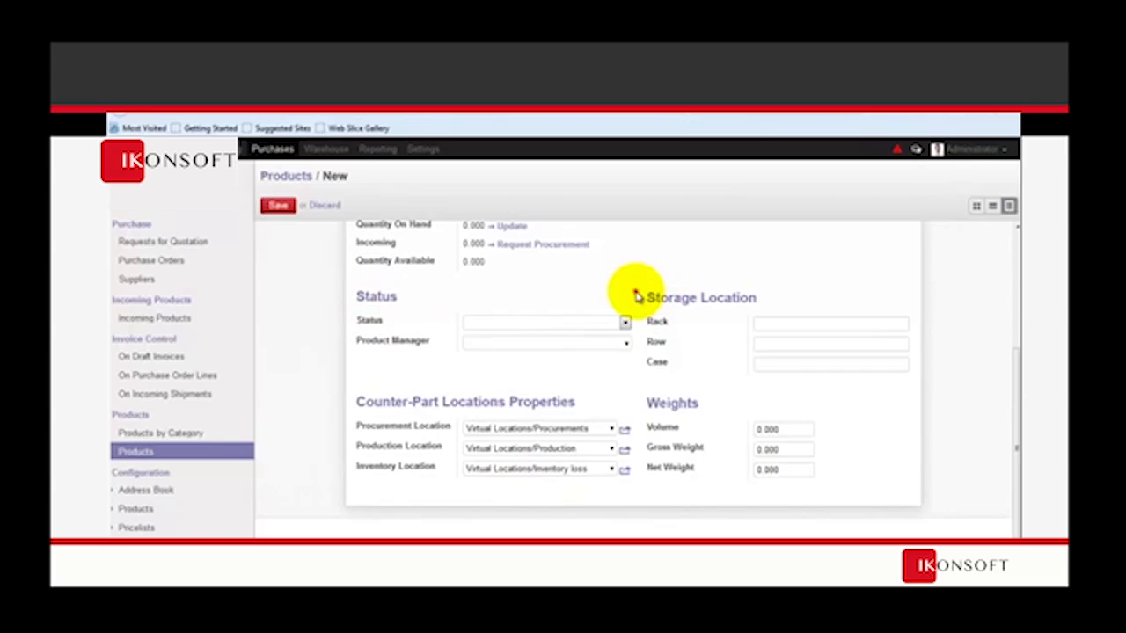
{"action": "left_click_drag", "start_coordinate": [639, 298], "coordinate": [778, 308]}
{"action": "left_click_drag", "start_coordinate": [597, 408], "coordinate": [363, 401]}
{"action": "left_click_drag", "start_coordinate": [650, 402], "coordinate": [729, 385]}
{"action": "scroll", "coordinate": [732, 389], "scroll_direction": "up", "scroll_amount": 1}
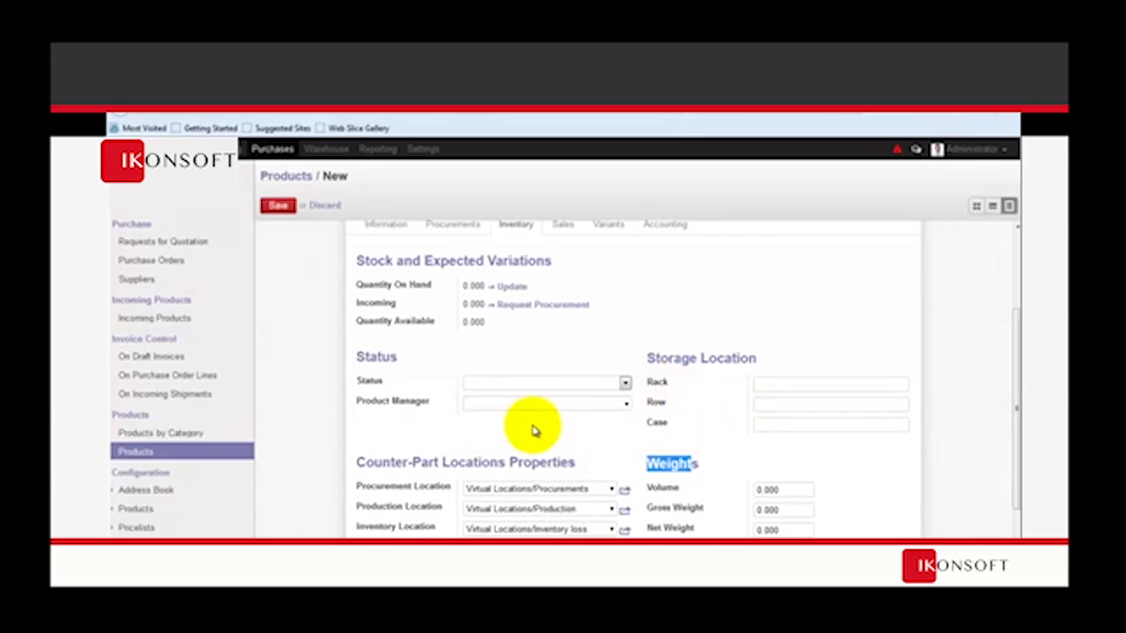
{"action": "scroll", "coordinate": [533, 431], "scroll_direction": "up", "scroll_amount": 1}
{"action": "scroll", "coordinate": [533, 431], "scroll_direction": "up", "scroll_amount": 2}
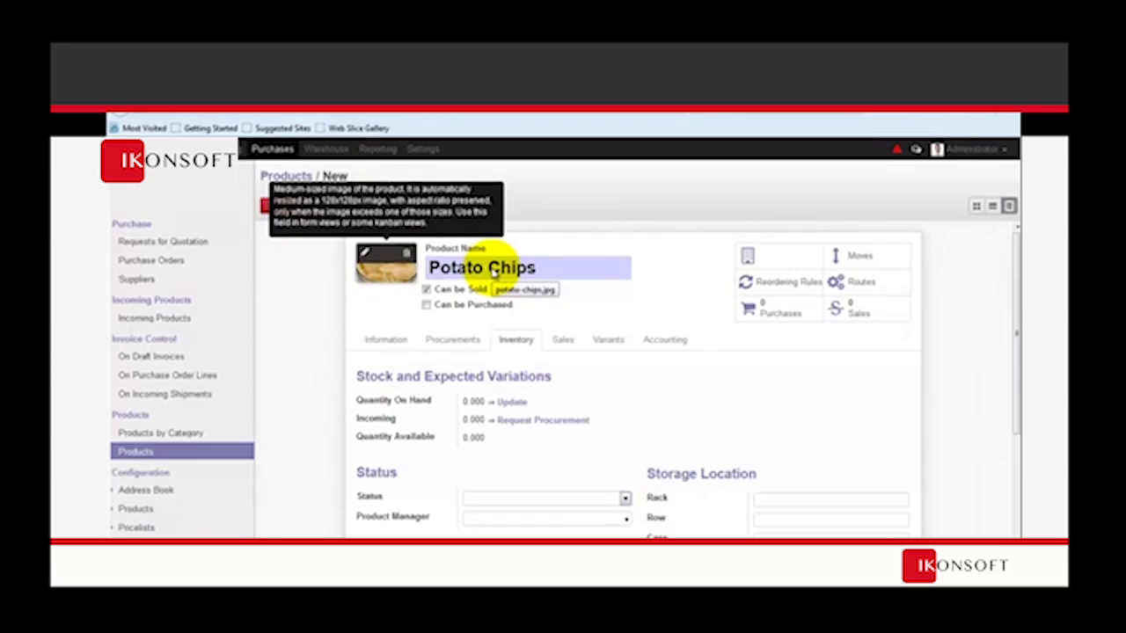
{"action": "scroll", "coordinate": [554, 428], "scroll_direction": "down", "scroll_amount": 2}
{"action": "scroll", "coordinate": [702, 523], "scroll_direction": "up", "scroll_amount": 1}
{"action": "scroll", "coordinate": [701, 523], "scroll_direction": "up", "scroll_amount": 1}
- Review the product's sale conditions, covering warranty and customer lead time, and the Description for Quotations area
{"action": "left_click", "coordinate": [546, 344]}
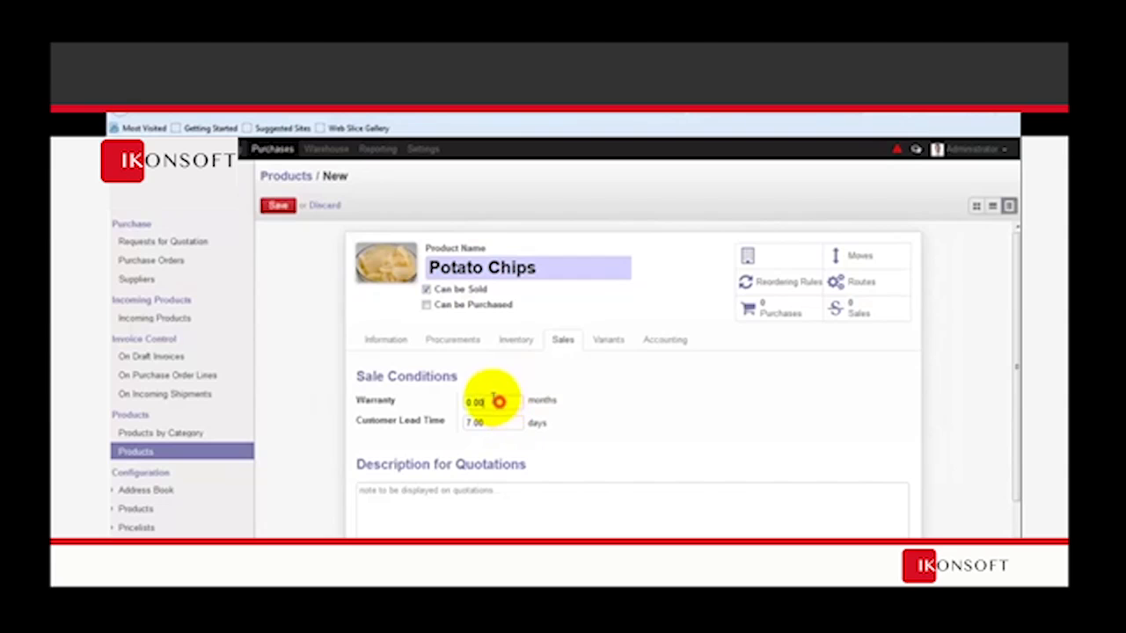
{"action": "left_click_drag", "start_coordinate": [499, 402], "coordinate": [465, 400]}
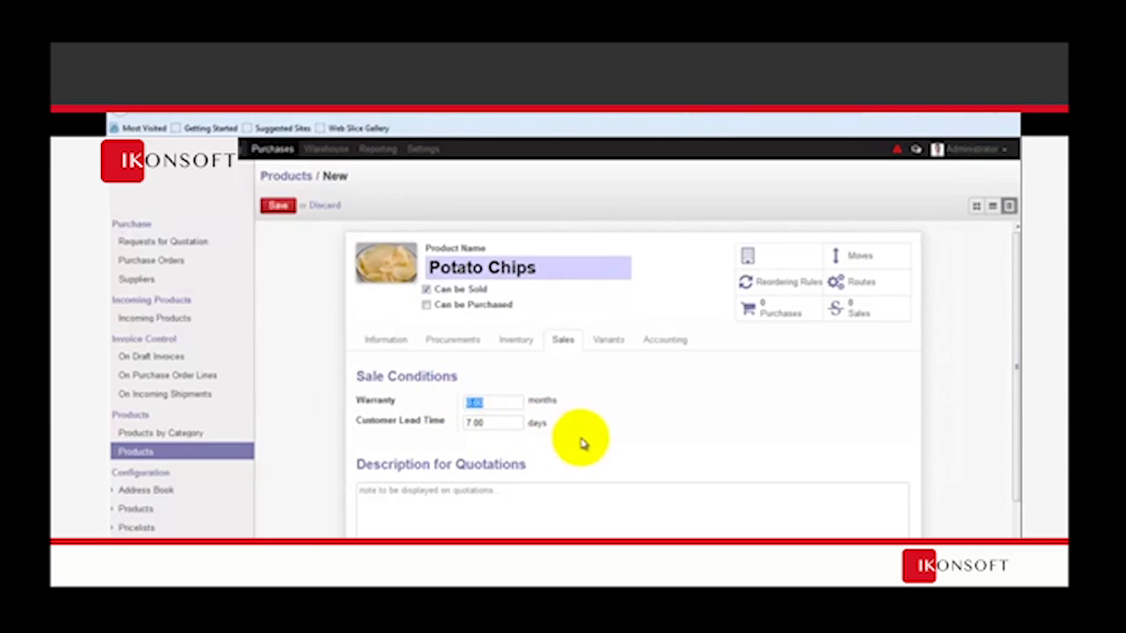
{"action": "left_click", "coordinate": [495, 423]}
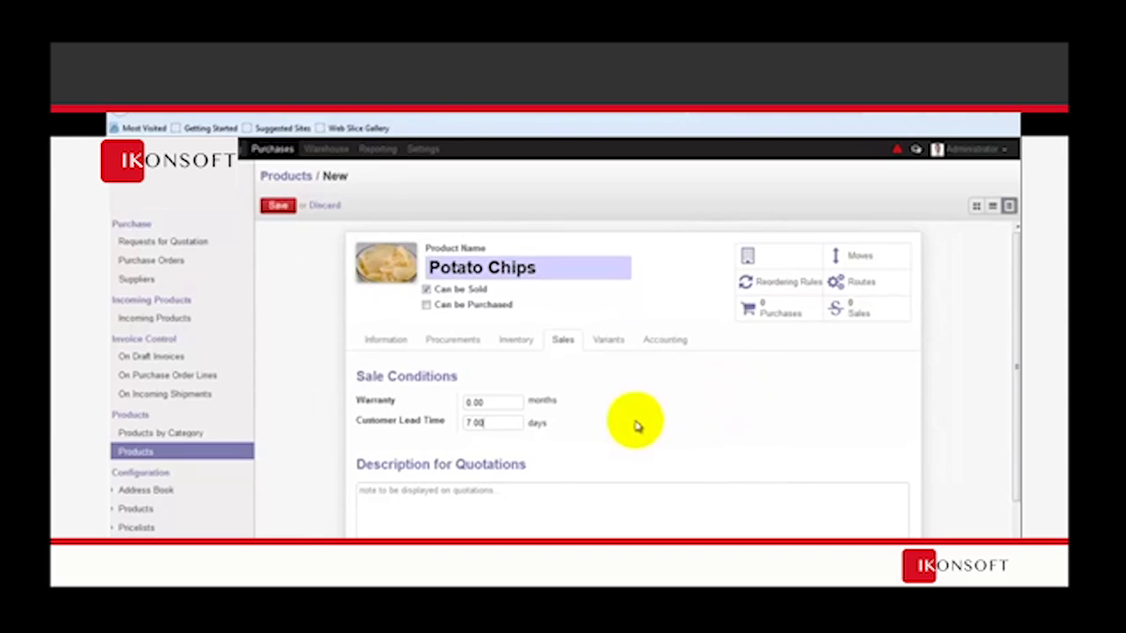
{"action": "left_click", "coordinate": [450, 500]}
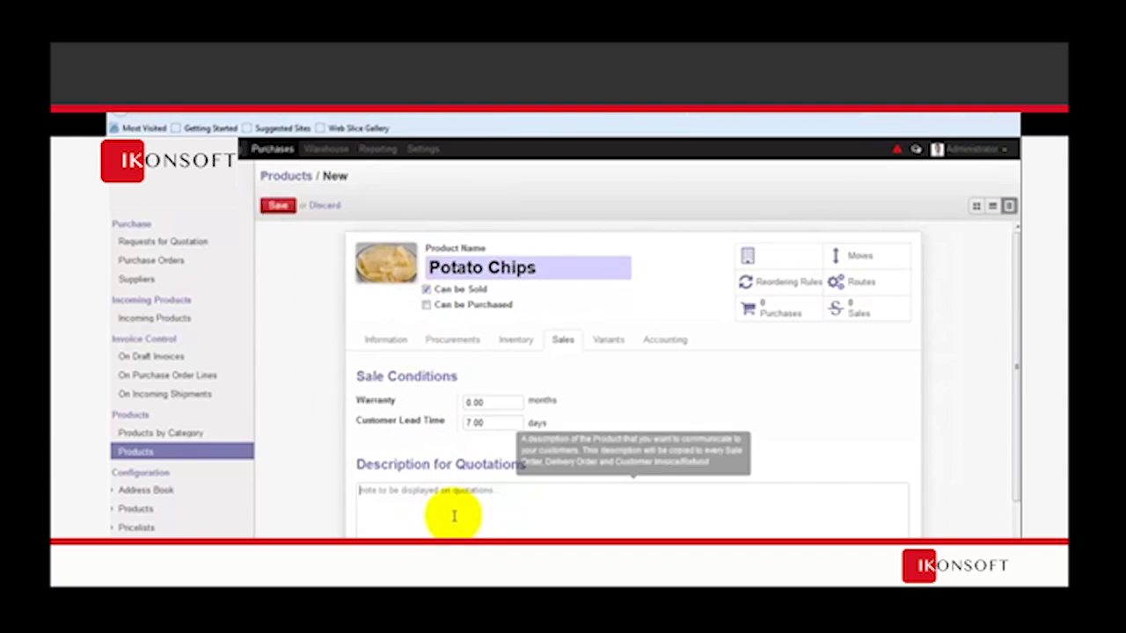
{"action": "left_click", "coordinate": [425, 511]}
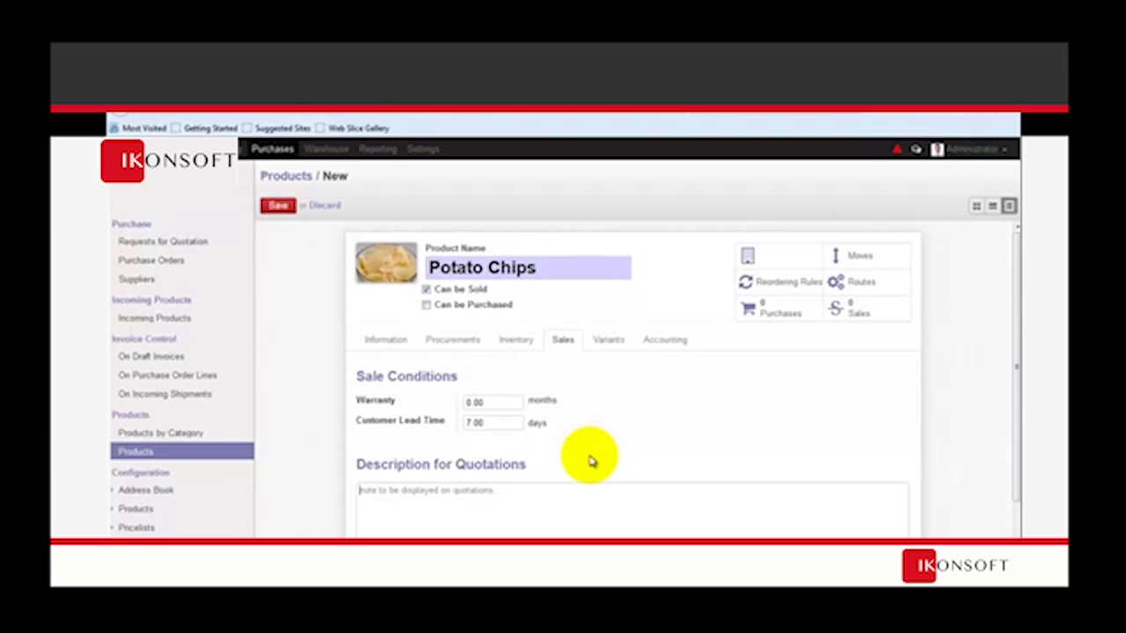
{"action": "left_click", "coordinate": [611, 490]}
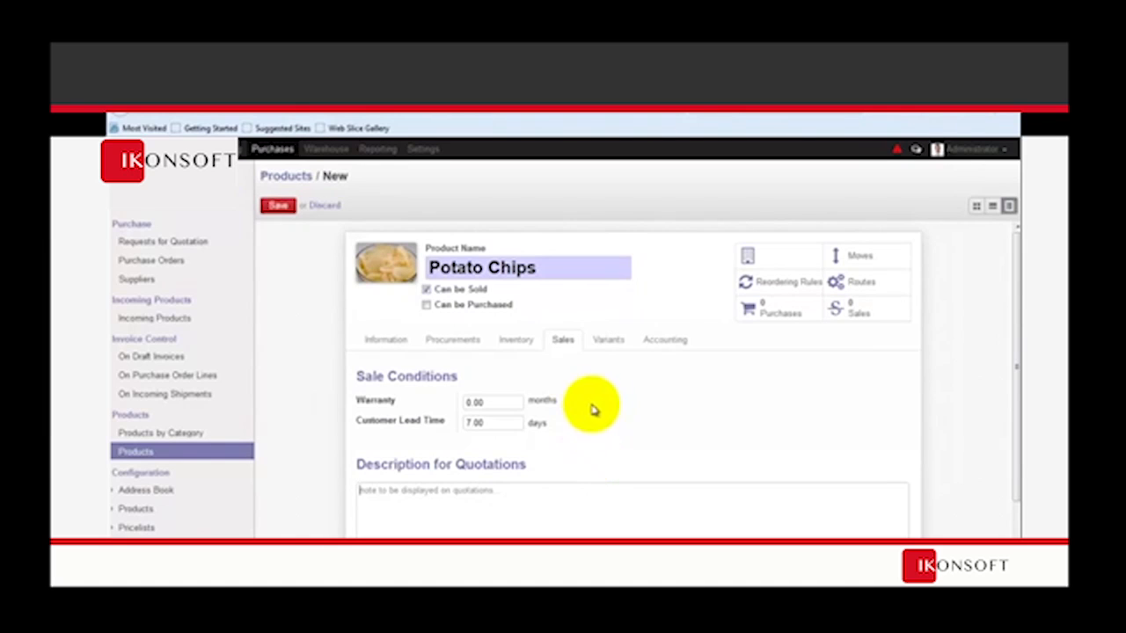
- Add a Flavour attribute to the Potato Chips variants and create the value "simply salted" for it
{"action": "left_click", "coordinate": [618, 349]}
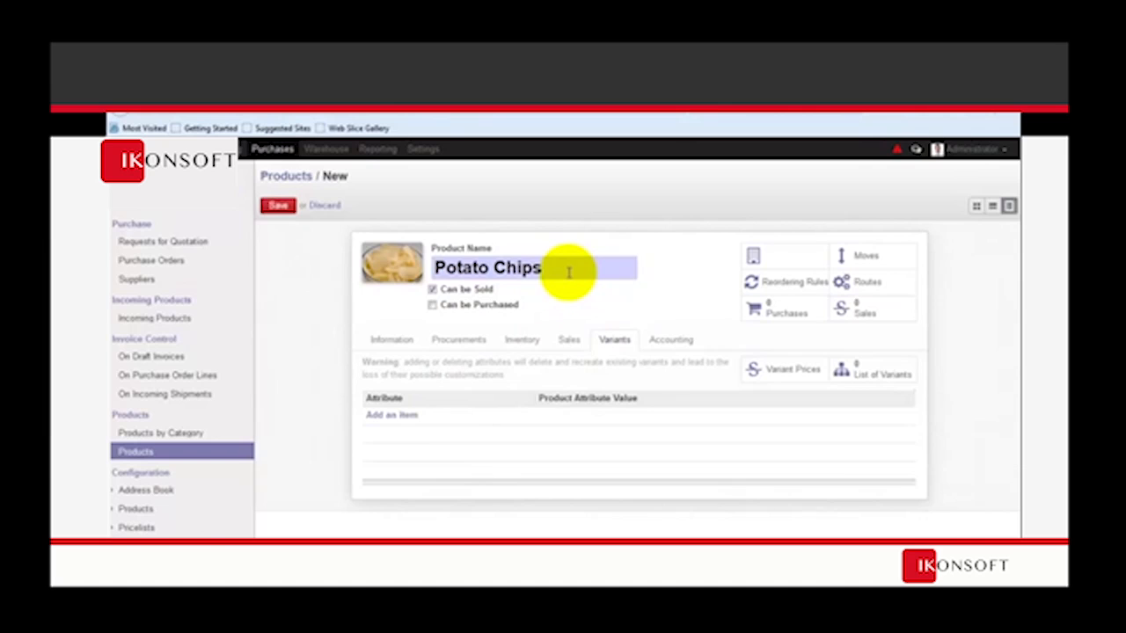
{"action": "left_click_drag", "start_coordinate": [569, 273], "coordinate": [396, 269]}
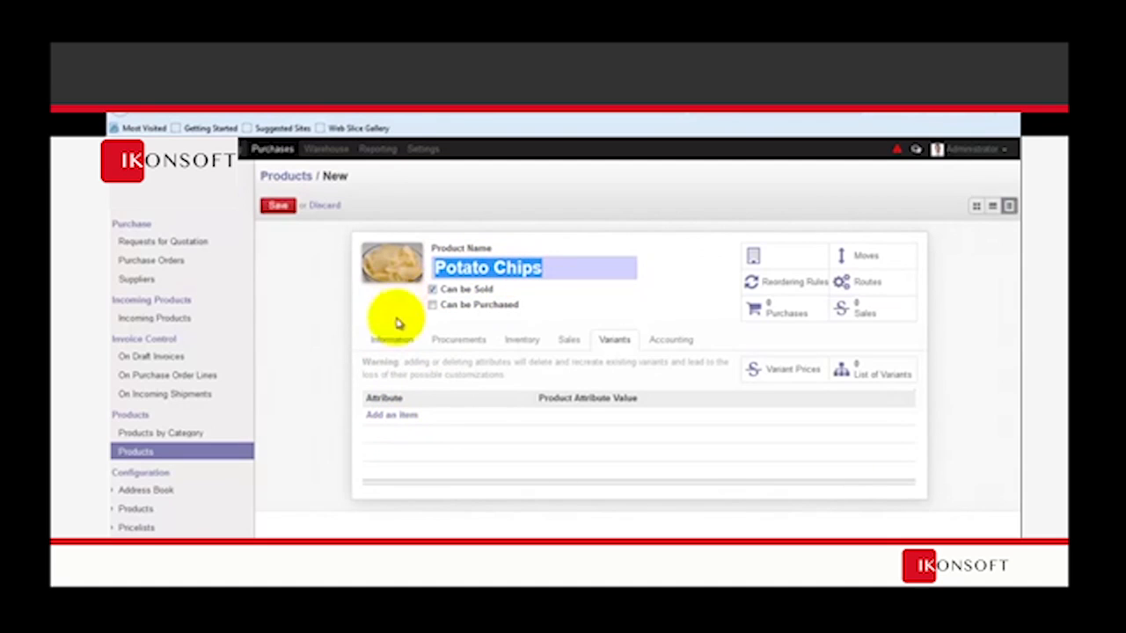
{"action": "left_click", "coordinate": [415, 420]}
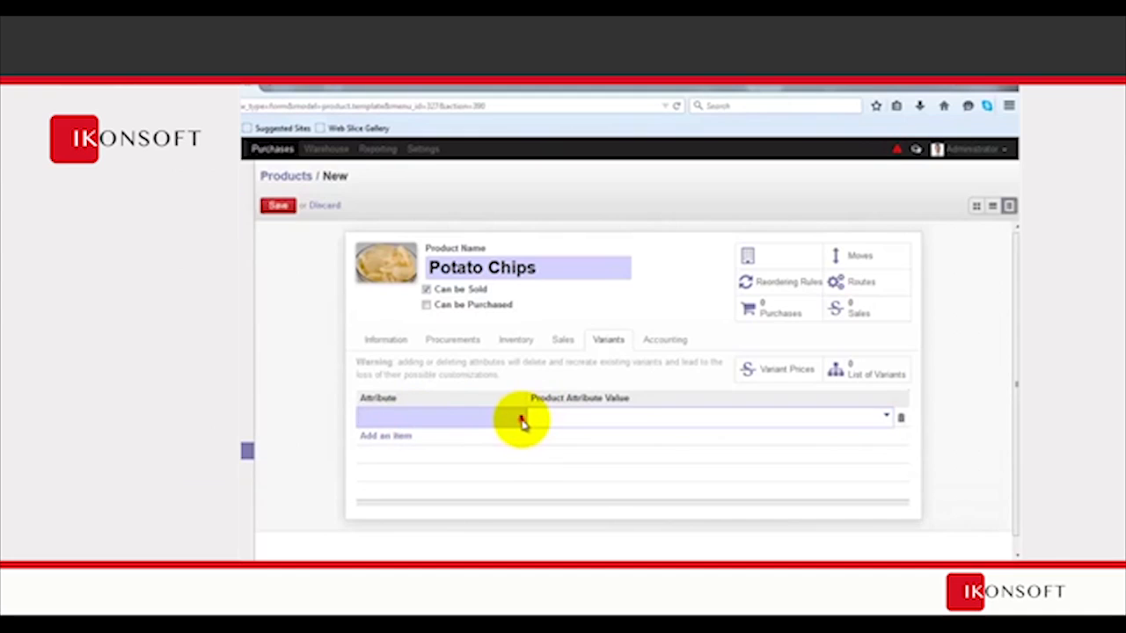
{"action": "left_click", "coordinate": [520, 417]}
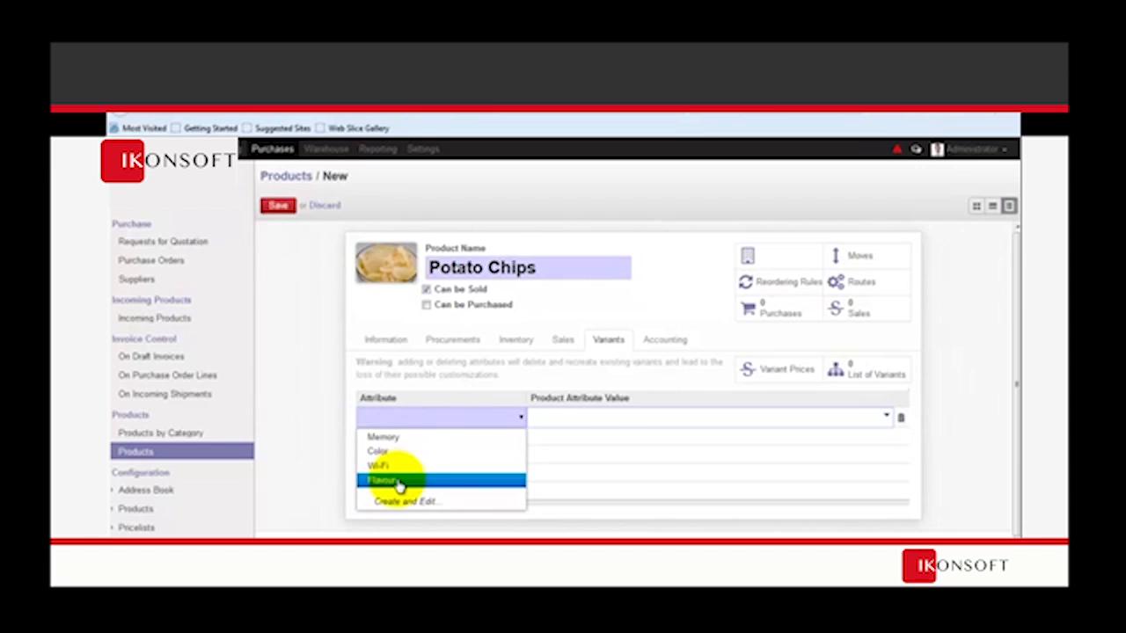
{"action": "left_click", "coordinate": [399, 484]}
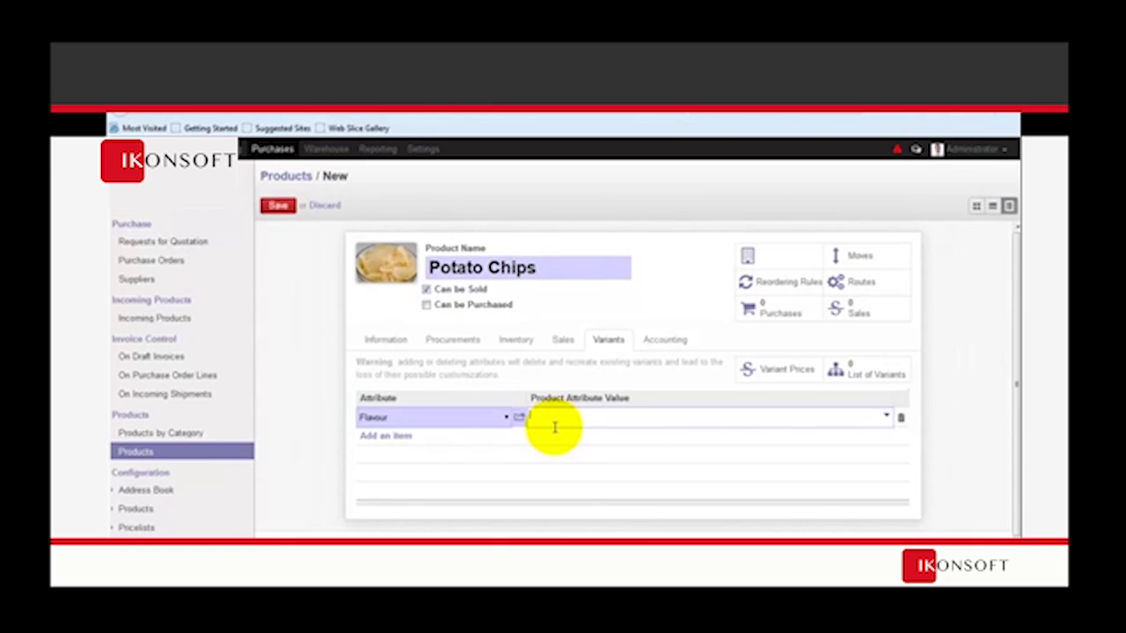
{"action": "type", "text": "simply"}
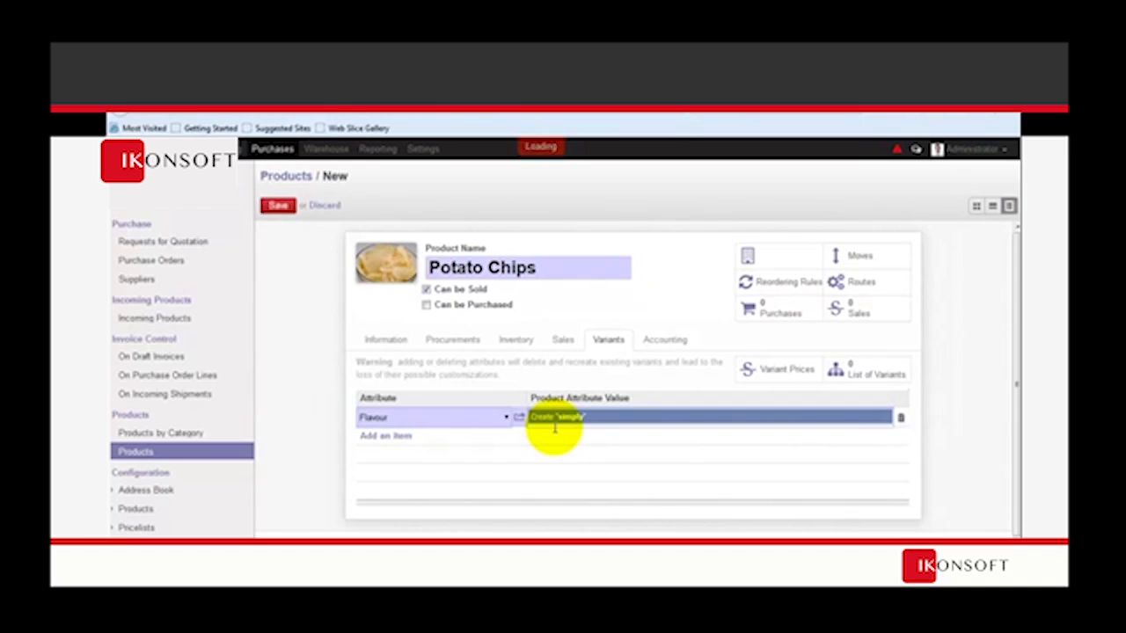
{"action": "type", "text": " s"}
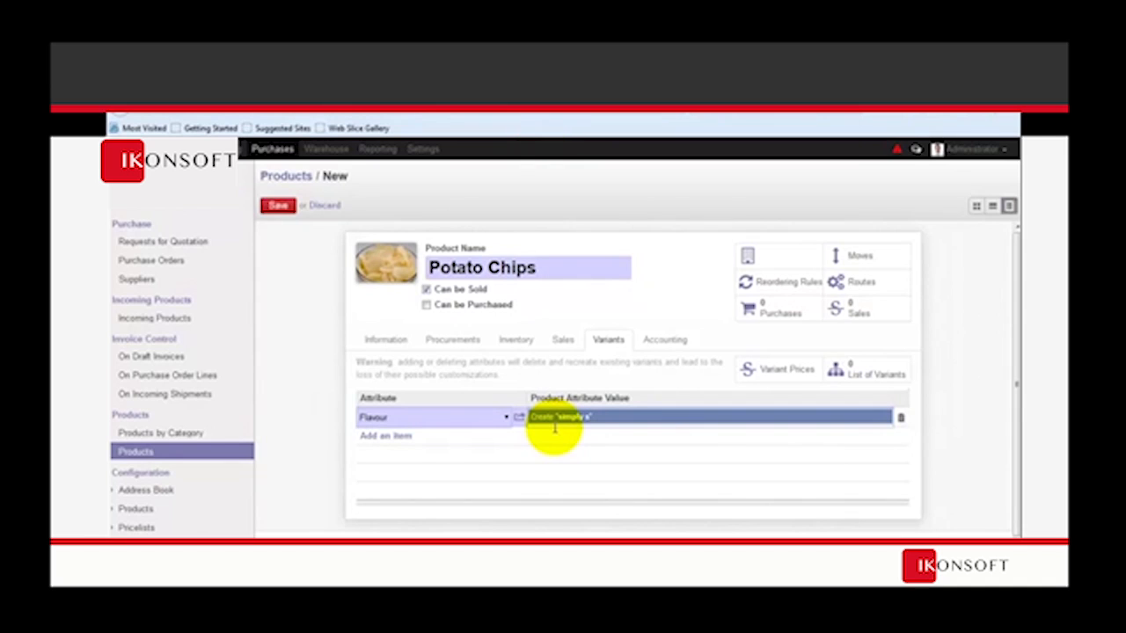
{"action": "type", "text": "alted"}
{"action": "key", "text": "Return"}
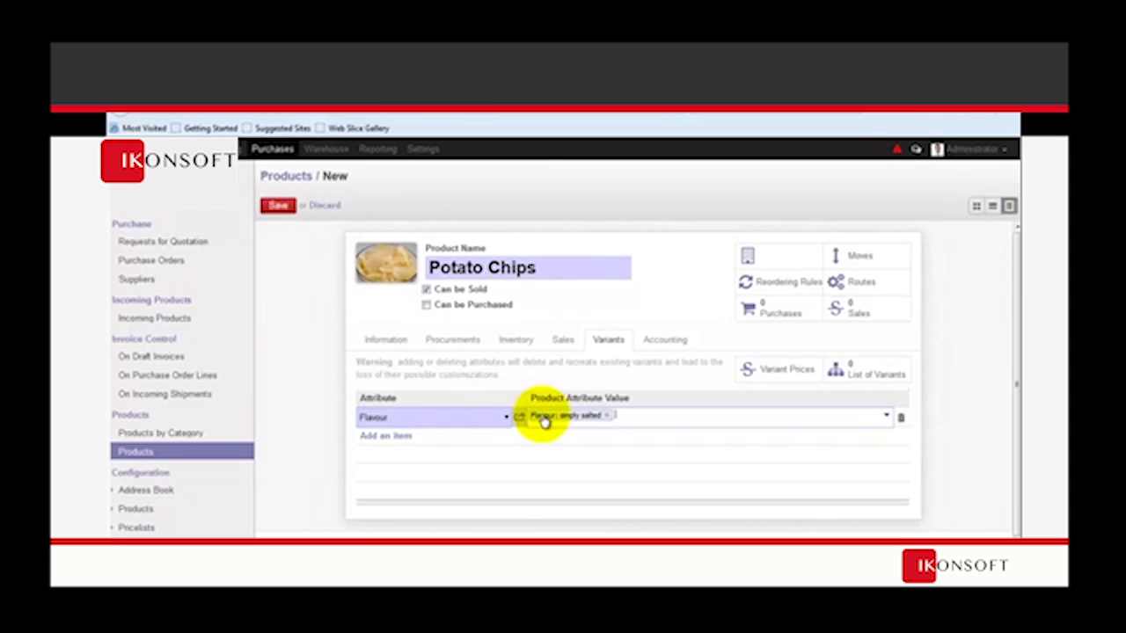
- Create a second Flavour value named "tangy tomato" and open the variant prices of Potato Chips
{"action": "left_click", "coordinate": [630, 416]}
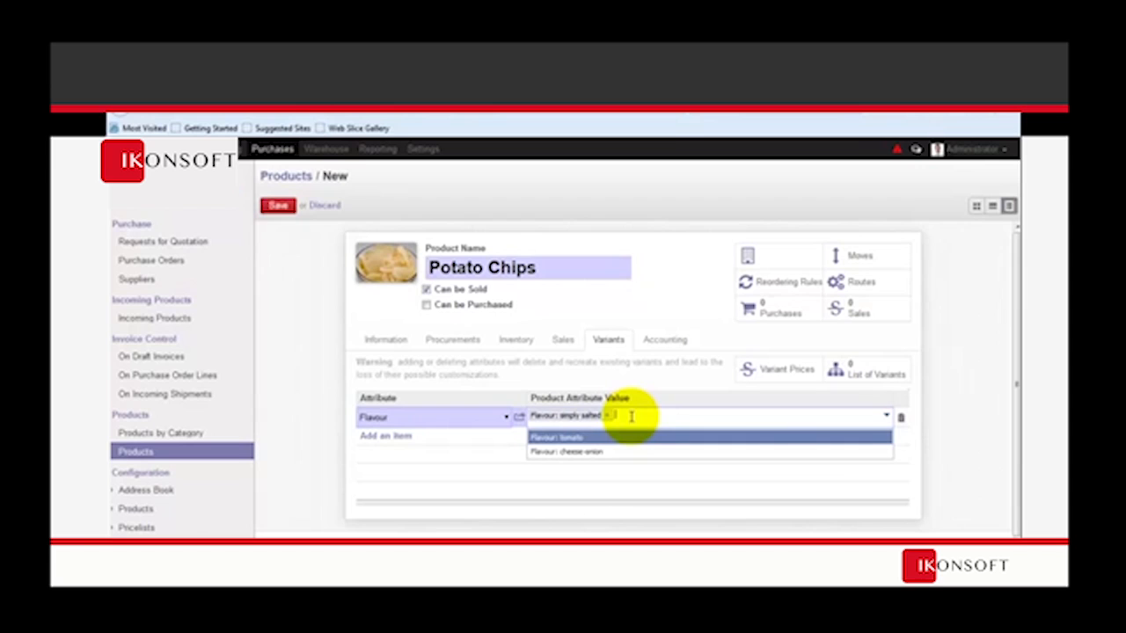
{"action": "type", "text": "tangy toma"}
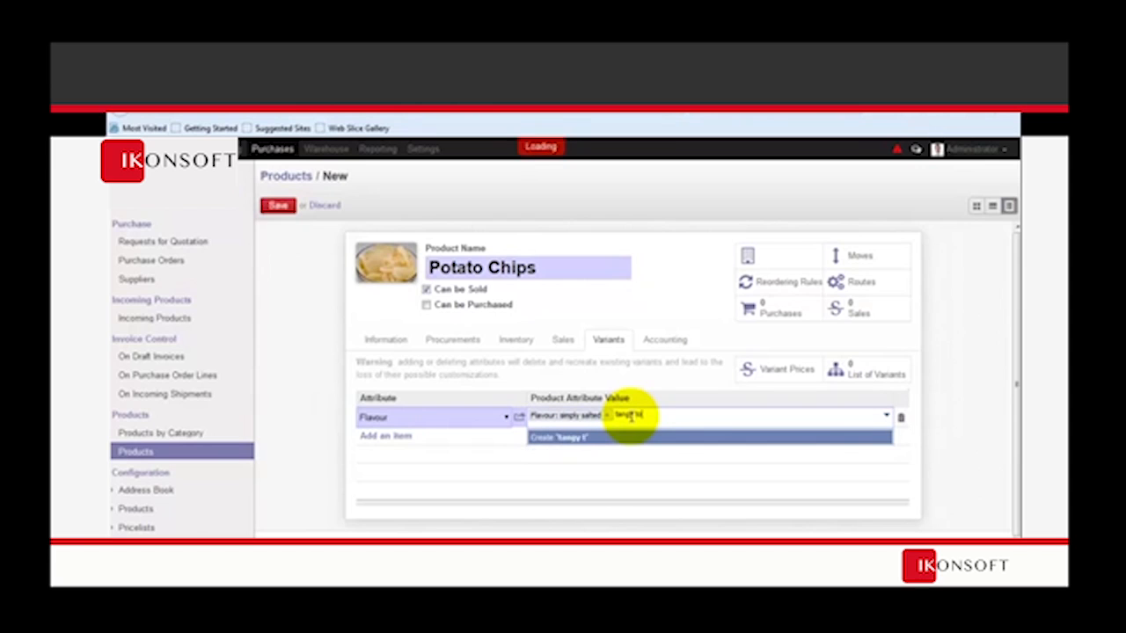
{"action": "type", "text": "to"}
{"action": "left_click", "coordinate": [567, 437]}
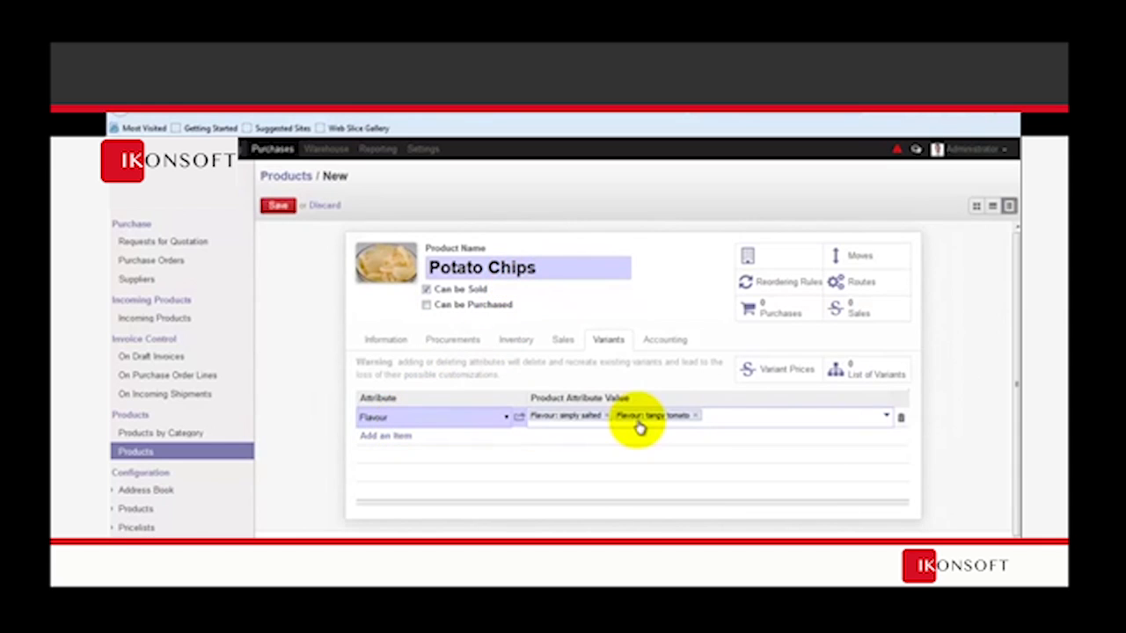
{"action": "left_click", "coordinate": [791, 374]}
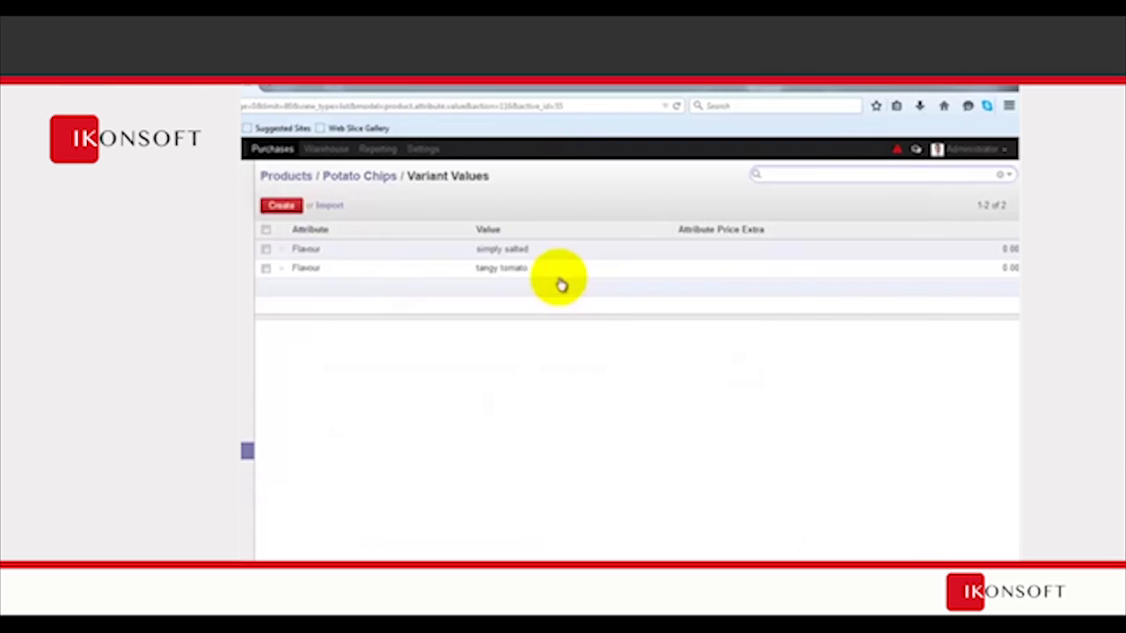
- Set the Attribute Price Extra of the tangy tomato flavour to 5.00, leaving simply salted at 0.00, and save
{"action": "left_click", "coordinate": [829, 248]}
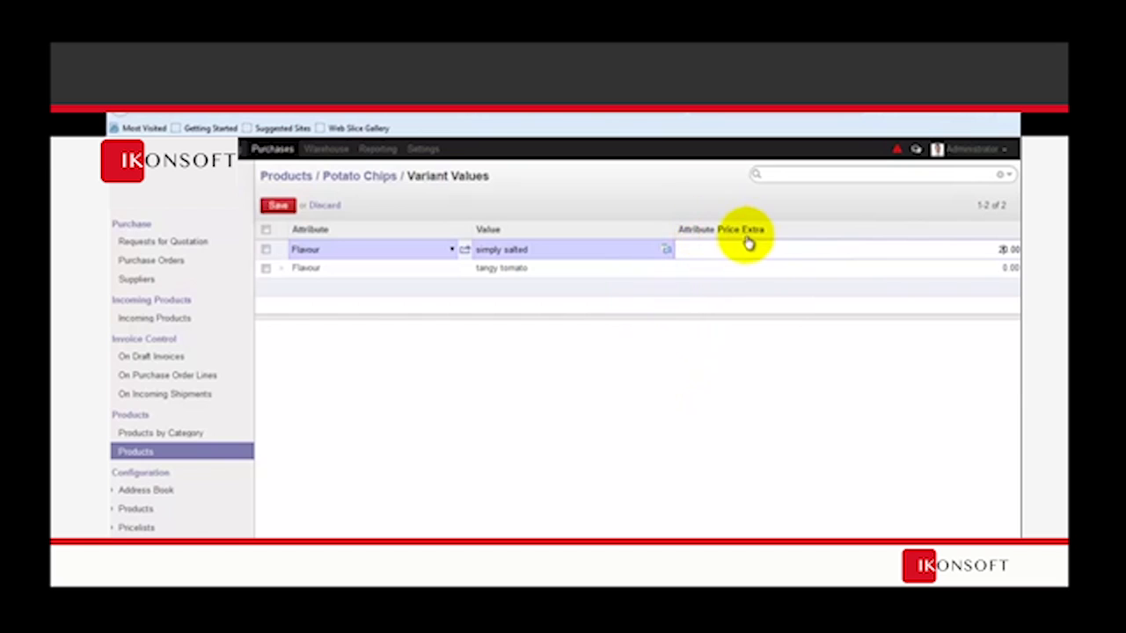
{"action": "key", "text": "BackSpace"}
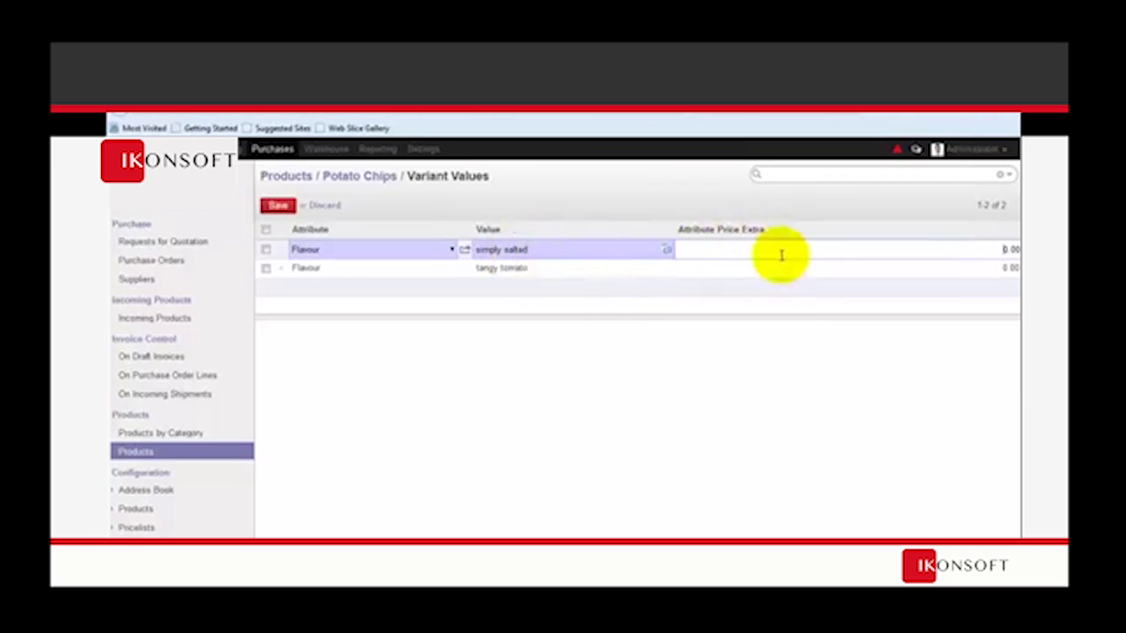
{"action": "left_click", "coordinate": [806, 268]}
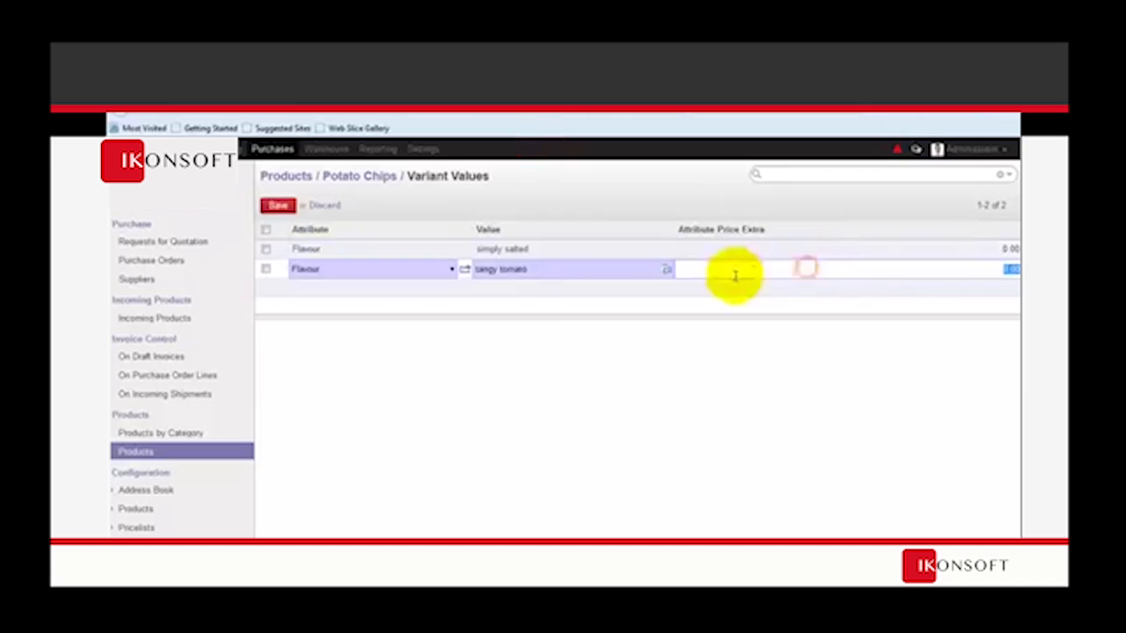
{"action": "type", "text": "6"}
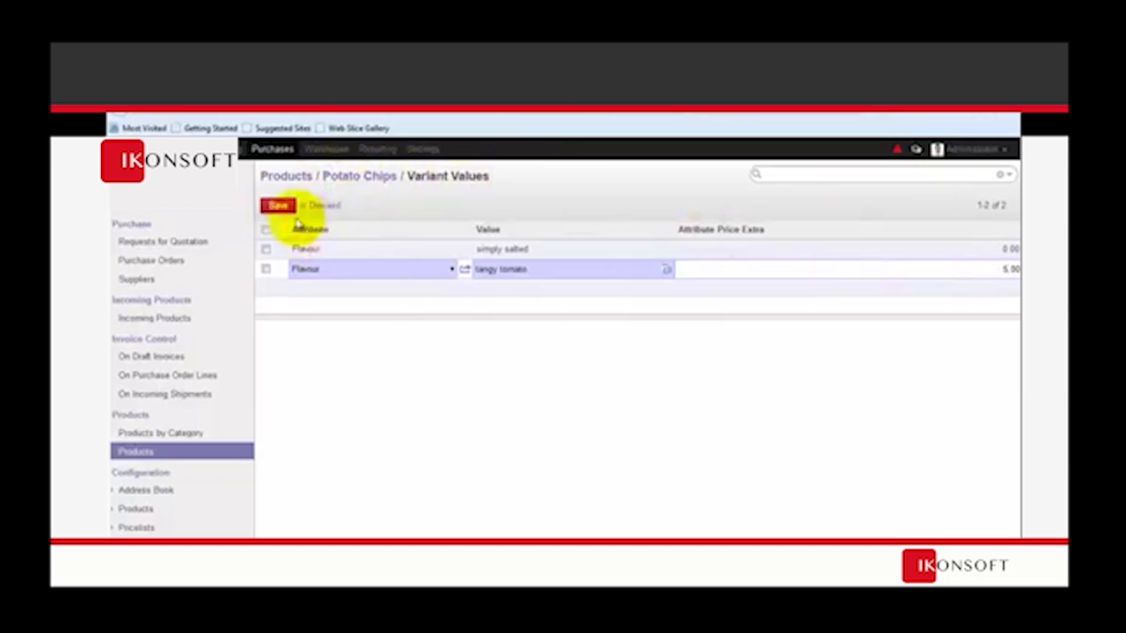
{"action": "left_click", "coordinate": [274, 205]}
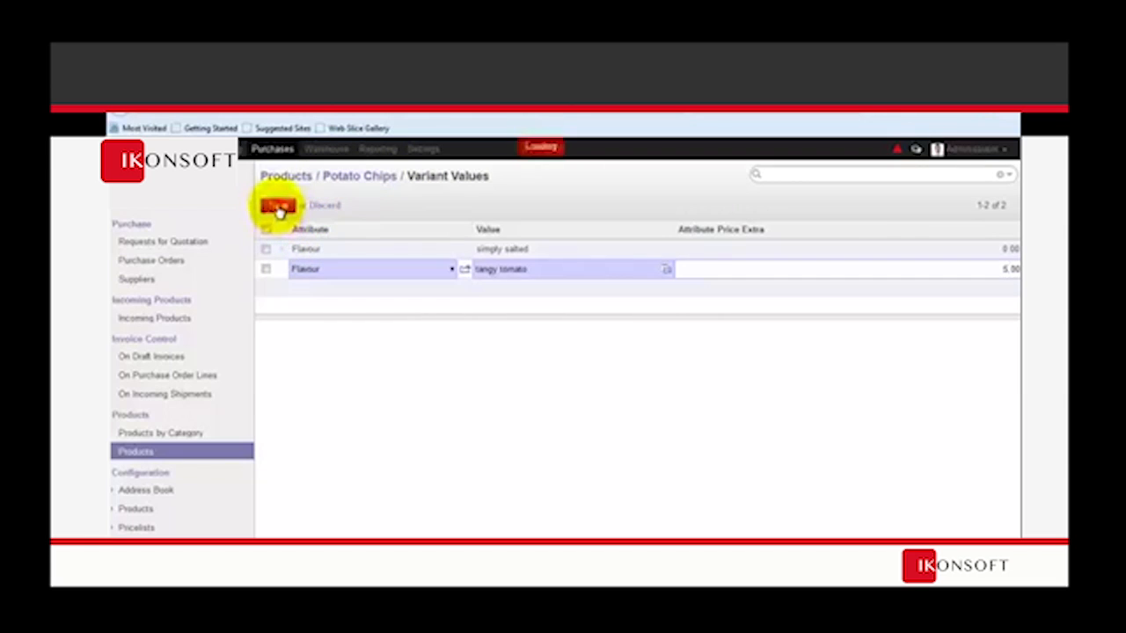
- Return to the Potato Chips product and set its accounting Internal Category to All / Saleable
{"action": "left_click", "coordinate": [359, 177]}
{"action": "left_click", "coordinate": [667, 324]}
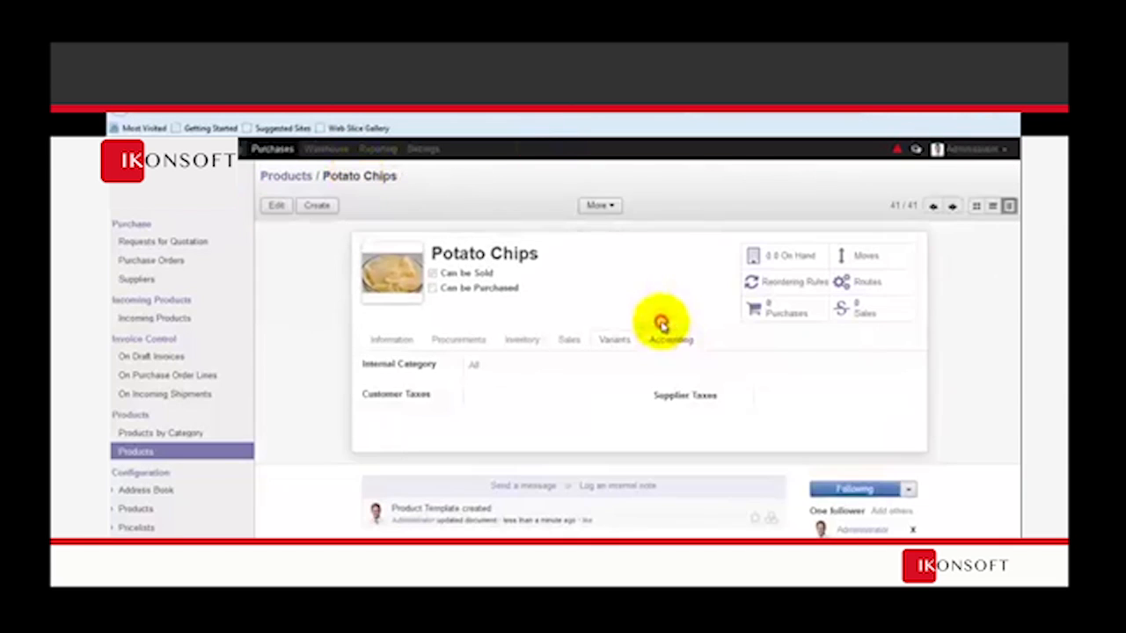
{"action": "left_click", "coordinate": [595, 371]}
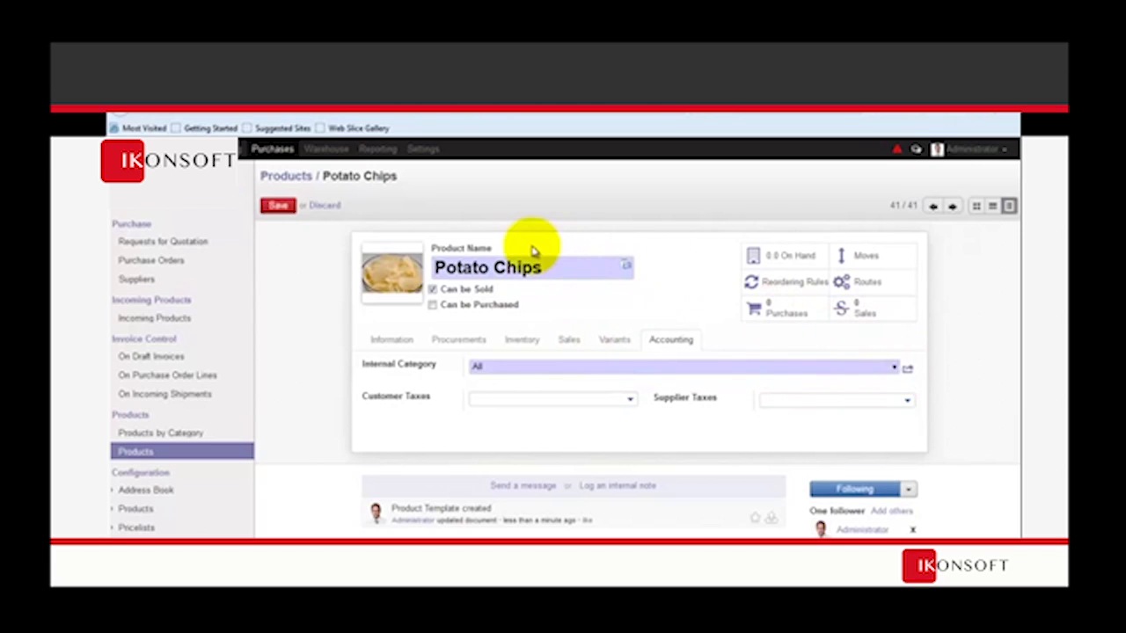
{"action": "left_click", "coordinate": [894, 368]}
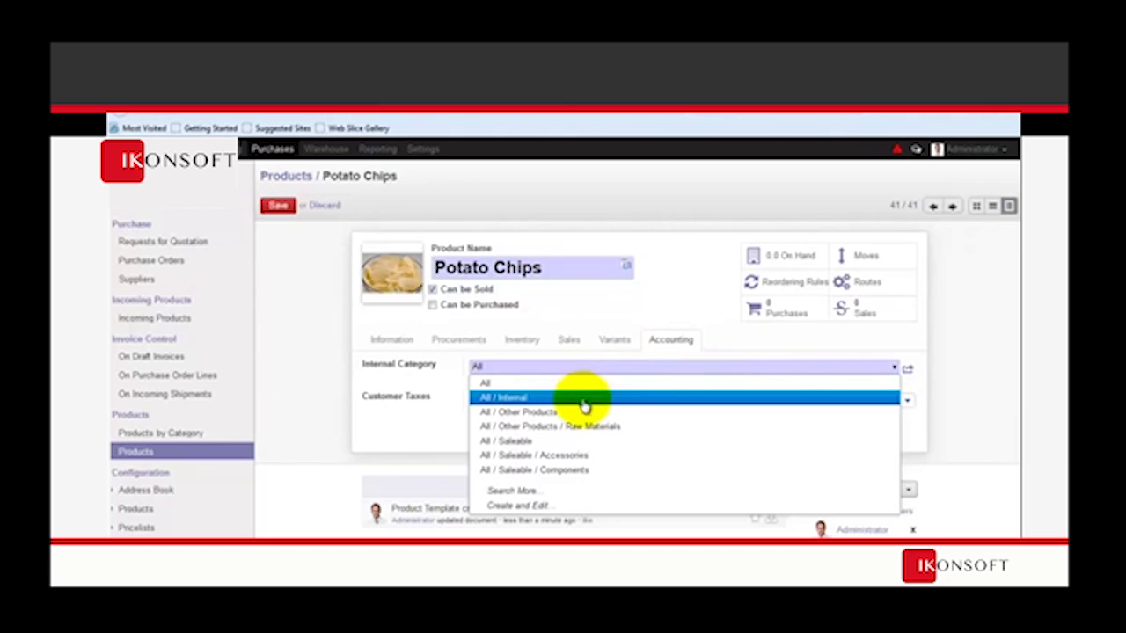
{"action": "left_click", "coordinate": [528, 443]}
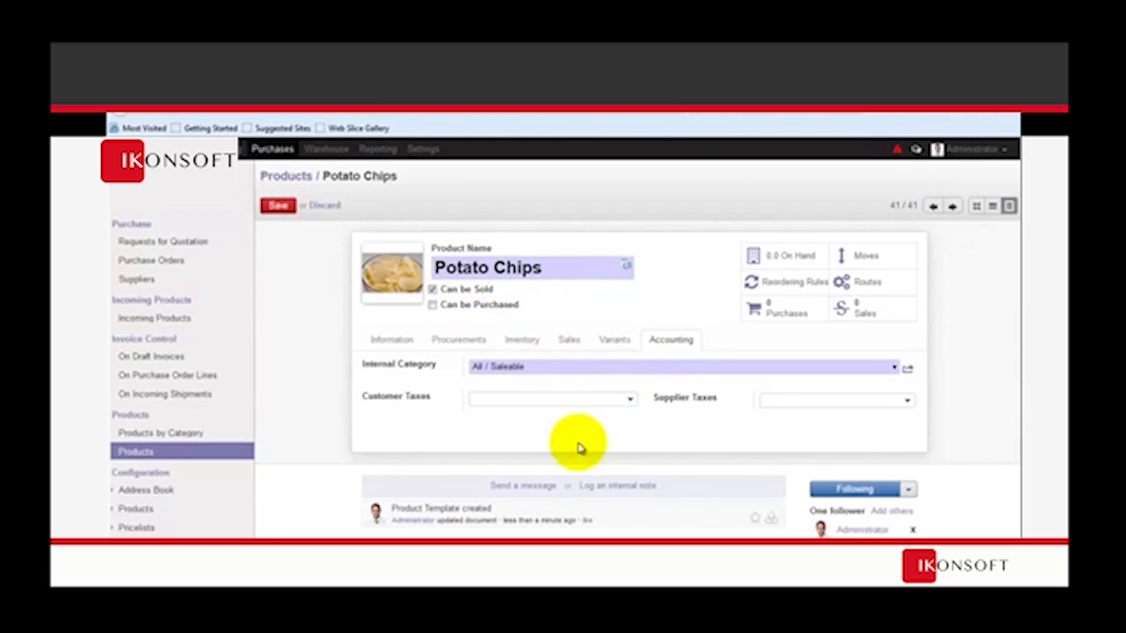
- Assign ITAX X as the customer tax of Potato Chips and look through the supplier tax choices
{"action": "left_click", "coordinate": [625, 400]}
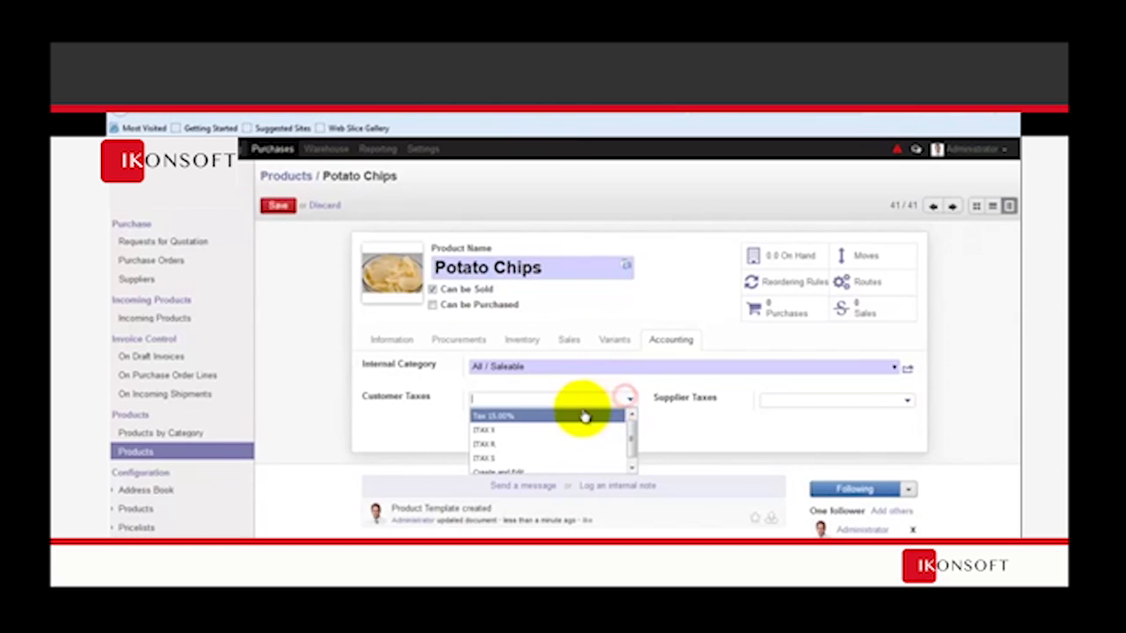
{"action": "left_click", "coordinate": [539, 430]}
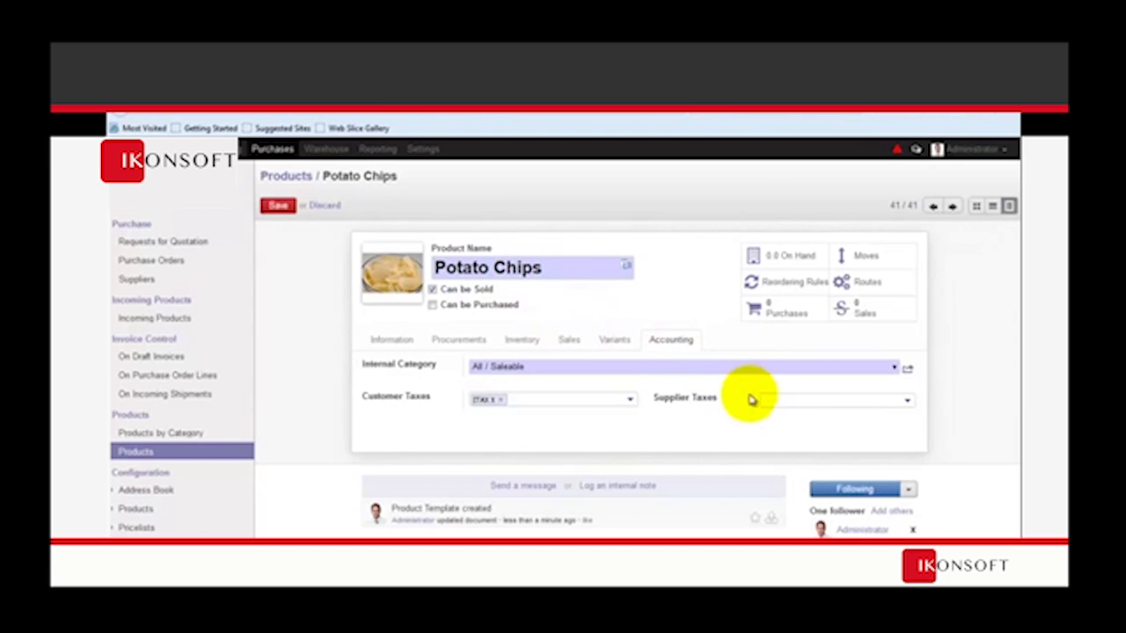
{"action": "left_click", "coordinate": [907, 400]}
{"action": "left_click", "coordinate": [731, 424]}
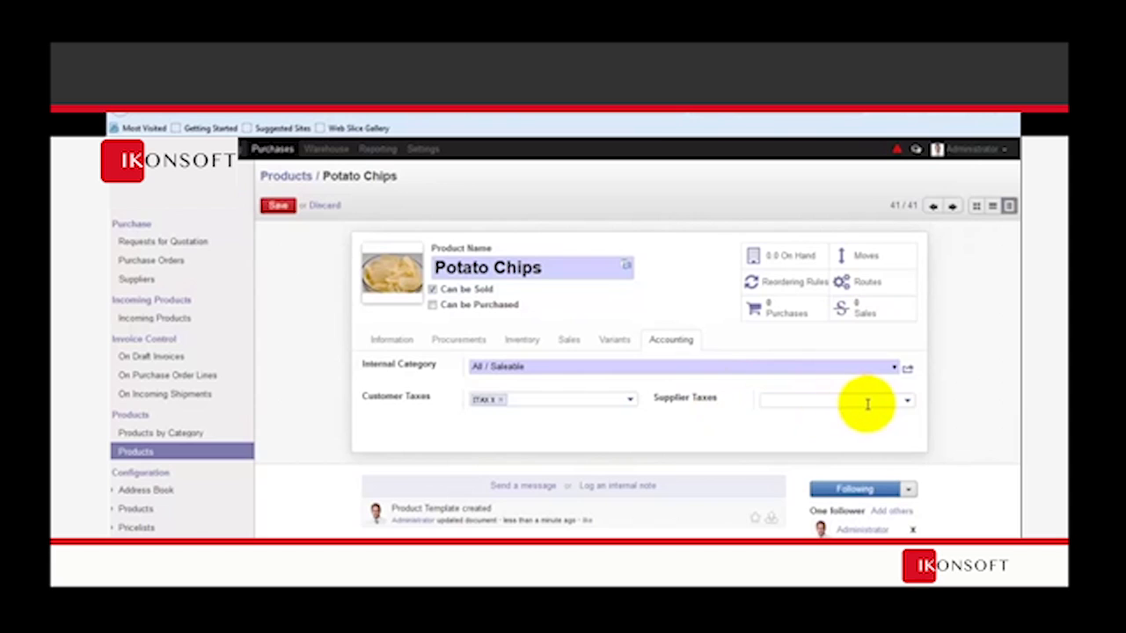
- Try adding ITAX R and one more tax to the customer taxes, and remove both additions again
{"action": "left_click", "coordinate": [631, 403]}
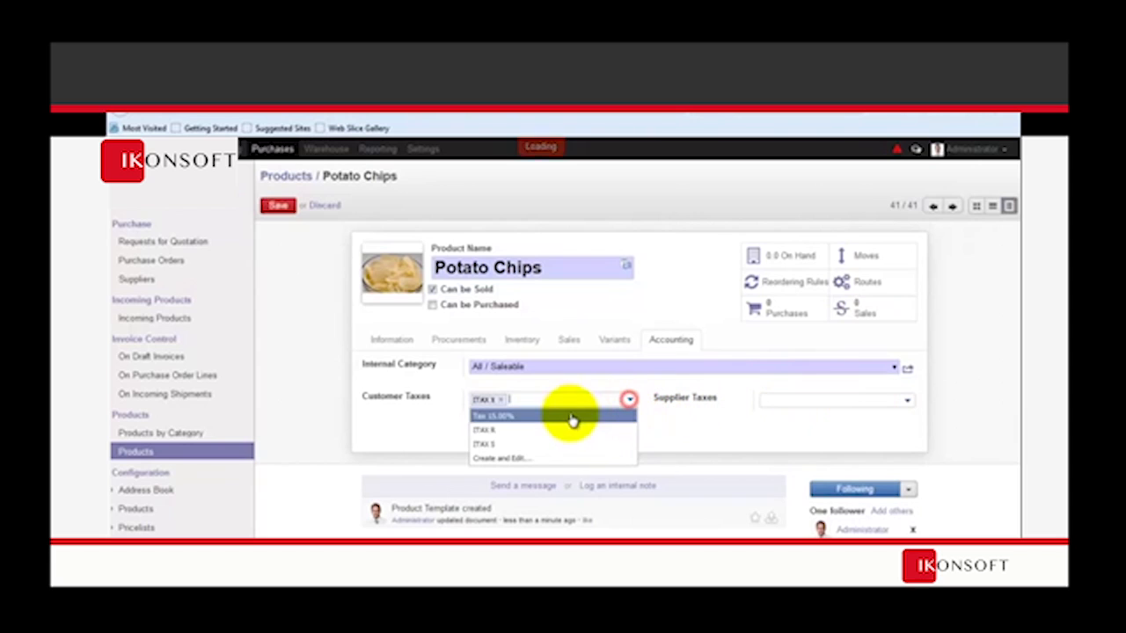
{"action": "left_click", "coordinate": [523, 432]}
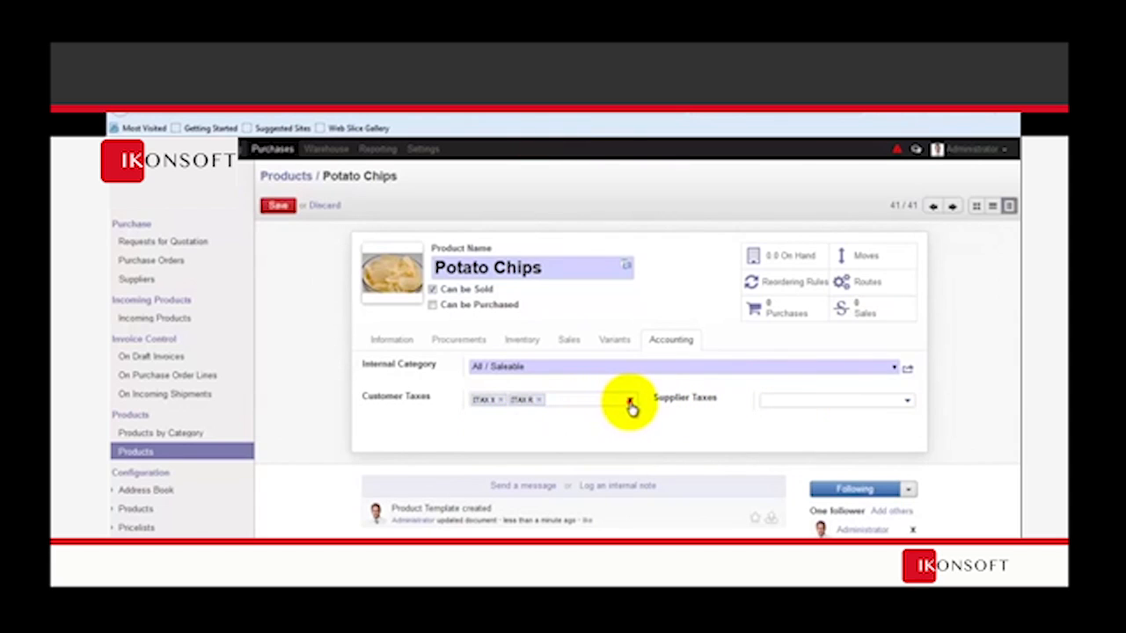
{"action": "left_click", "coordinate": [628, 402]}
{"action": "left_click", "coordinate": [557, 431]}
{"action": "left_click", "coordinate": [538, 402]}
{"action": "left_click", "coordinate": [538, 401]}
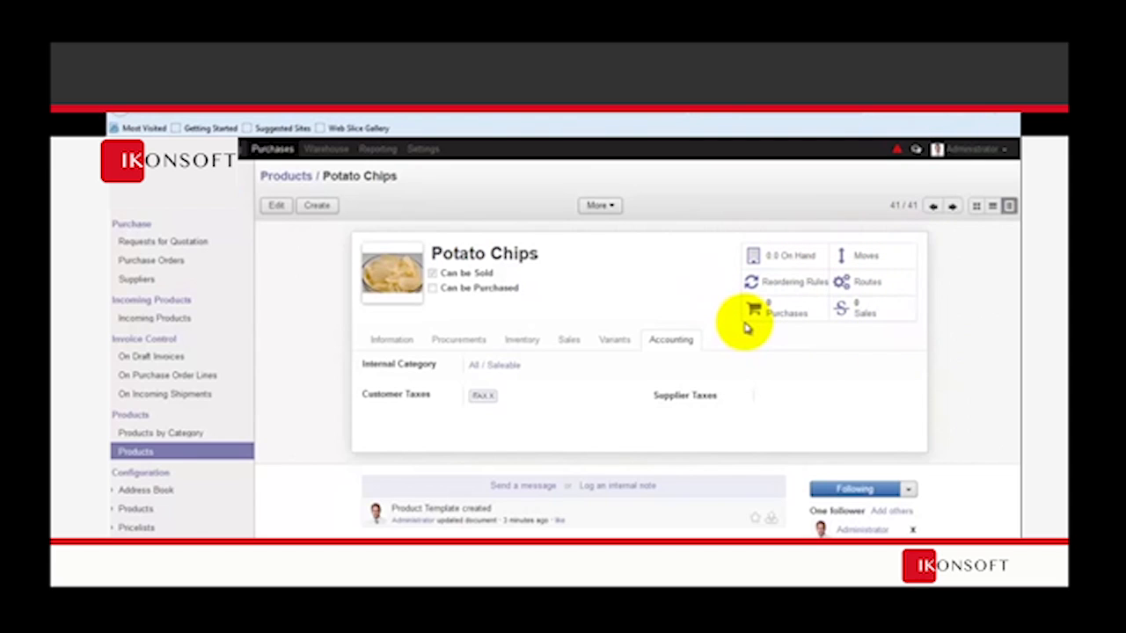
- Show the purchase products as a kanban overview and search them for "potato"
{"action": "left_click", "coordinate": [974, 210]}
{"action": "left_click", "coordinate": [797, 171]}
{"action": "type", "text": "potato"}
{"action": "key", "text": "Return"}
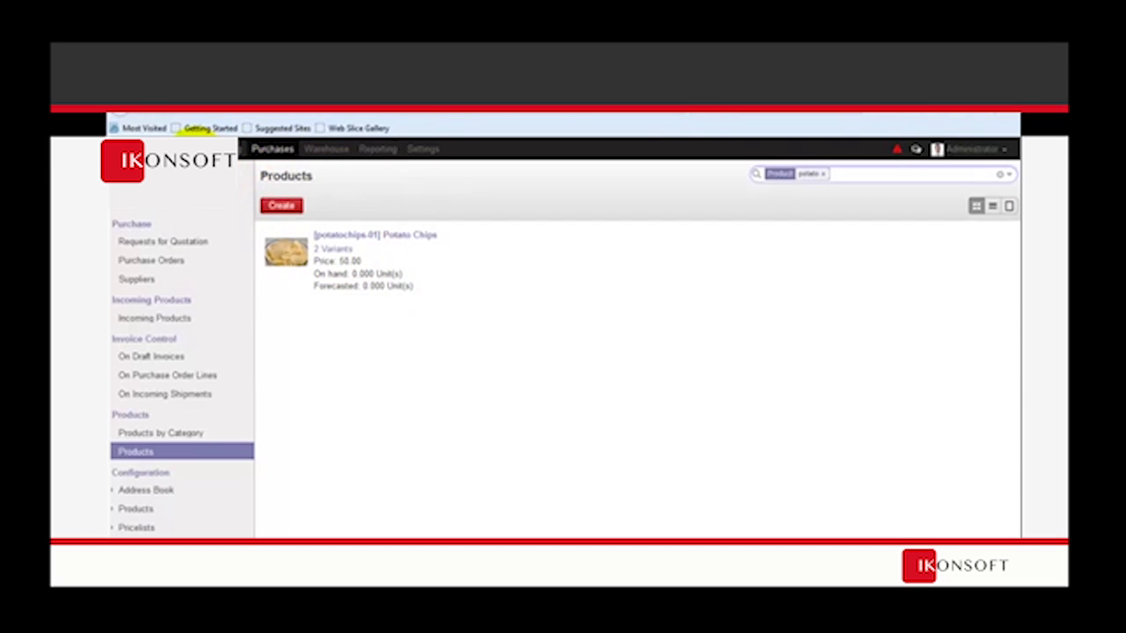
- Open the product list in Sales and search it for "potato"
{"action": "left_click", "coordinate": [194, 150]}
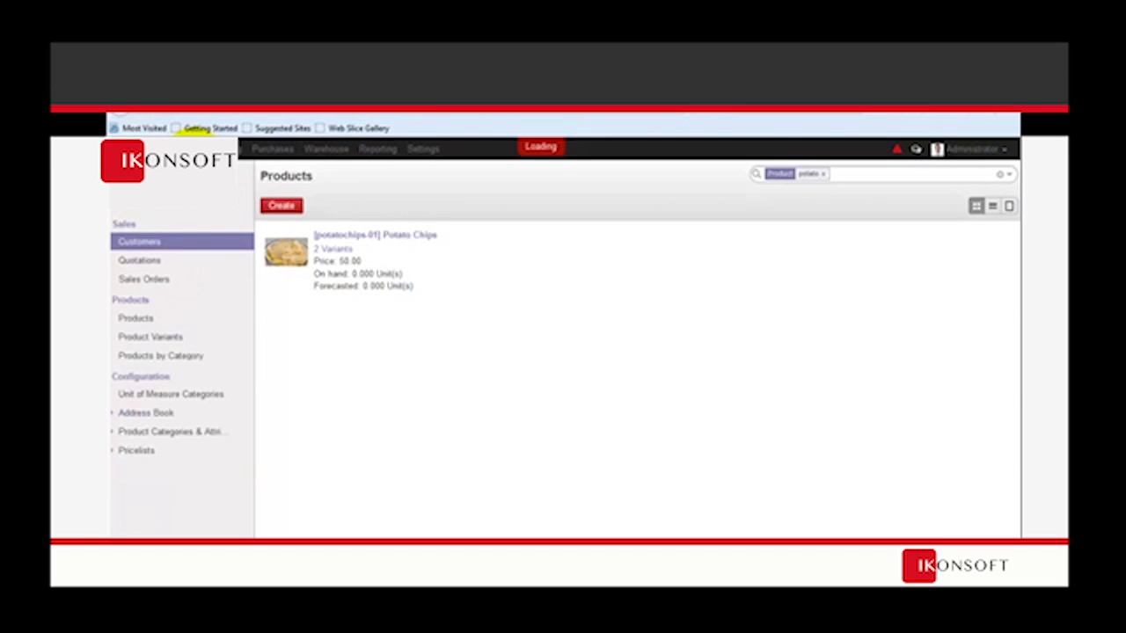
{"action": "left_click", "coordinate": [138, 319]}
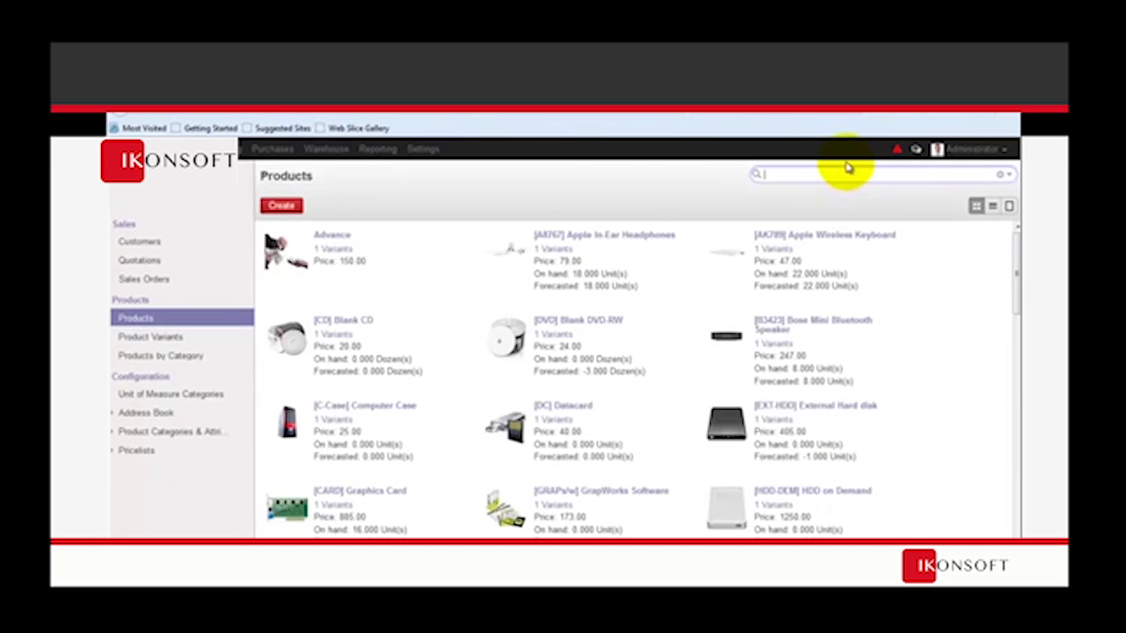
{"action": "key", "text": "BackSpace"}
{"action": "type", "text": "pot"}
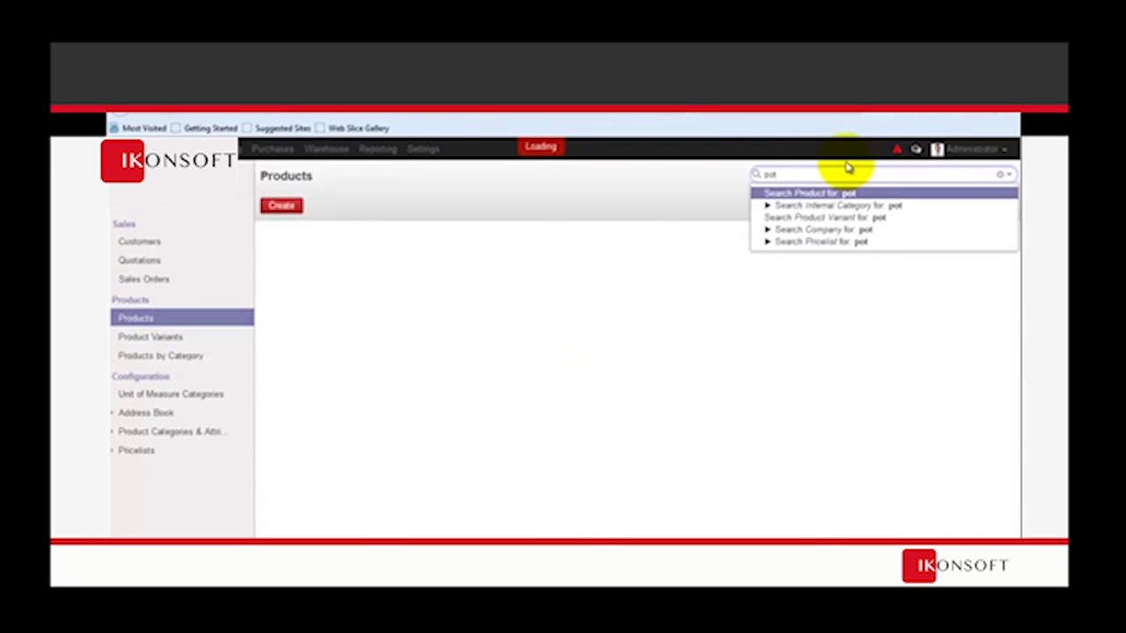
{"action": "key", "text": "Return"}
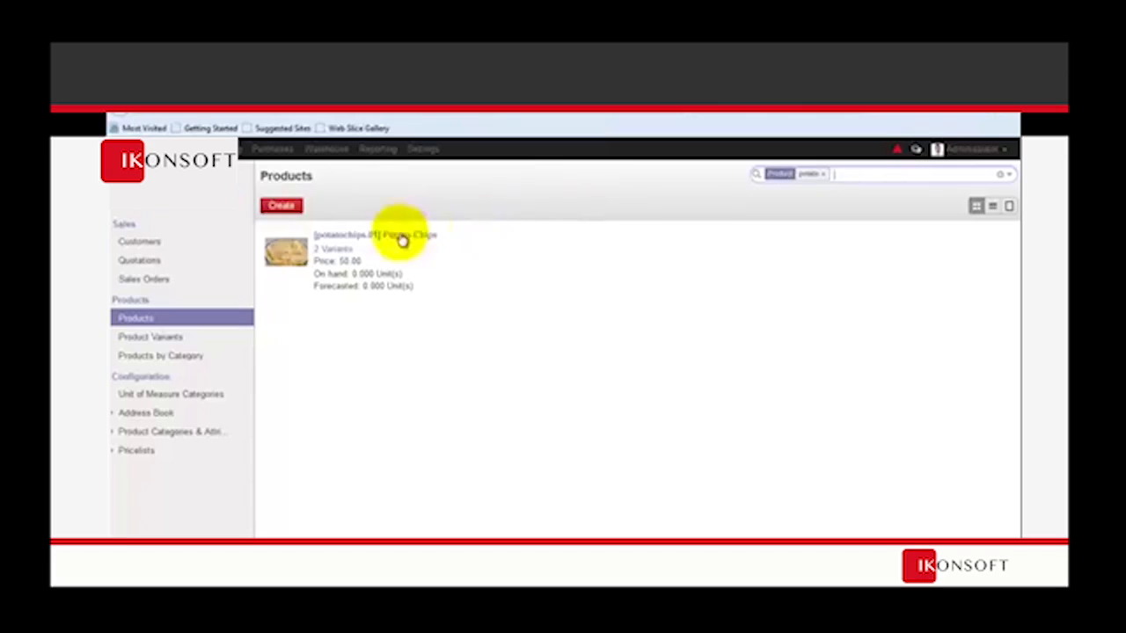
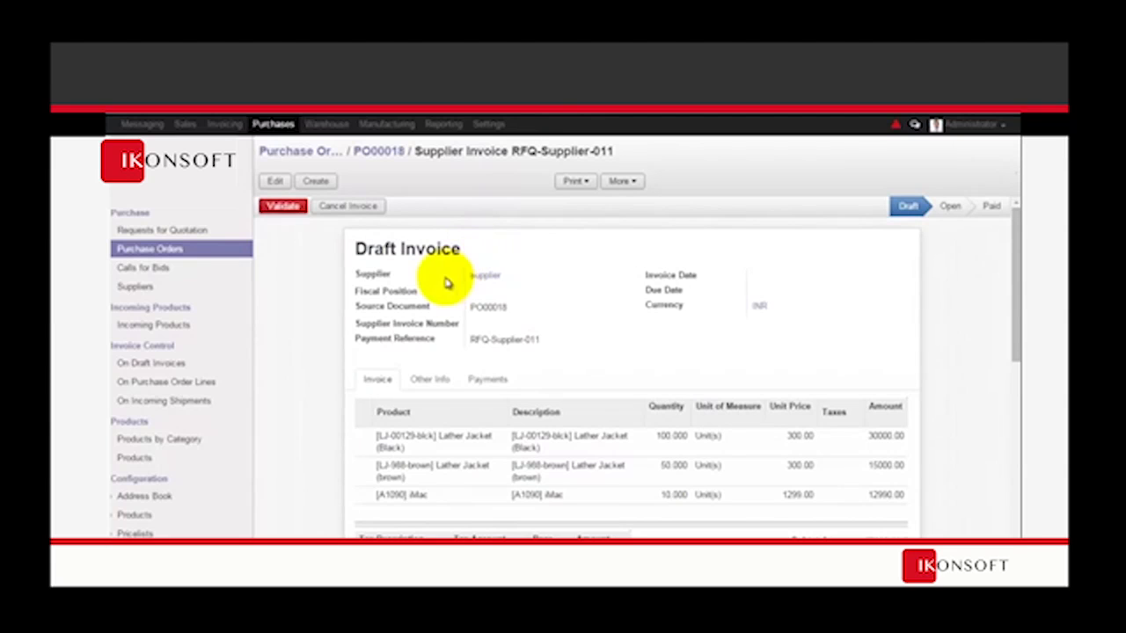
- Open the draft supplier invoice of PO00018 for editing and examine its payment reference type and value
{"action": "left_click", "coordinate": [502, 322]}
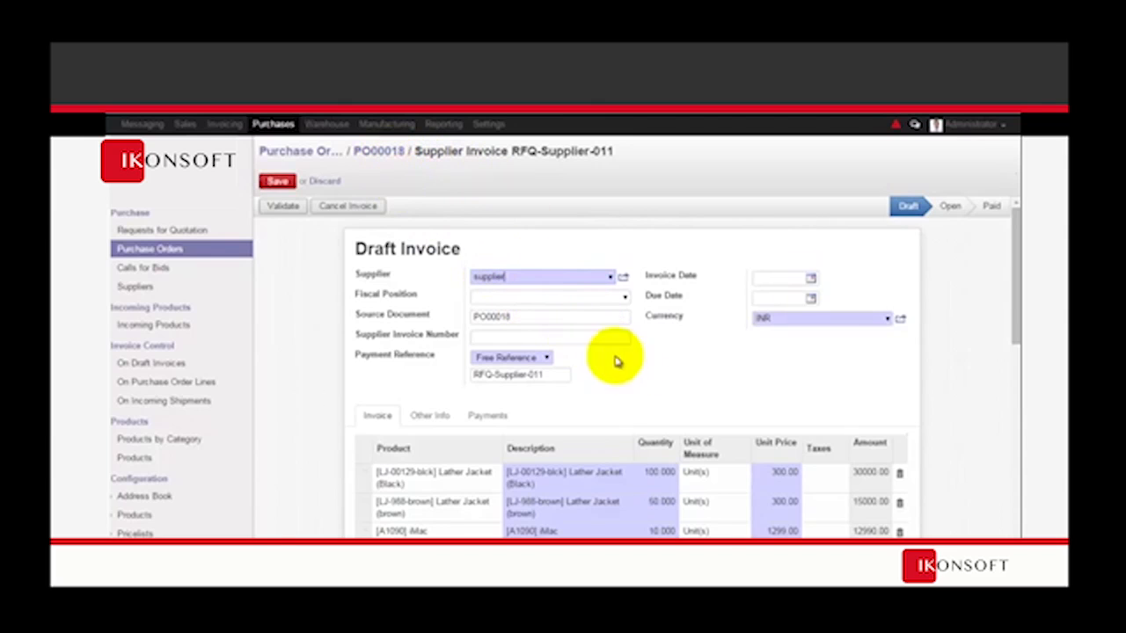
{"action": "scroll", "coordinate": [605, 377], "scroll_direction": "down", "scroll_amount": 1}
{"action": "left_click", "coordinate": [541, 290]}
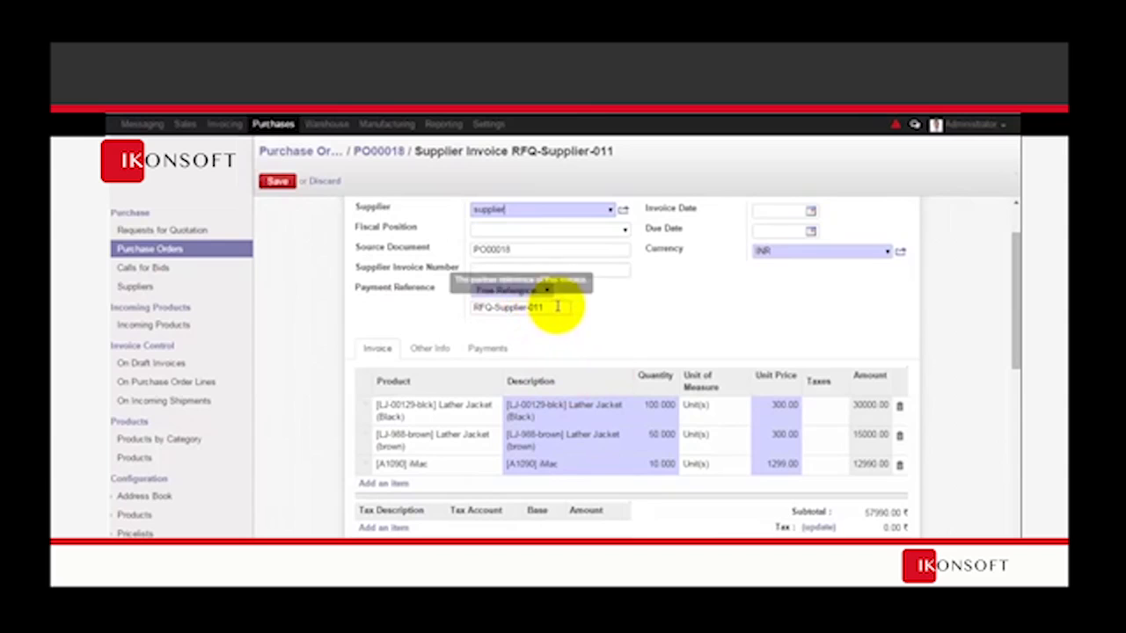
{"action": "left_click", "coordinate": [519, 294]}
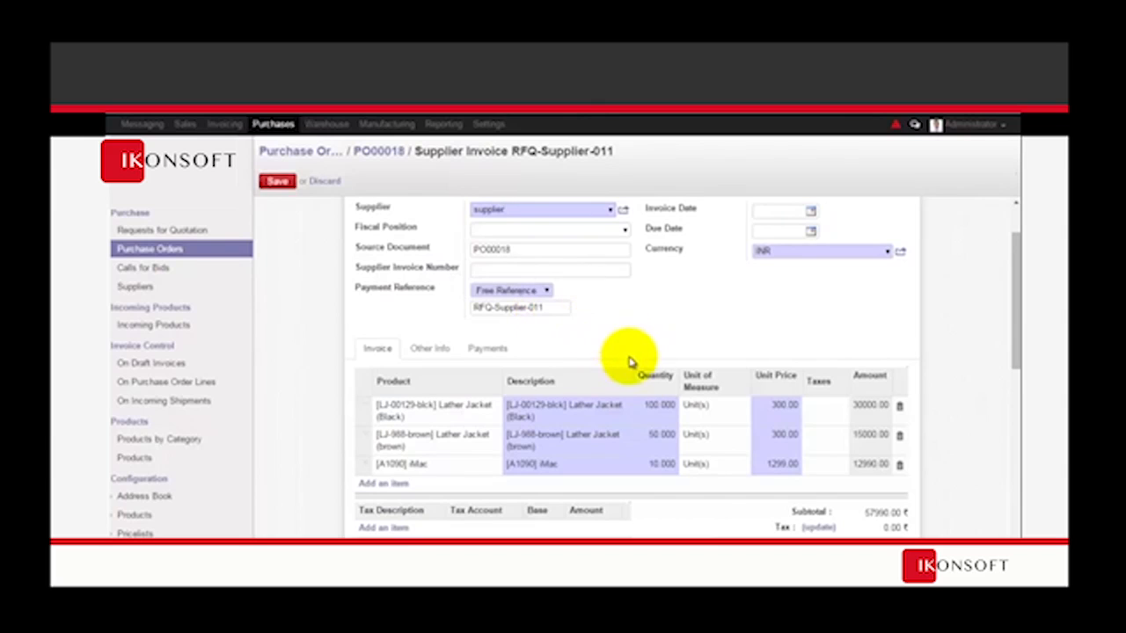
- Save and validate the supplier invoice of PO00018, and show its invoice lines
{"action": "left_click", "coordinate": [277, 180]}
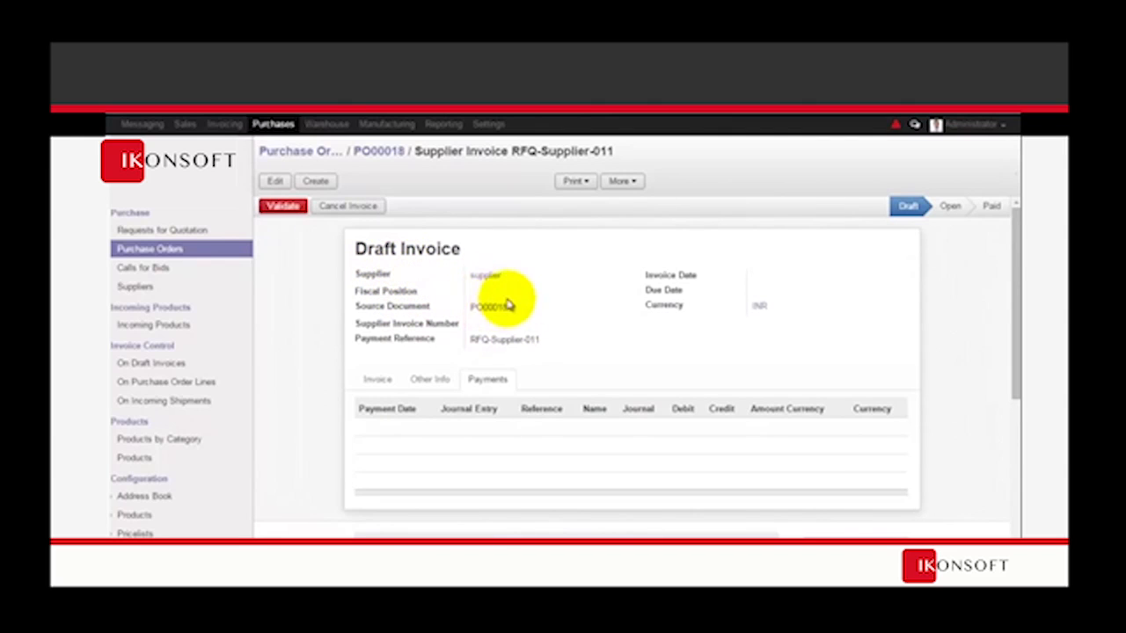
{"action": "left_click", "coordinate": [283, 208]}
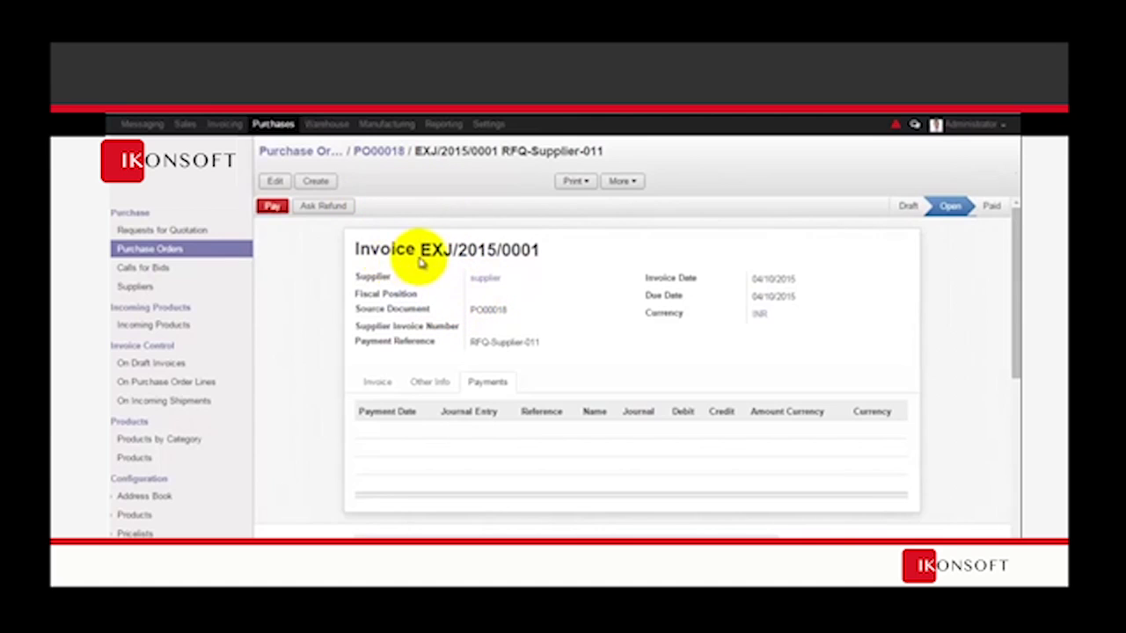
{"action": "left_click", "coordinate": [378, 382]}
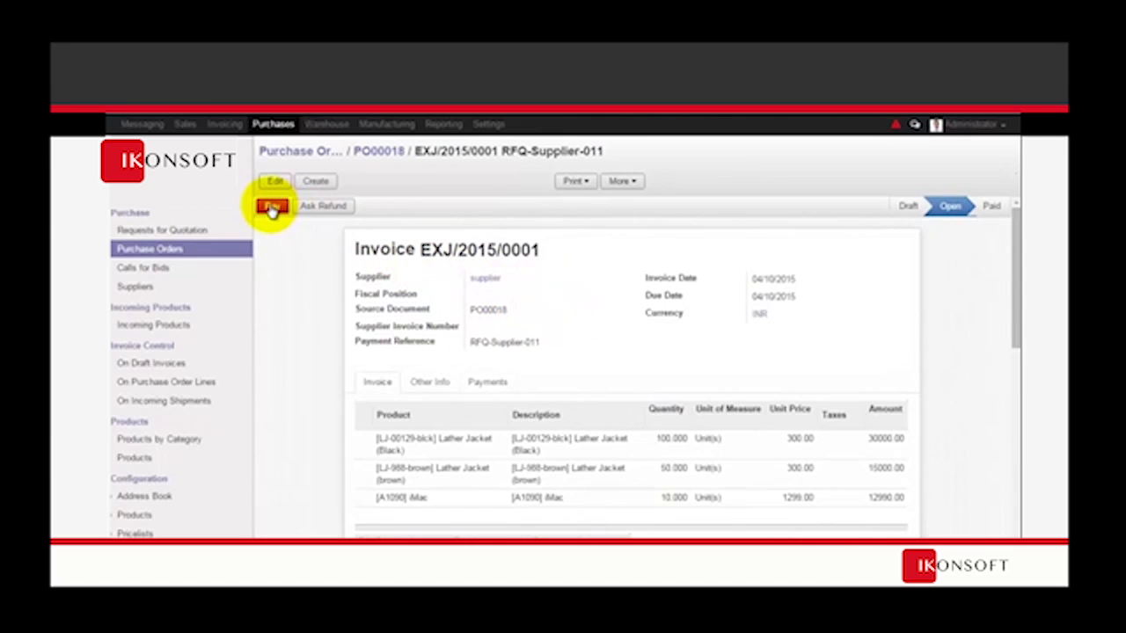
- Register a partial payment of 50000 by Cash (INR) on the supplier invoice and review its lines and balance
{"action": "left_click", "coordinate": [272, 207]}
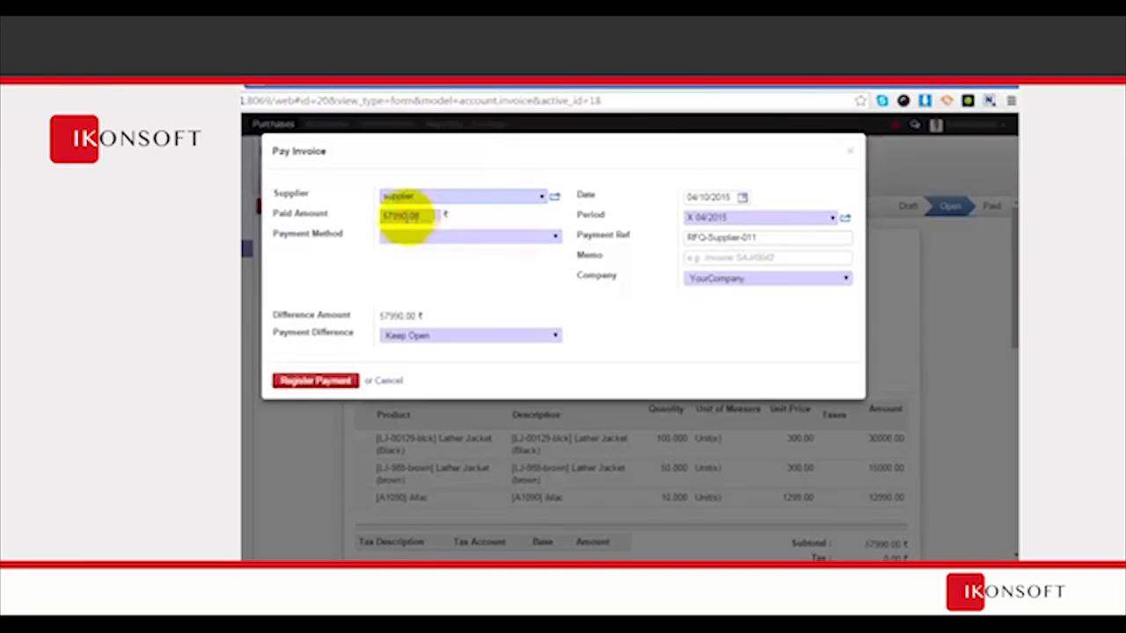
{"action": "left_click", "coordinate": [552, 237]}
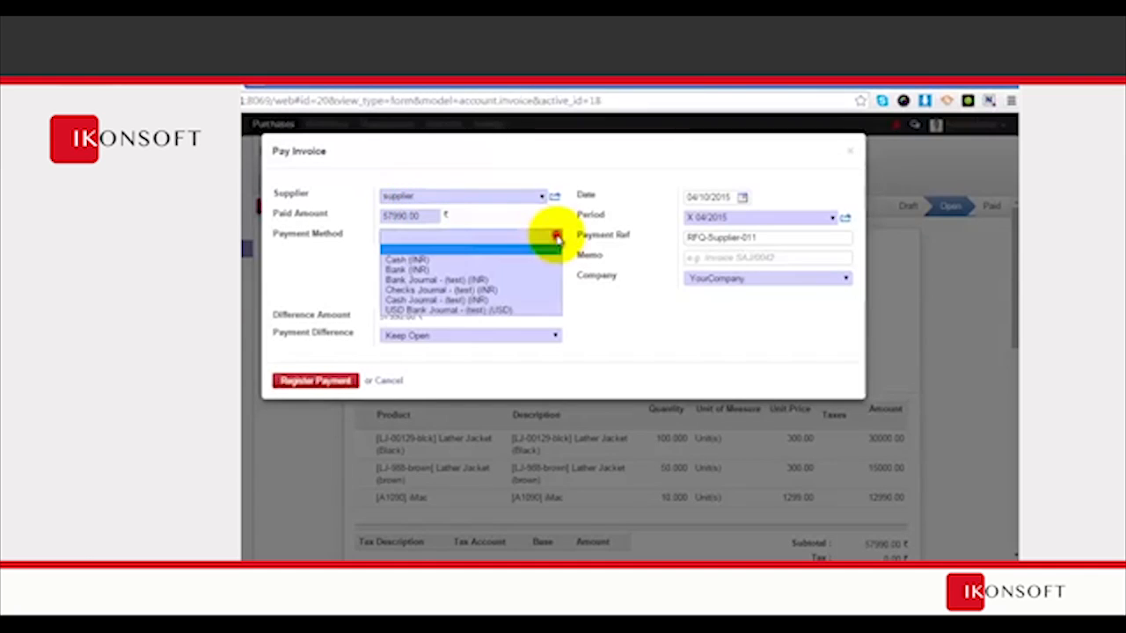
{"action": "left_click", "coordinate": [405, 261]}
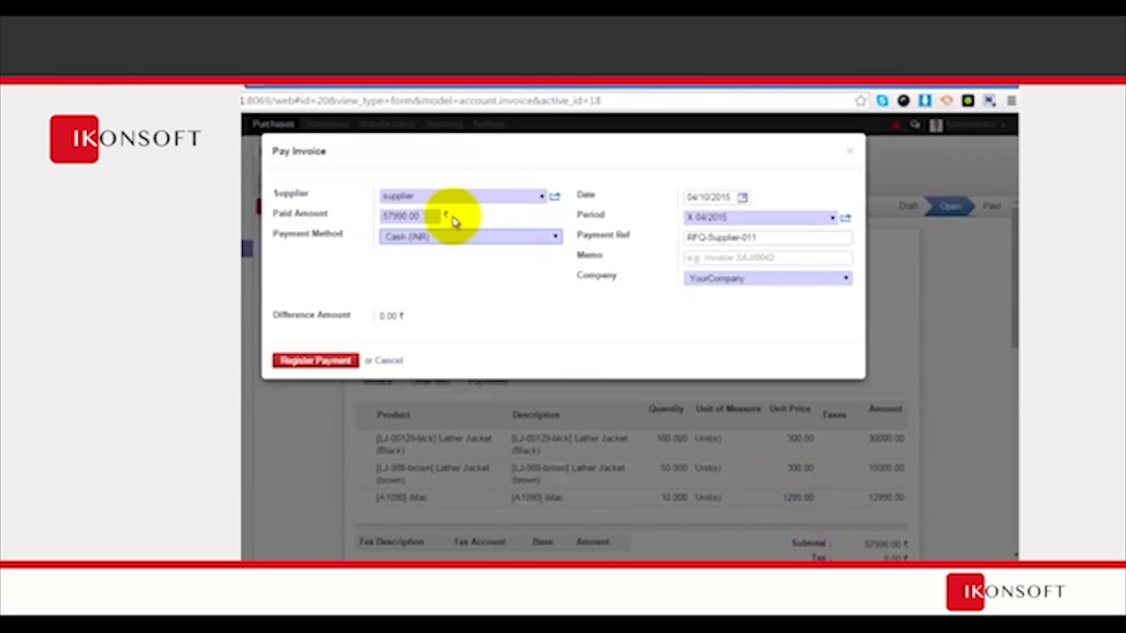
{"action": "left_click", "coordinate": [412, 215]}
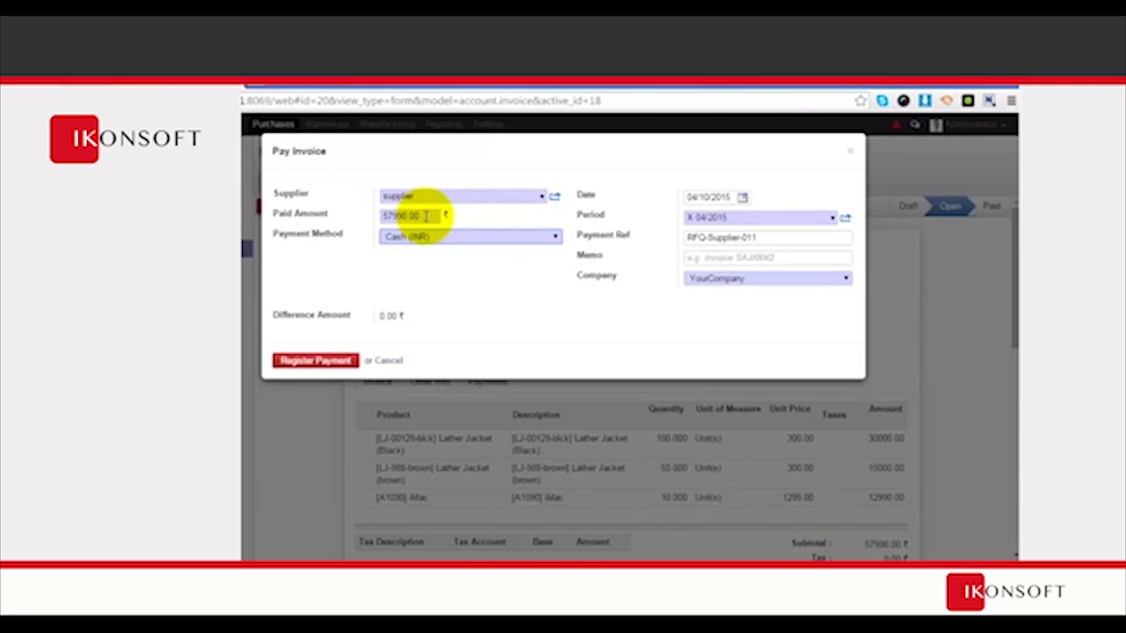
{"action": "left_click_drag", "start_coordinate": [427, 215], "coordinate": [390, 213]}
{"action": "type", "text": "50000"}
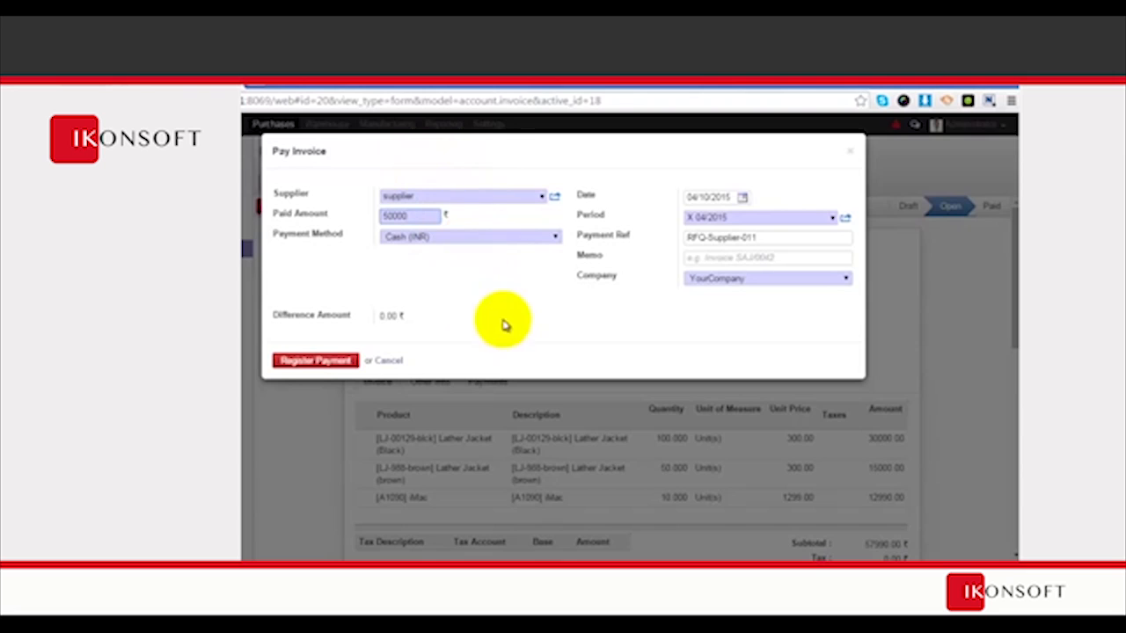
{"action": "left_click", "coordinate": [327, 364]}
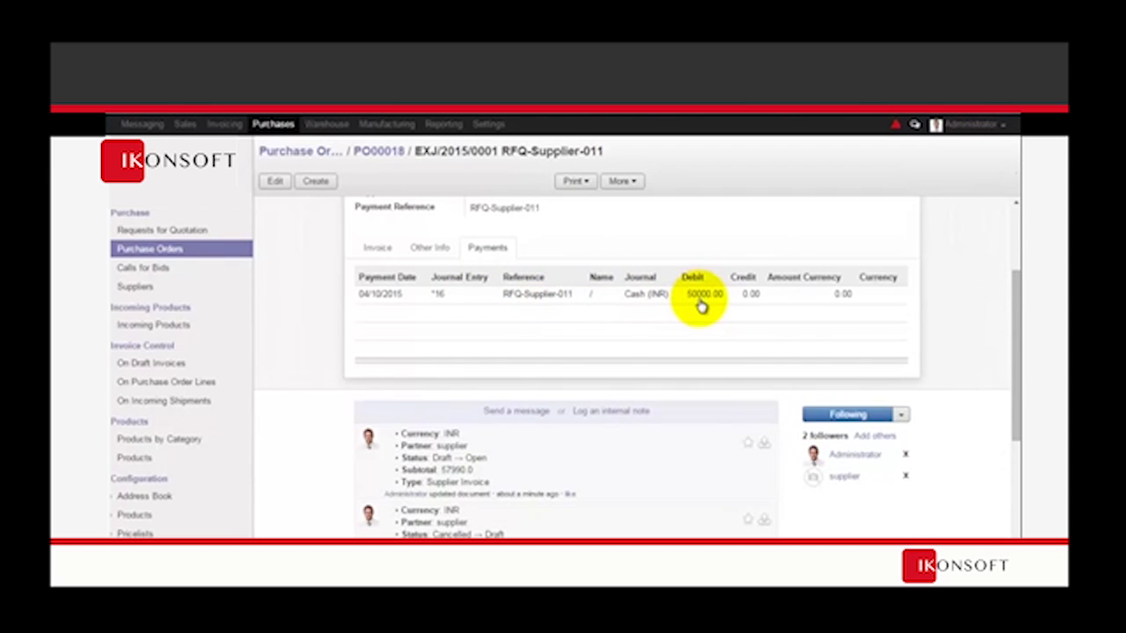
{"action": "left_click", "coordinate": [376, 255]}
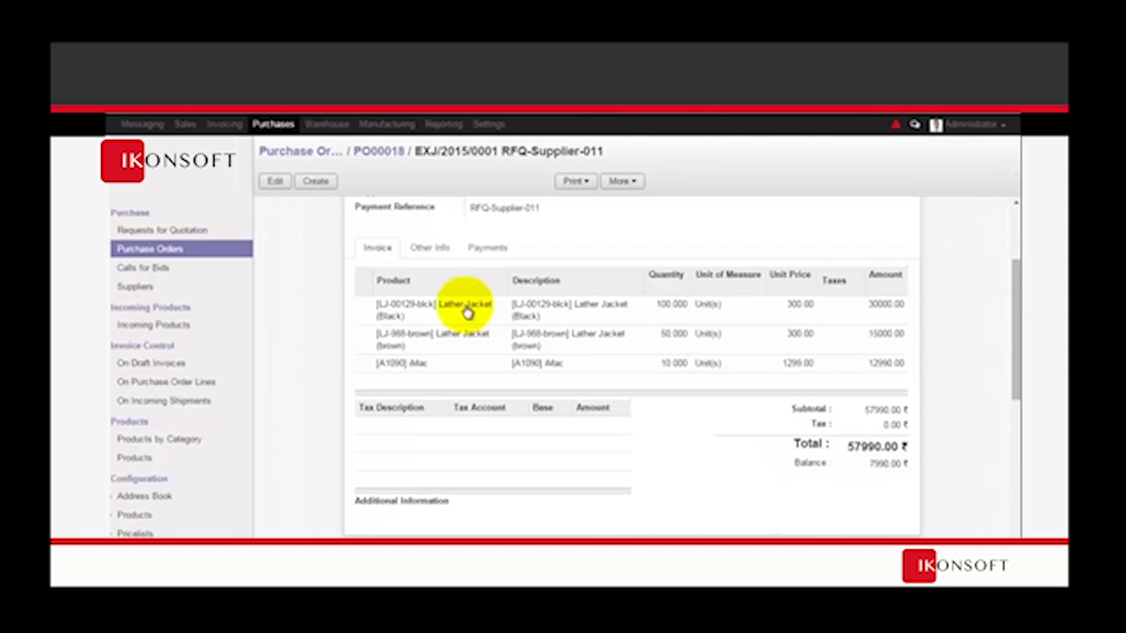
{"action": "scroll", "coordinate": [462, 291], "scroll_direction": "up", "scroll_amount": 3}
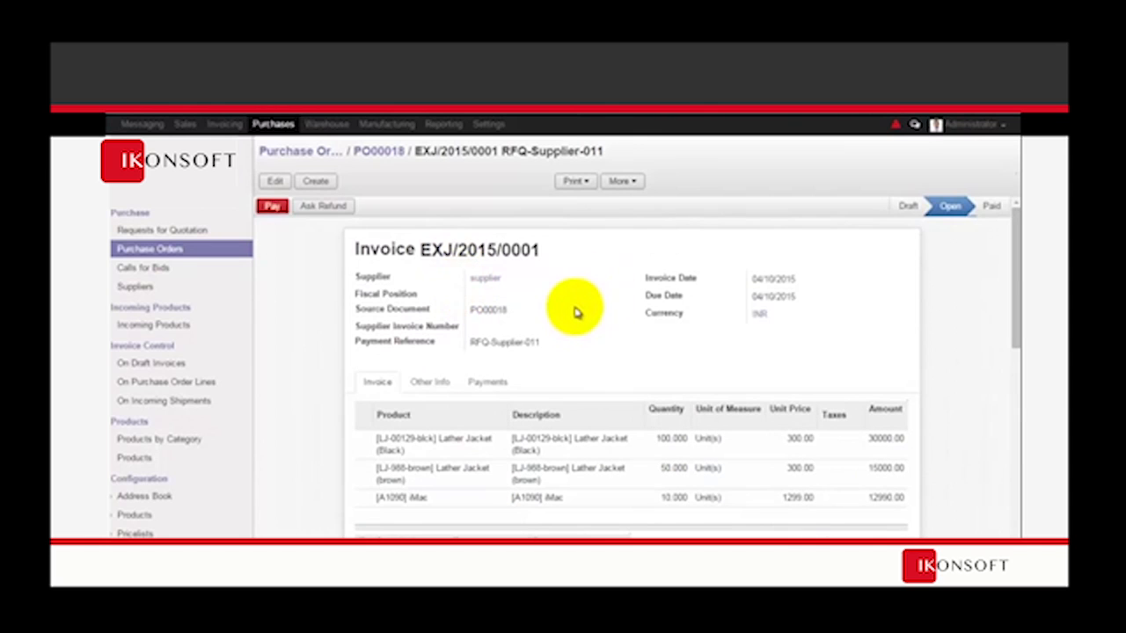
- Register the remaining payment of 7990 by Cash (INR) on the PO00018 supplier invoice
{"action": "scroll", "coordinate": [575, 312], "scroll_direction": "down", "scroll_amount": 1}
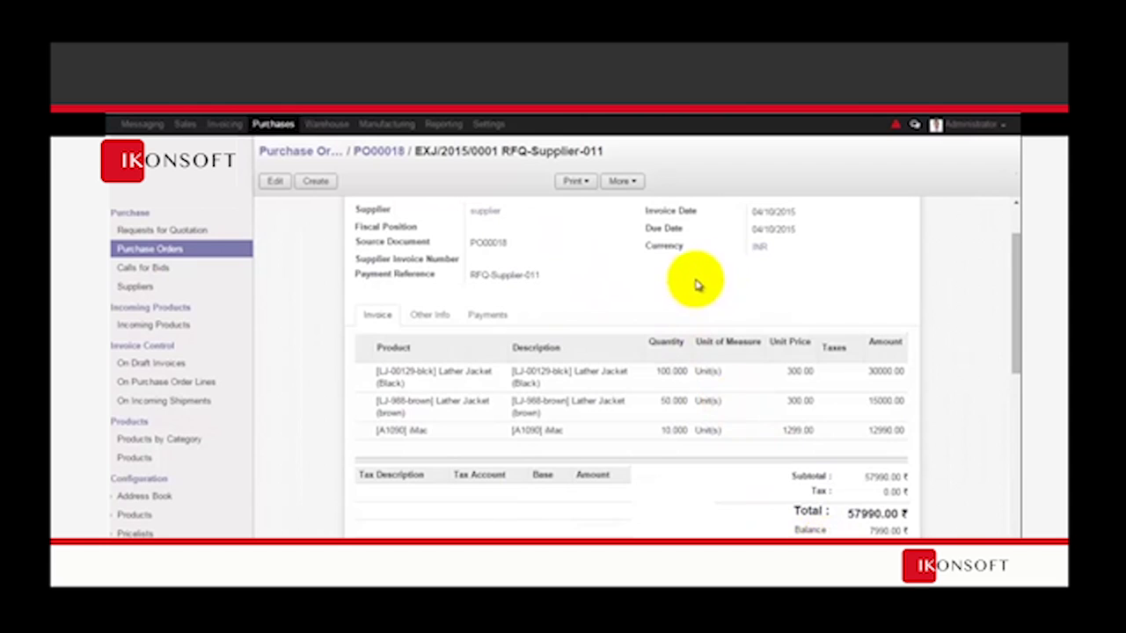
{"action": "scroll", "coordinate": [695, 284], "scroll_direction": "up", "scroll_amount": 1}
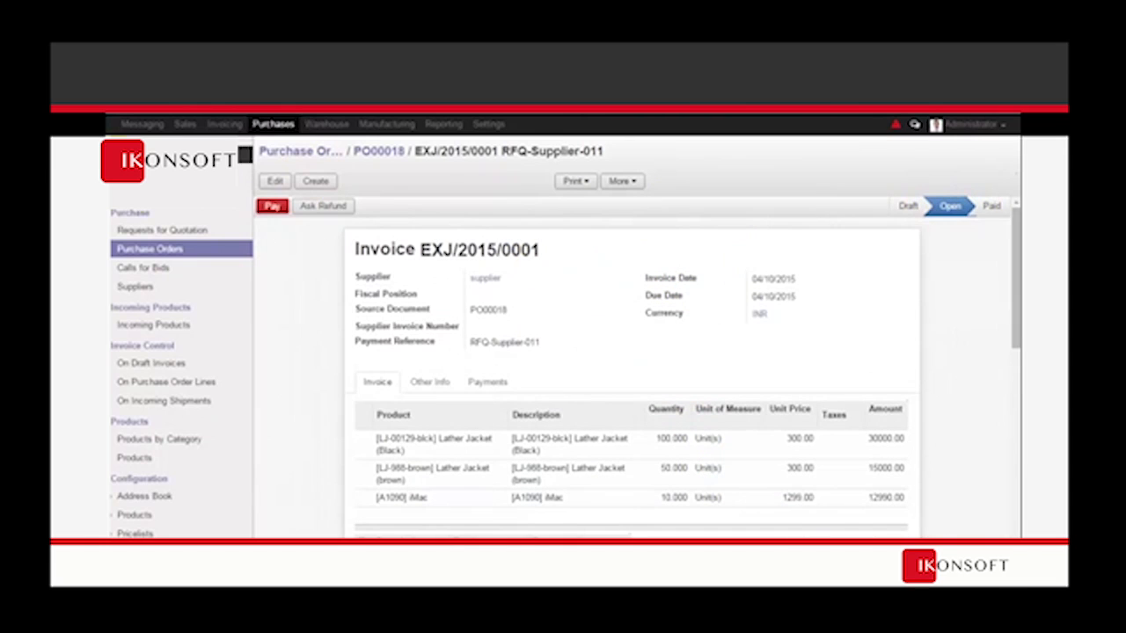
{"action": "left_click", "coordinate": [272, 206]}
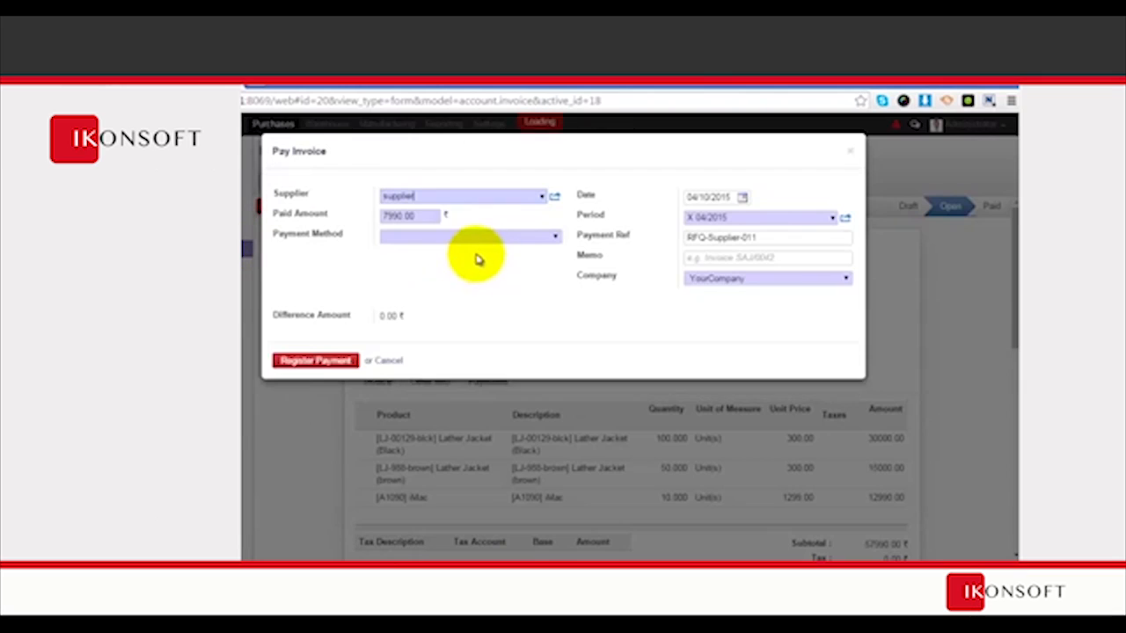
{"action": "left_click", "coordinate": [551, 235]}
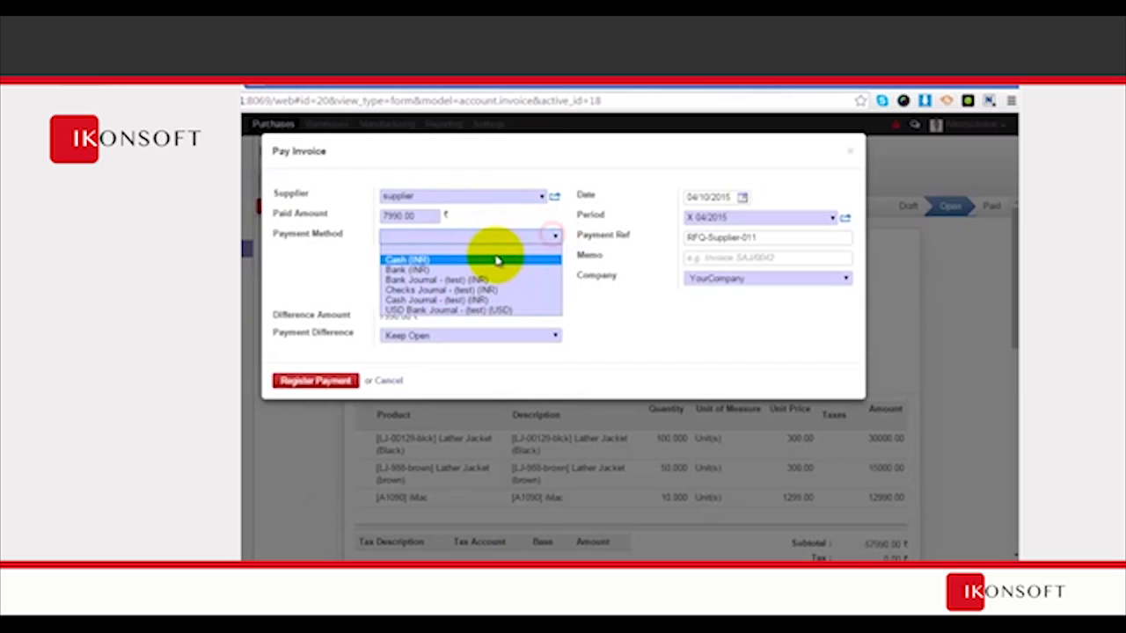
{"action": "left_click", "coordinate": [497, 260]}
{"action": "left_click", "coordinate": [304, 360]}
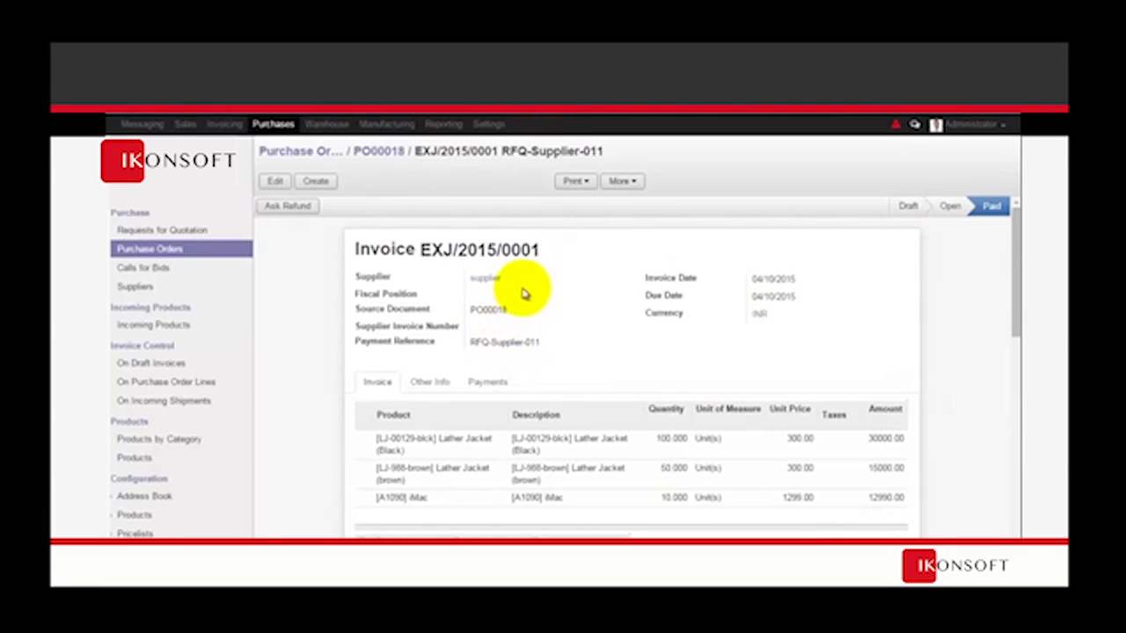
- Review the supplier invoice's lines, balance and status, and return to purchase order PO00018 to open its linked invoices
{"action": "scroll", "coordinate": [537, 292], "scroll_direction": "down", "scroll_amount": 1}
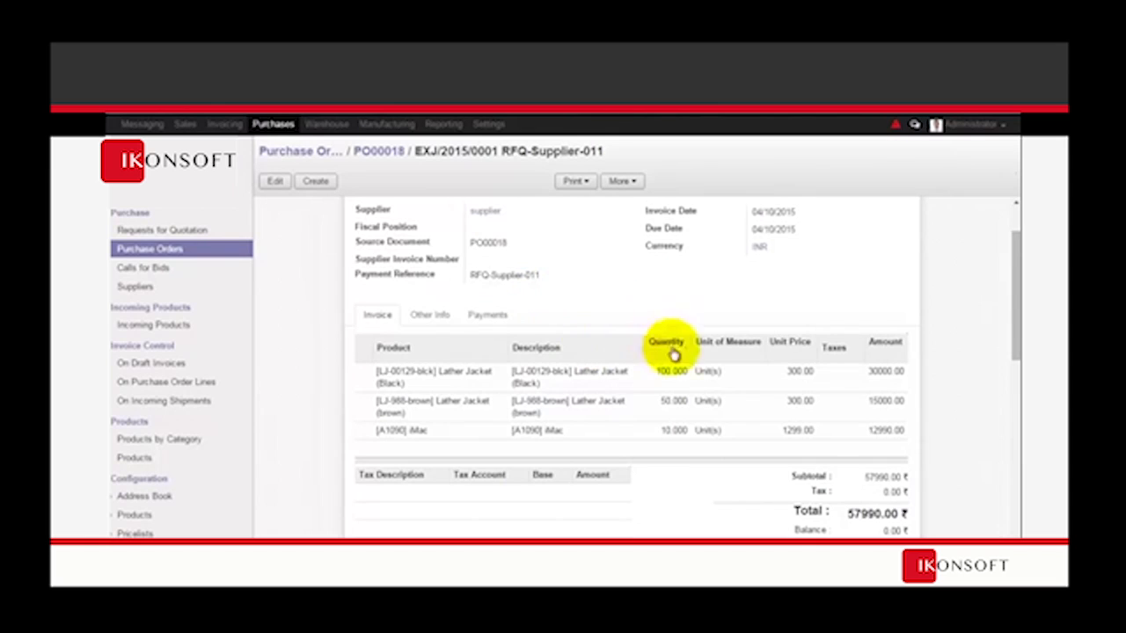
{"action": "scroll", "coordinate": [690, 365], "scroll_direction": "down", "scroll_amount": 1}
{"action": "scroll", "coordinate": [706, 380], "scroll_direction": "down", "scroll_amount": 1}
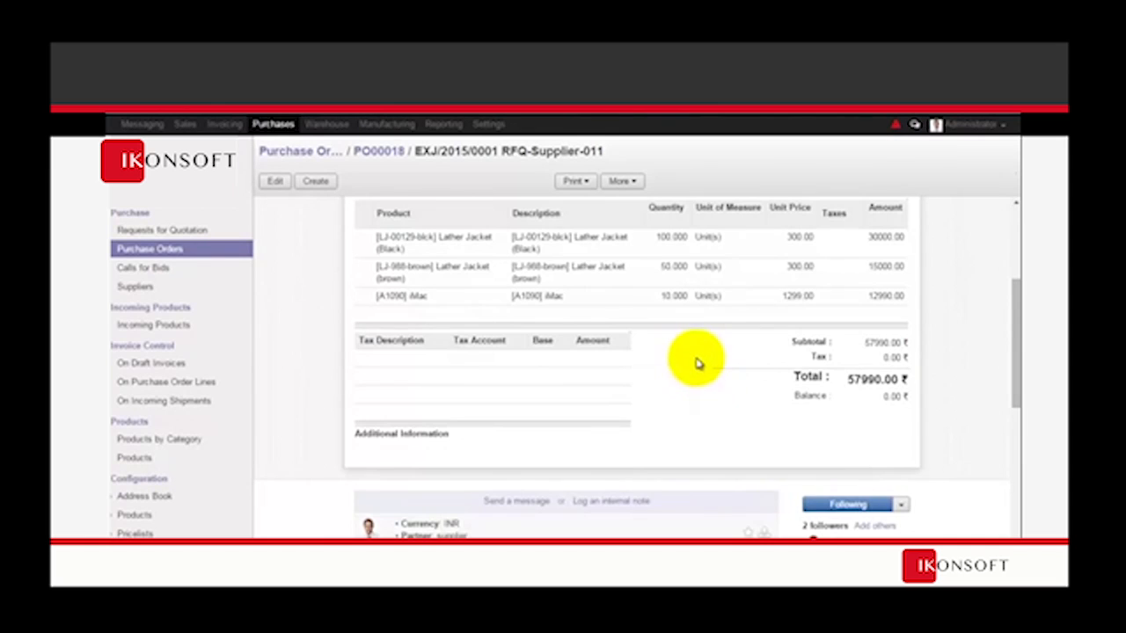
{"action": "scroll", "coordinate": [695, 363], "scroll_direction": "up", "scroll_amount": 3}
{"action": "mouse_move", "coordinate": [991, 205]}
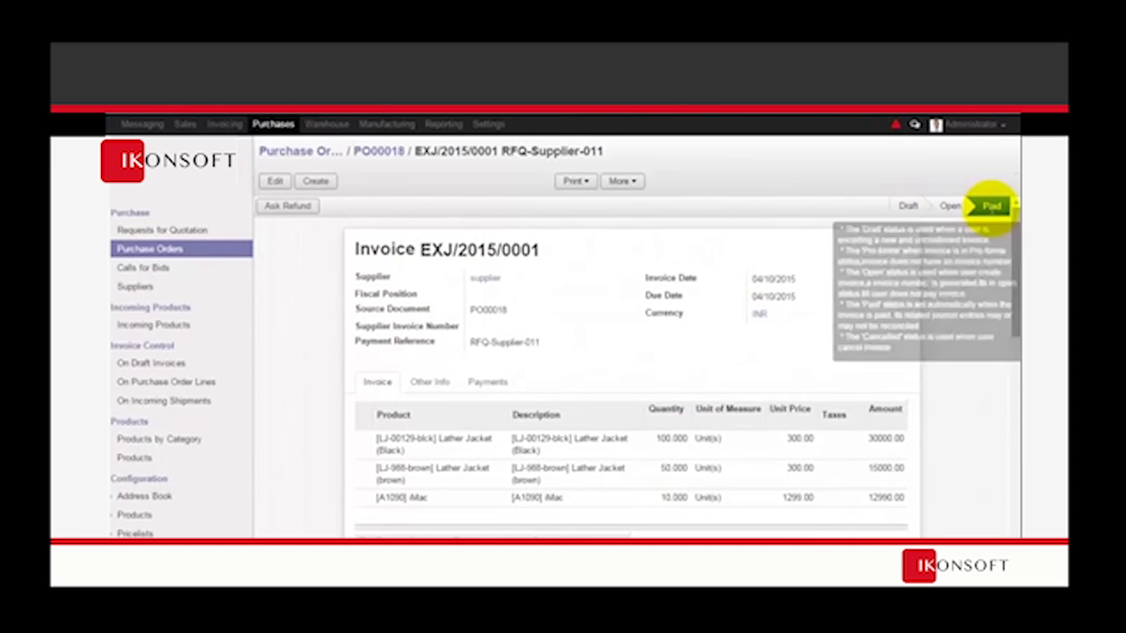
{"action": "left_click", "coordinate": [387, 152]}
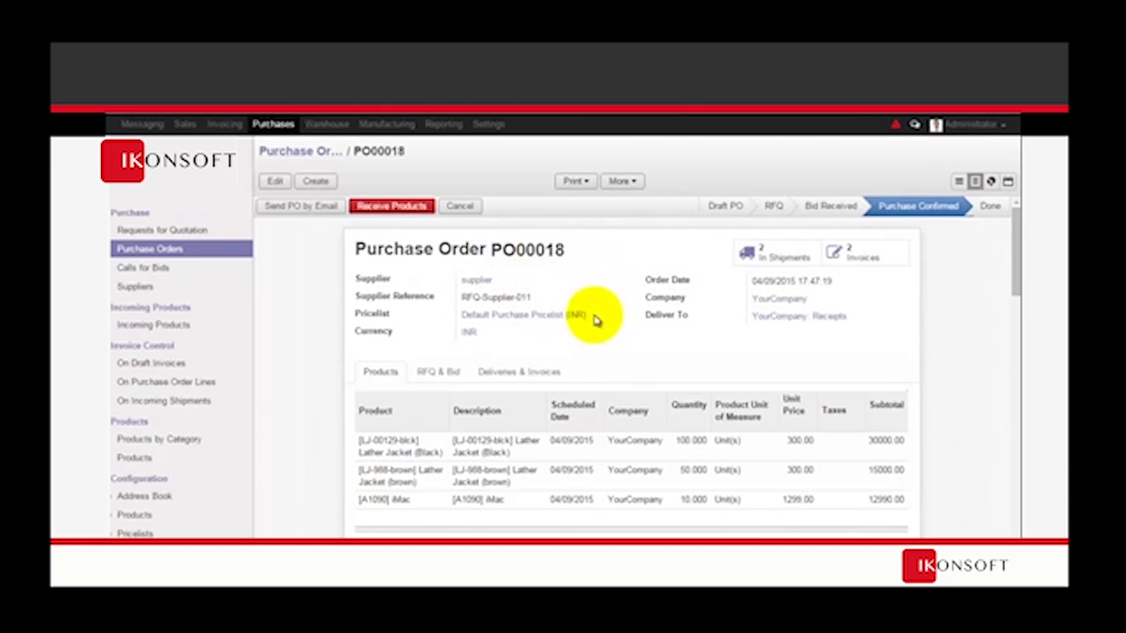
{"action": "left_click", "coordinate": [886, 255]}
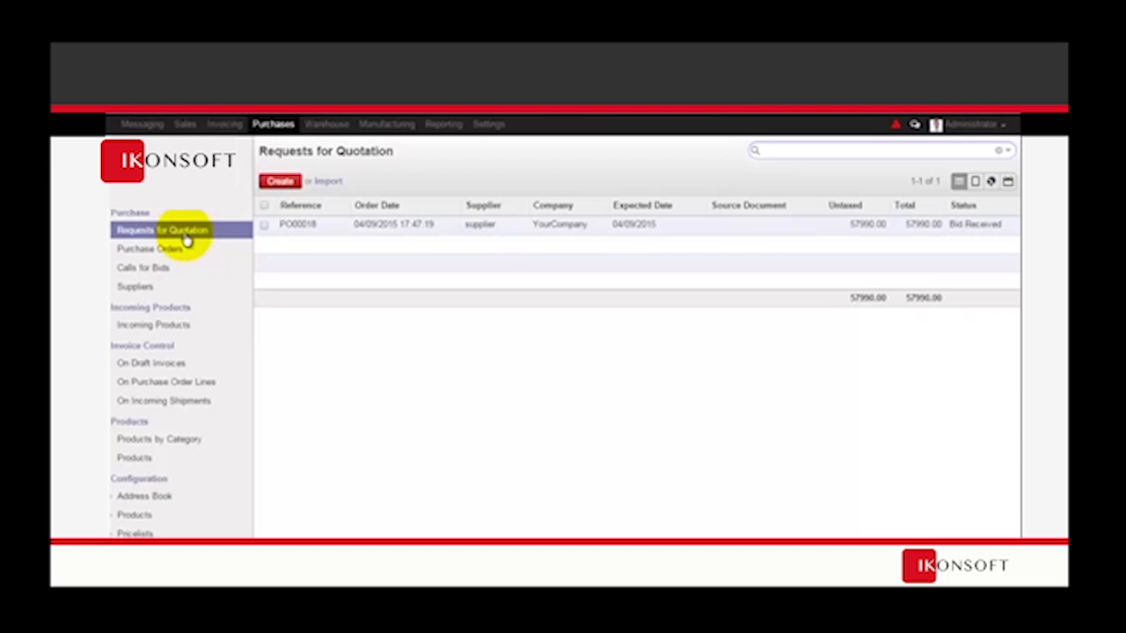
- Open the request for quotation PO00018 for editing, check its product lines and confirm the order
{"action": "left_click", "coordinate": [340, 229]}
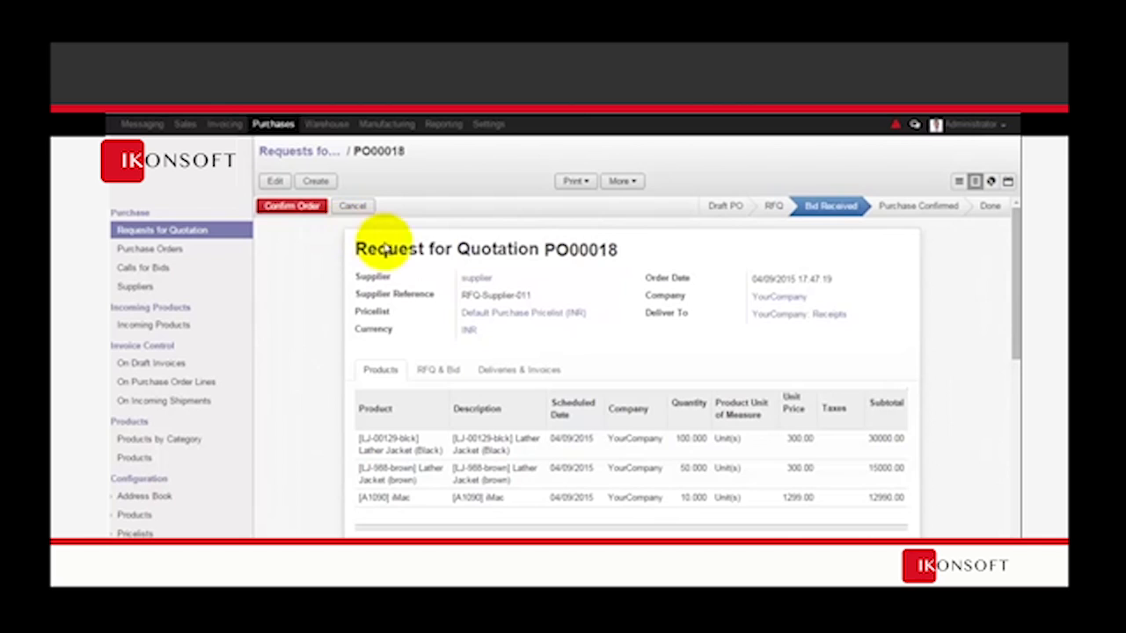
{"action": "left_click", "coordinate": [278, 181]}
{"action": "scroll", "coordinate": [535, 377], "scroll_direction": "down", "scroll_amount": 3}
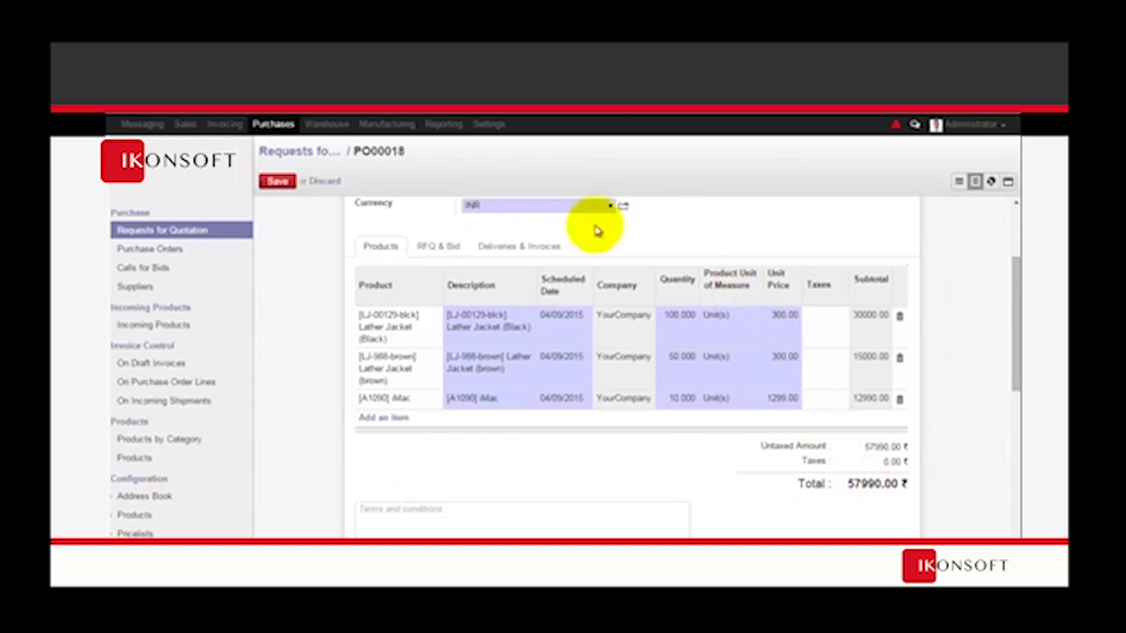
{"action": "left_click", "coordinate": [277, 181]}
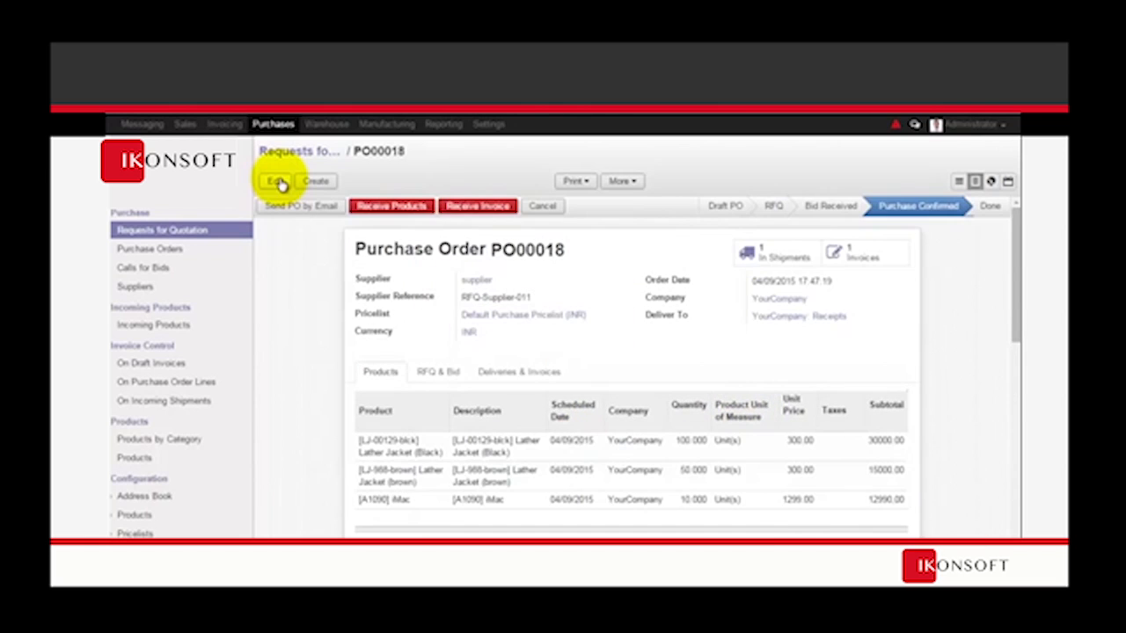
- Open purchase order PO00018 for editing, examine its order number and details, and save it
{"action": "left_click", "coordinate": [277, 181]}
{"action": "scroll", "coordinate": [535, 395], "scroll_direction": "up", "scroll_amount": 5}
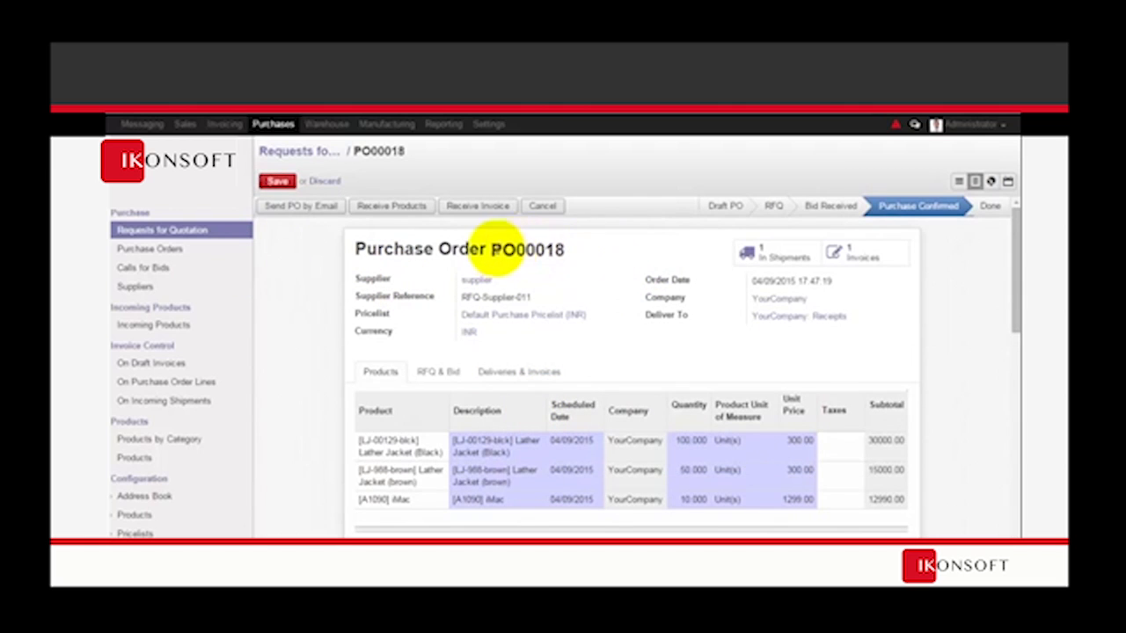
{"action": "triple_click", "coordinate": [571, 250]}
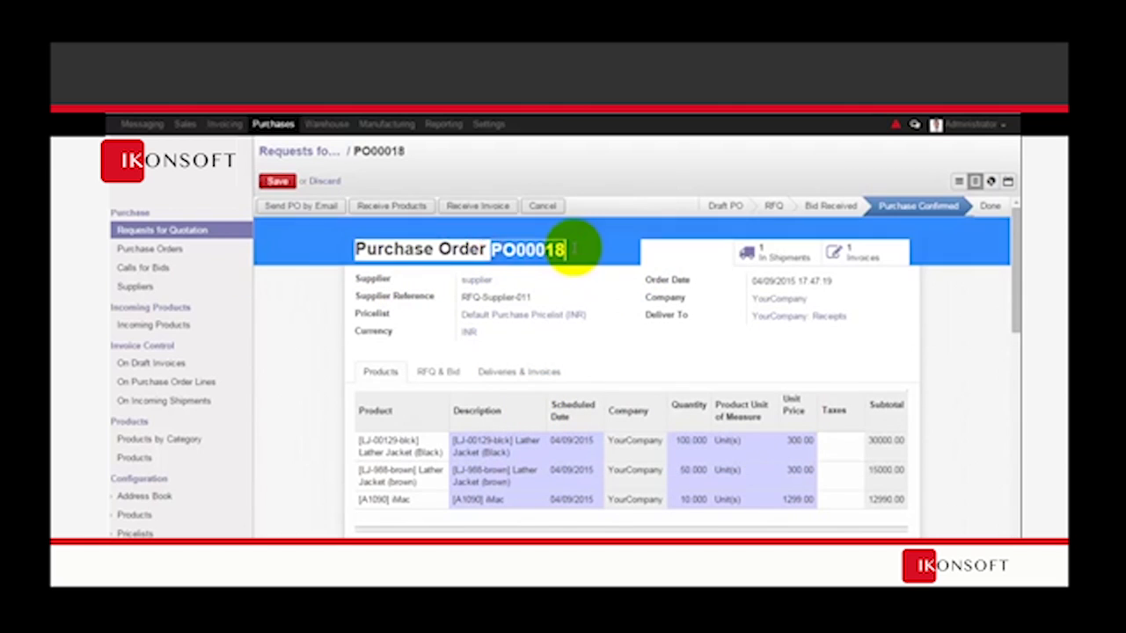
{"action": "left_click", "coordinate": [596, 296]}
{"action": "scroll", "coordinate": [613, 307], "scroll_direction": "down", "scroll_amount": 1}
{"action": "scroll", "coordinate": [290, 180], "scroll_direction": "up", "scroll_amount": 1}
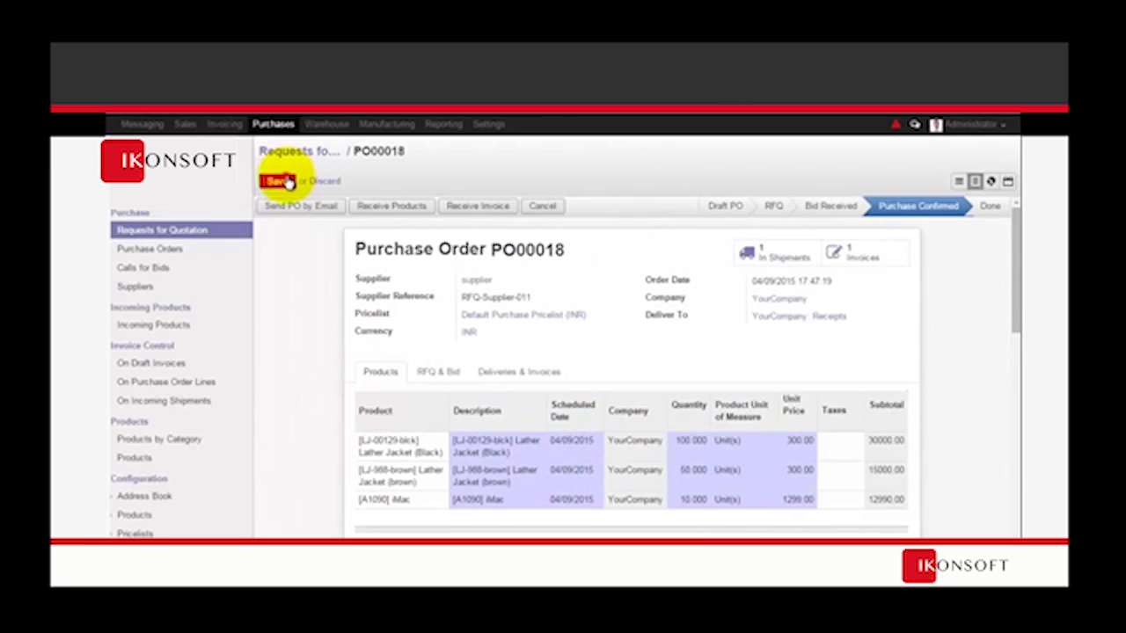
{"action": "left_click", "coordinate": [279, 181]}
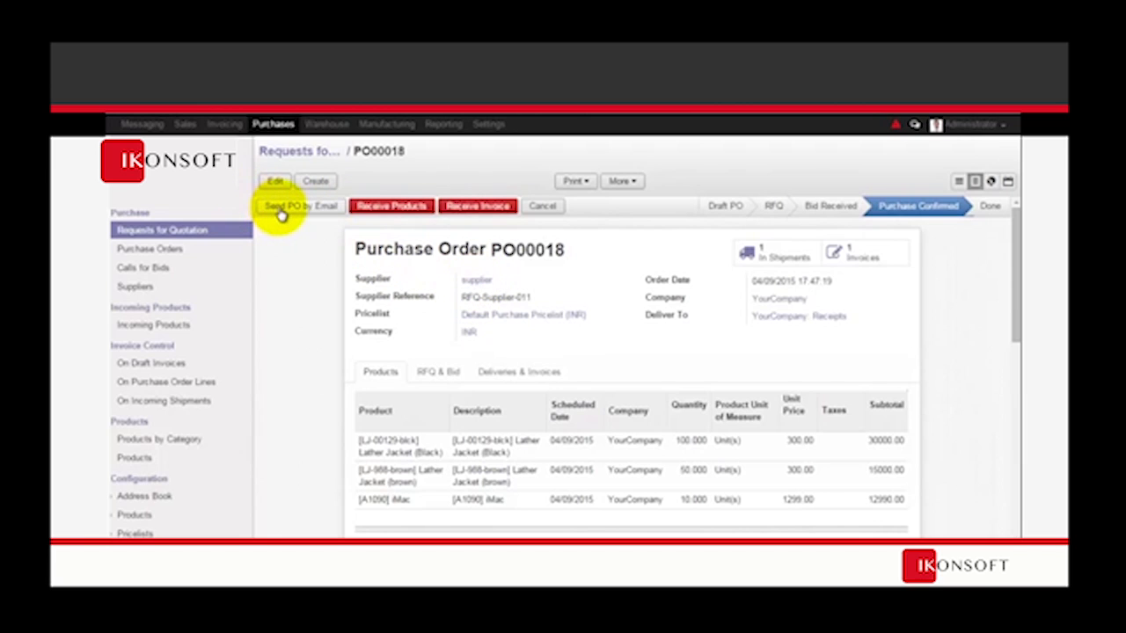
- Send purchase order PO00018 by email to the document's followers with PO_PO00018.pdf attached, and look over the order
{"action": "left_click", "coordinate": [279, 211]}
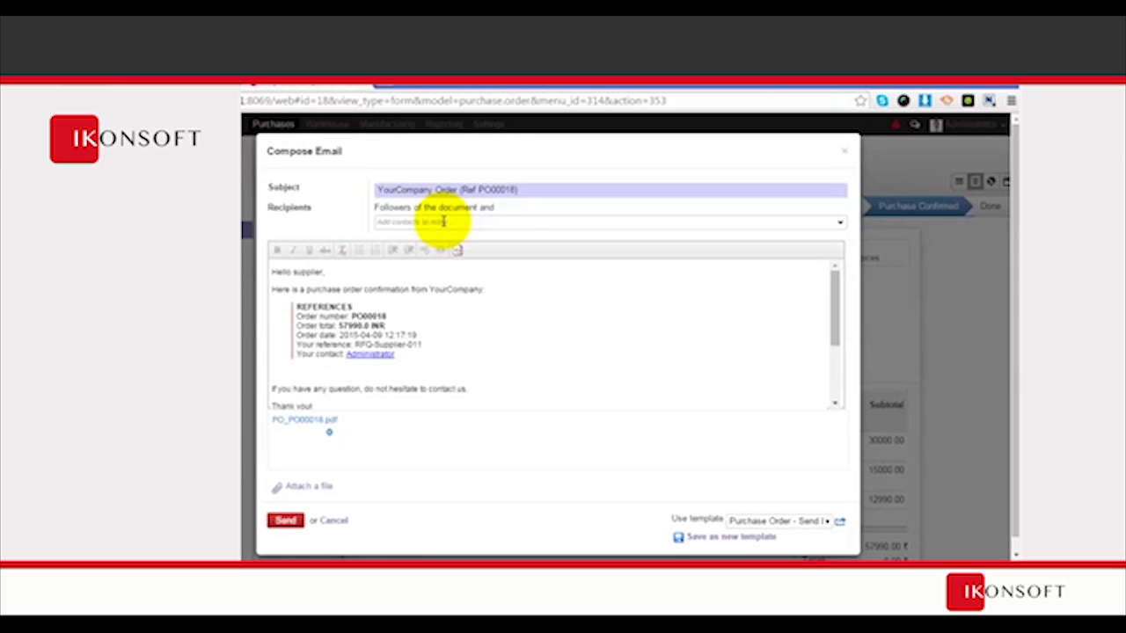
{"action": "left_click", "coordinate": [289, 521]}
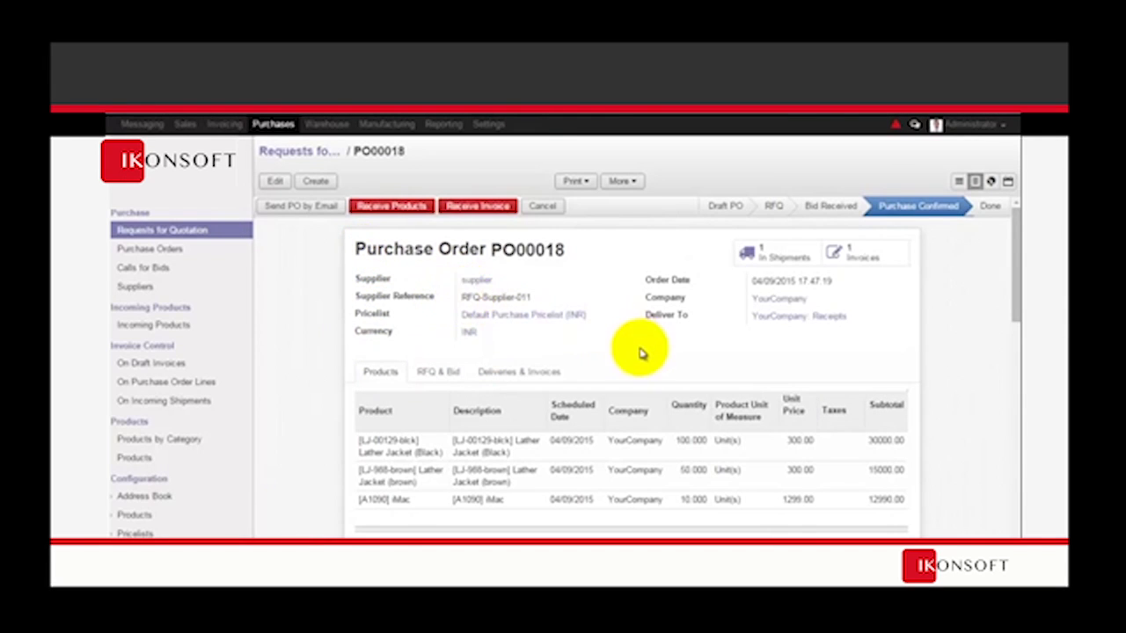
{"action": "scroll", "coordinate": [642, 356], "scroll_direction": "down", "scroll_amount": 3}
{"action": "scroll", "coordinate": [642, 356], "scroll_direction": "up", "scroll_amount": 3}
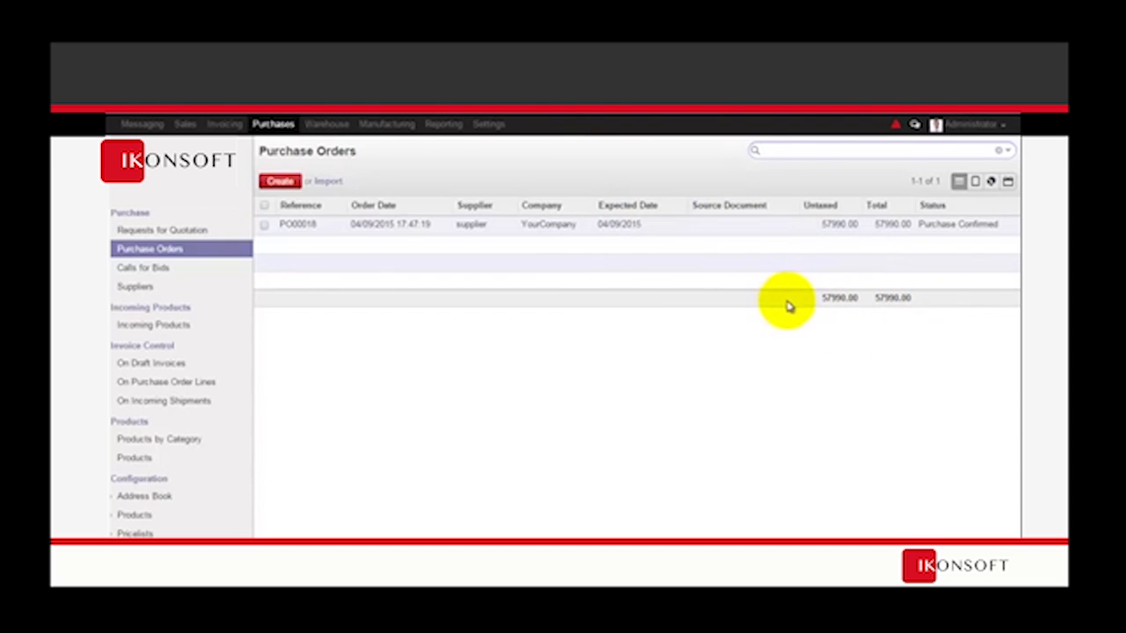
- View the purchase orders in form view and as a graph of totals grouped by supplier
{"action": "left_click", "coordinate": [976, 183]}
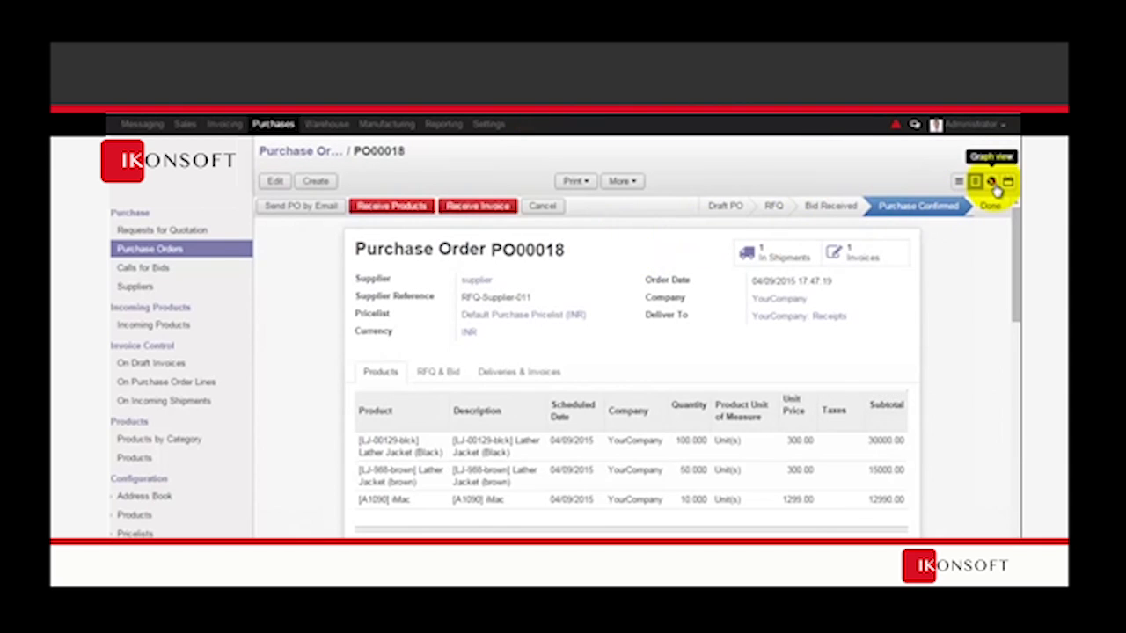
{"action": "left_click", "coordinate": [990, 182]}
{"action": "left_click", "coordinate": [563, 299]}
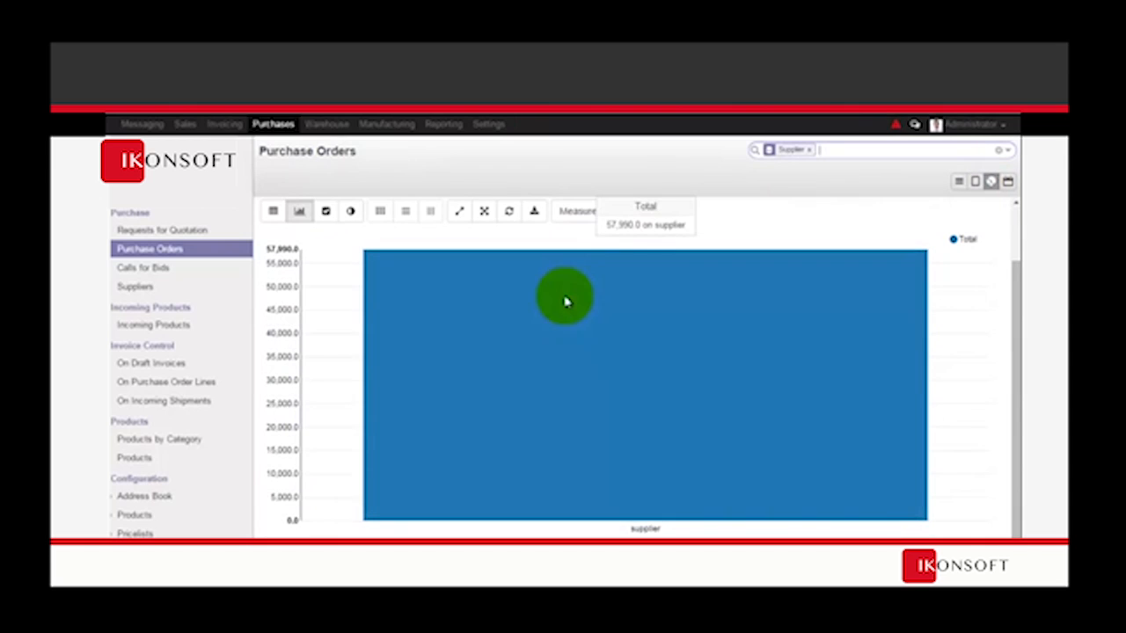
{"action": "left_click", "coordinate": [520, 301]}
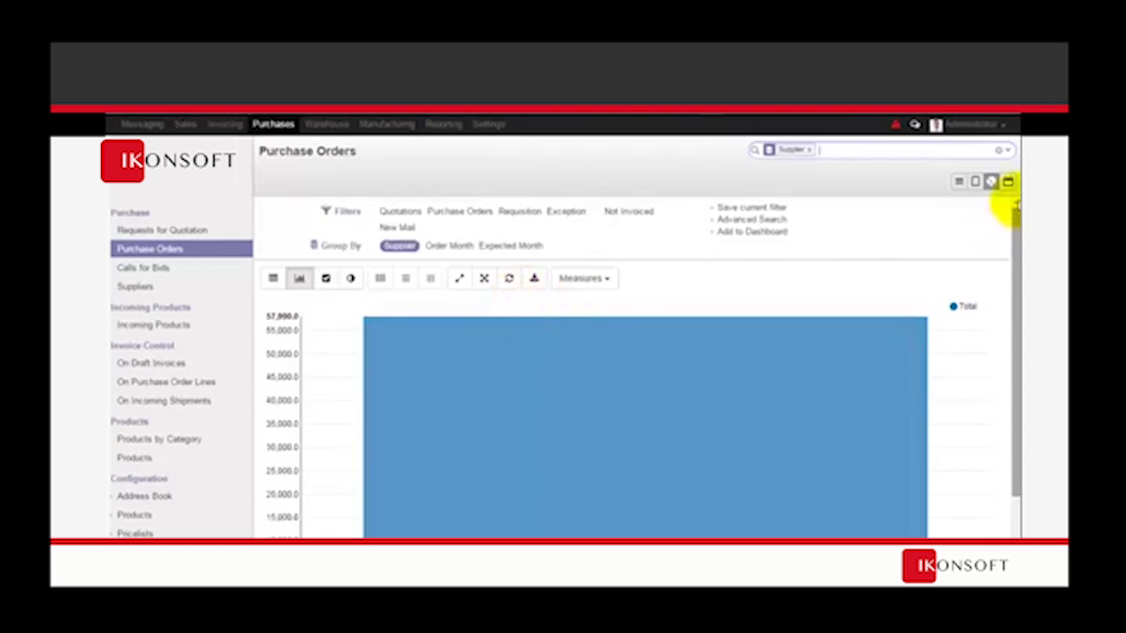
- View the purchase orders on the April 2015 calendar by month, week and day
{"action": "left_click", "coordinate": [1008, 181]}
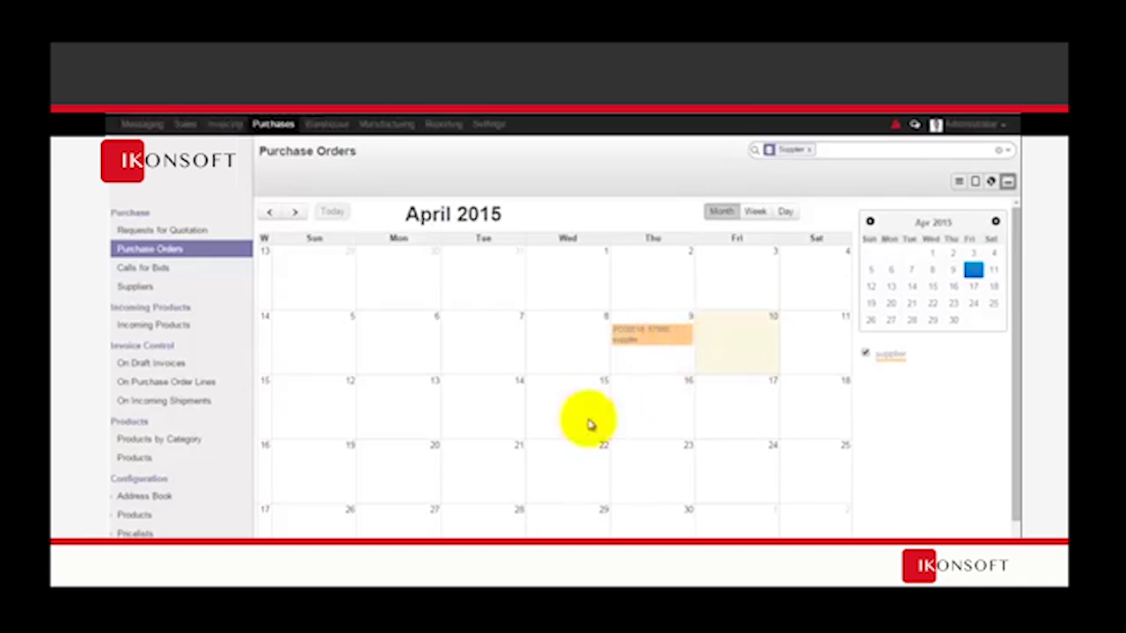
{"action": "left_click", "coordinate": [752, 212]}
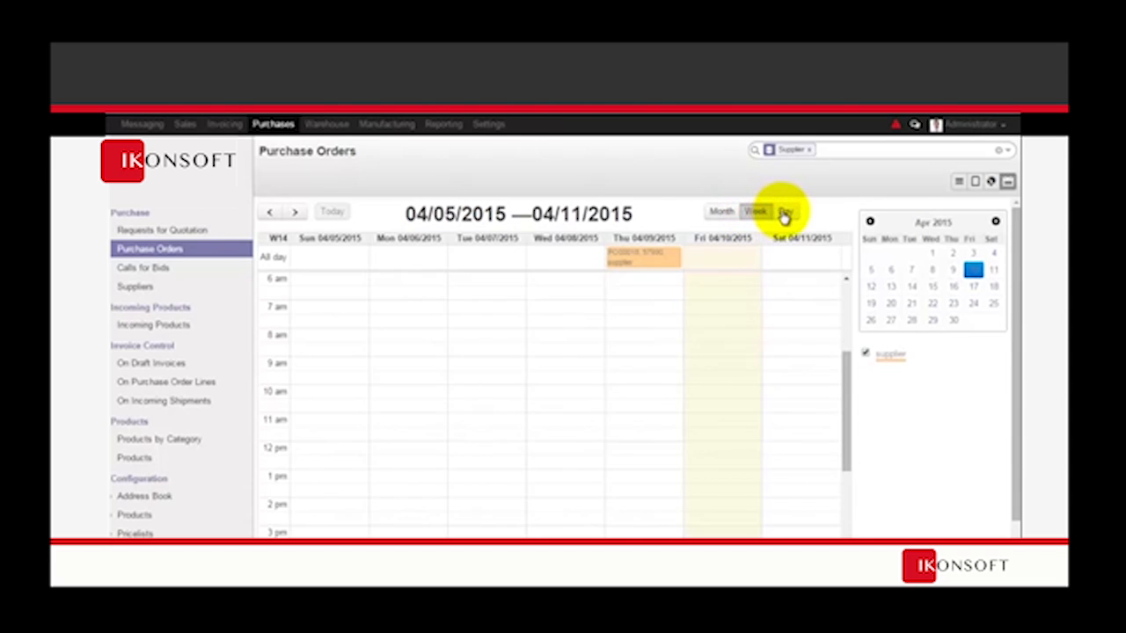
{"action": "left_click", "coordinate": [785, 213]}
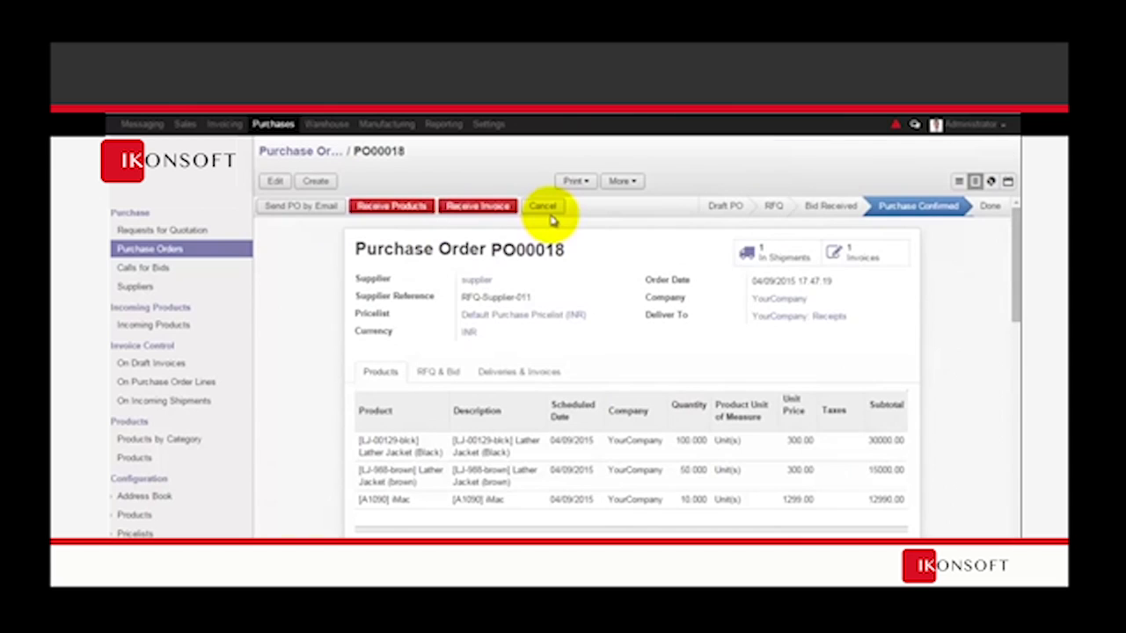
- Cancel purchase order PO00018 and read the explanation of its status stages
{"action": "left_click", "coordinate": [547, 211]}
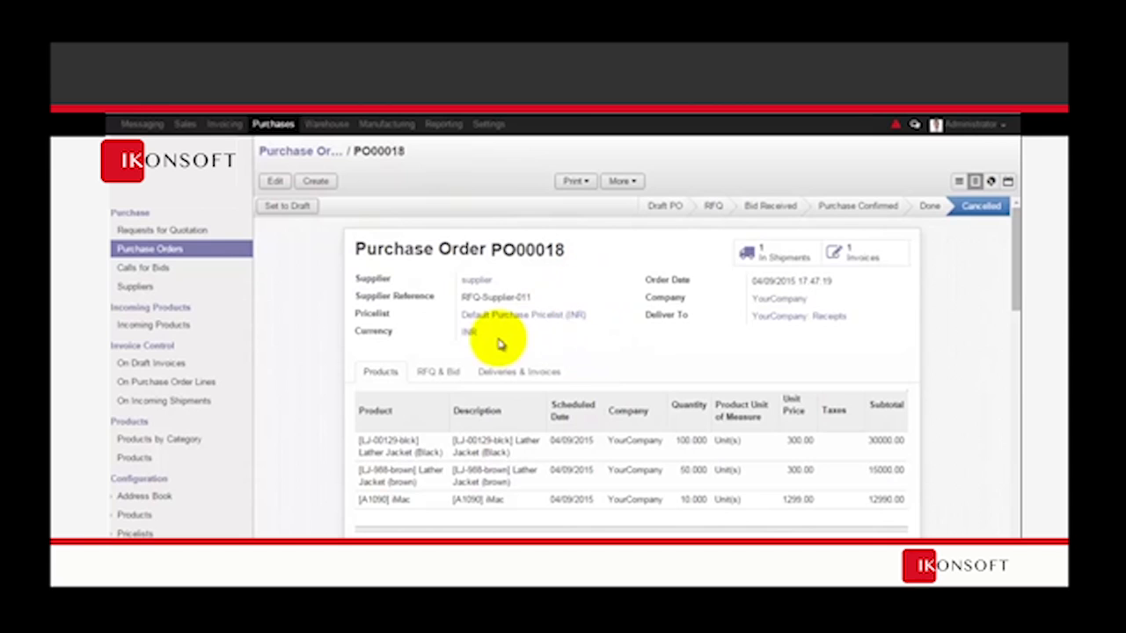
{"action": "mouse_move", "coordinate": [667, 206]}
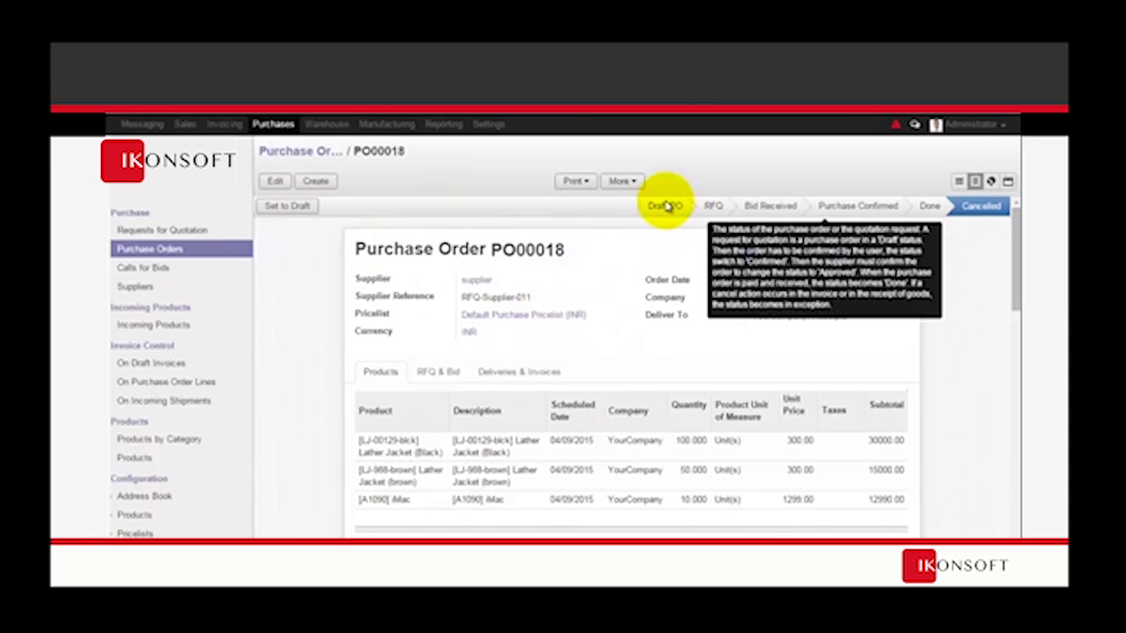
- Print PO00018 as both a Purchase Order and a Request for Quotation
{"action": "left_click", "coordinate": [588, 182]}
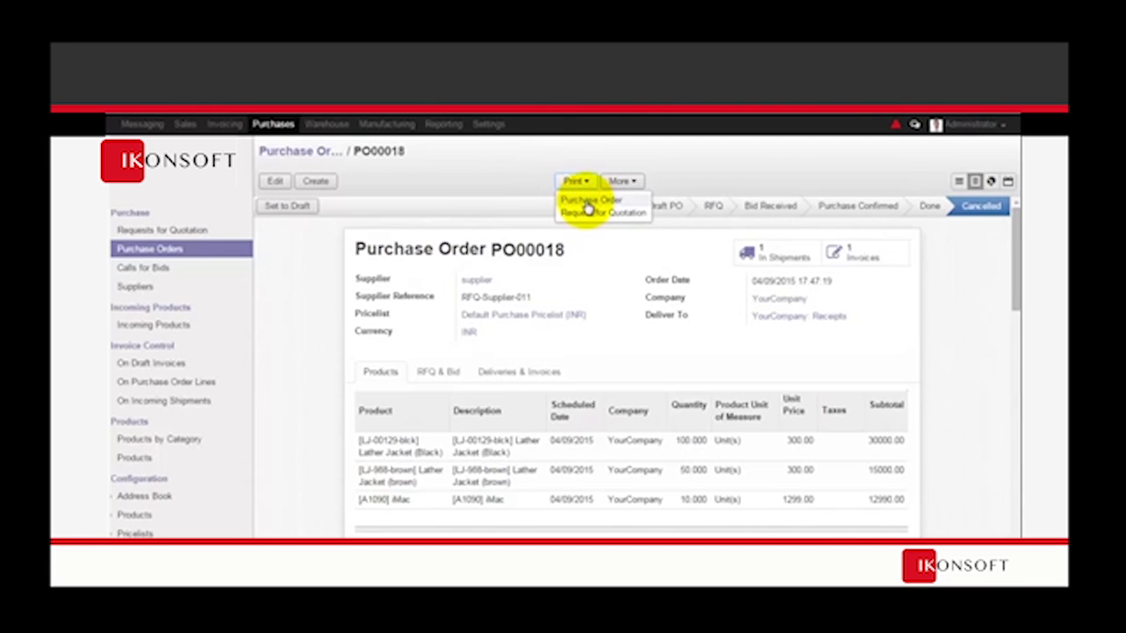
{"action": "left_click", "coordinate": [588, 202]}
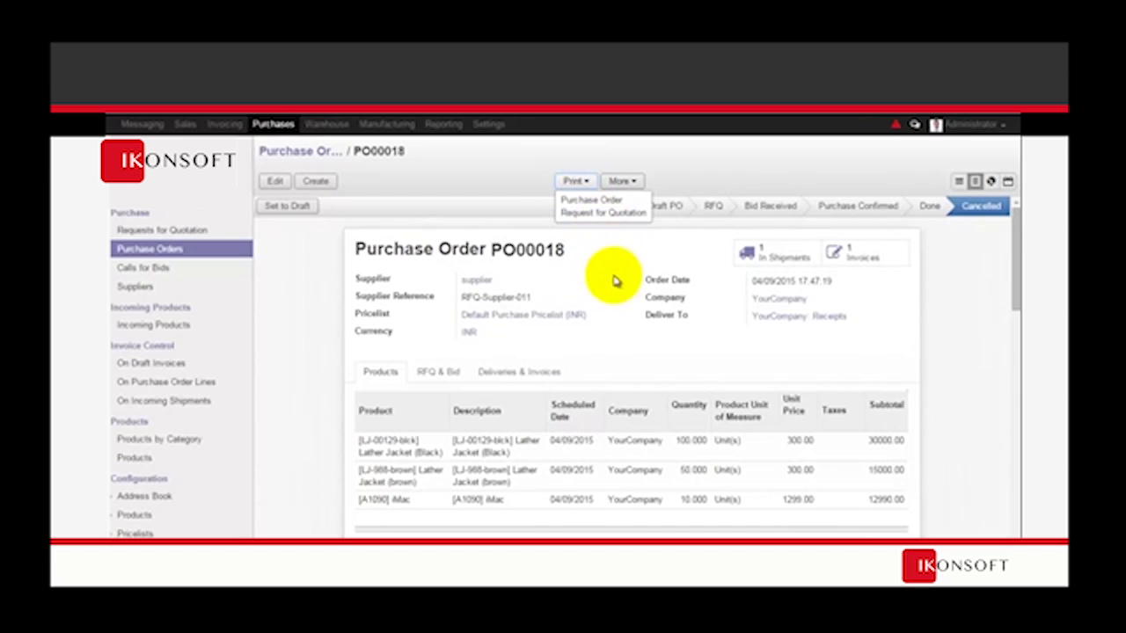
{"action": "mouse_move", "coordinate": [499, 258]}
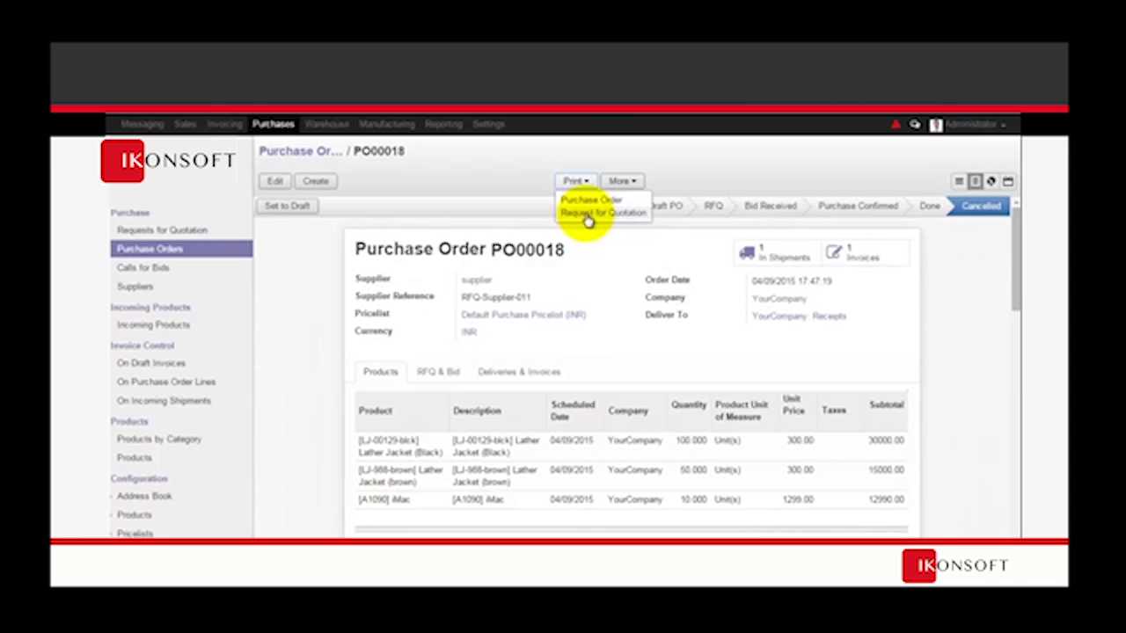
{"action": "left_click", "coordinate": [587, 218]}
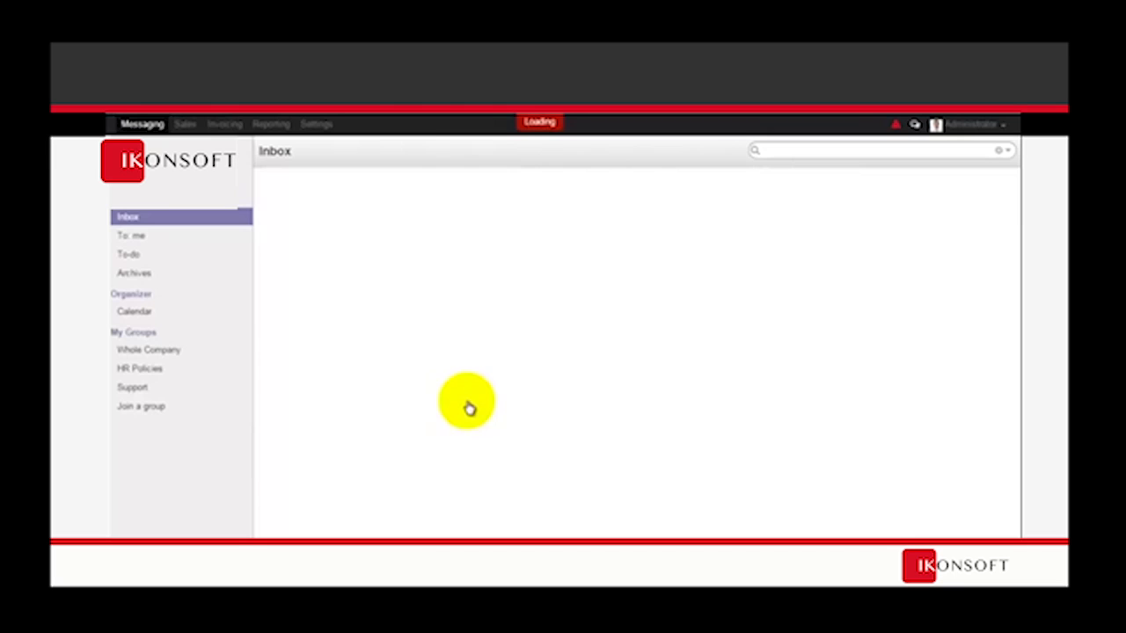
- Go to Sales and view the quotations list and the opportunities pipeline
{"action": "left_click", "coordinate": [187, 130]}
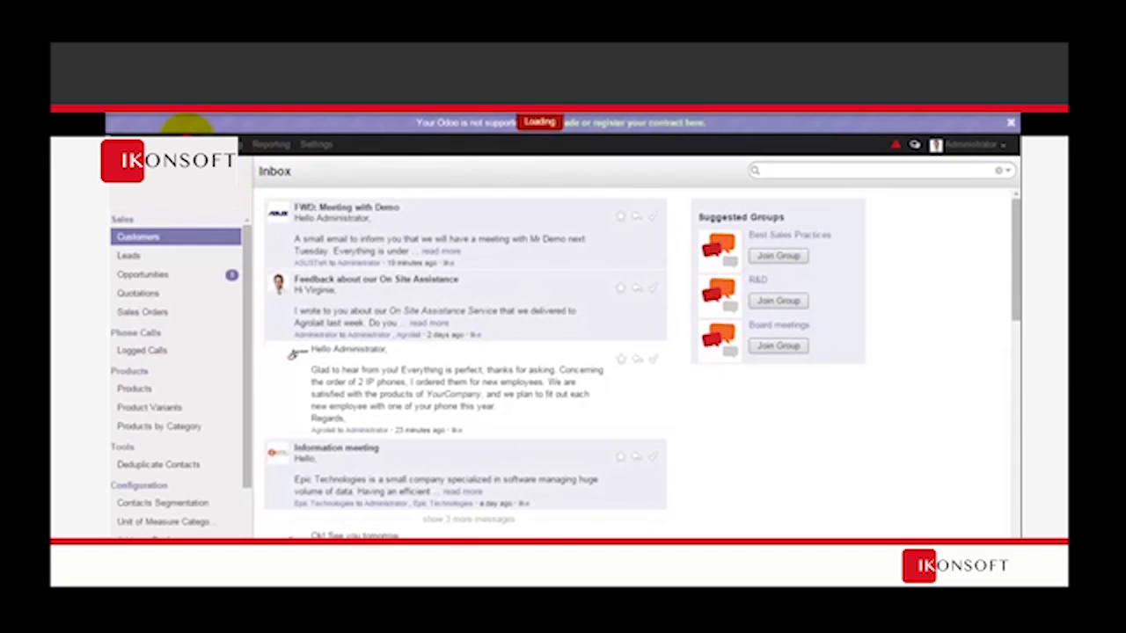
{"action": "left_click", "coordinate": [174, 294]}
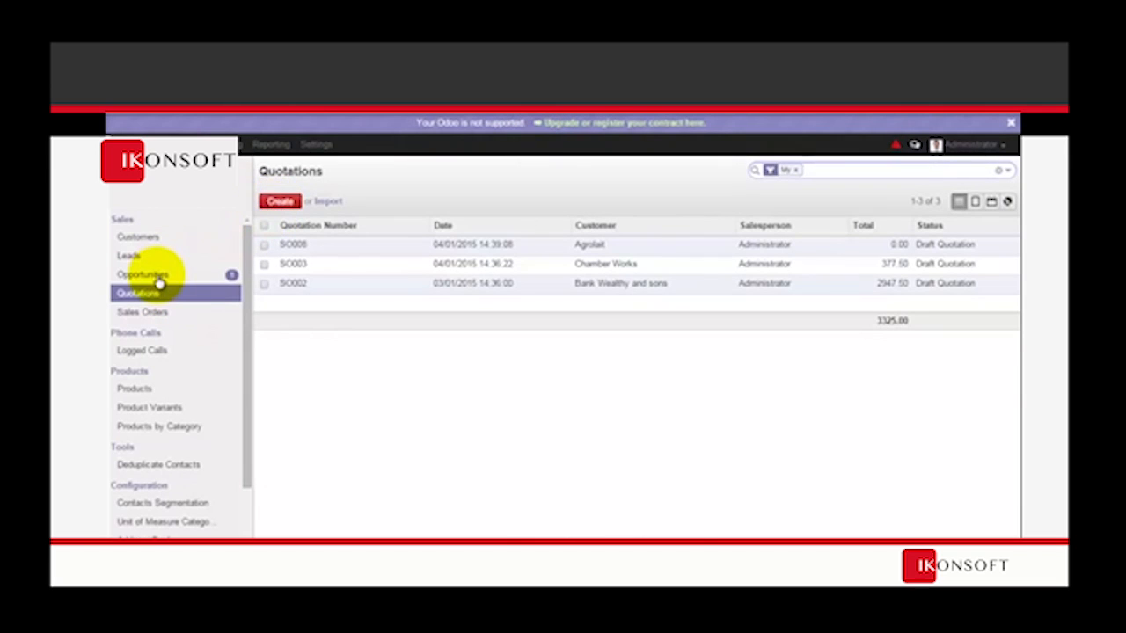
{"action": "left_click", "coordinate": [159, 280]}
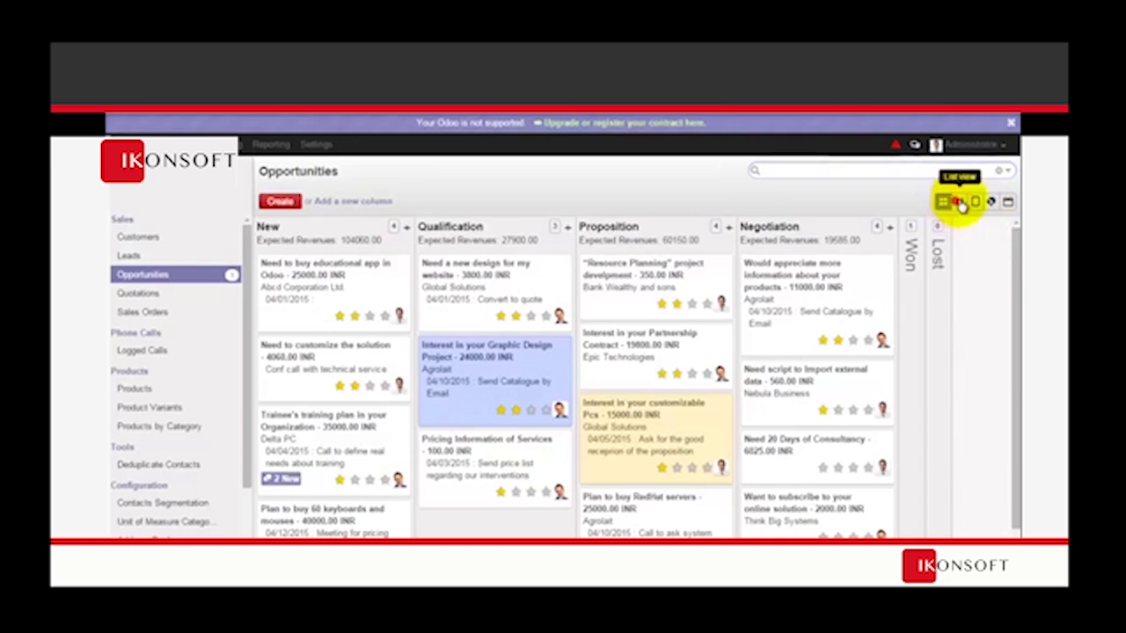
- Open the opportunity "Need to buy educational app in Odoo" from the list view and convert it to a quotation for Abcd Corporation Ltd
{"action": "left_click", "coordinate": [959, 201]}
{"action": "left_click", "coordinate": [1010, 122]}
{"action": "left_click", "coordinate": [434, 236]}
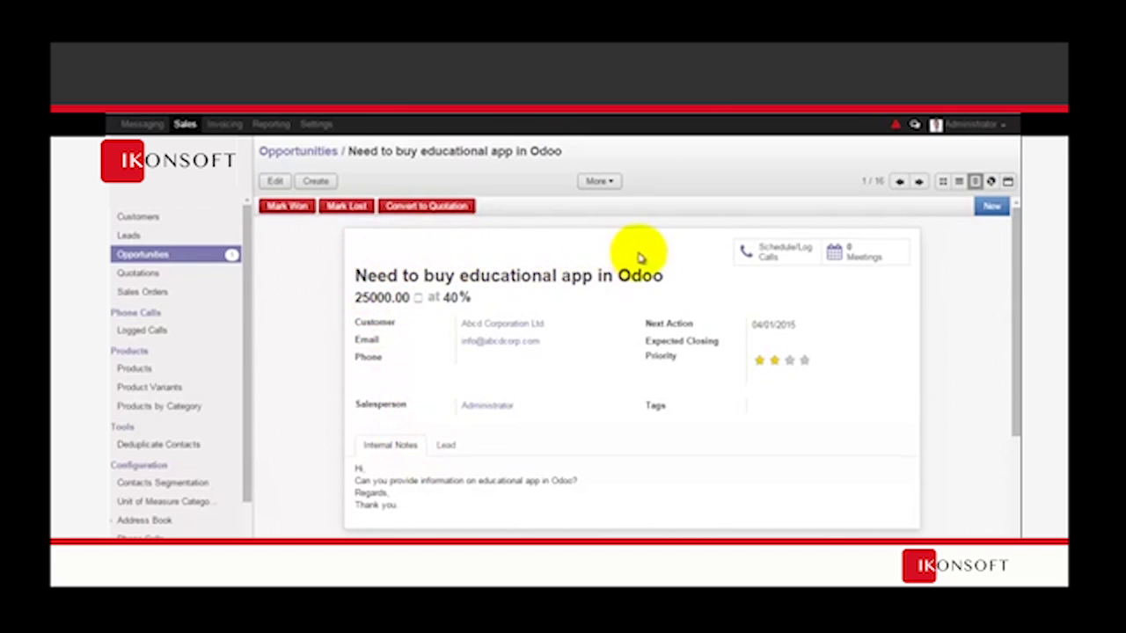
{"action": "left_click", "coordinate": [418, 208]}
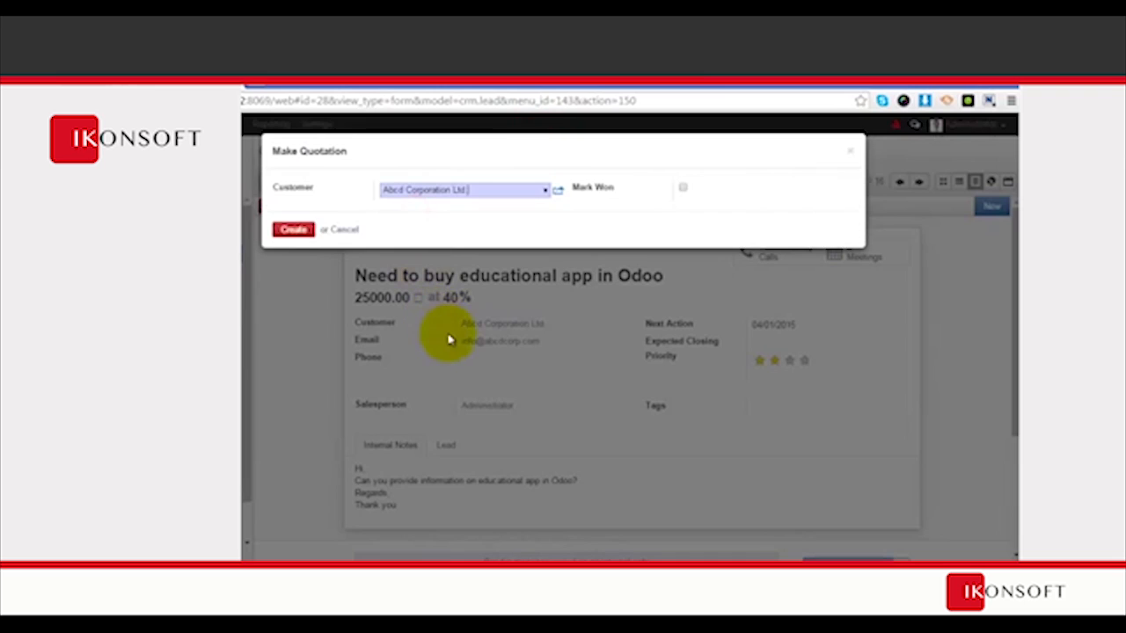
{"action": "left_click", "coordinate": [300, 231]}
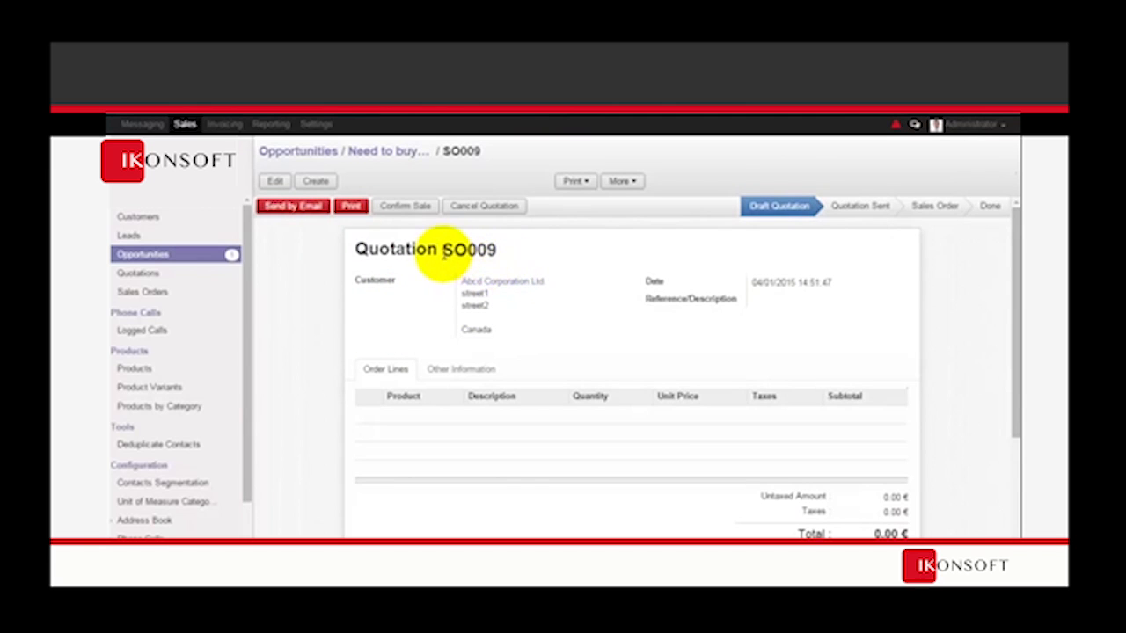
{"action": "left_click_drag", "start_coordinate": [444, 250], "coordinate": [500, 249]}
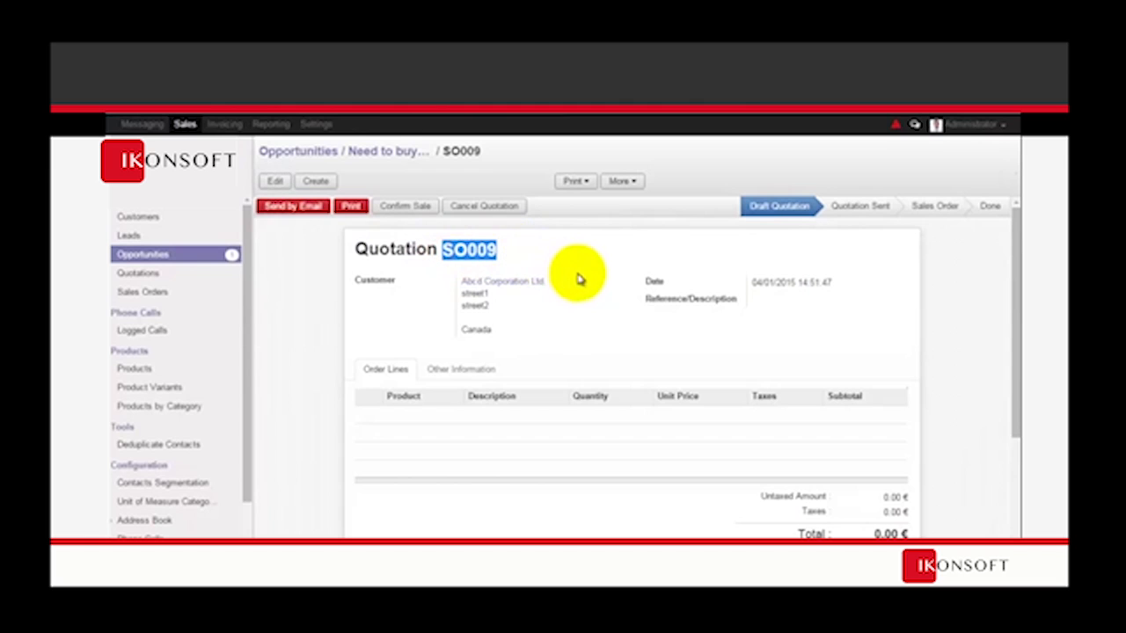
- Edit the new quotation and add an order line for the product Phase-1/Requirement Gathering
{"action": "left_click", "coordinate": [273, 183]}
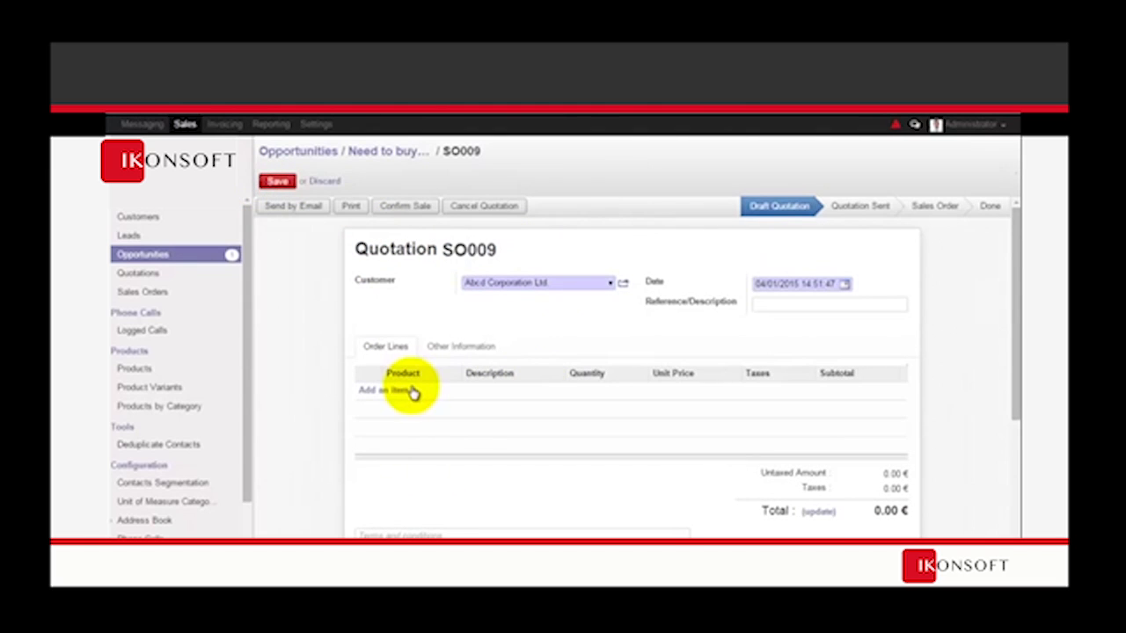
{"action": "left_click", "coordinate": [392, 391]}
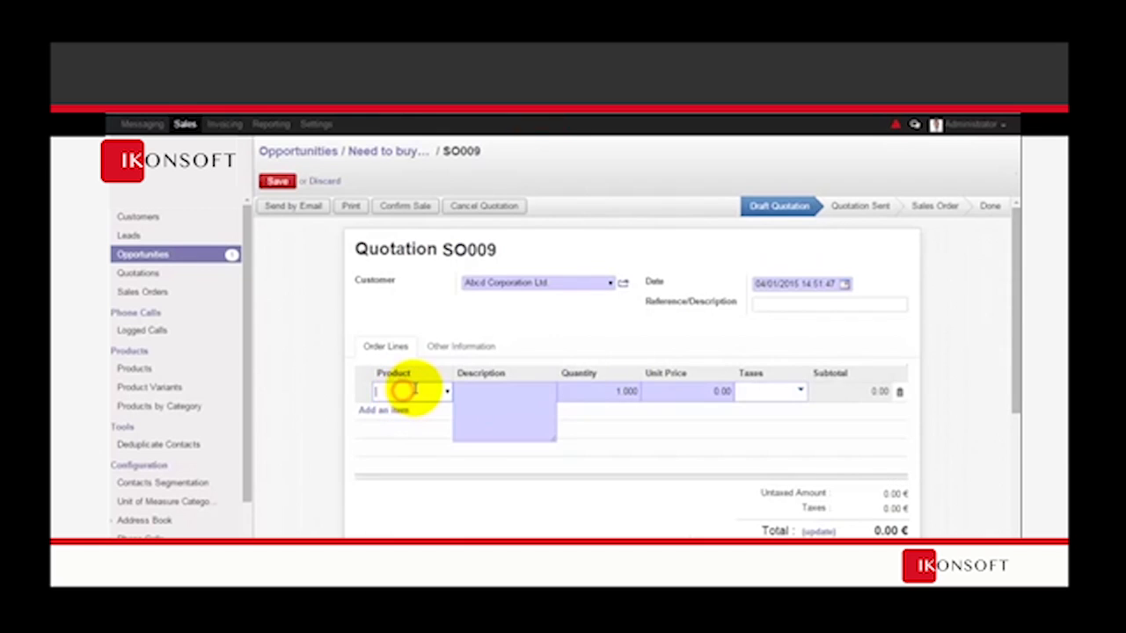
{"action": "type", "text": "phas"}
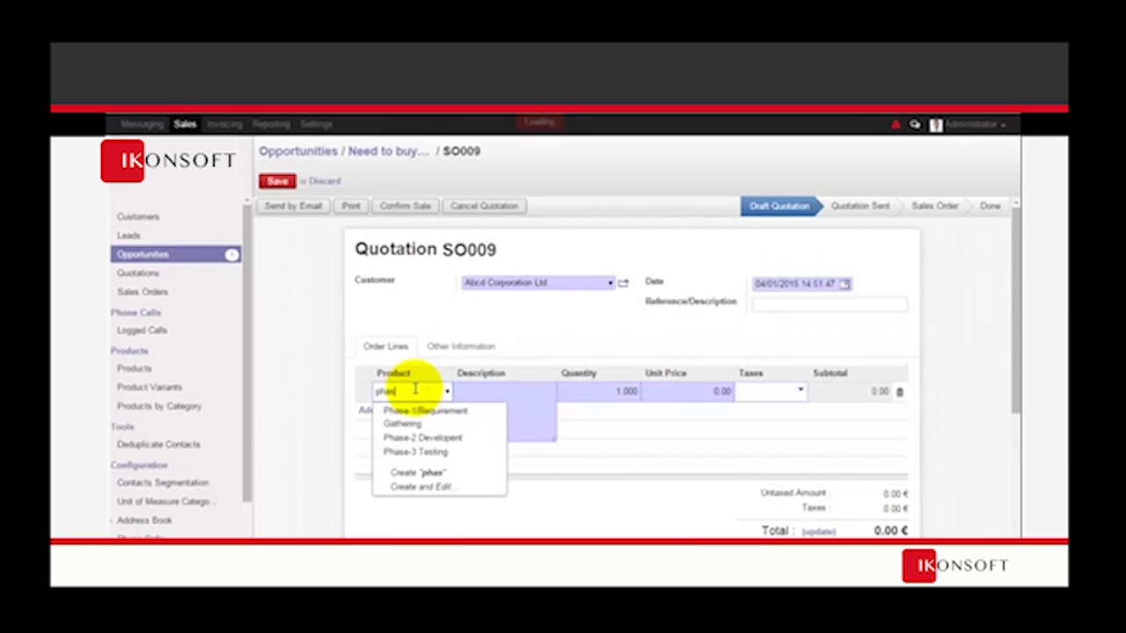
{"action": "key", "text": "Return"}
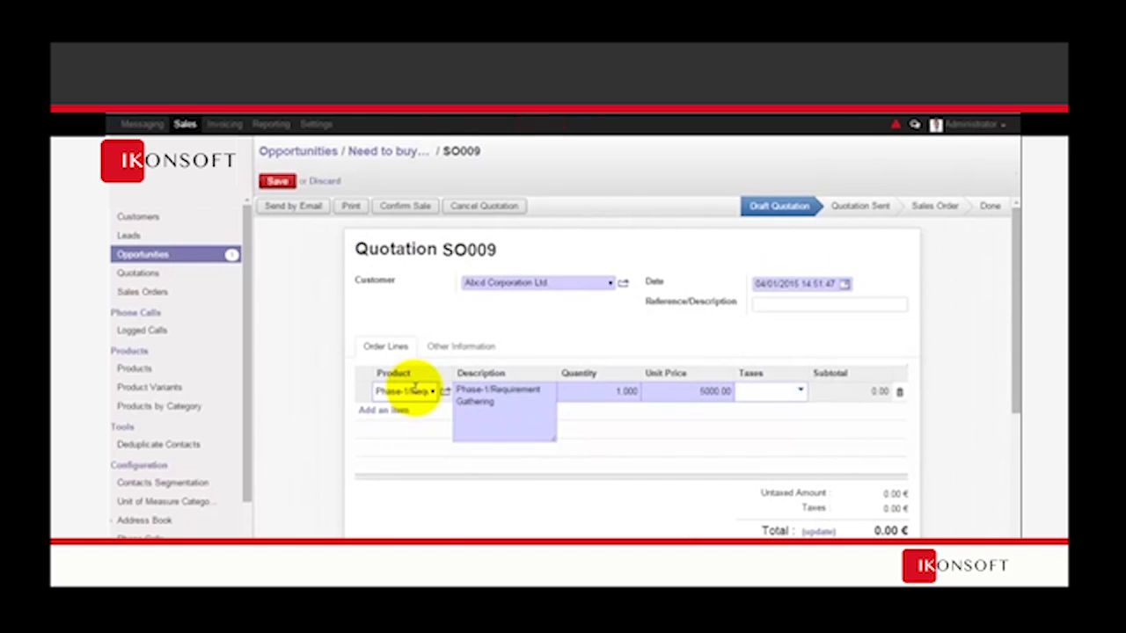
{"action": "left_click", "coordinate": [593, 391]}
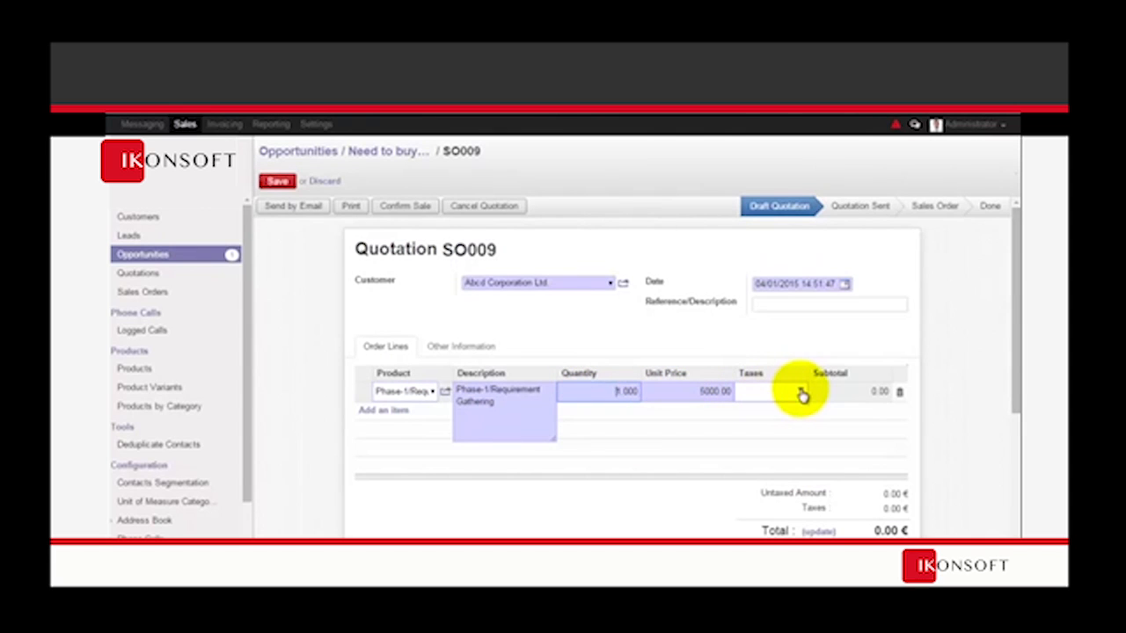
- Add a second order line for the product Phase-2 Developent, keeping its default values
{"action": "left_click", "coordinate": [390, 411]}
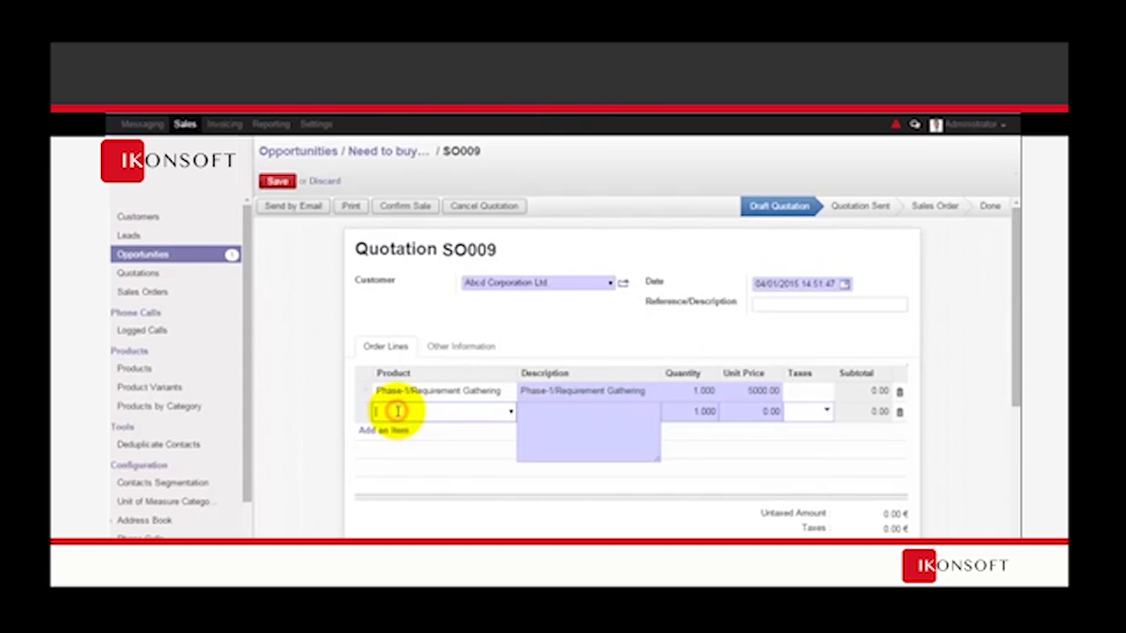
{"action": "type", "text": "phase"}
{"action": "key", "text": "Down"}
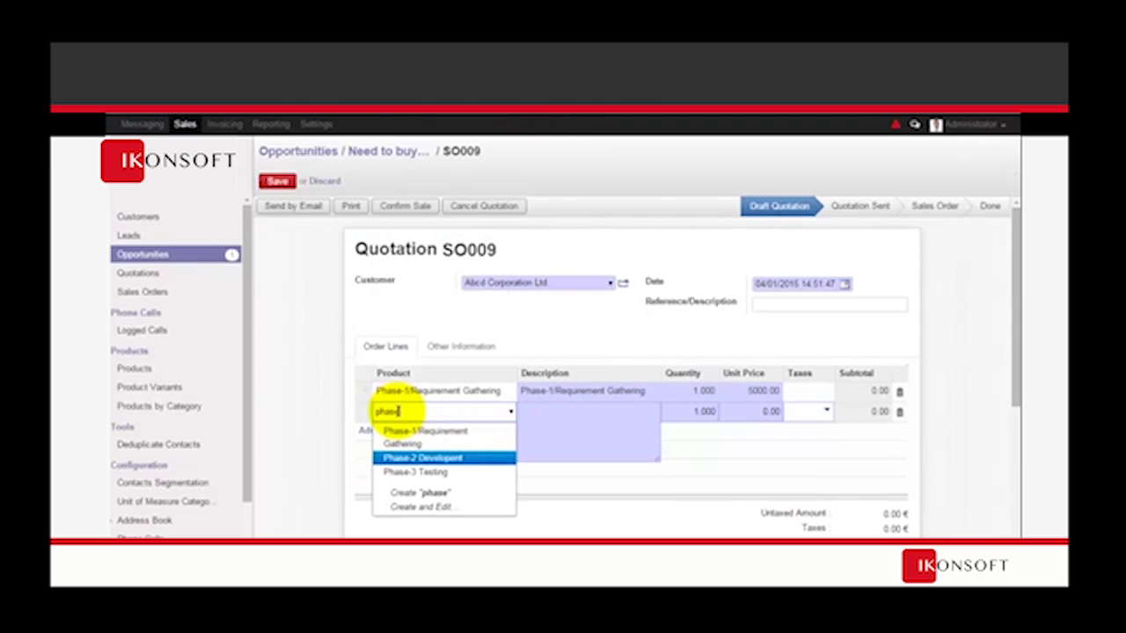
{"action": "key", "text": "Return"}
{"action": "key", "text": "Tab"}
{"action": "key", "text": "Tab"}
{"action": "key", "text": "Tab"}
{"action": "key", "text": "Tab"}
{"action": "key", "text": "Tab"}
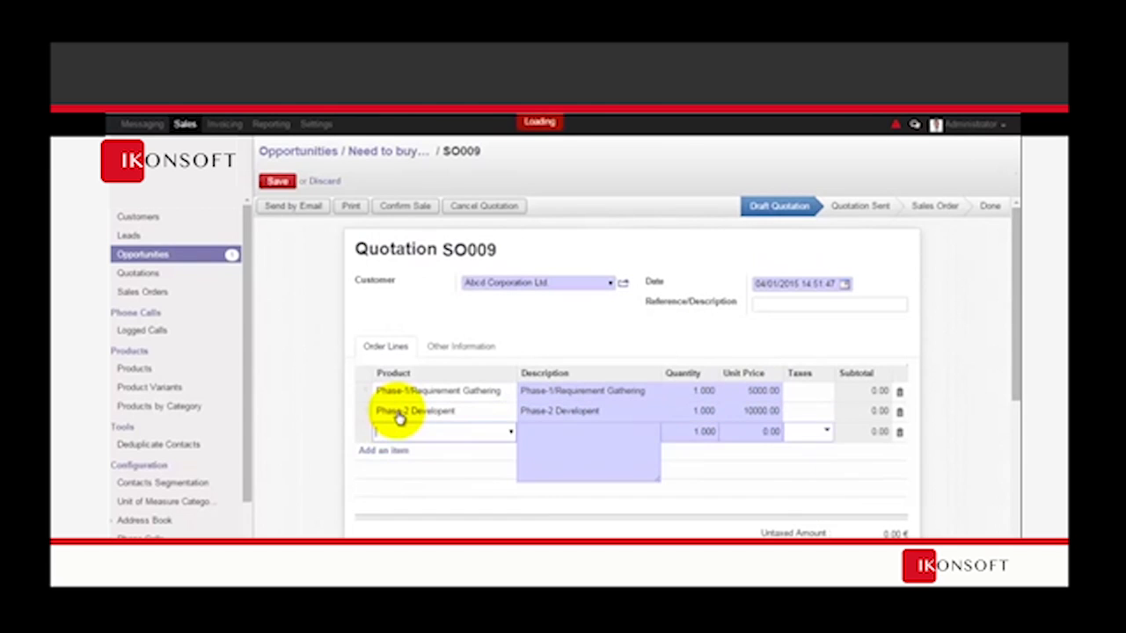
- Add a third order line for the product Phase-3 Testing and save the quotation
{"action": "type", "text": "phase"}
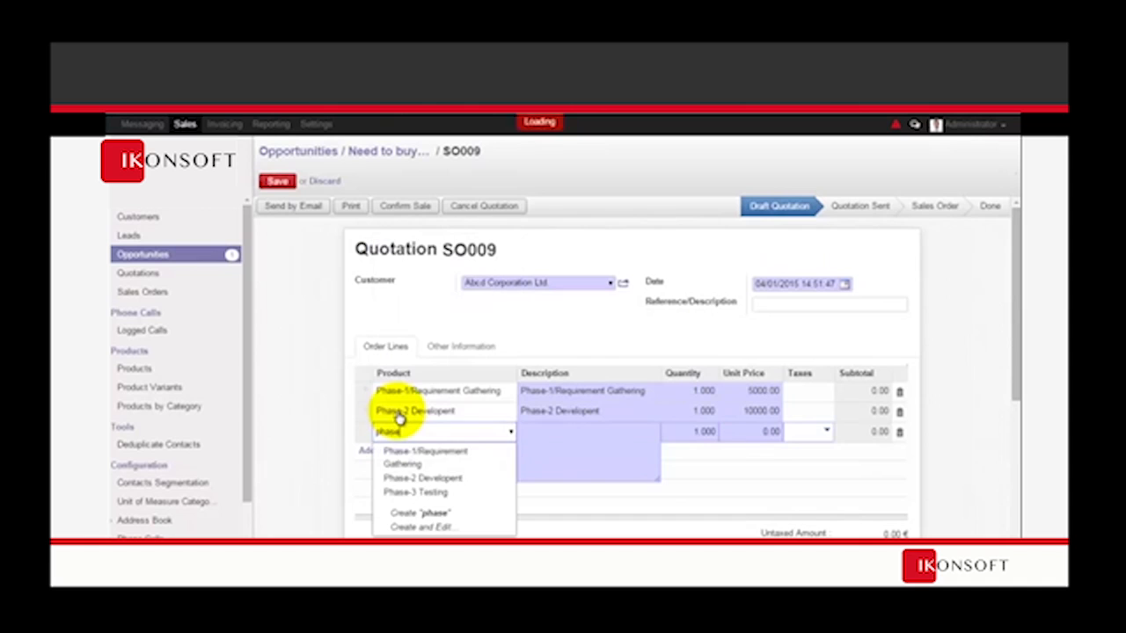
{"action": "left_click", "coordinate": [415, 492]}
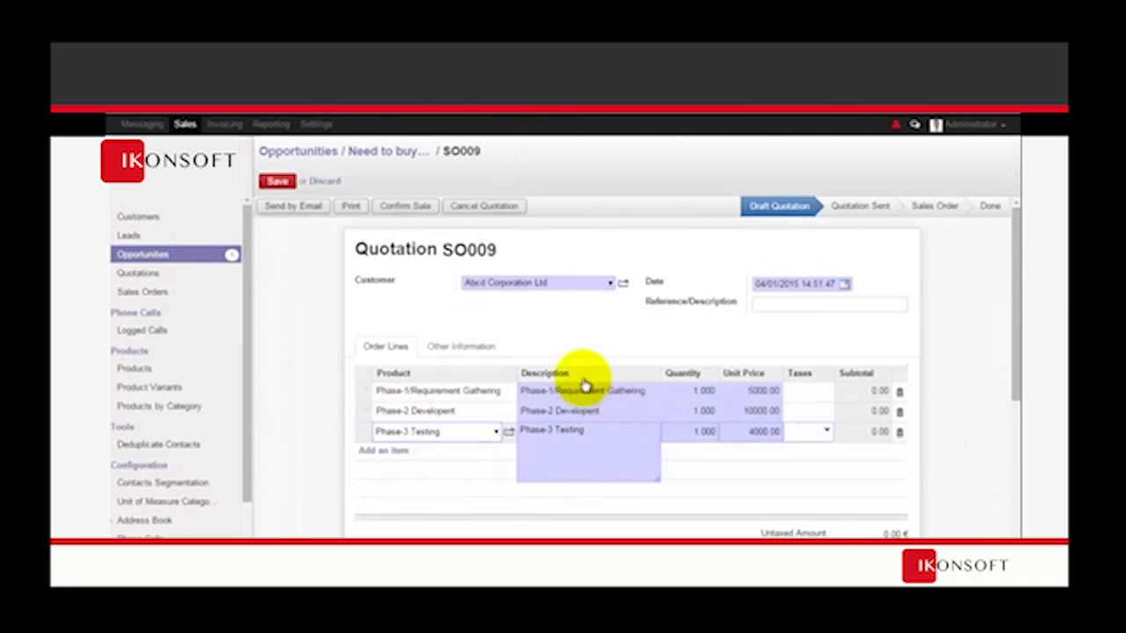
{"action": "left_click", "coordinate": [278, 180]}
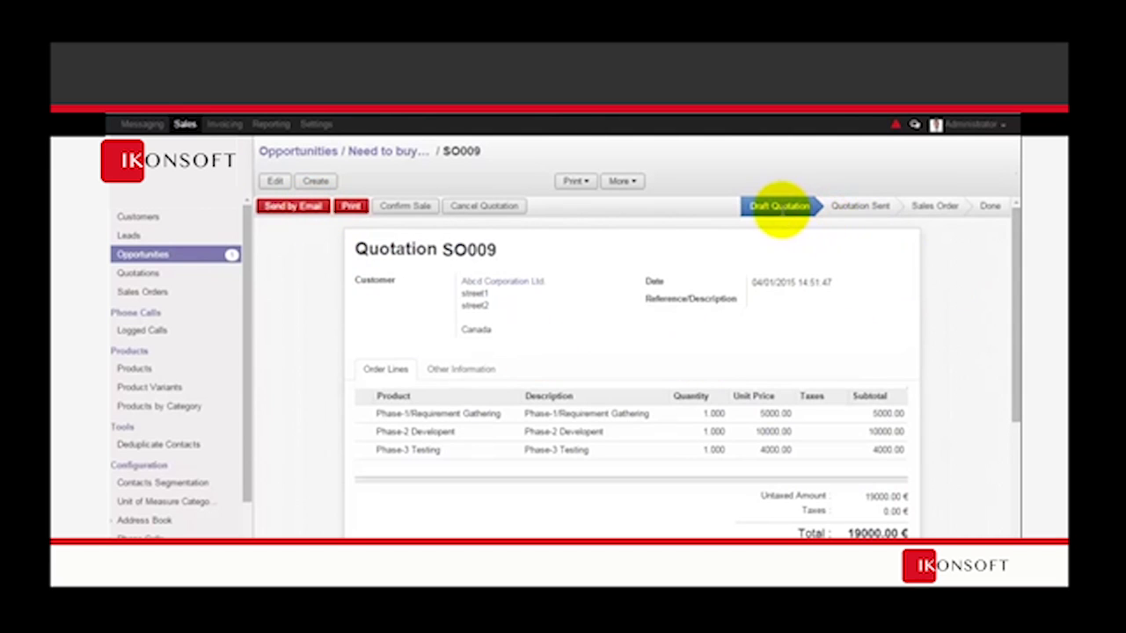
- Read the explanation of the quotation's status and send the quotation to the customer by email with the draft PDF attached
{"action": "mouse_move", "coordinate": [776, 200]}
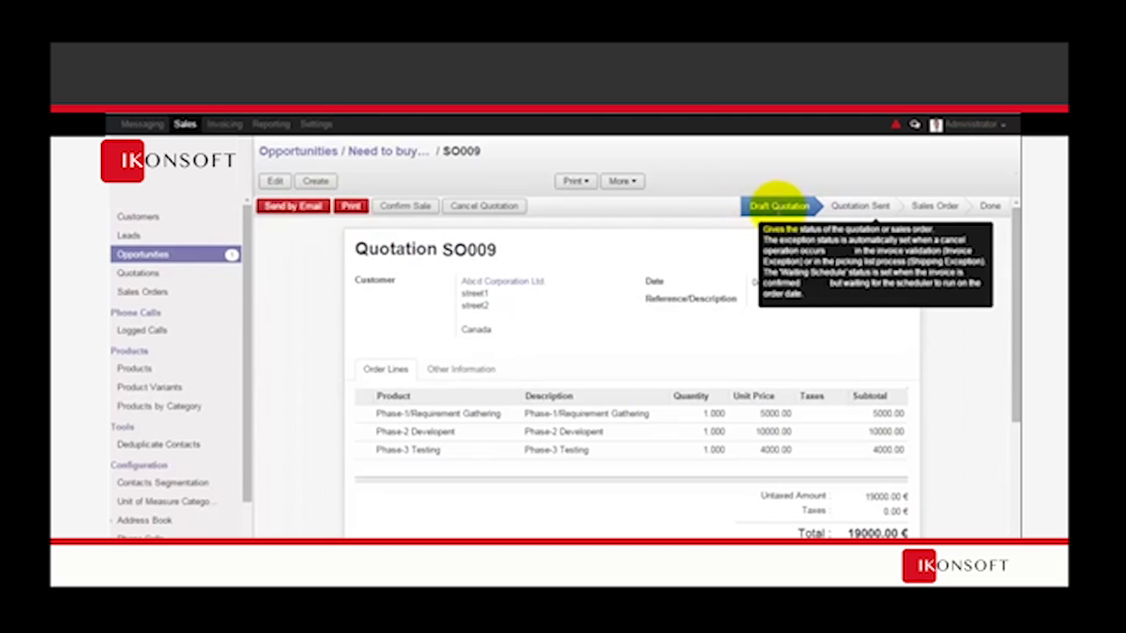
{"action": "left_click", "coordinate": [298, 208]}
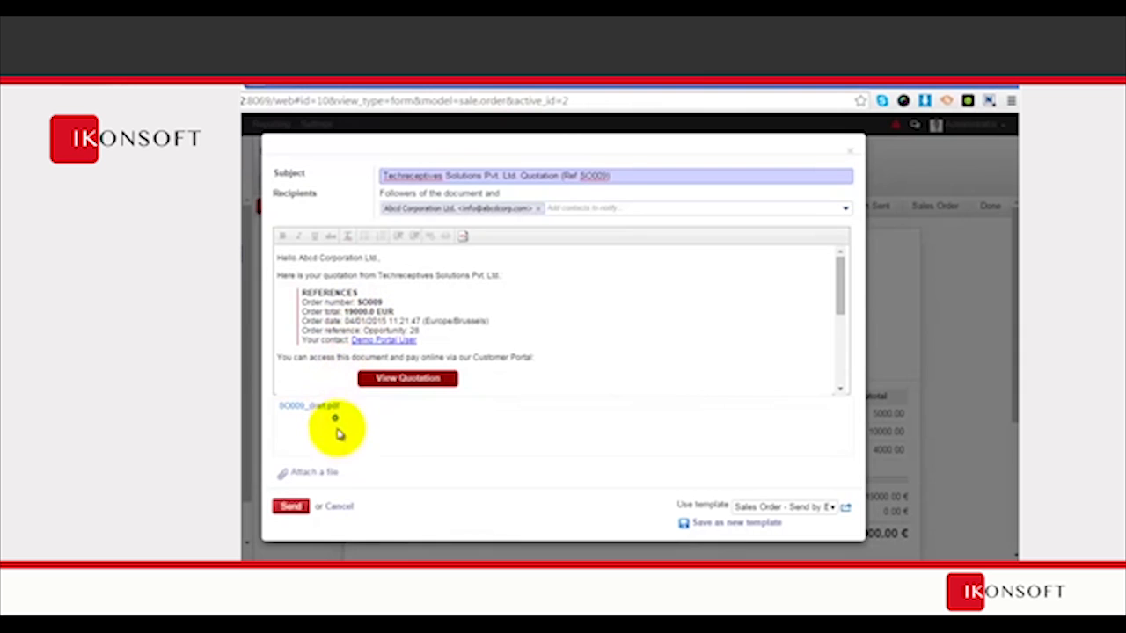
{"action": "left_click", "coordinate": [291, 507]}
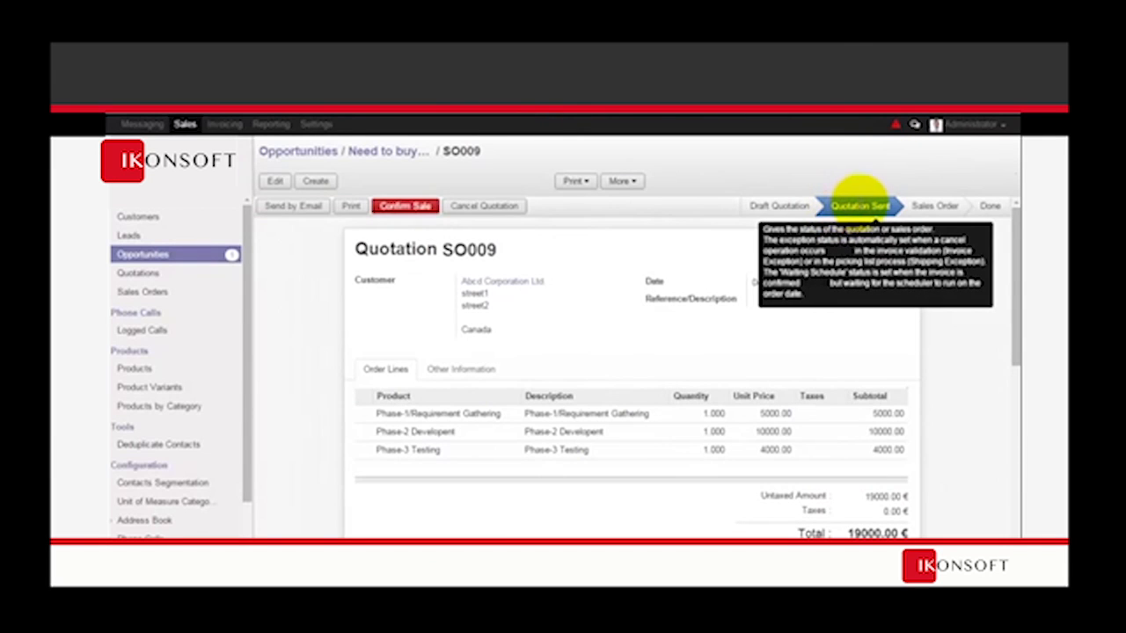
- Print the quotation, view the downloaded PDF and return to the quotation form
{"action": "left_click", "coordinate": [350, 206]}
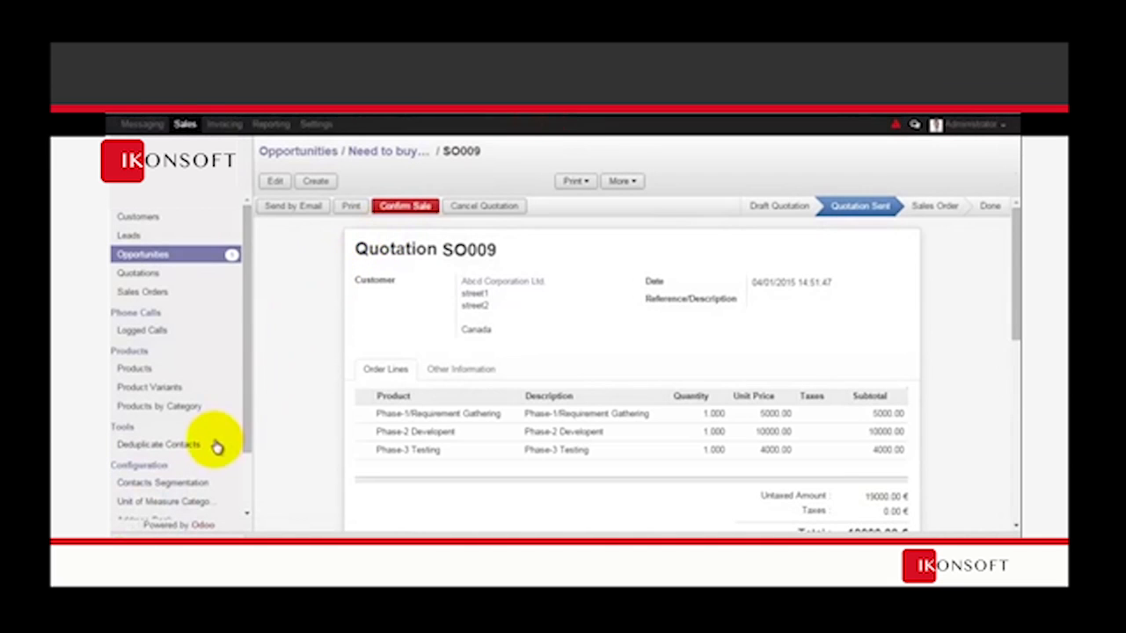
{"action": "left_click", "coordinate": [201, 545]}
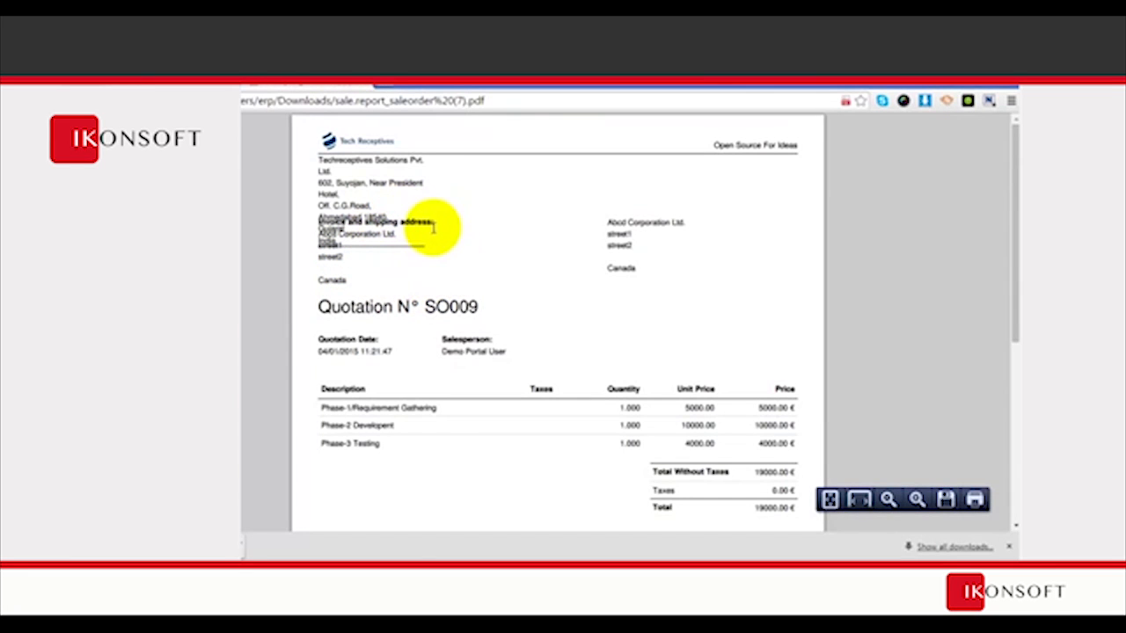
{"action": "left_click", "coordinate": [361, 86]}
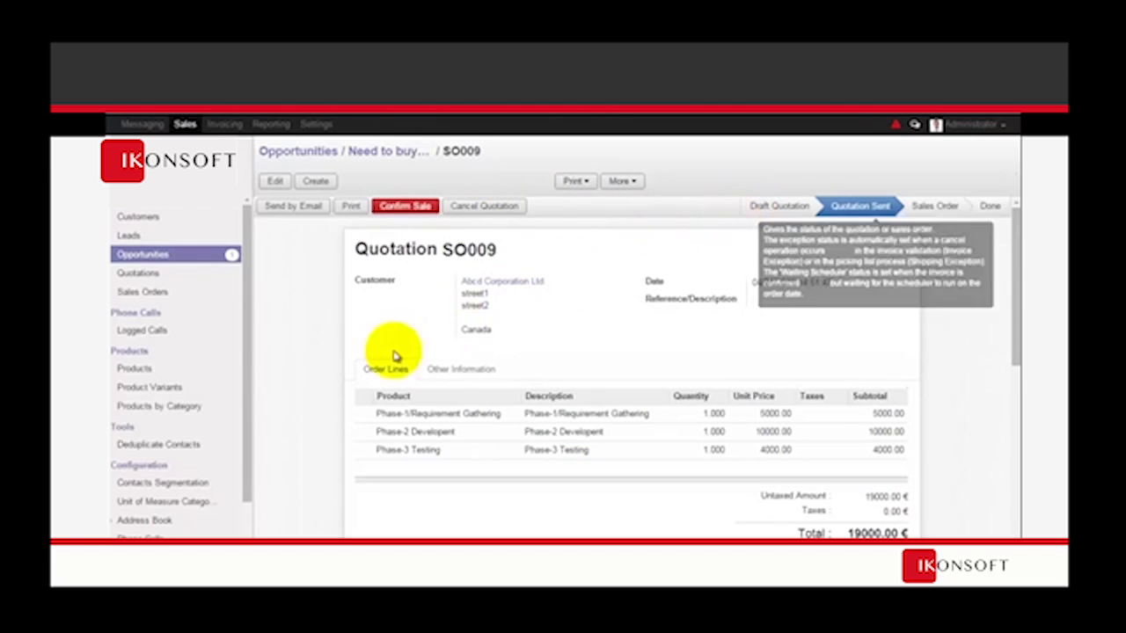
- Confirm the sale for the Abcd Corporation Ltd. quotation and return to its originating opportunity
{"action": "left_click", "coordinate": [405, 208]}
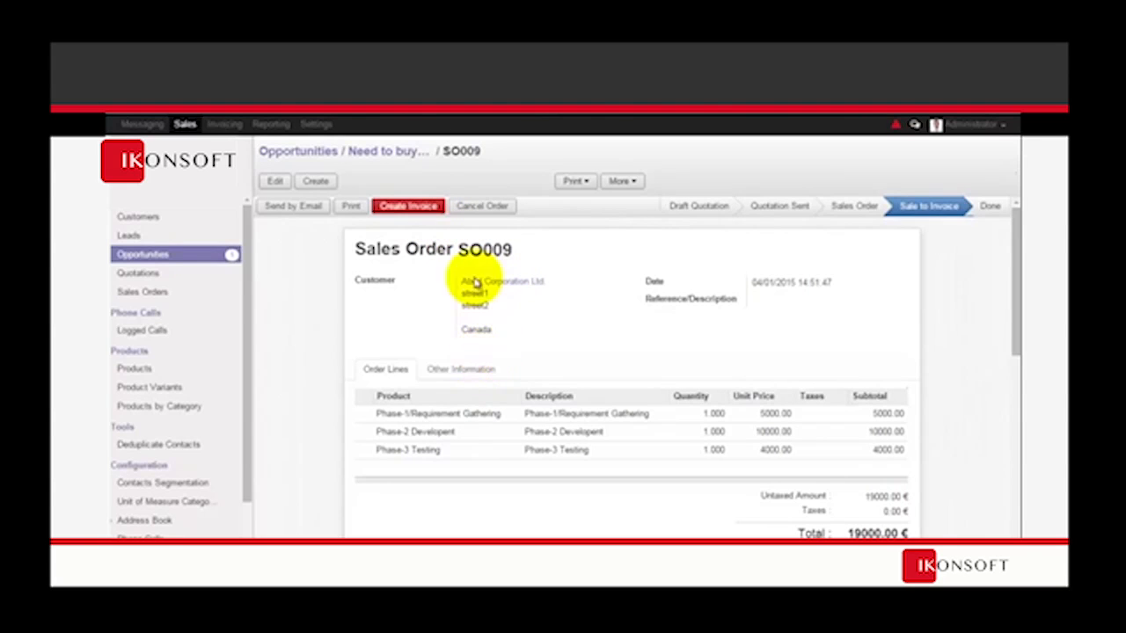
{"action": "left_click", "coordinate": [385, 151]}
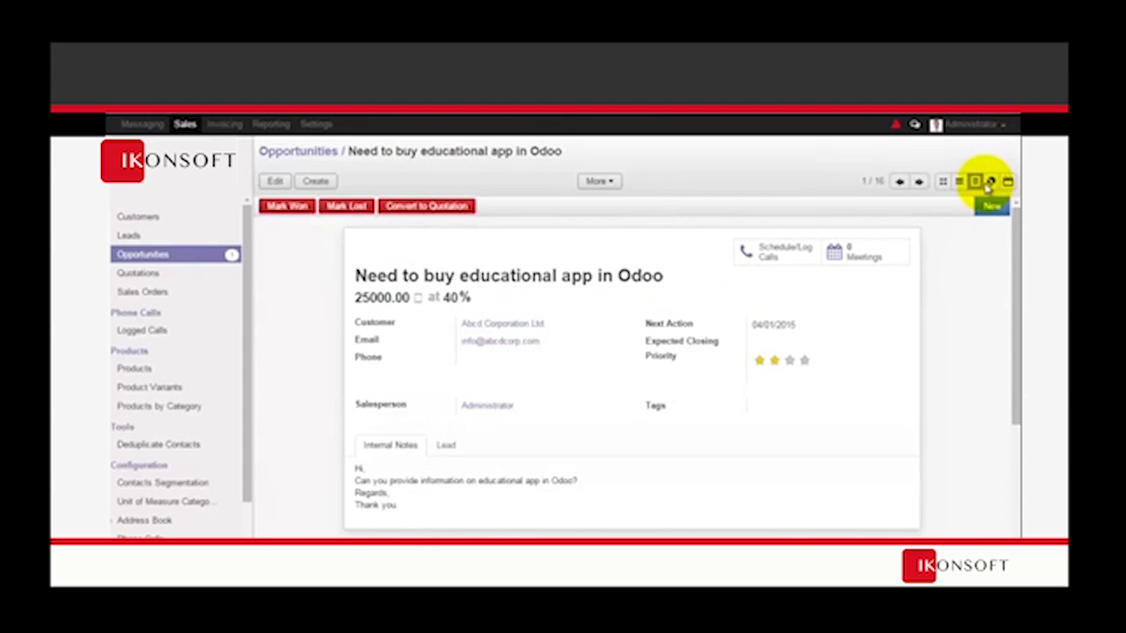
- View the quotations as a calendar and as a graph grouped by customer, and return to the full quotations list
{"action": "left_click", "coordinate": [139, 274]}
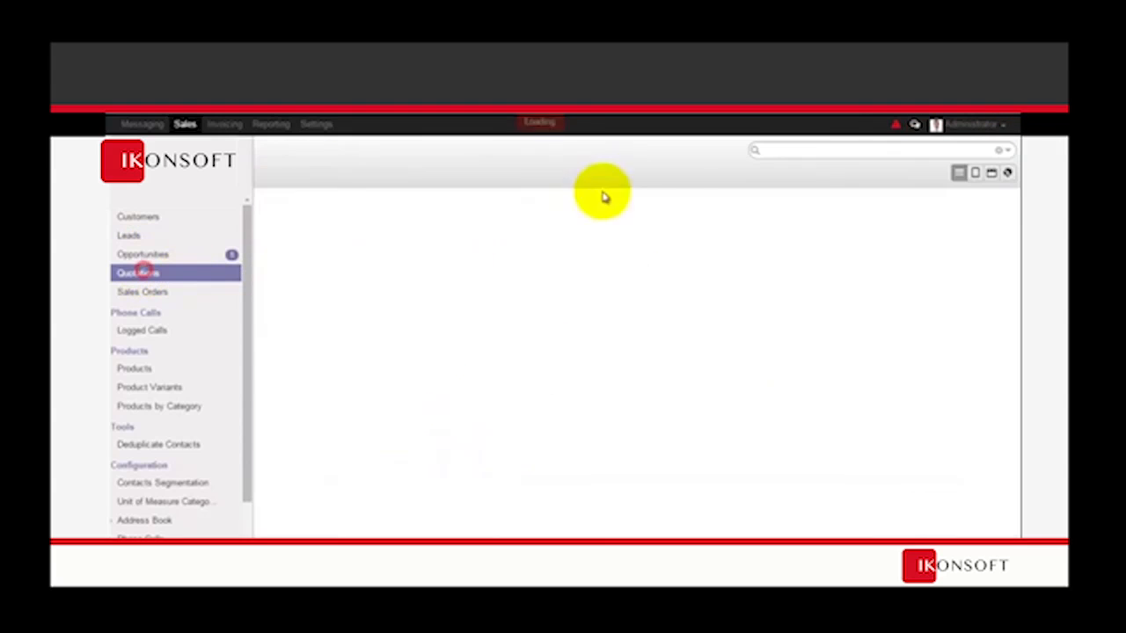
{"action": "left_click", "coordinate": [992, 183]}
{"action": "scroll", "coordinate": [721, 330], "scroll_direction": "down", "scroll_amount": 1}
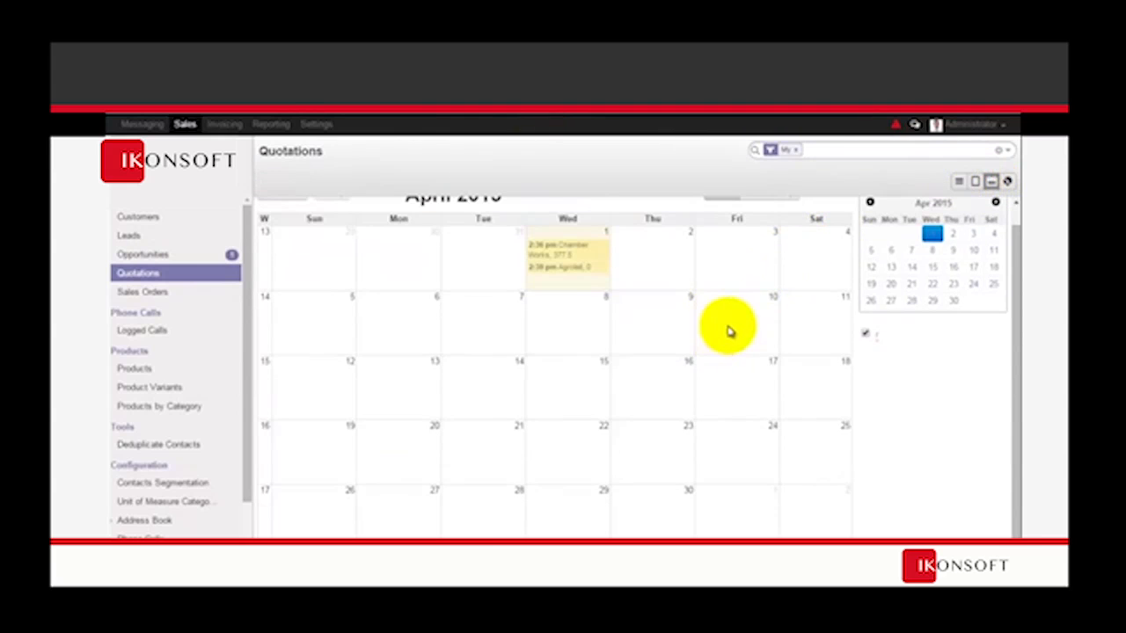
{"action": "left_click", "coordinate": [1005, 182]}
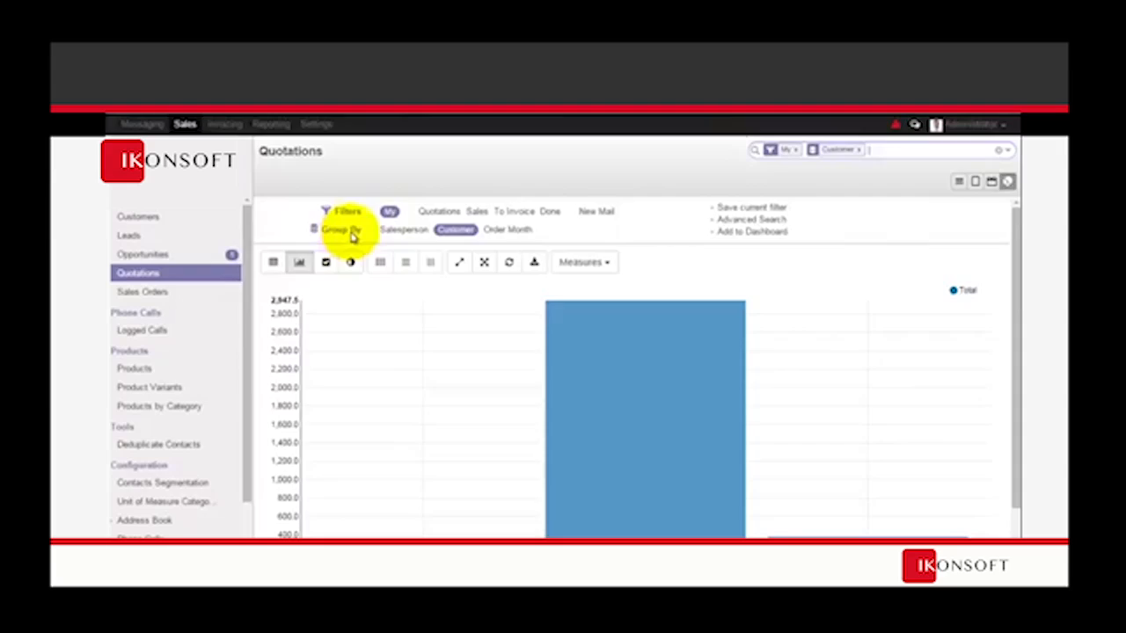
{"action": "left_click", "coordinate": [220, 274]}
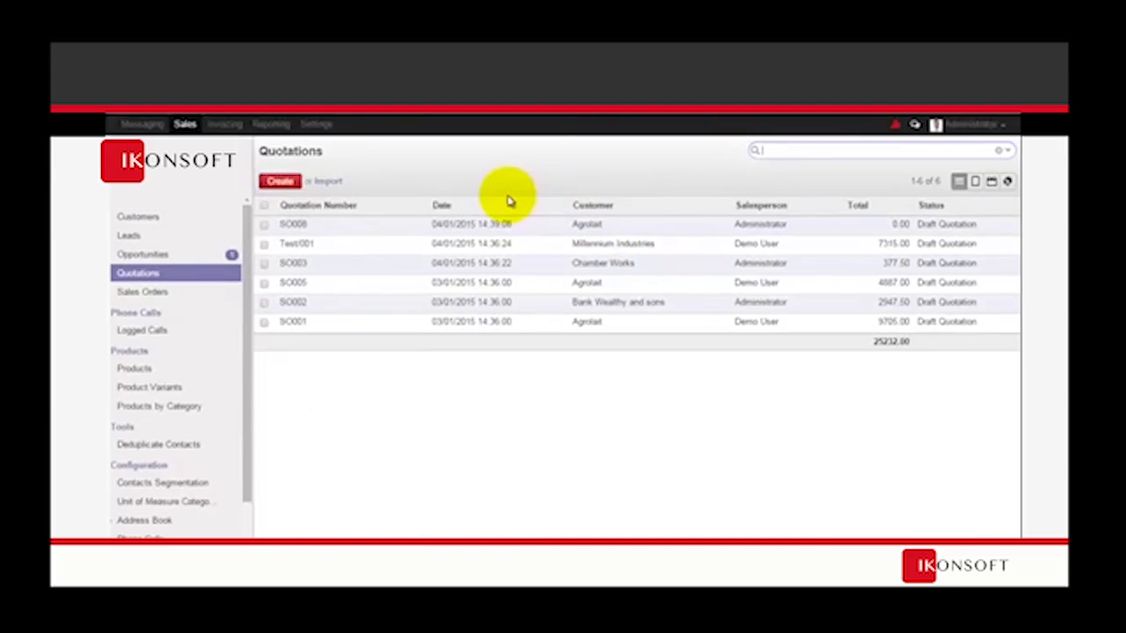